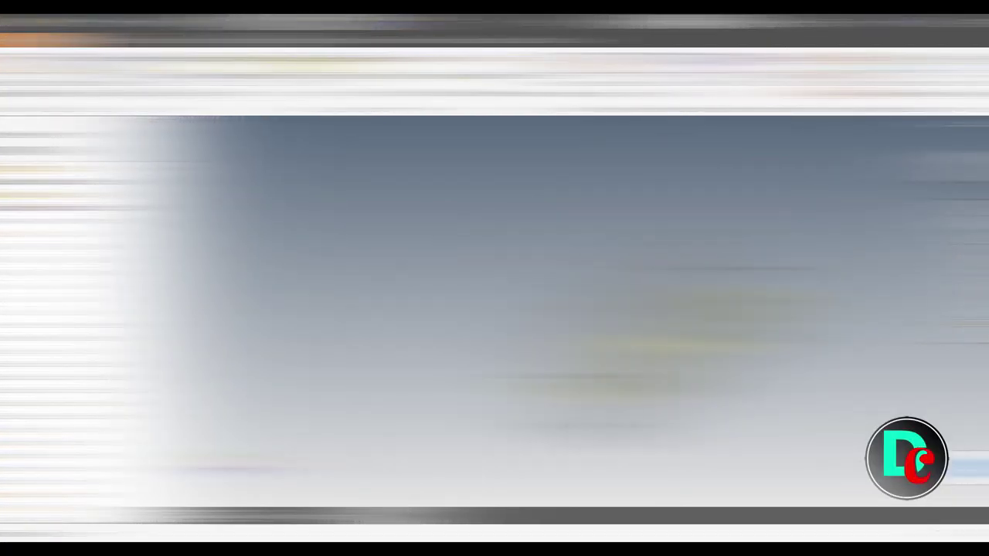
Create Work Plane1 as an offset from the YZ origin plane.
{"action": "left_click", "coordinate": [603, 87]}
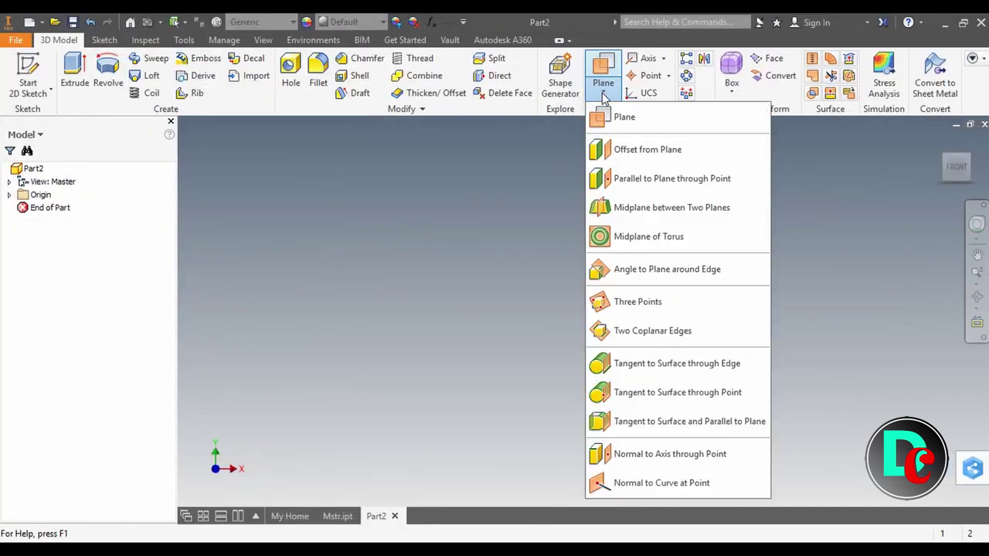
{"action": "left_click", "coordinate": [627, 150]}
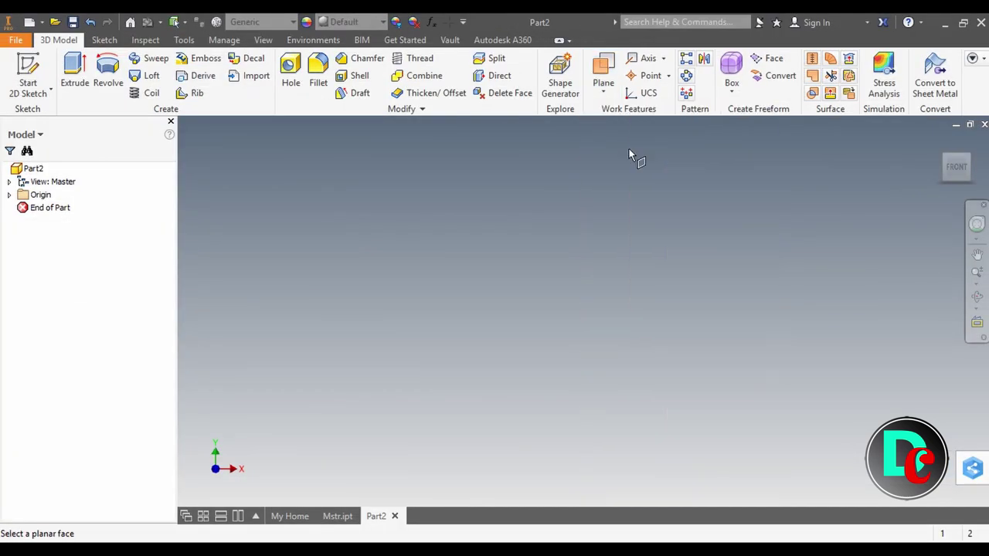
{"action": "left_click", "coordinate": [10, 194]}
{"action": "left_click", "coordinate": [42, 208]}
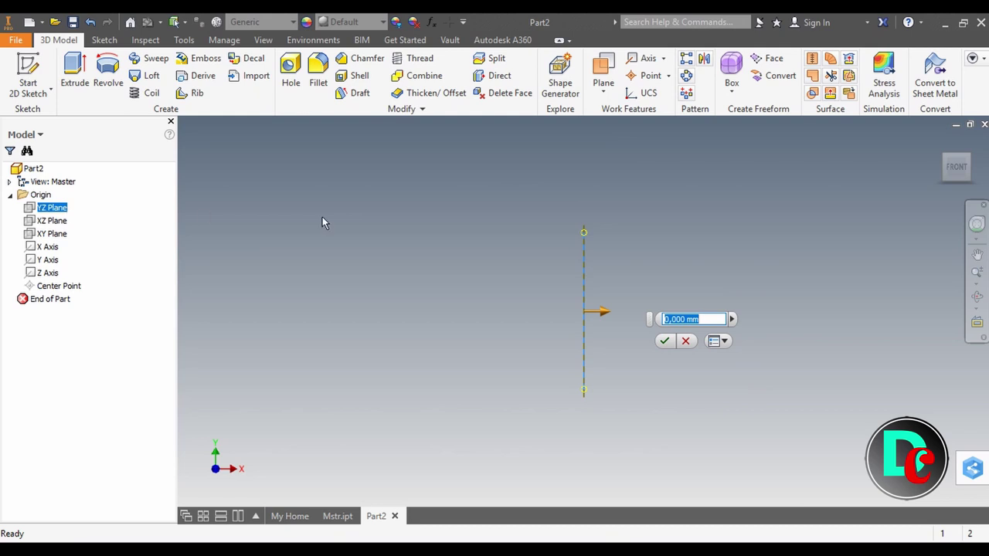
{"action": "type", "text": "950"}
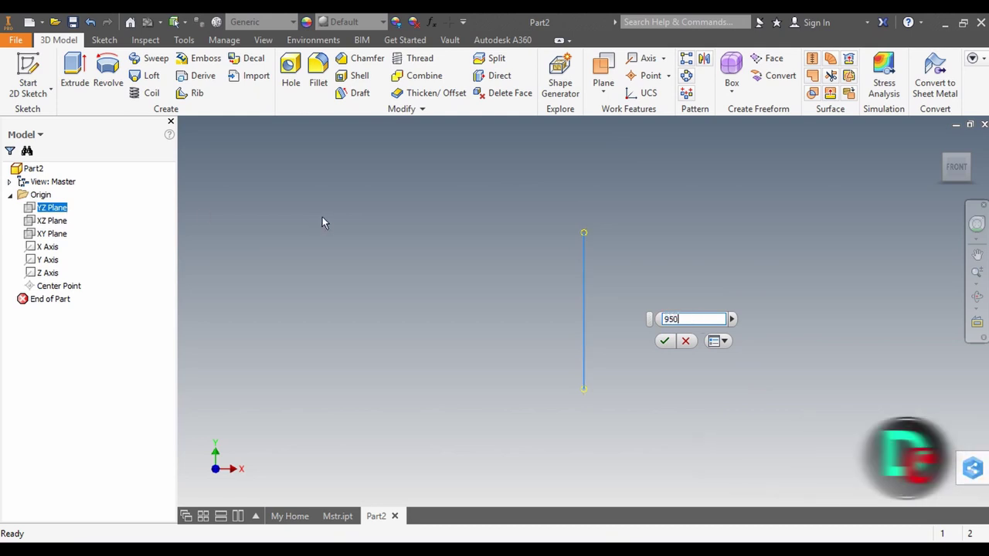
{"action": "key", "text": "Return"}
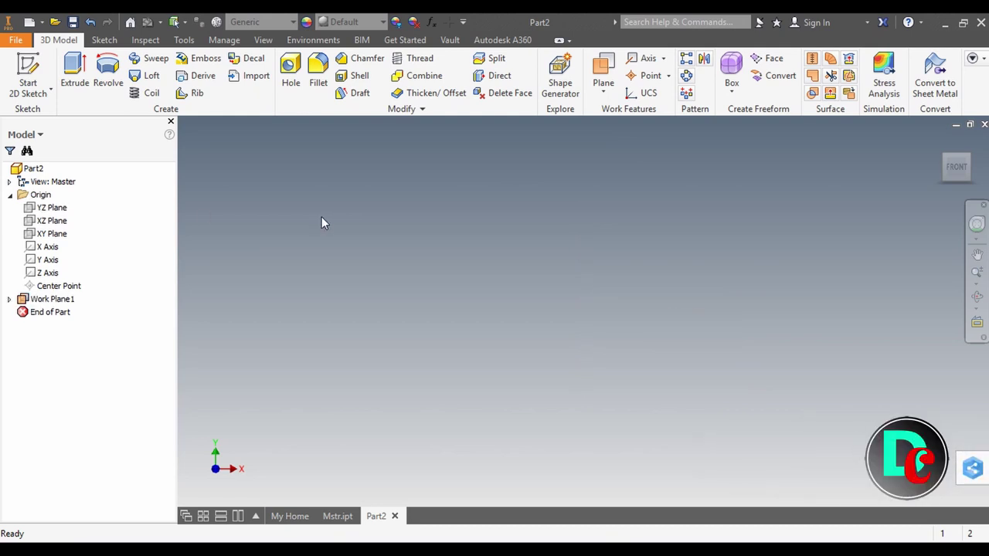
{"action": "right_click", "coordinate": [63, 301]}
Start a sketch on Work Plane1 and draw a 600 mm horizontal line.
{"action": "left_click", "coordinate": [99, 262]}
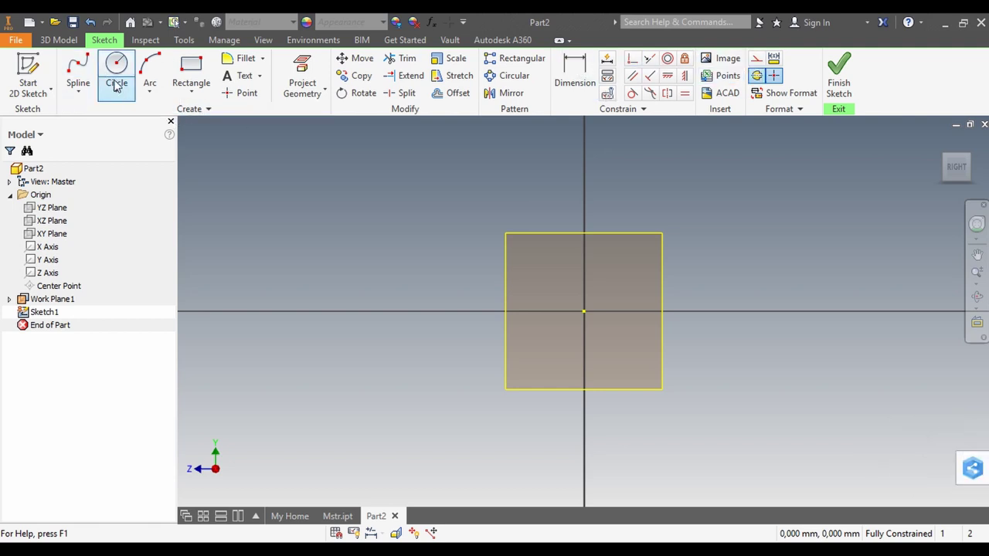
{"action": "left_click", "coordinate": [87, 93]}
{"action": "left_click", "coordinate": [92, 111]}
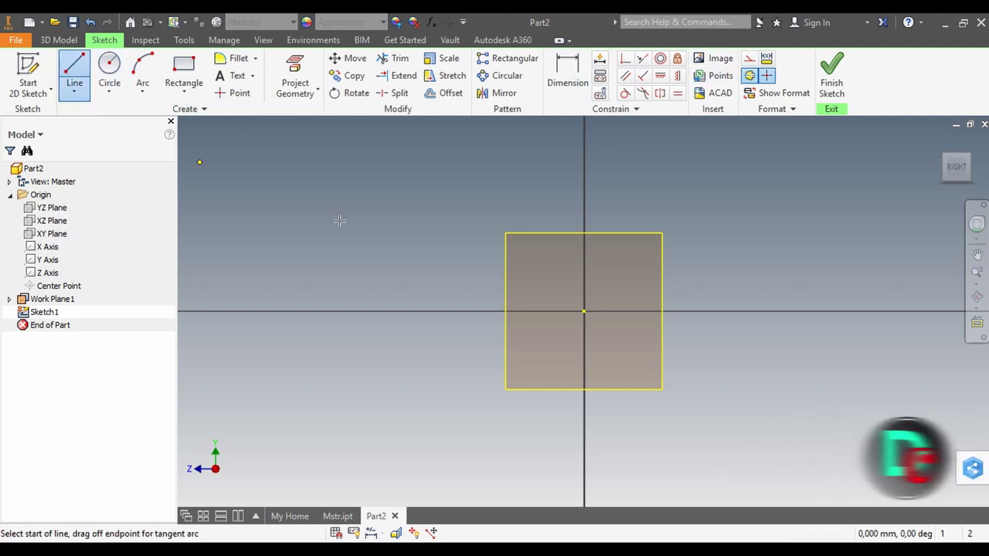
{"action": "left_click", "coordinate": [462, 310]}
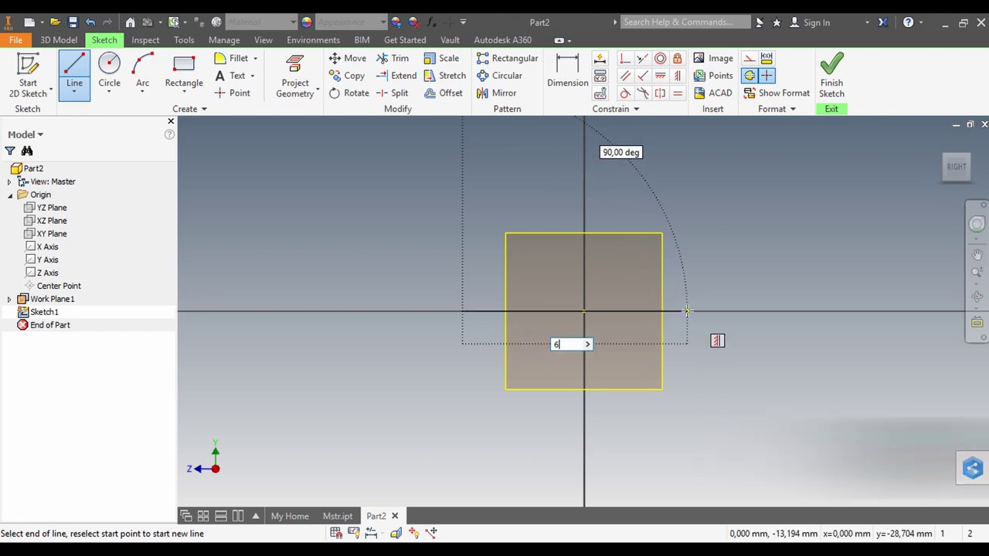
{"action": "type", "text": "600"}
{"action": "key", "text": "Return"}
{"action": "right_click", "coordinate": [698, 234]}
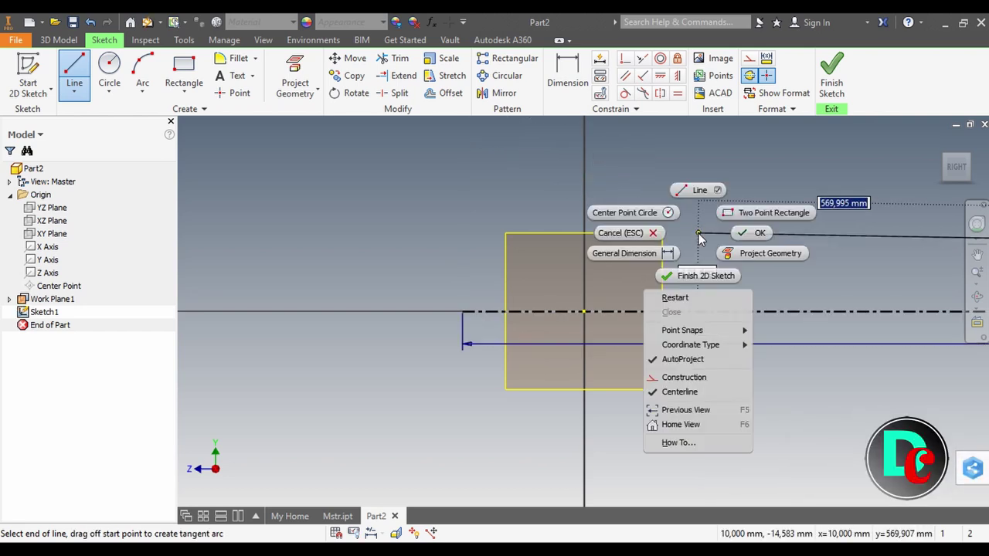
{"action": "left_click", "coordinate": [745, 236]}
Dimension the line's end 300 from the vertical axis.
{"action": "key", "text": "d"}
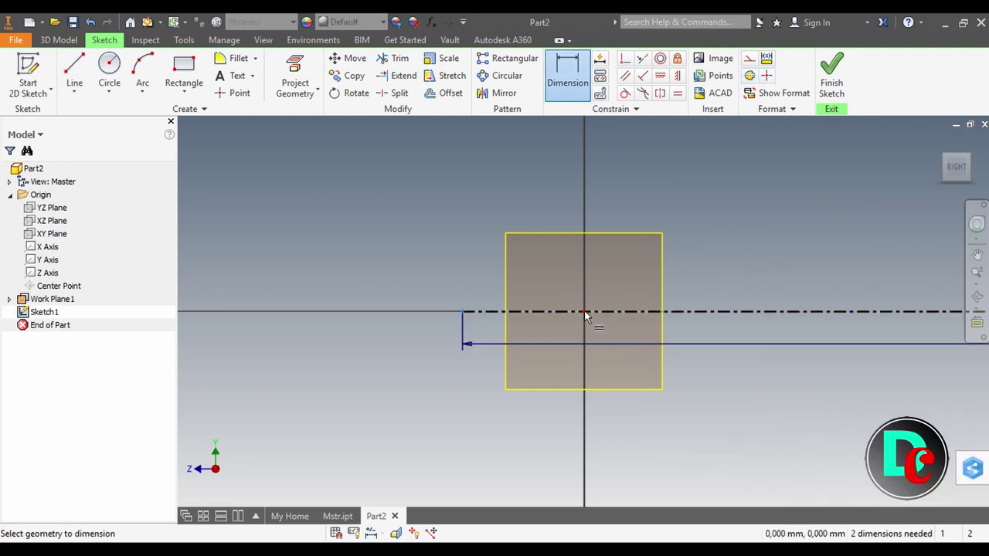
{"action": "left_click", "coordinate": [550, 376]}
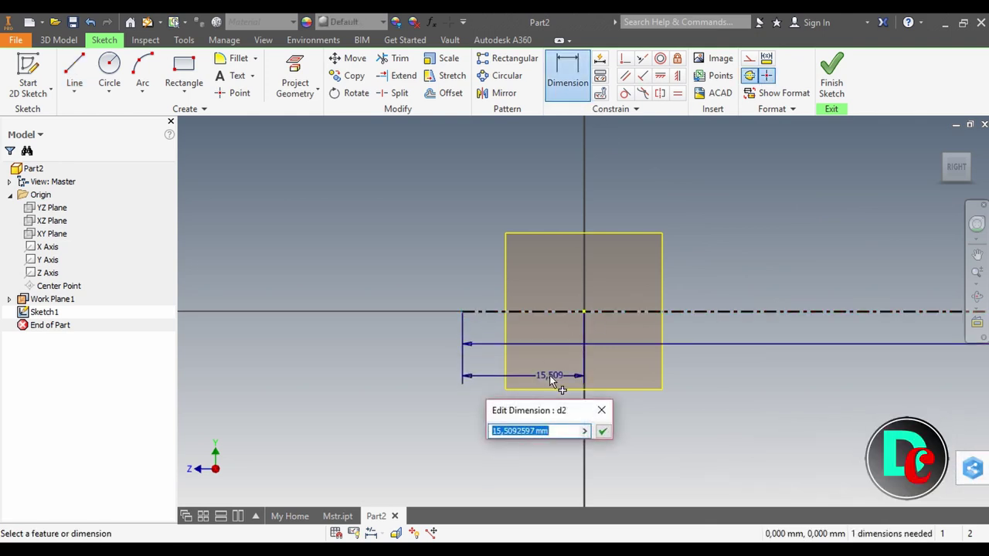
{"action": "key", "text": "BackSpace"}
{"action": "type", "text": "00"}
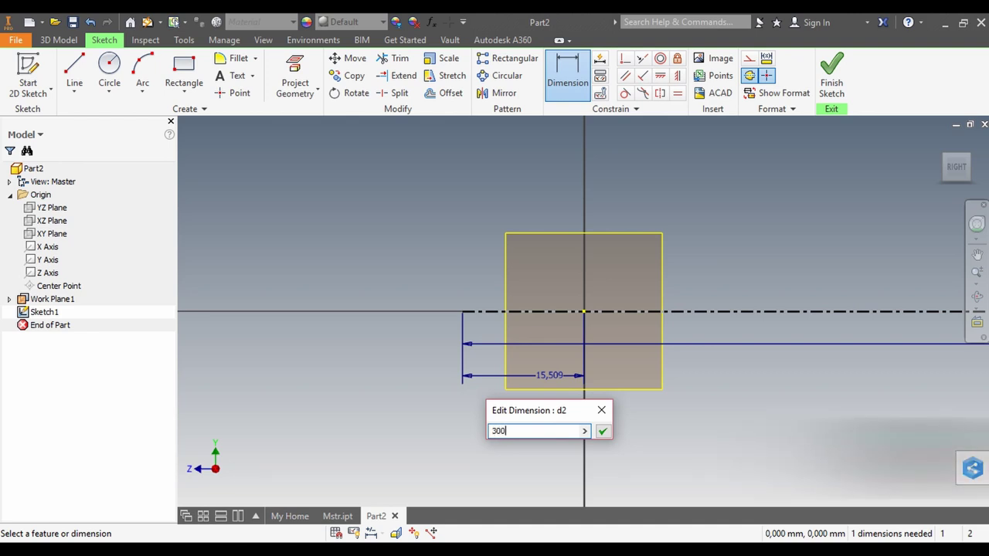
{"action": "key", "text": "Return"}
{"action": "scroll", "coordinate": [560, 387], "scroll_direction": "up", "scroll_amount": 5}
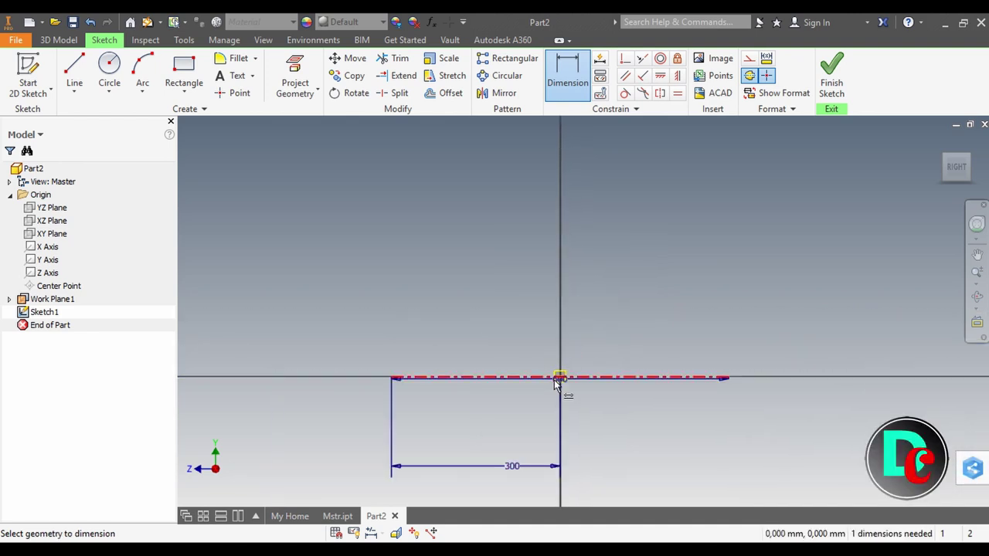
Draw a radius-375 arc spanning the line's two ends.
{"action": "left_click", "coordinate": [140, 77]}
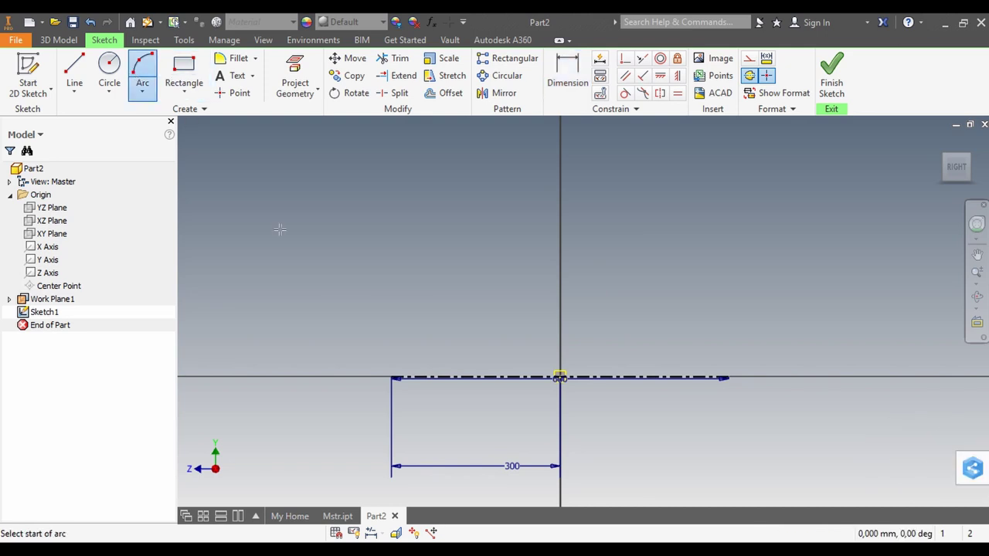
{"action": "left_click", "coordinate": [391, 378]}
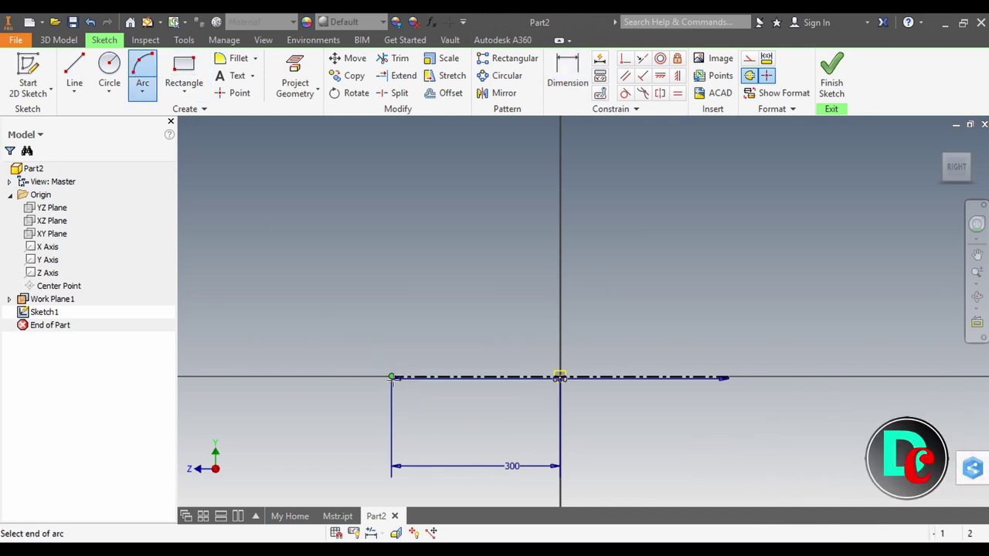
{"action": "left_click", "coordinate": [728, 378]}
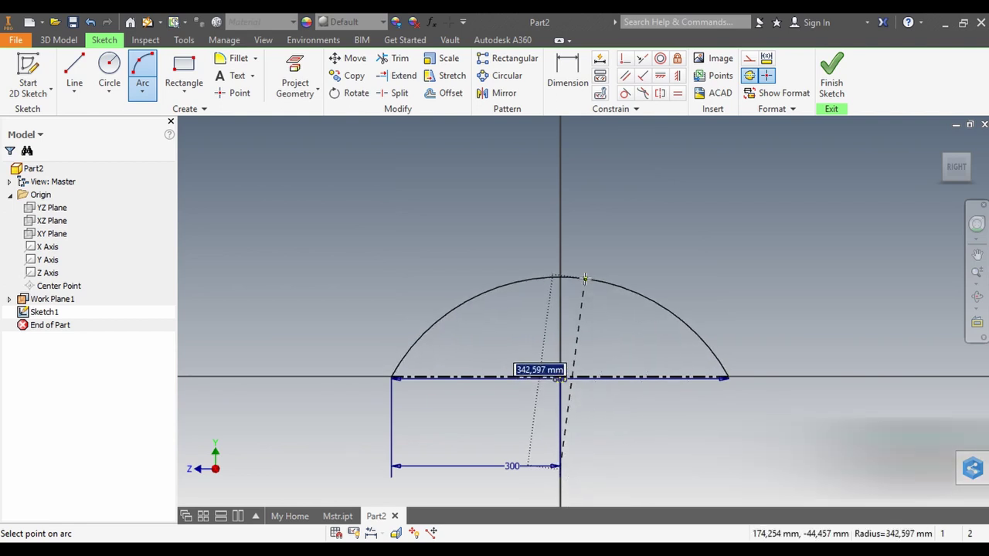
{"action": "type", "text": "375"}
{"action": "key", "text": "Return"}
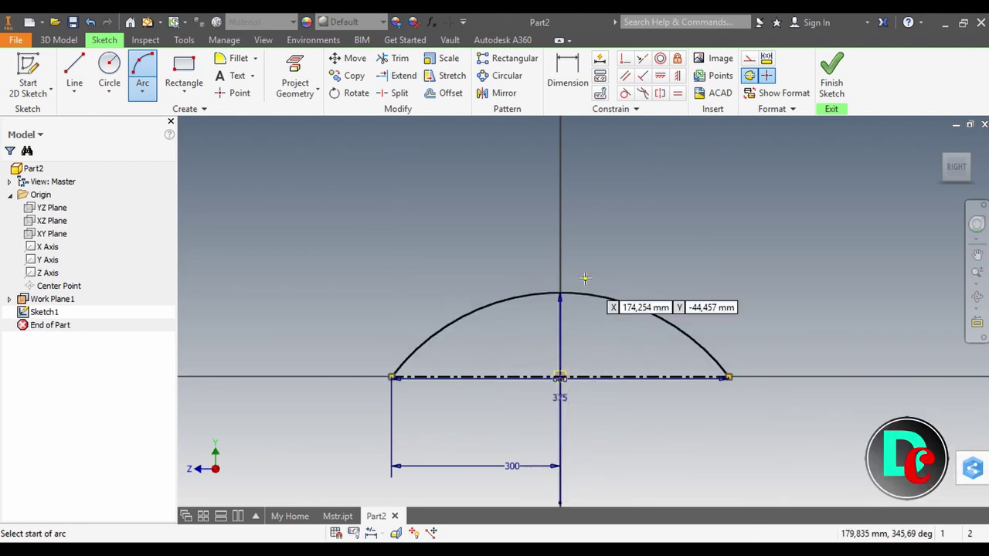
Draw a 600 mm diameter circle centred on the vertical axis.
{"action": "left_click", "coordinate": [124, 62]}
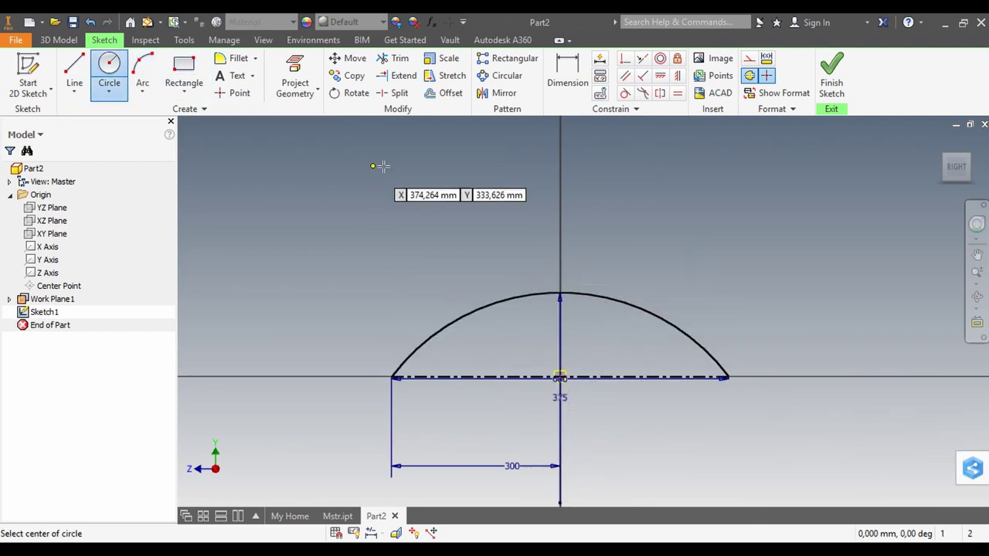
{"action": "scroll", "coordinate": [381, 166], "scroll_direction": "down", "scroll_amount": 3}
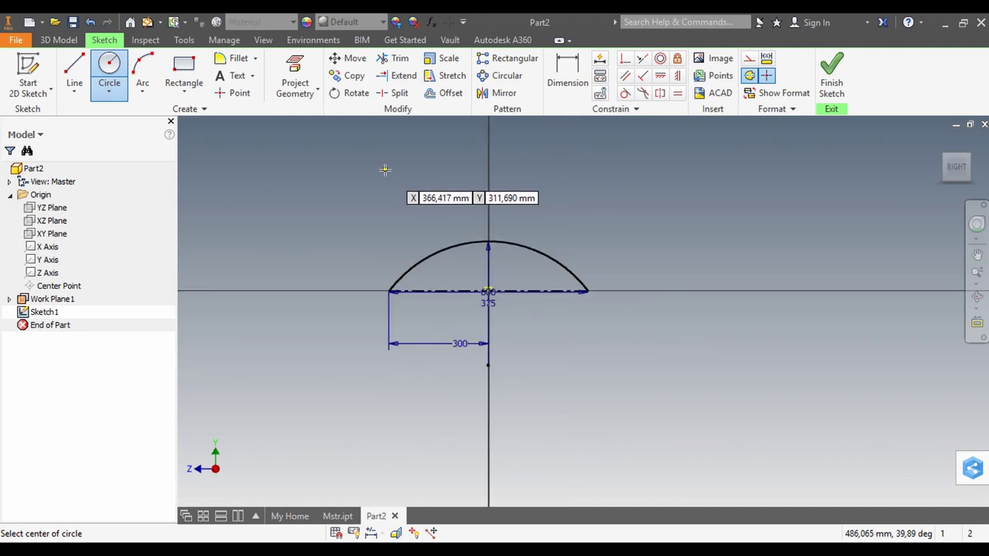
{"action": "left_click", "coordinate": [500, 210]}
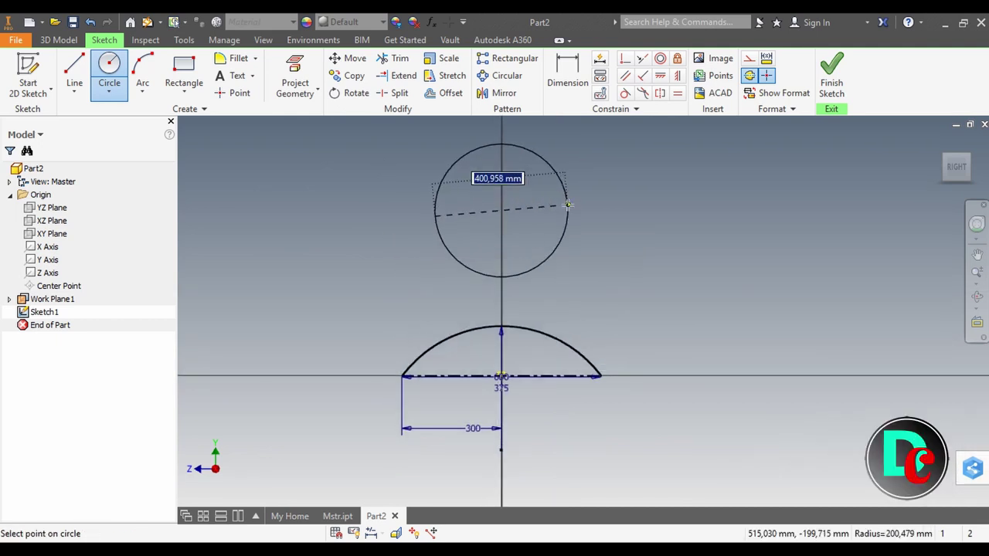
{"action": "type", "text": "60"}
{"action": "key", "text": "Return"}
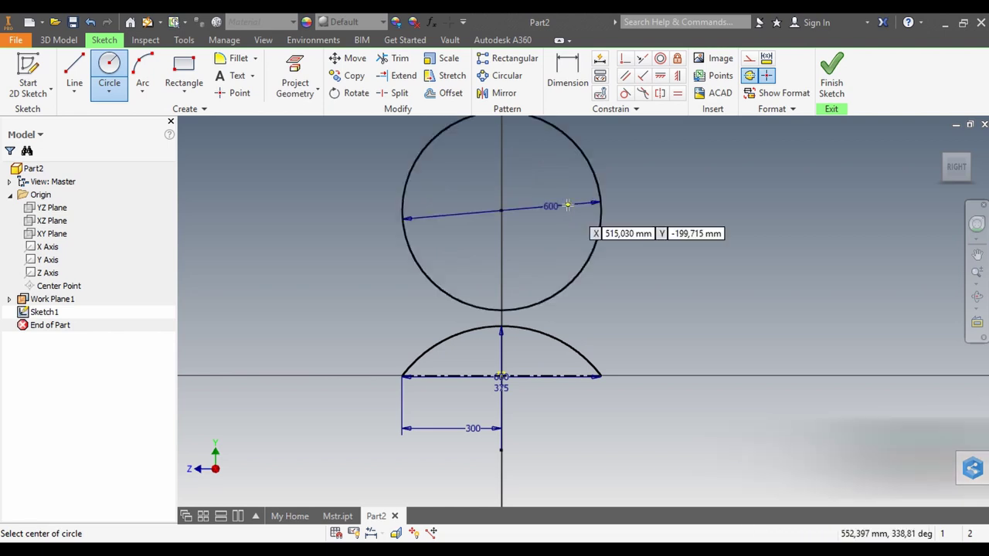
Dimension the circle centre 465 above the baseline.
{"action": "left_click", "coordinate": [570, 79]}
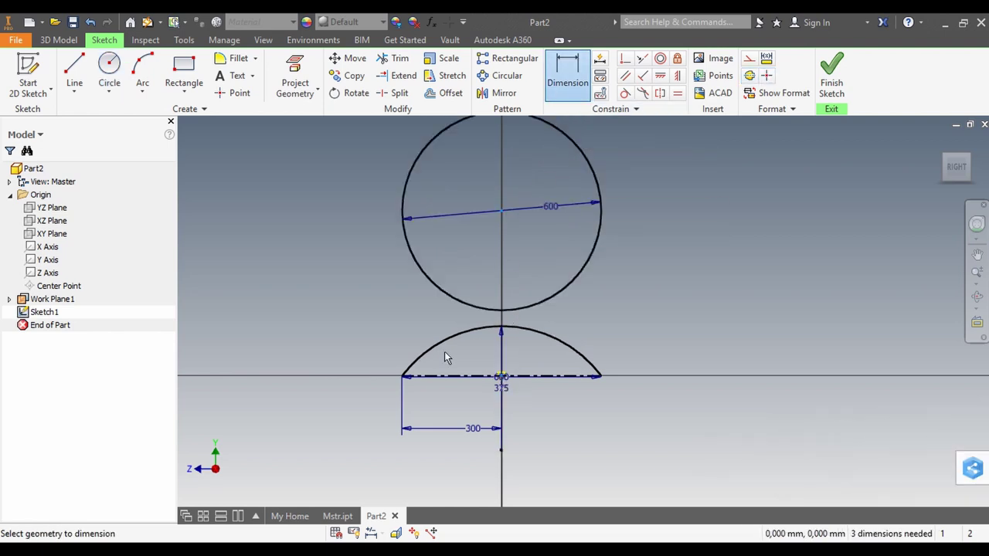
{"action": "left_click", "coordinate": [317, 297]}
{"action": "type", "text": "465"}
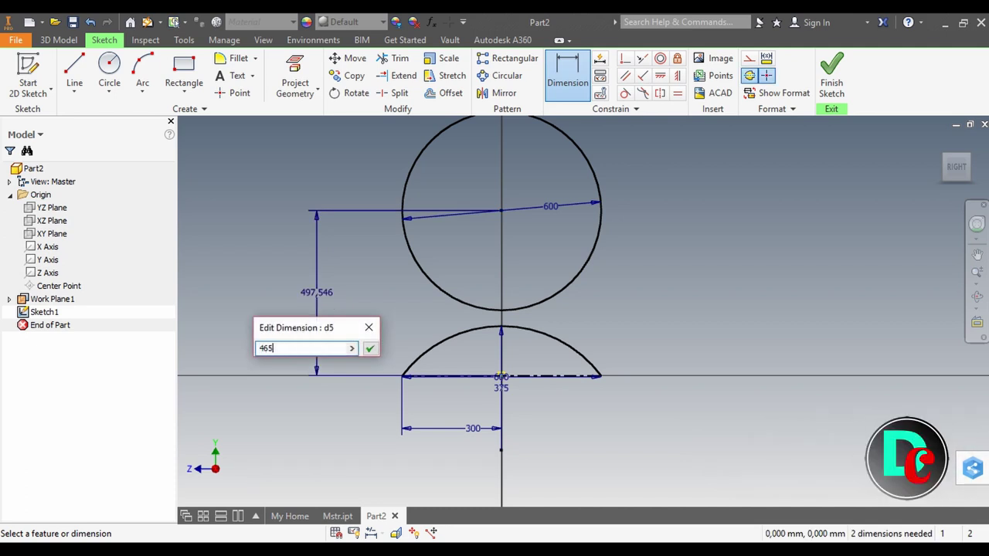
{"action": "key", "text": "Return"}
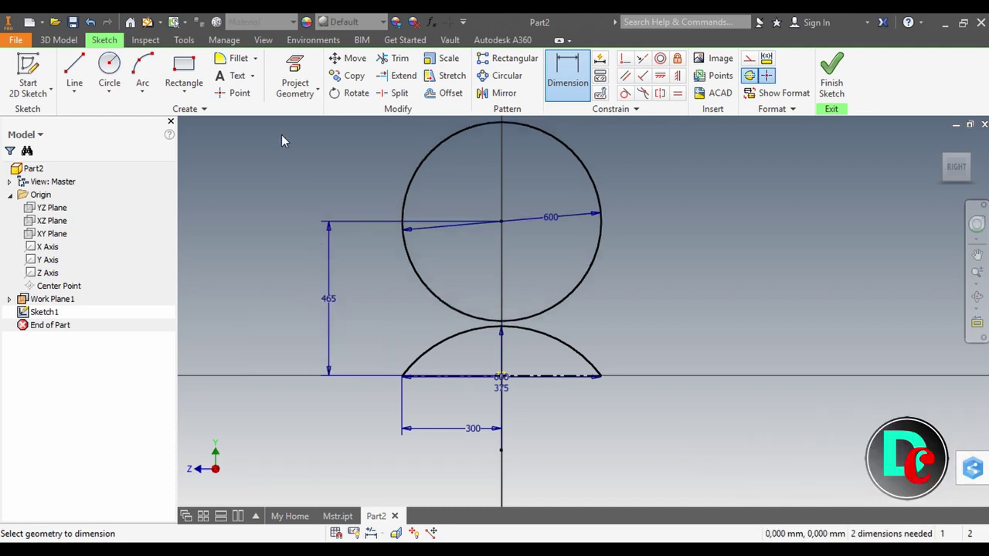
{"action": "left_click", "coordinate": [142, 68]}
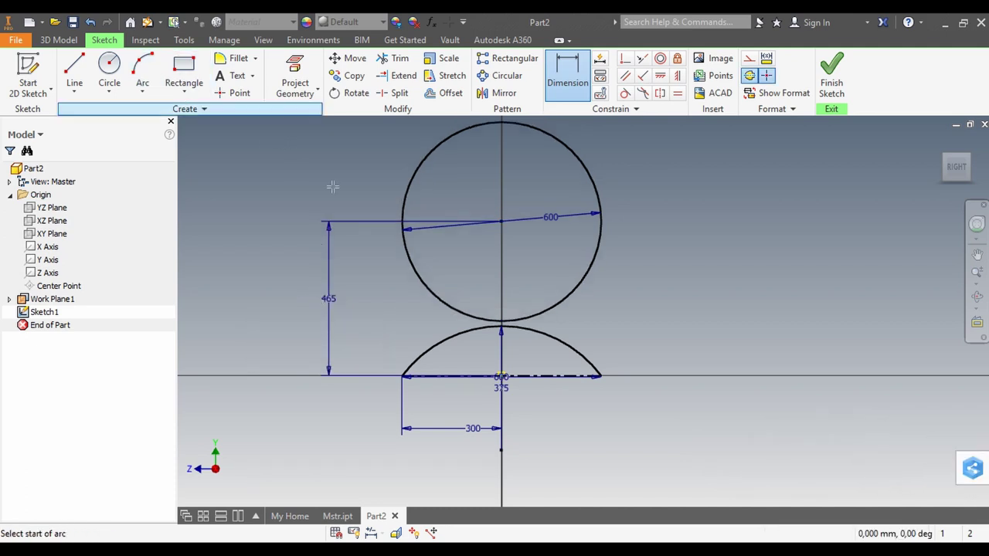
Draw radius-100 arcs linking the circle to the lower arc on the right and left sides.
{"action": "left_click", "coordinate": [568, 300]}
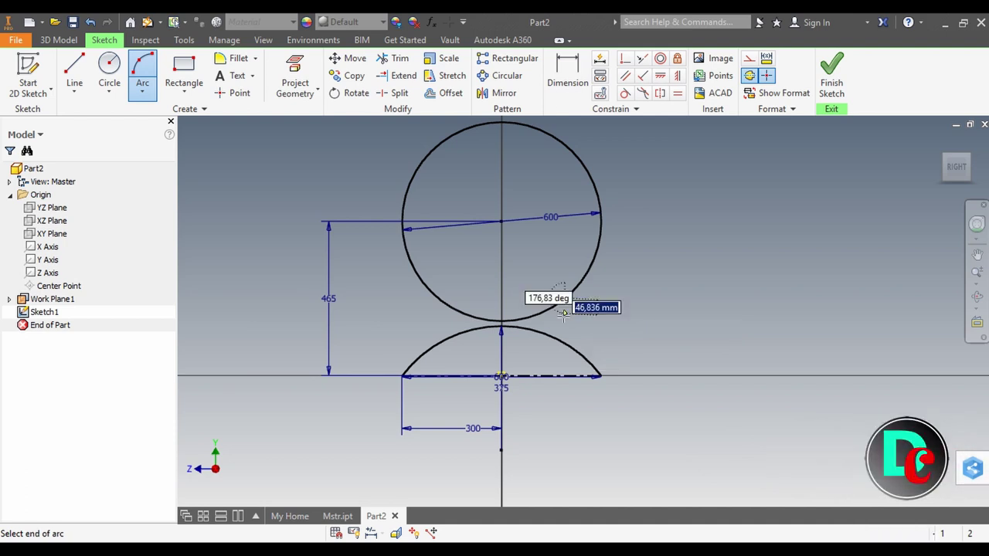
{"action": "left_click", "coordinate": [597, 375]}
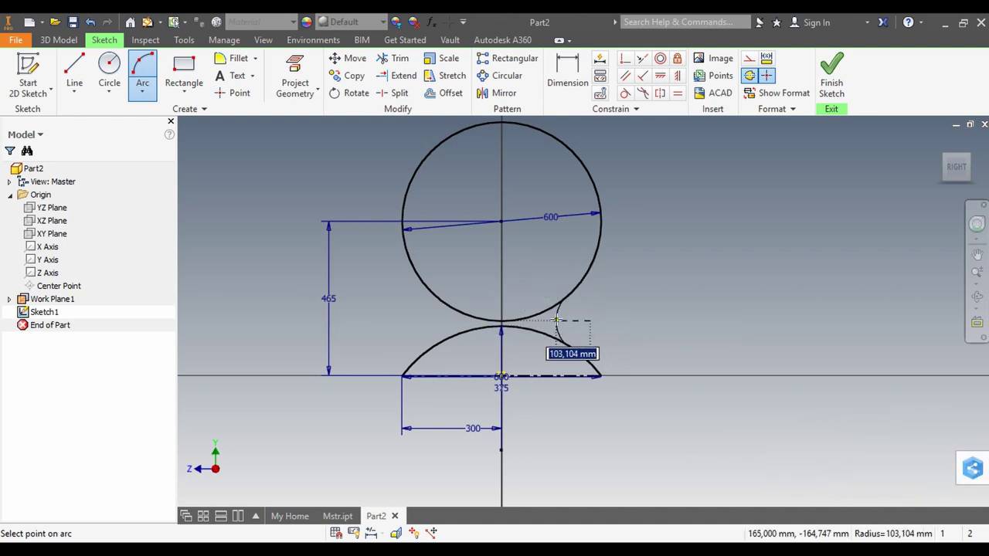
{"action": "type", "text": "100"}
{"action": "key", "text": "Return"}
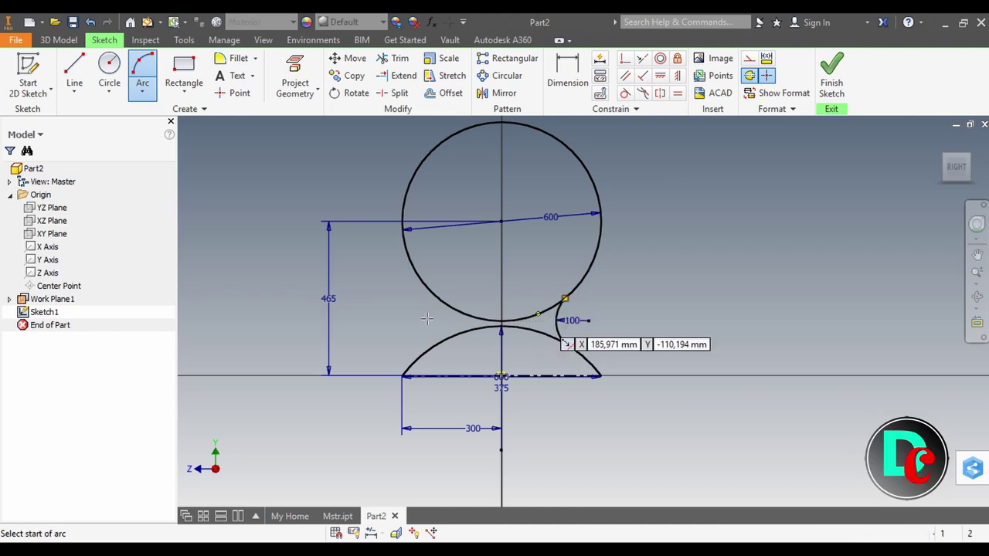
{"action": "left_click", "coordinate": [444, 303]}
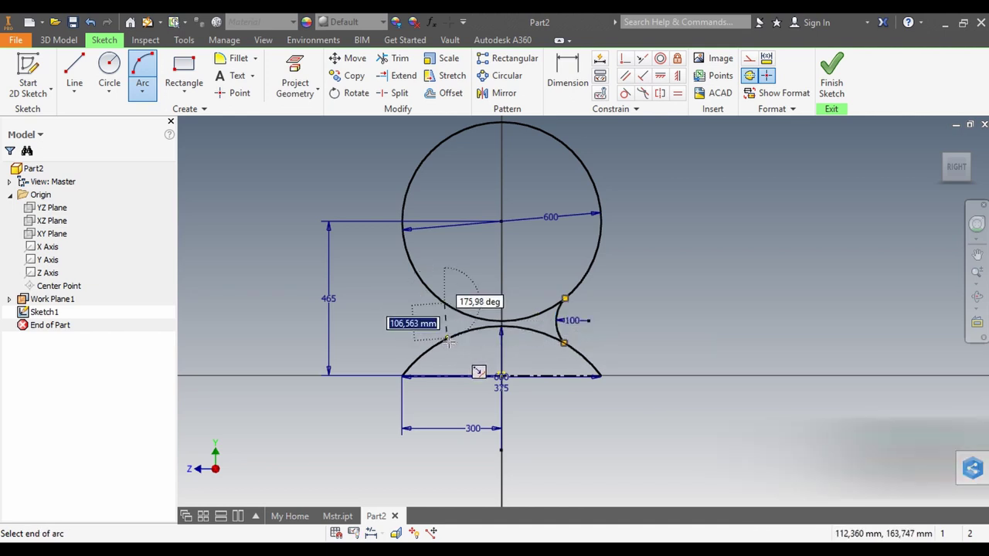
{"action": "left_click", "coordinate": [439, 340]}
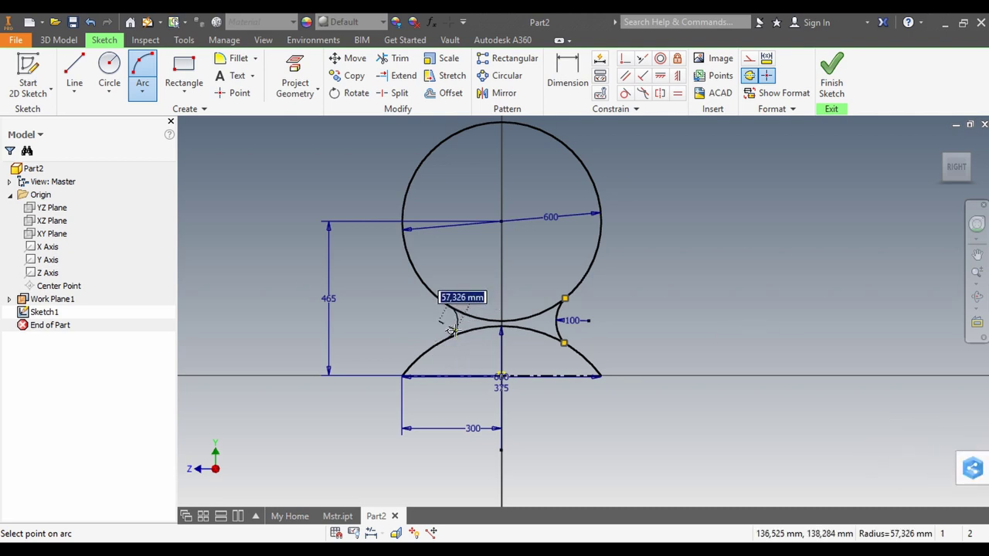
{"action": "type", "text": "00"}
{"action": "key", "text": "Return"}
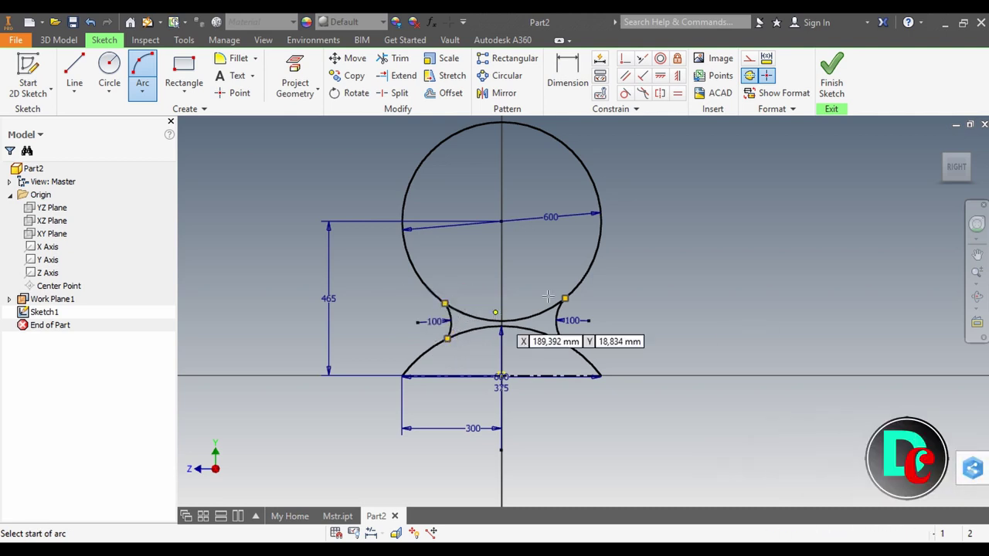
Make both radius-100 side arcs tangent to the large circle and the lower arc.
{"action": "right_click", "coordinate": [654, 241]}
{"action": "left_click", "coordinate": [695, 240]}
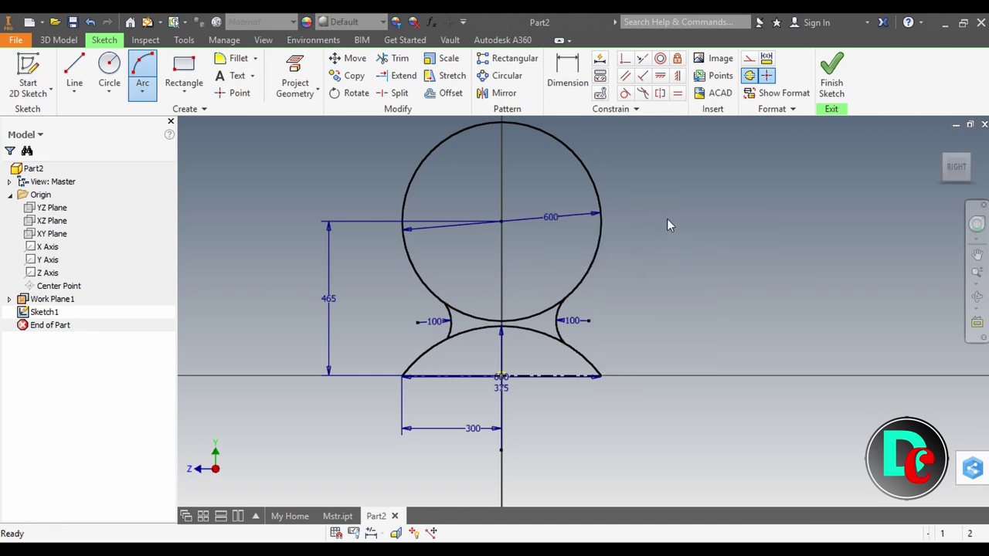
{"action": "left_click", "coordinate": [624, 94]}
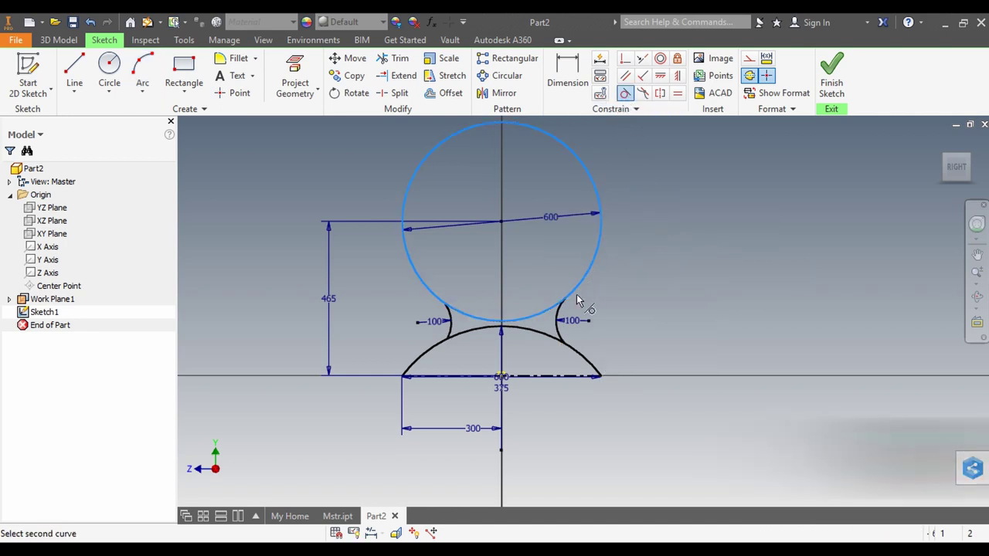
{"action": "left_click", "coordinate": [562, 318]}
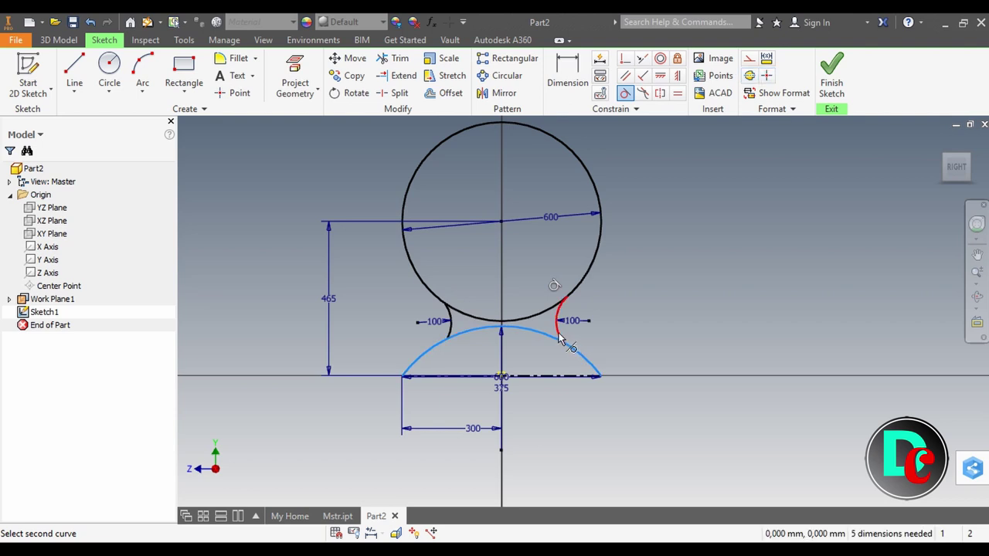
{"action": "left_click", "coordinate": [451, 325]}
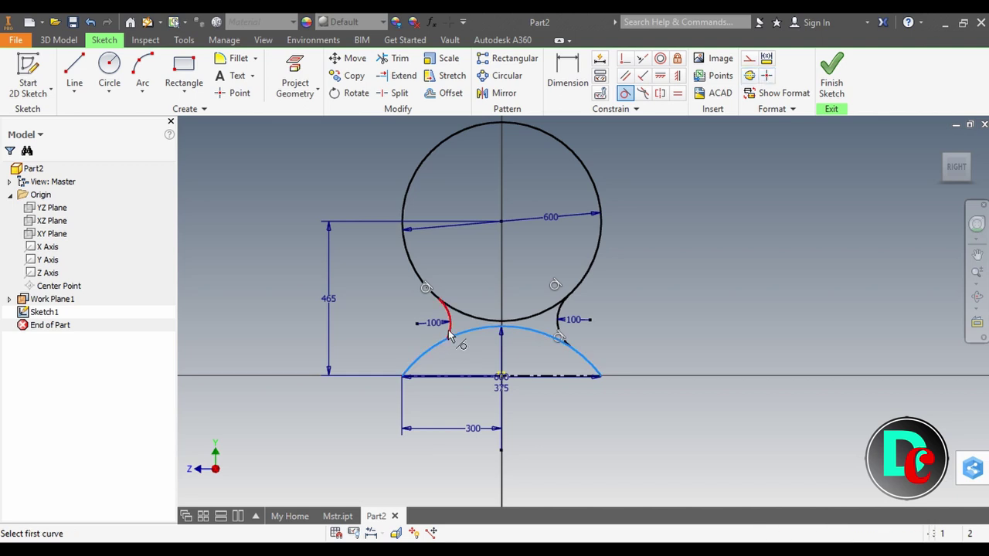
{"action": "left_click", "coordinate": [451, 333]}
{"action": "right_click", "coordinate": [681, 287]}
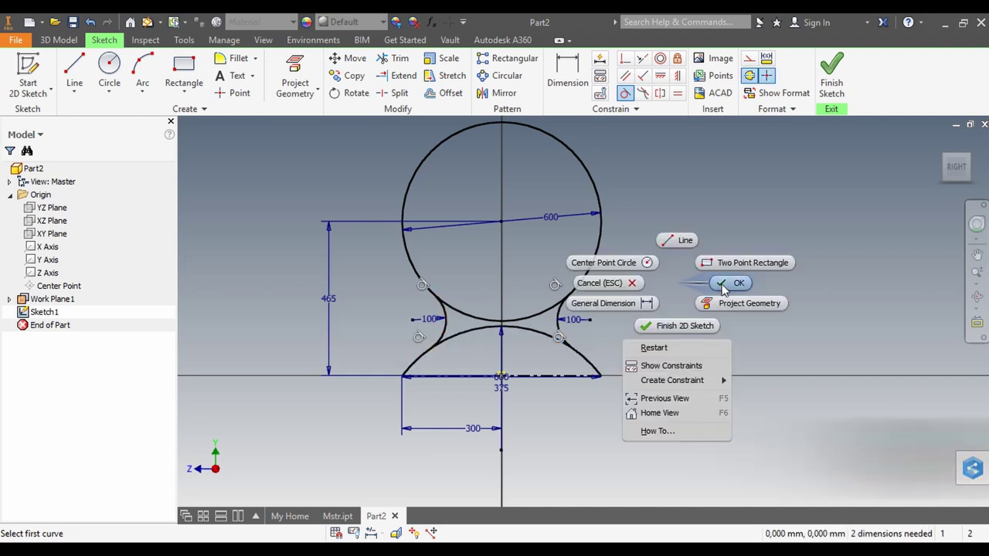
{"action": "left_click", "coordinate": [723, 286]}
Draw a line from the circle's left edge to its centre.
{"action": "scroll", "coordinate": [551, 192], "scroll_direction": "down", "scroll_amount": 3}
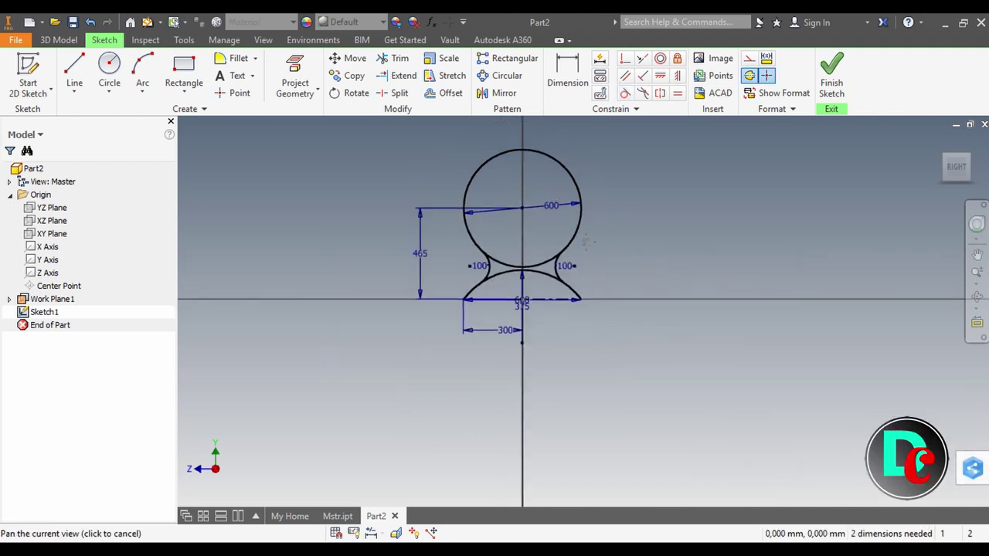
{"action": "middle_click_drag", "start_coordinate": [551, 192], "coordinate": [600, 243]}
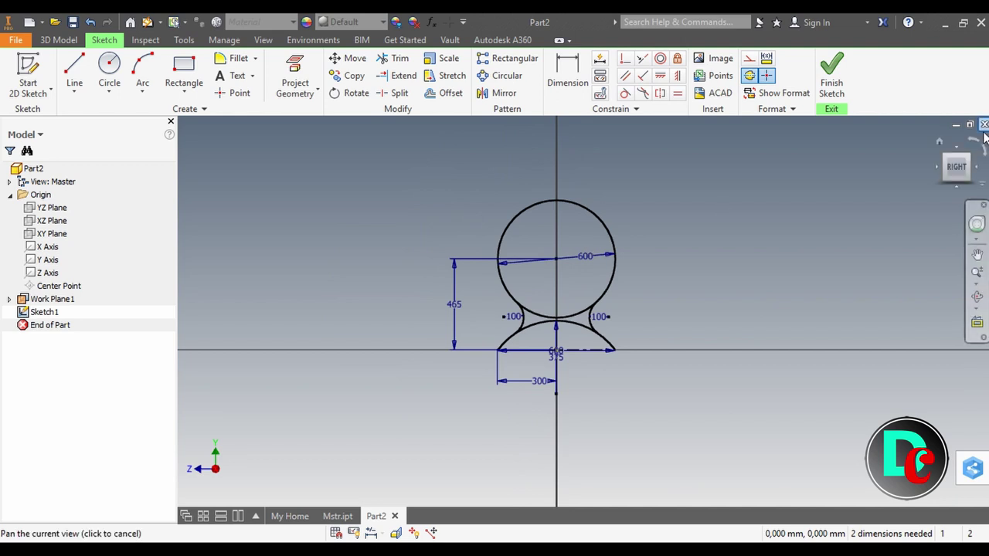
{"action": "left_click", "coordinate": [937, 170]}
{"action": "left_click", "coordinate": [977, 174]}
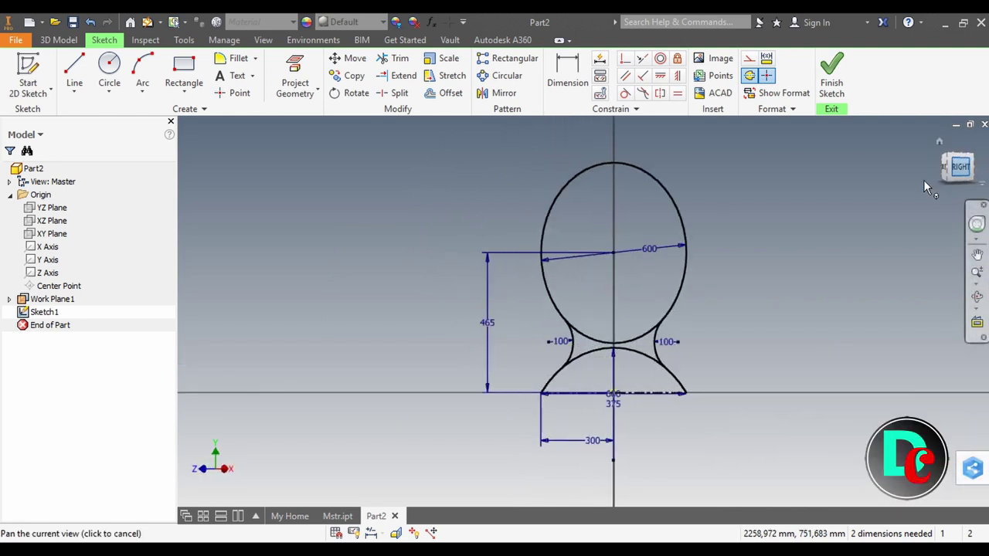
{"action": "left_click", "coordinate": [74, 73]}
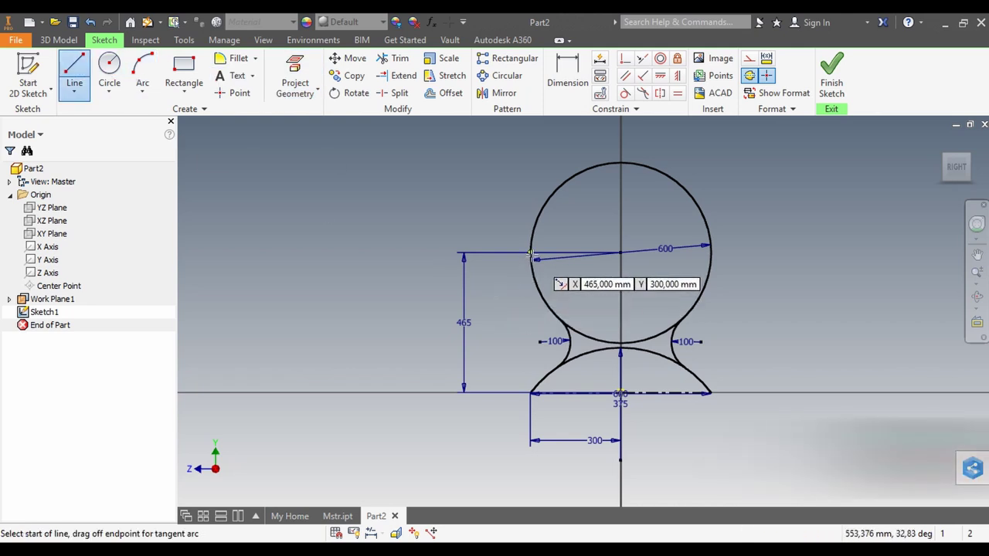
{"action": "left_click", "coordinate": [539, 253]}
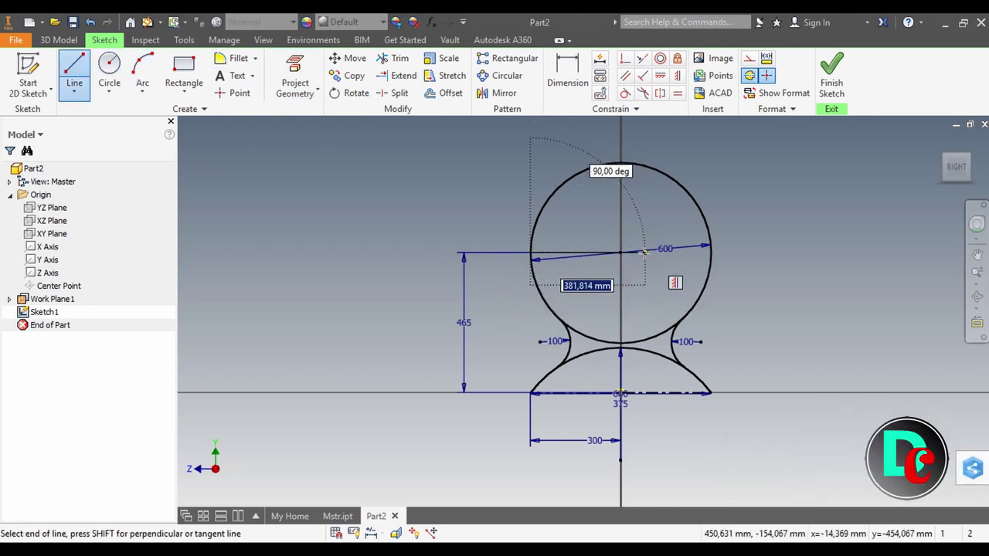
{"action": "left_click", "coordinate": [620, 253]}
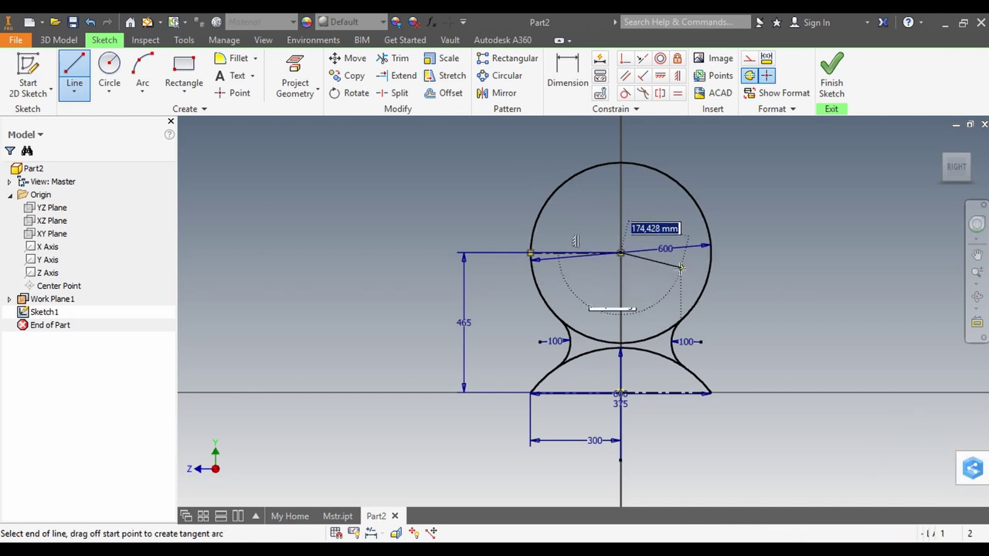
Continue with a 300 mm line at 165° from the centre to the circle's rim.
{"action": "key", "text": "Tab"}
{"action": "type", "text": "1"}
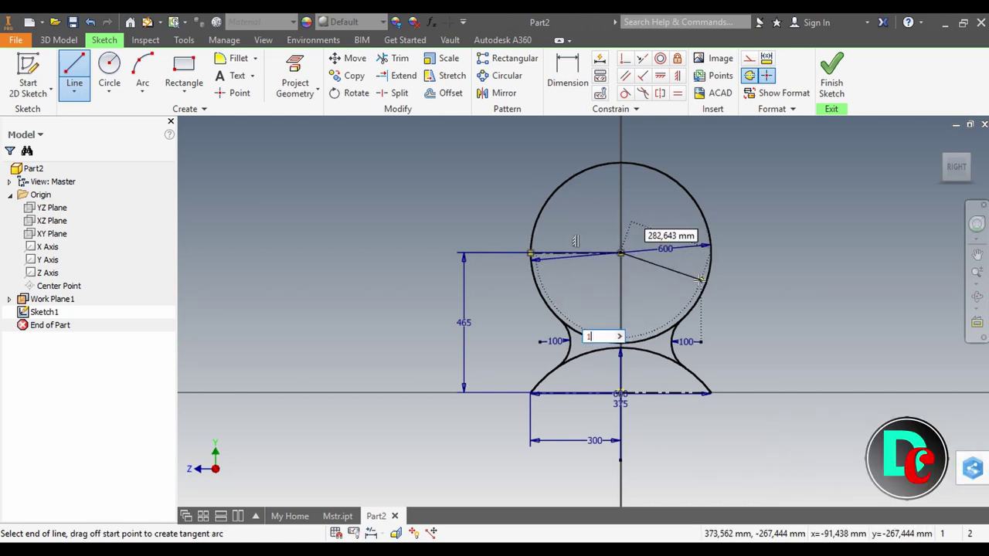
{"action": "type", "text": "65"}
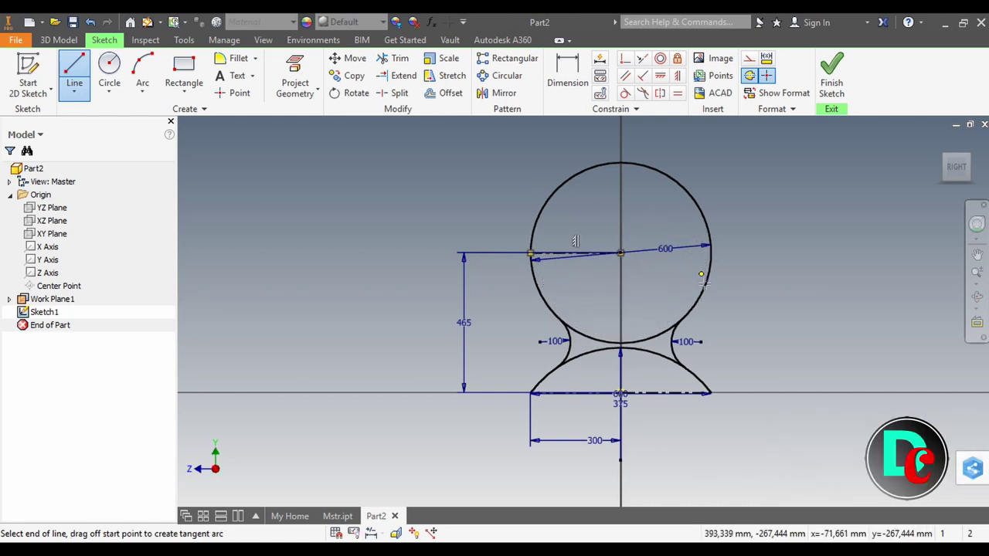
{"action": "key", "text": "Tab"}
{"action": "type", "text": "300"}
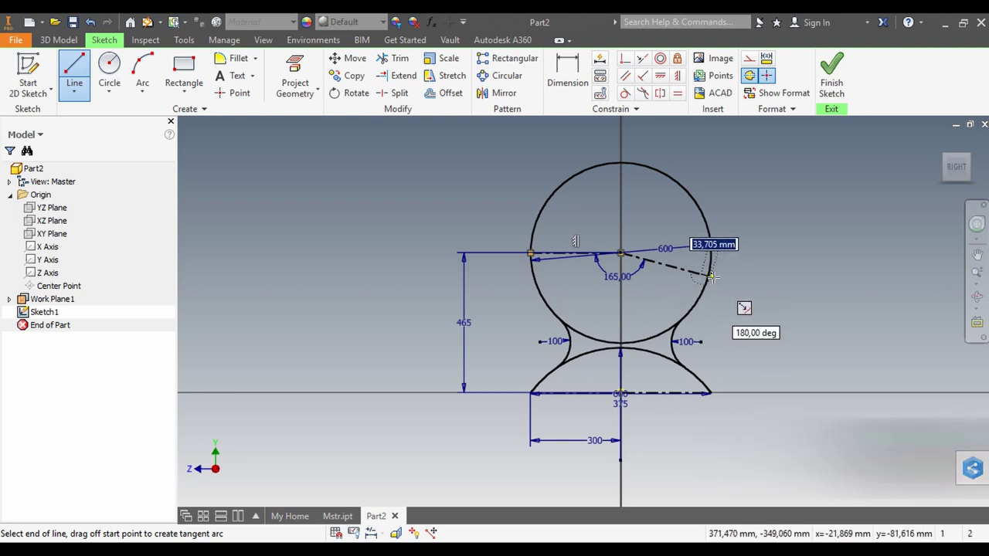
{"action": "key", "text": "Return"}
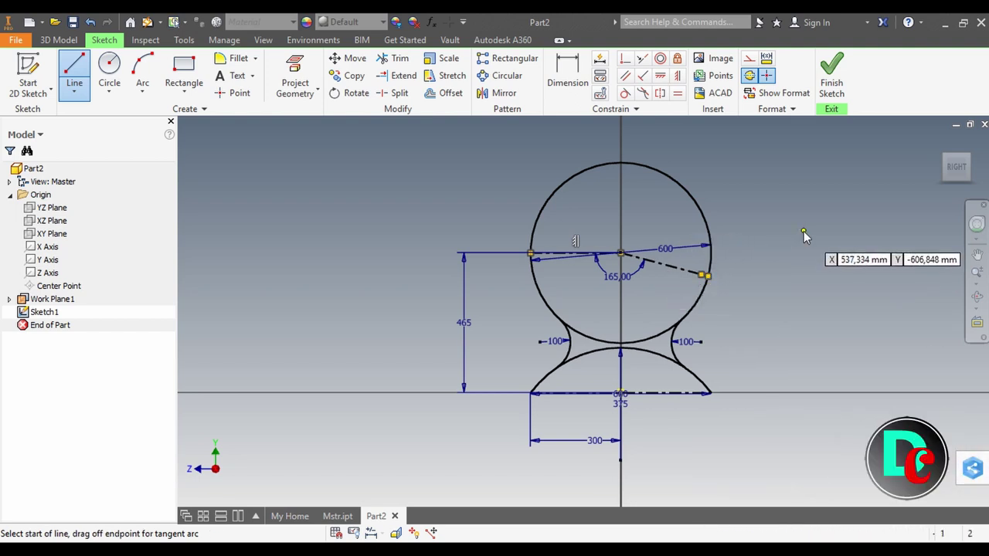
{"action": "right_click", "coordinate": [803, 235]}
{"action": "left_click", "coordinate": [861, 231]}
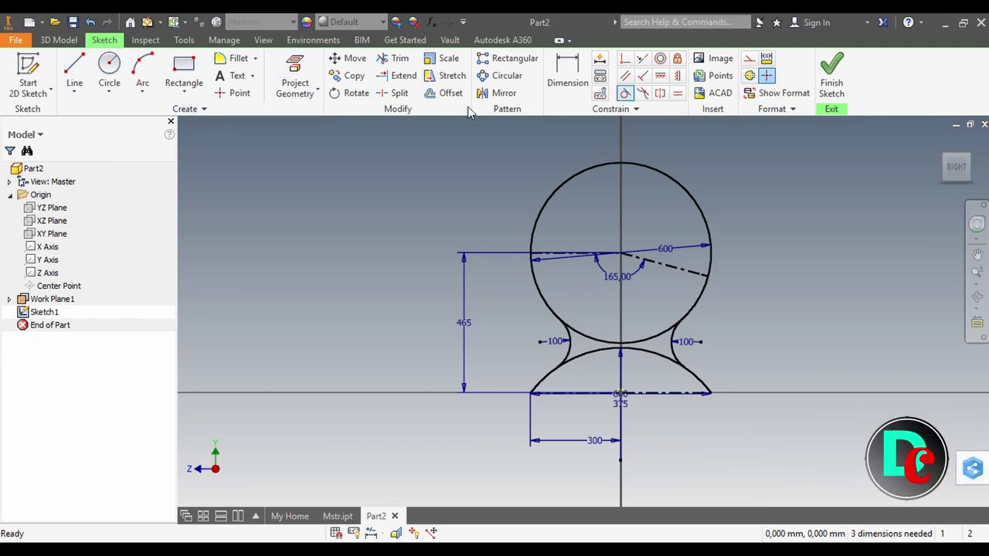
Draw a 550 backrest line from the radial line's end, perpendicular to that line.
{"action": "left_click", "coordinate": [74, 73]}
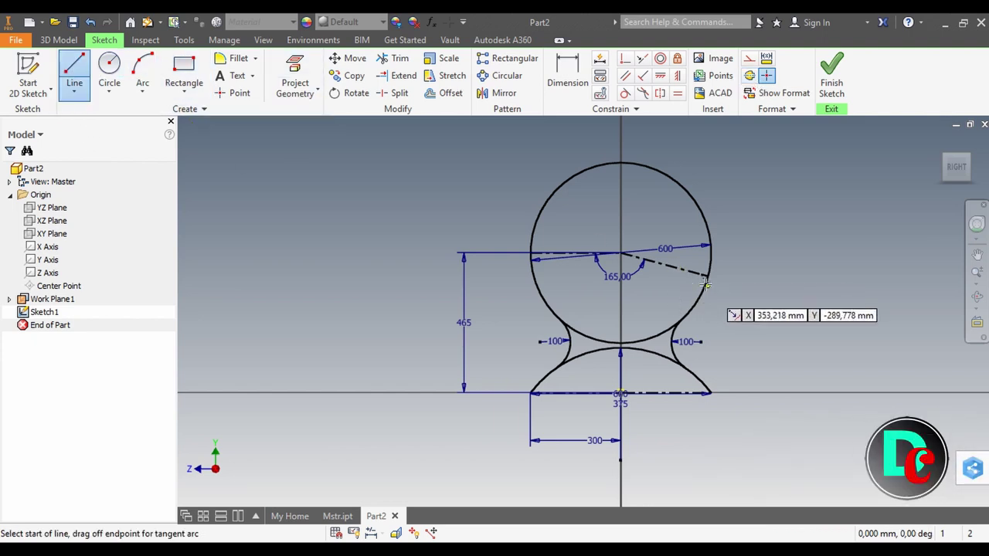
{"action": "left_click", "coordinate": [708, 276]}
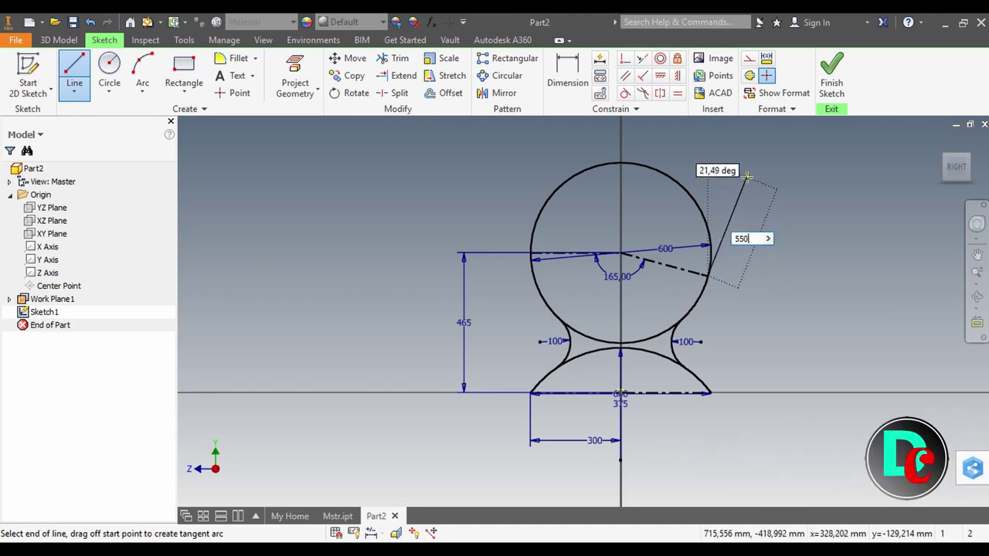
{"action": "left_click", "coordinate": [747, 177]}
{"action": "right_click", "coordinate": [676, 179]}
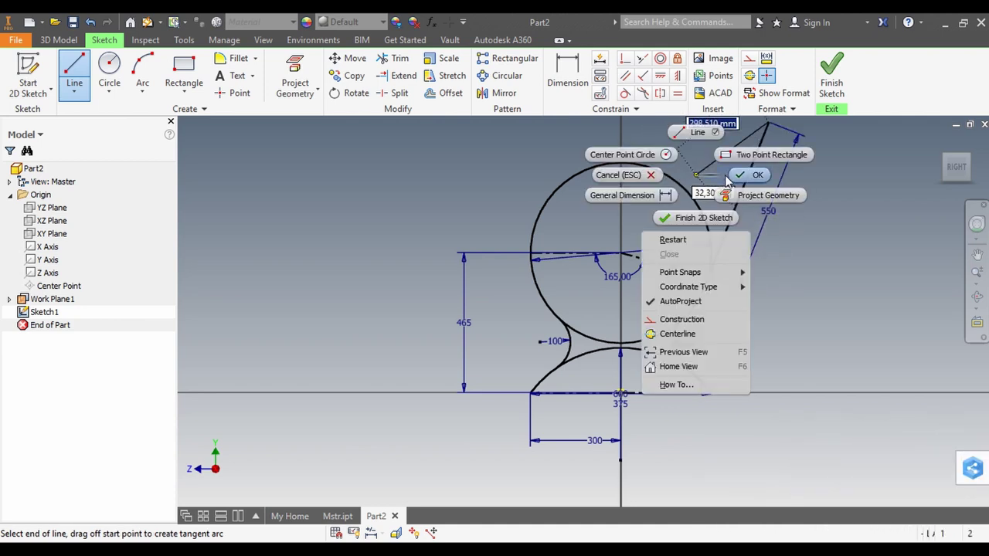
{"action": "left_click", "coordinate": [726, 181]}
{"action": "left_click", "coordinate": [642, 75]}
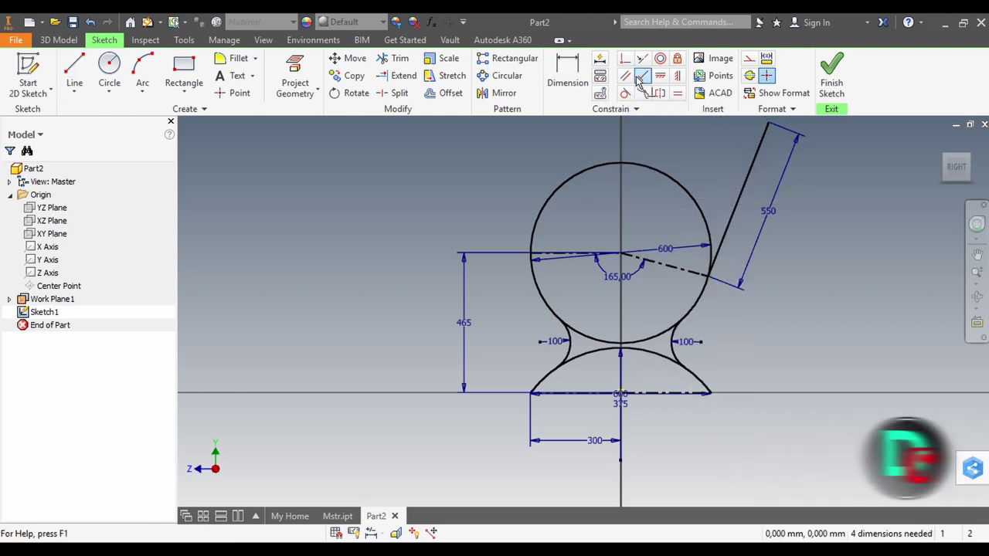
{"action": "left_click", "coordinate": [720, 260]}
{"action": "left_click", "coordinate": [695, 275]}
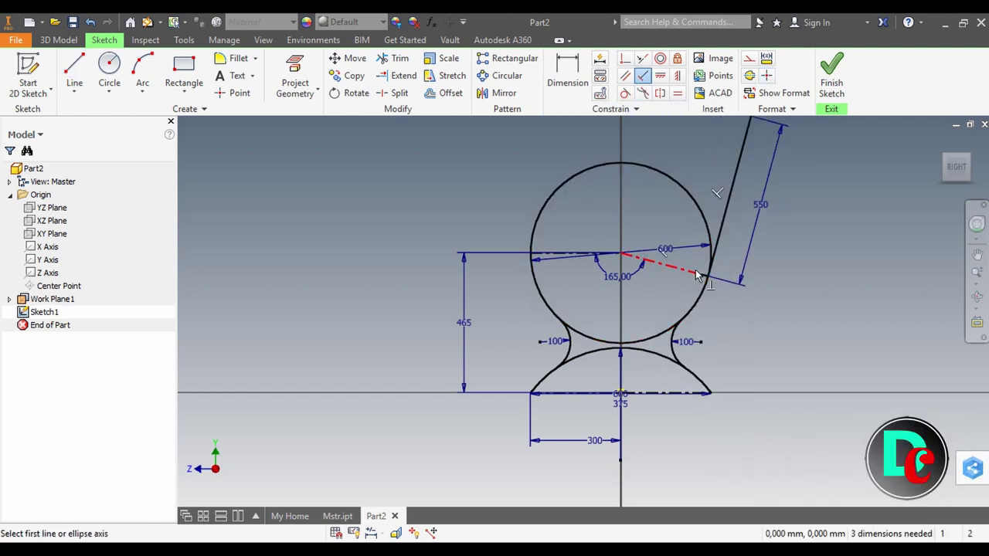
Add a 150 vertical upright line at the circle's left point.
{"action": "left_click", "coordinate": [66, 74]}
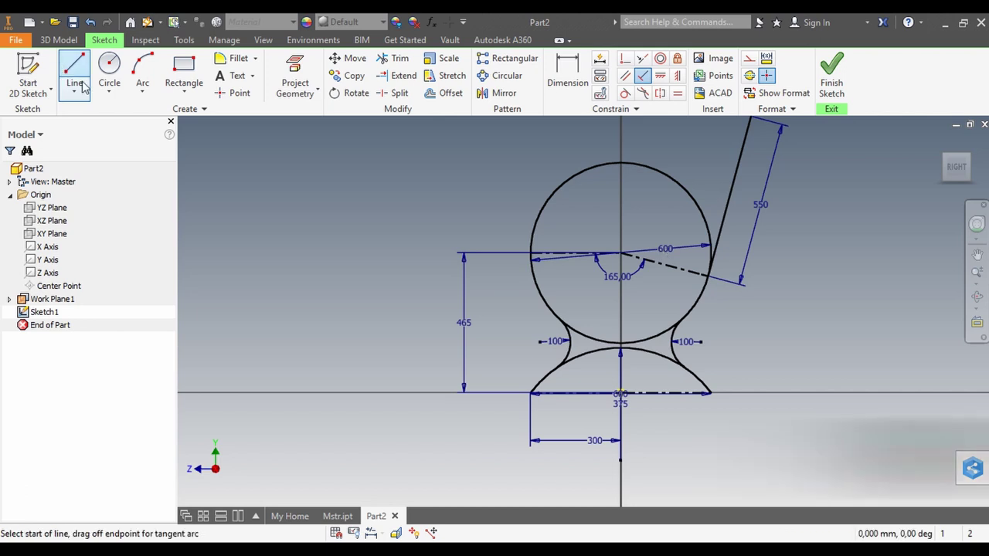
{"action": "left_click", "coordinate": [530, 254]}
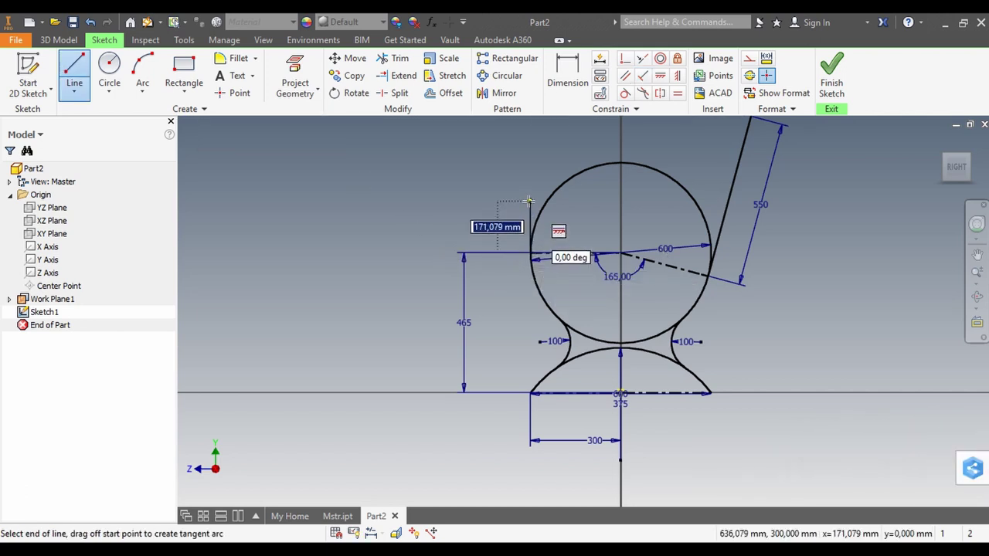
{"action": "right_click", "coordinate": [473, 161]}
{"action": "left_click", "coordinate": [525, 160]}
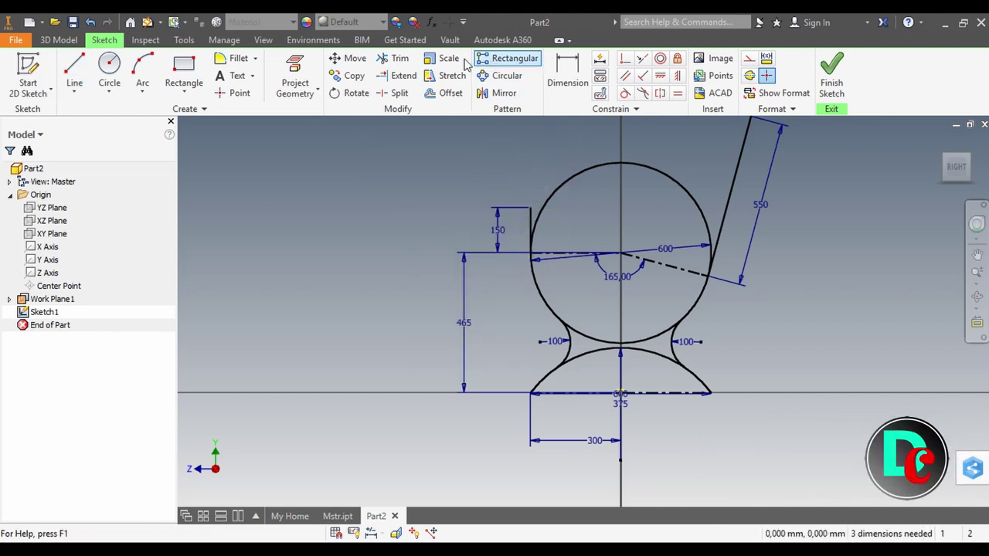
Trim the circle's upper arc, keeping the seat curve between the upright and backrest line.
{"action": "left_click", "coordinate": [400, 59]}
{"action": "left_click", "coordinate": [613, 166]}
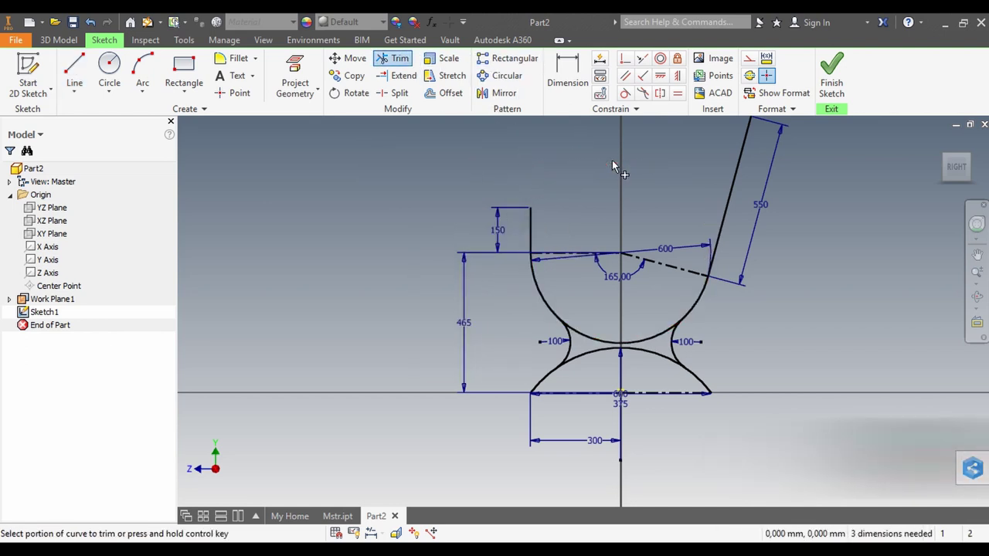
{"action": "scroll", "coordinate": [702, 265], "scroll_direction": "down", "scroll_amount": 2}
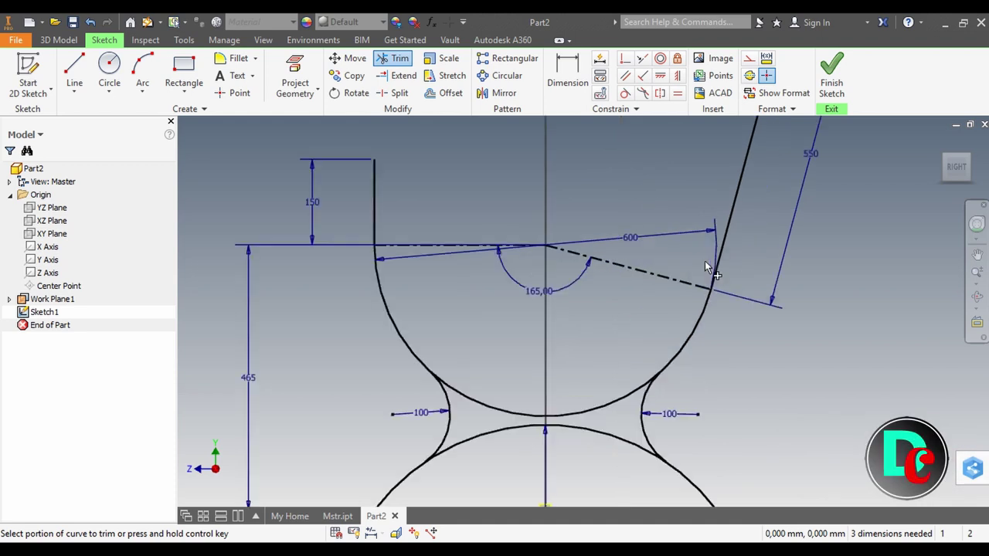
{"action": "scroll", "coordinate": [722, 278], "scroll_direction": "down", "scroll_amount": 3}
{"action": "scroll", "coordinate": [734, 305], "scroll_direction": "up", "scroll_amount": 3}
{"action": "scroll", "coordinate": [733, 304], "scroll_direction": "up", "scroll_amount": 2}
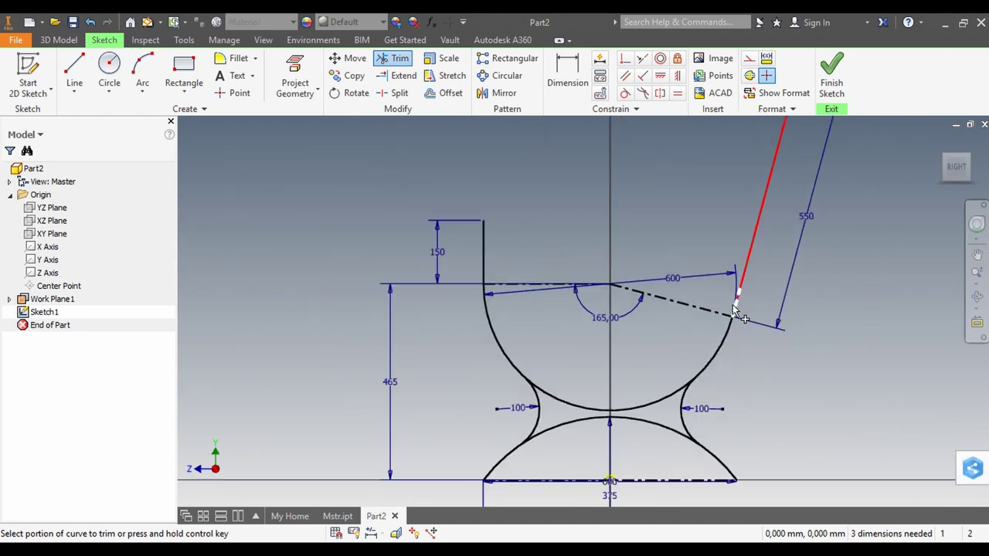
{"action": "left_click", "coordinate": [75, 91]}
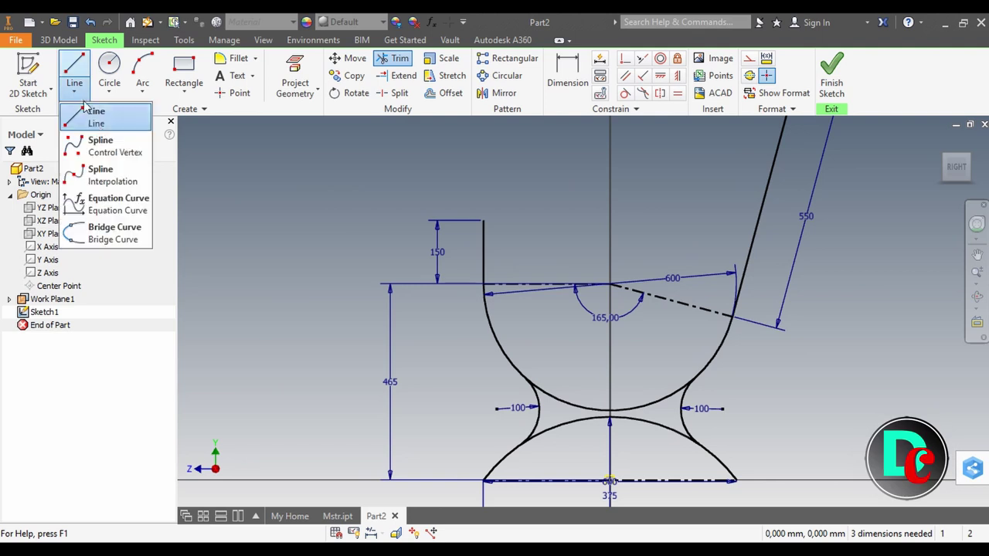
Draw a spline from the 150 upright's top arching over to the 550 backrest line.
{"action": "left_click", "coordinate": [114, 179]}
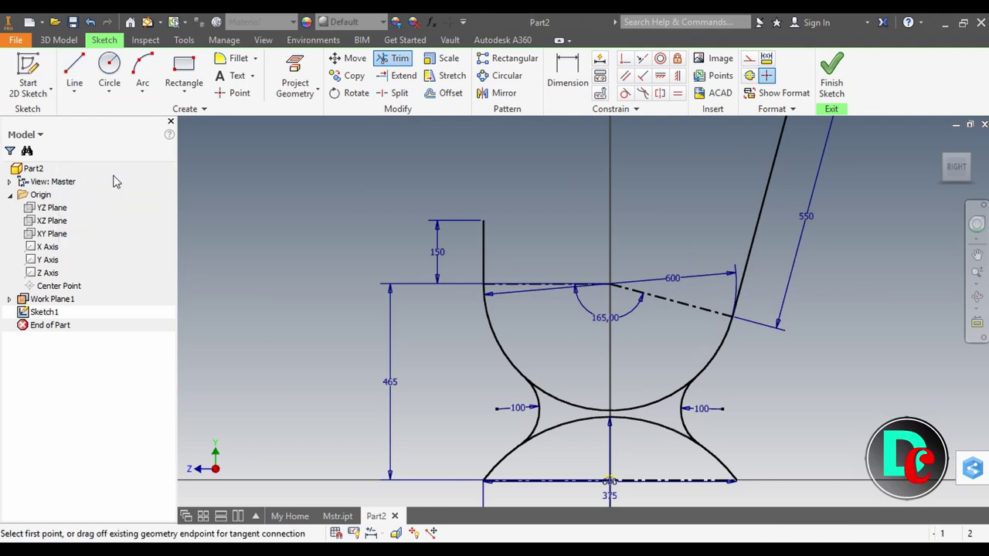
{"action": "left_click", "coordinate": [483, 220]}
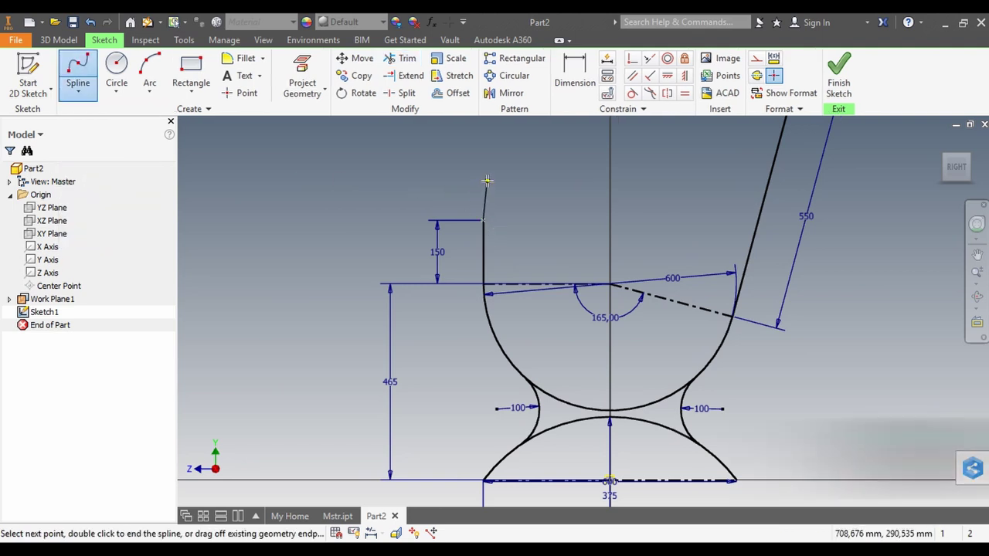
{"action": "left_click", "coordinate": [495, 177]}
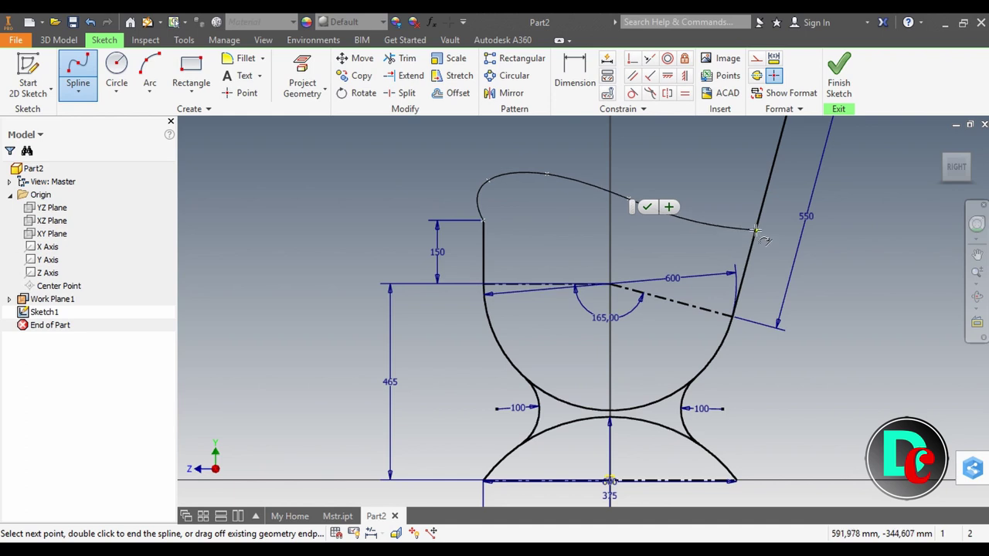
{"action": "left_click", "coordinate": [837, 251]}
{"action": "right_click", "coordinate": [836, 251]}
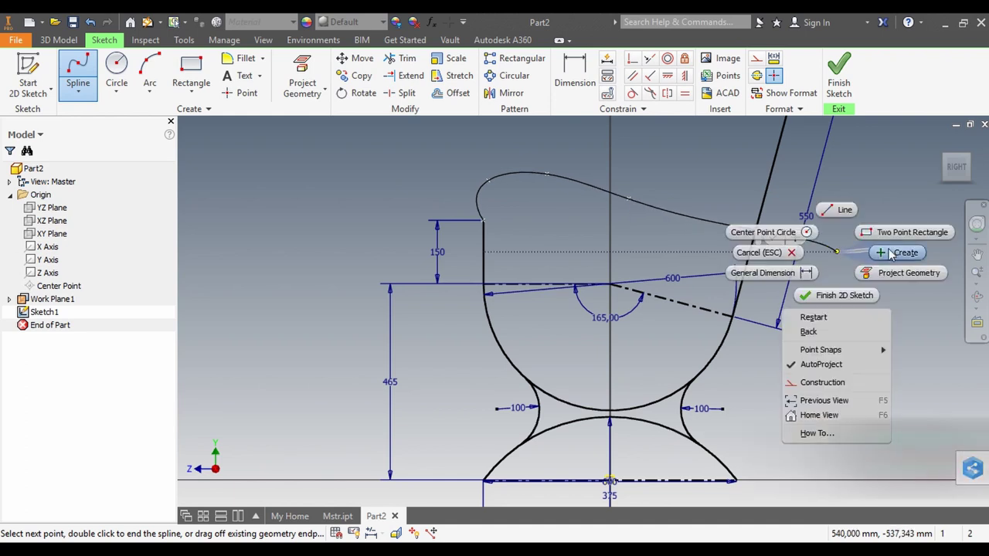
{"action": "left_click", "coordinate": [889, 248]}
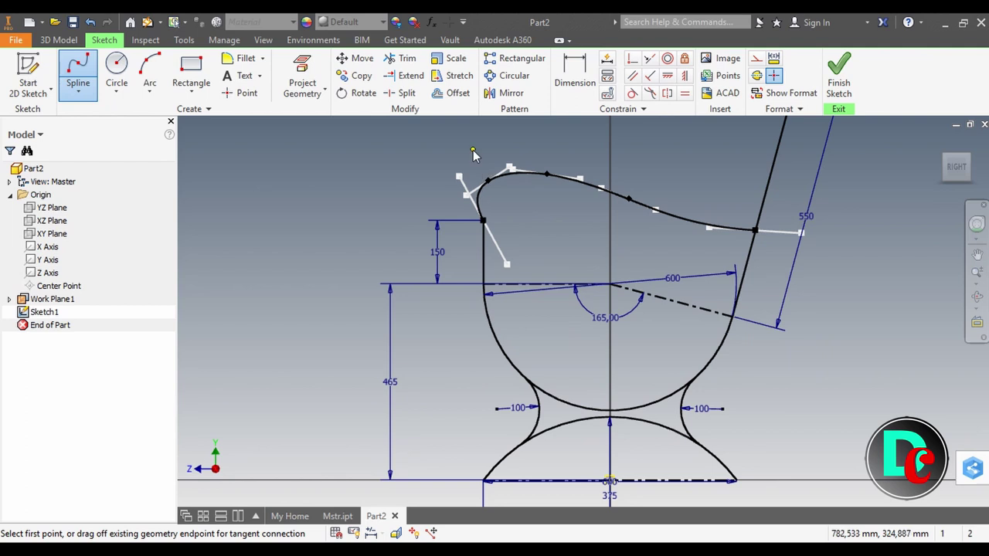
{"action": "right_click", "coordinate": [474, 153]}
Drag the top spline's left shape point and tangent to round the armrest curve.
{"action": "left_click", "coordinate": [500, 171]}
{"action": "left_click", "coordinate": [503, 176]}
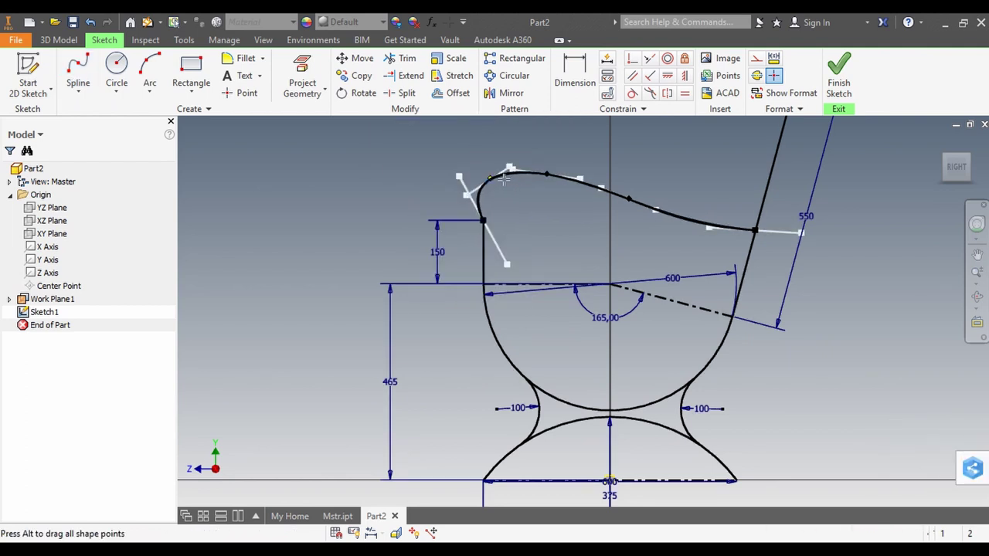
{"action": "left_click_drag", "start_coordinate": [508, 177], "coordinate": [560, 178]}
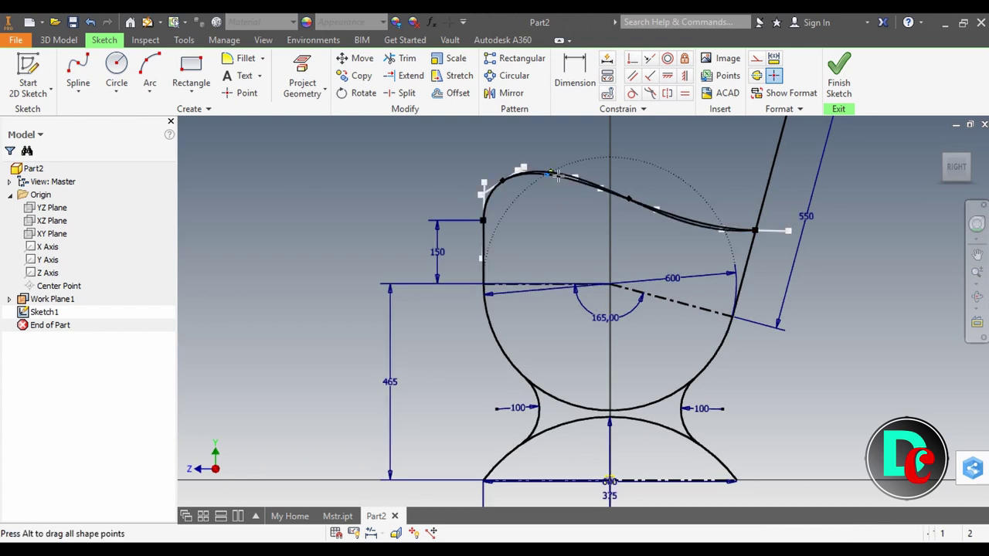
{"action": "left_click_drag", "start_coordinate": [559, 178], "coordinate": [562, 175]}
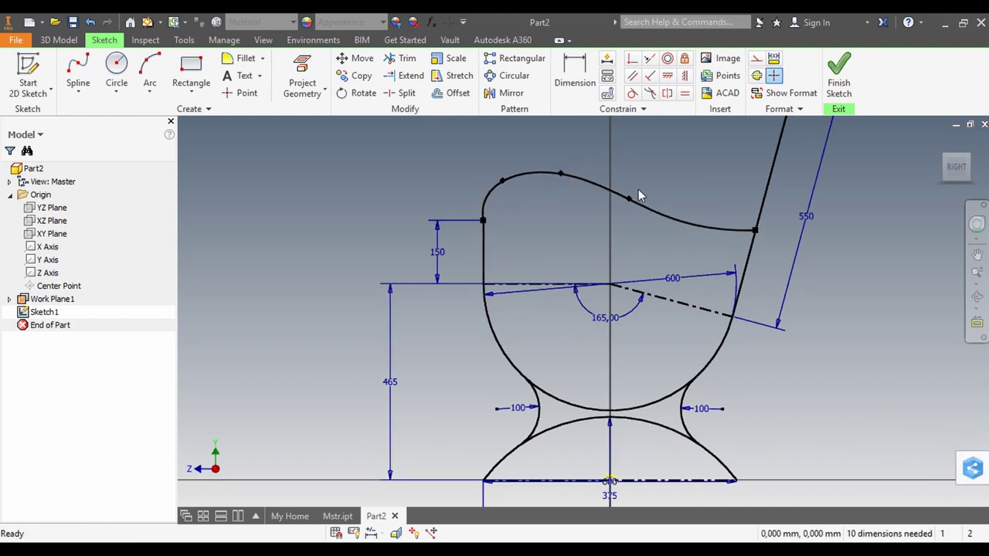
{"action": "left_click", "coordinate": [505, 180]}
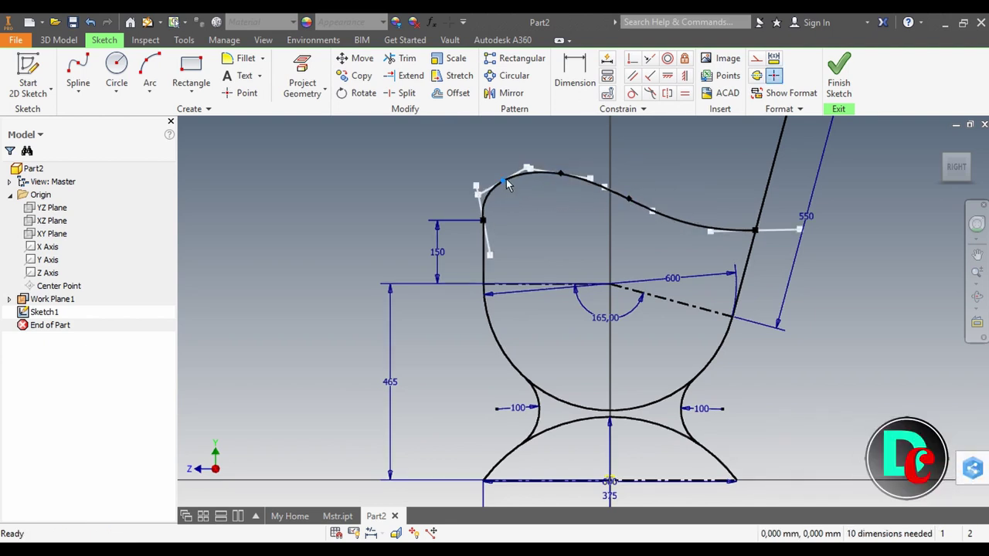
{"action": "left_click_drag", "start_coordinate": [511, 177], "coordinate": [565, 175]}
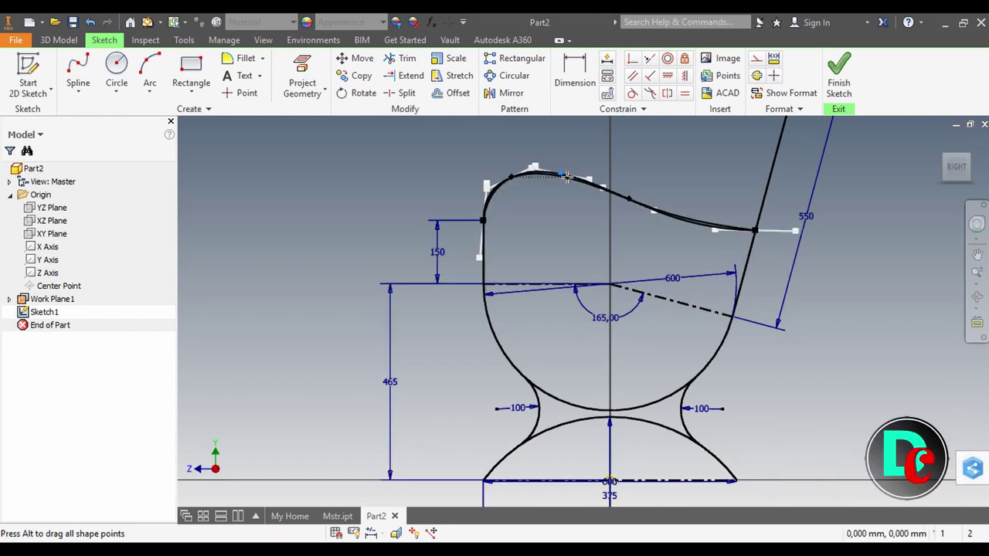
{"action": "left_click_drag", "start_coordinate": [567, 179], "coordinate": [509, 140]}
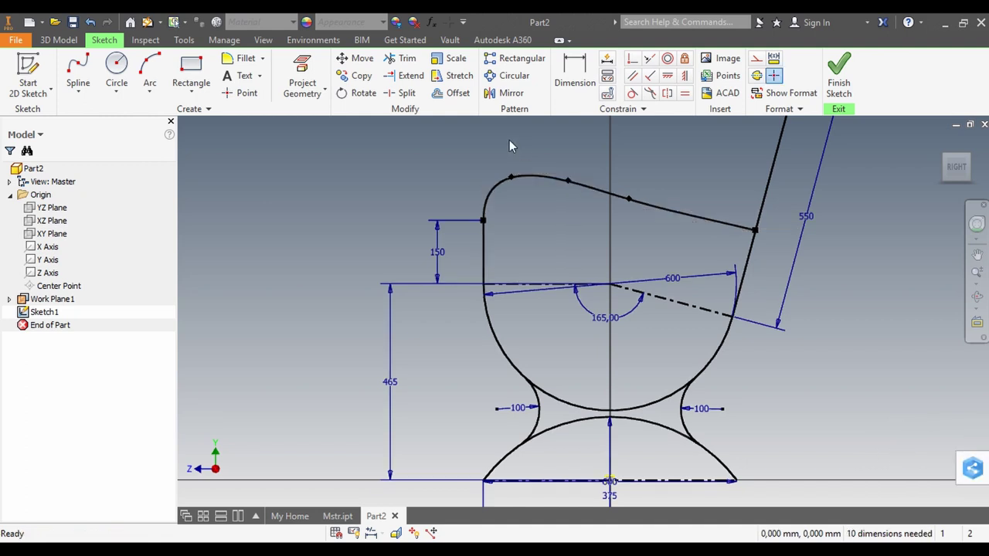
{"action": "scroll", "coordinate": [495, 190], "scroll_direction": "up", "scroll_amount": 3}
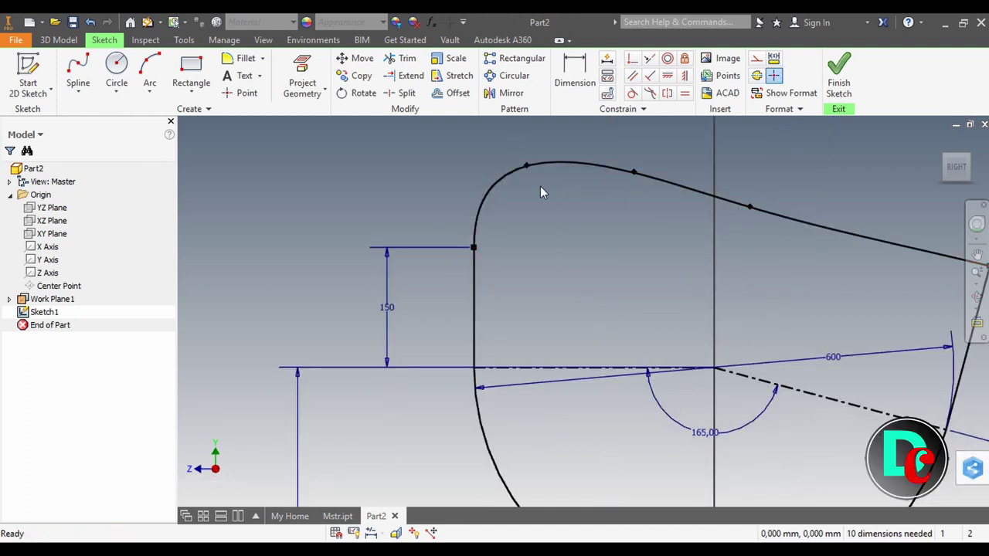
Smooth the spline's upper-left corner and lower where it meets the backrest line.
{"action": "left_click_drag", "start_coordinate": [526, 169], "coordinate": [534, 170]}
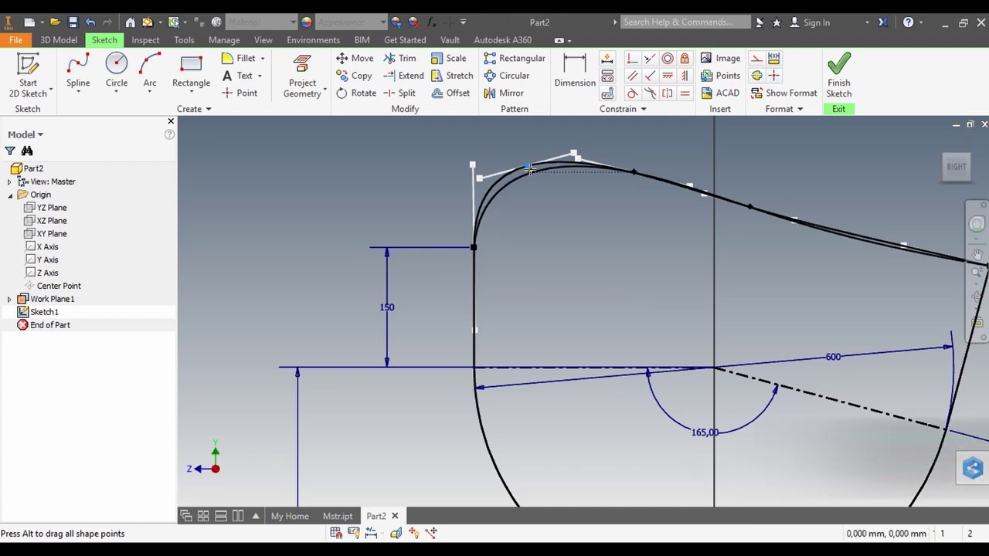
{"action": "left_click_drag", "start_coordinate": [531, 169], "coordinate": [530, 173]}
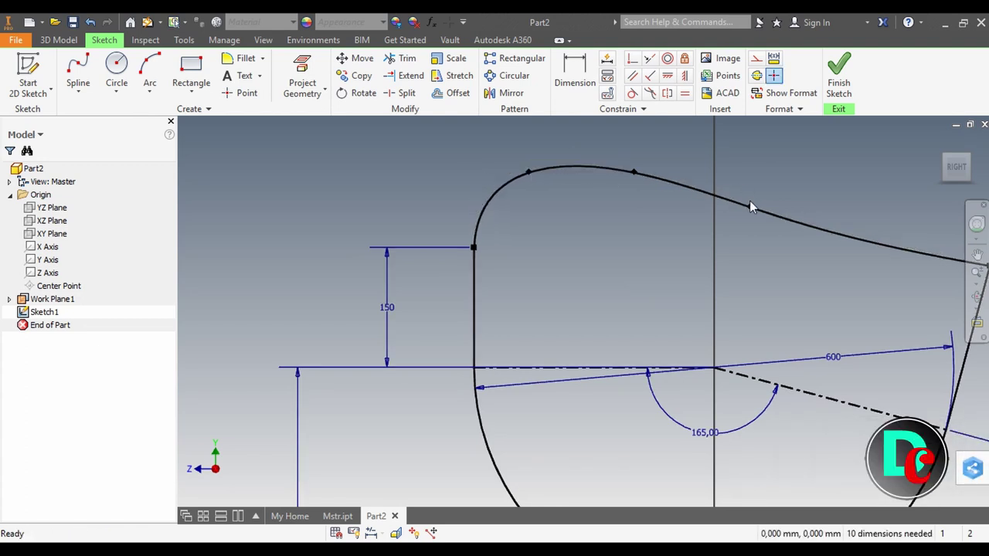
{"action": "left_click_drag", "start_coordinate": [750, 206], "coordinate": [784, 240]}
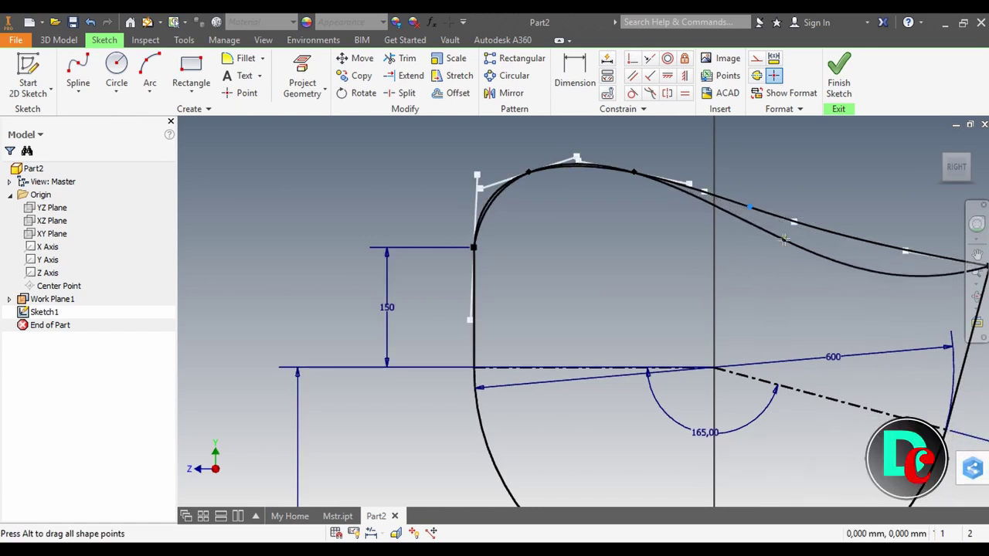
{"action": "left_click_drag", "start_coordinate": [781, 238], "coordinate": [782, 232]}
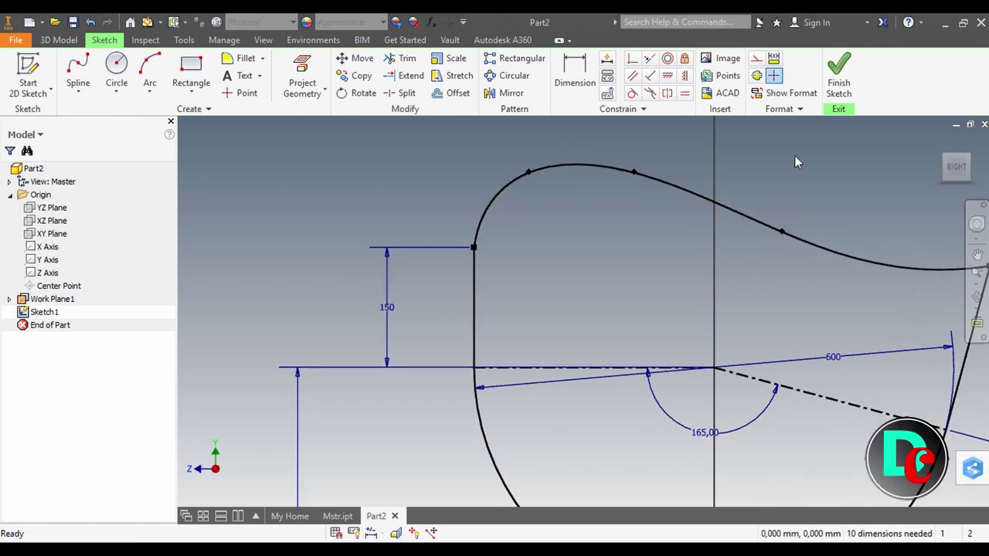
{"action": "scroll", "coordinate": [735, 166], "scroll_direction": "up", "scroll_amount": 2}
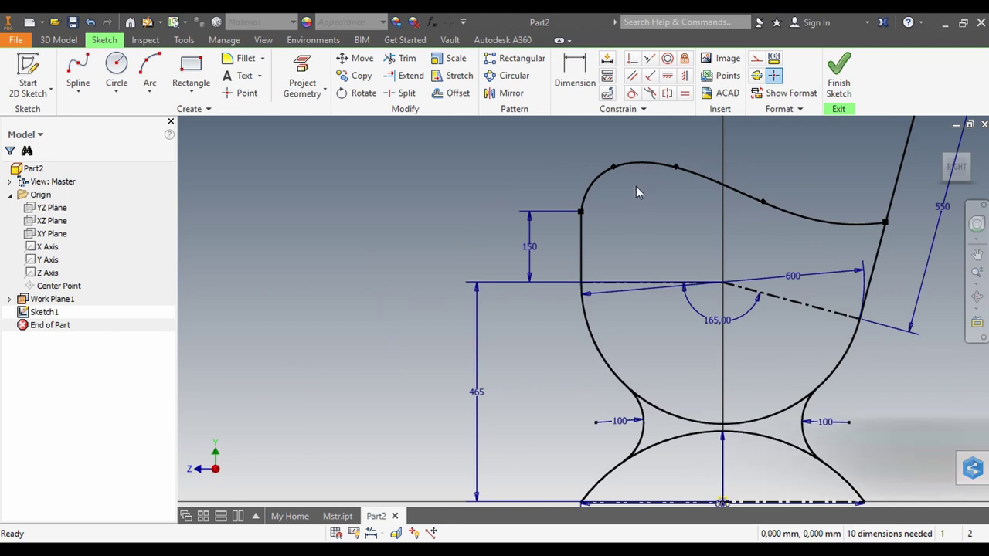
{"action": "scroll", "coordinate": [620, 180], "scroll_direction": "down", "scroll_amount": 2}
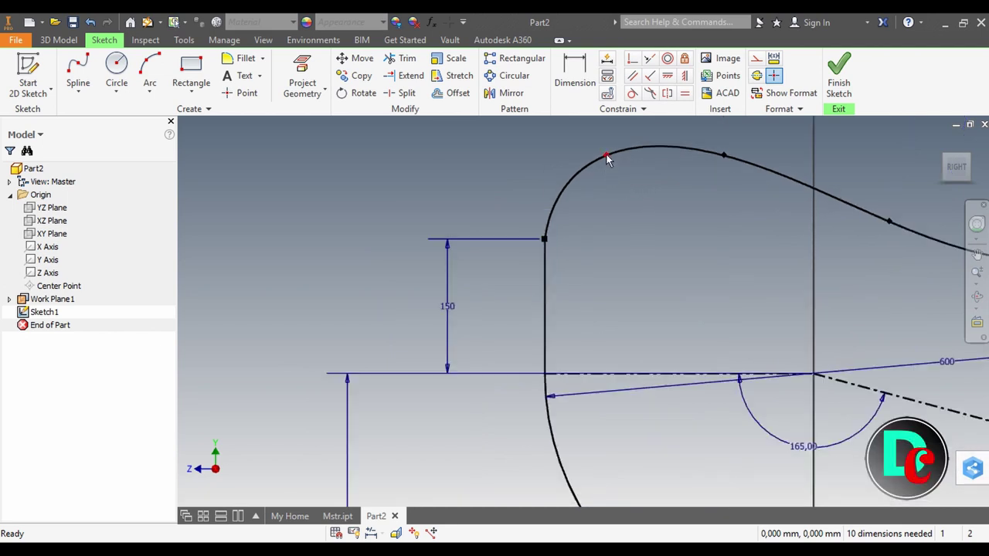
{"action": "left_click", "coordinate": [605, 153]}
{"action": "left_click", "coordinate": [626, 208]}
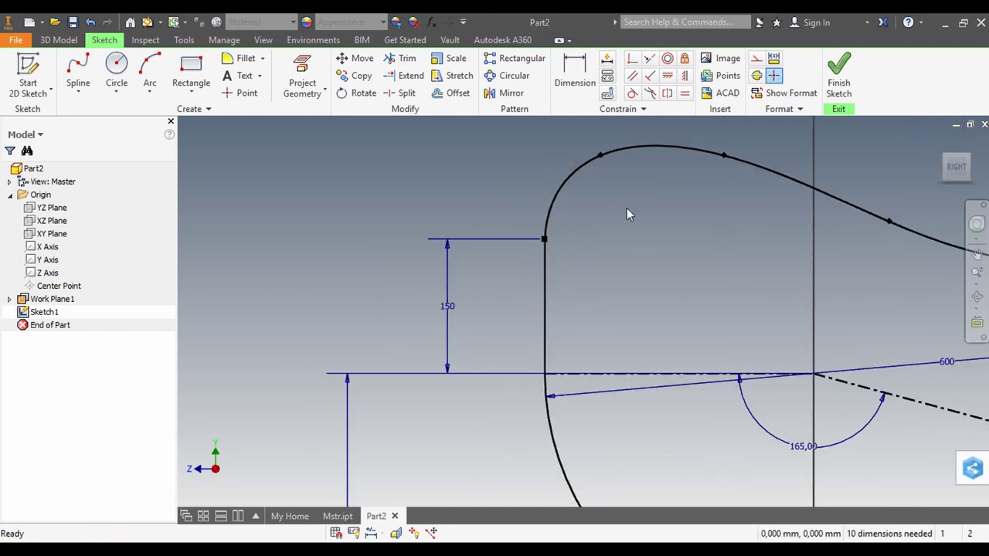
{"action": "scroll", "coordinate": [627, 208], "scroll_direction": "up", "scroll_amount": 3}
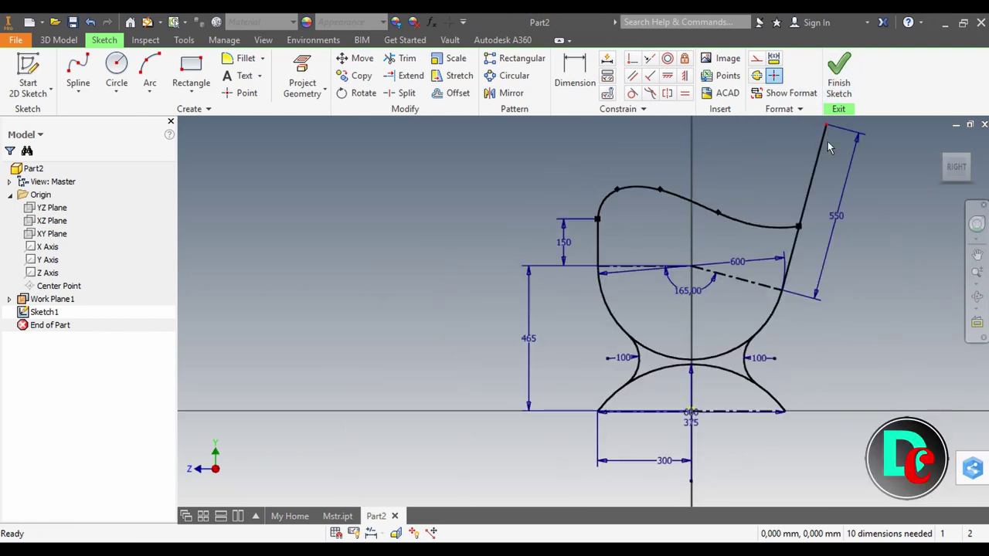
{"action": "left_click", "coordinate": [958, 169]}
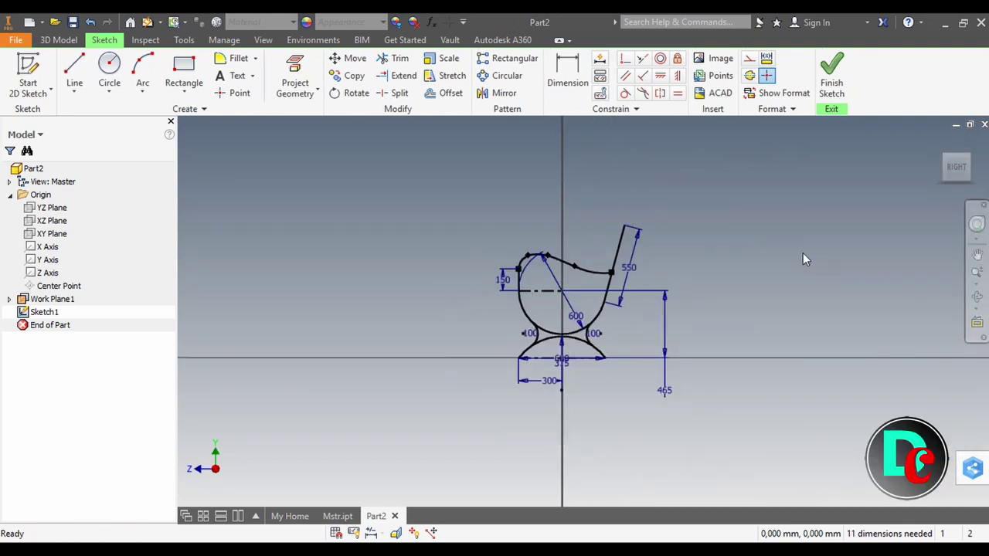
Draw a horizontal line from the left arc endpoint to the back leg, then return to an isometric view.
{"action": "left_click", "coordinate": [74, 70]}
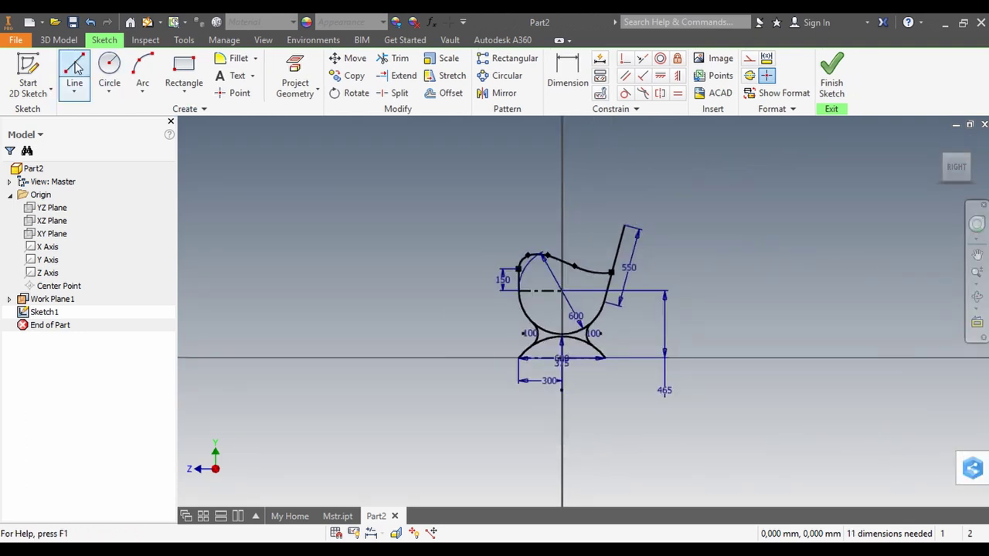
{"action": "scroll", "coordinate": [525, 279], "scroll_direction": "up", "scroll_amount": 5}
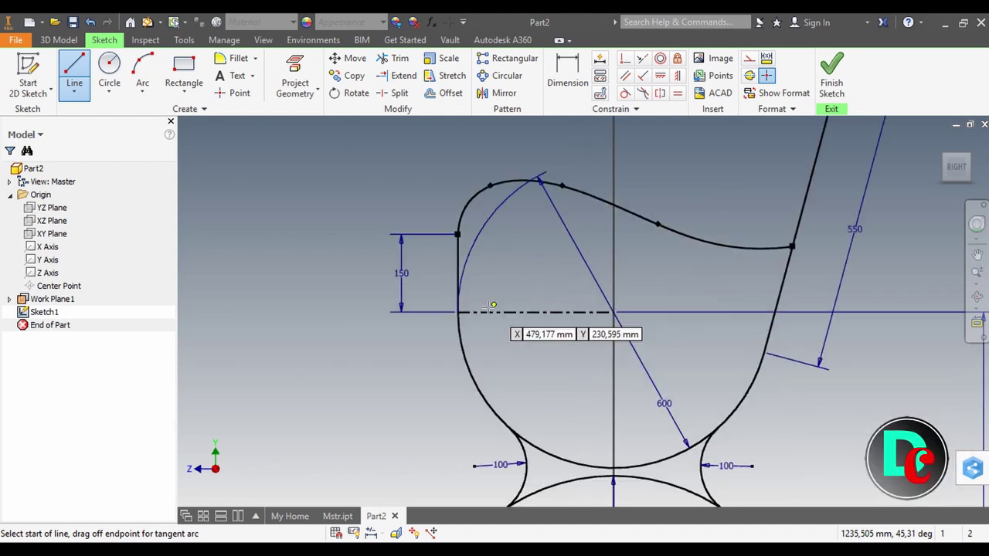
{"action": "left_click", "coordinate": [457, 312]}
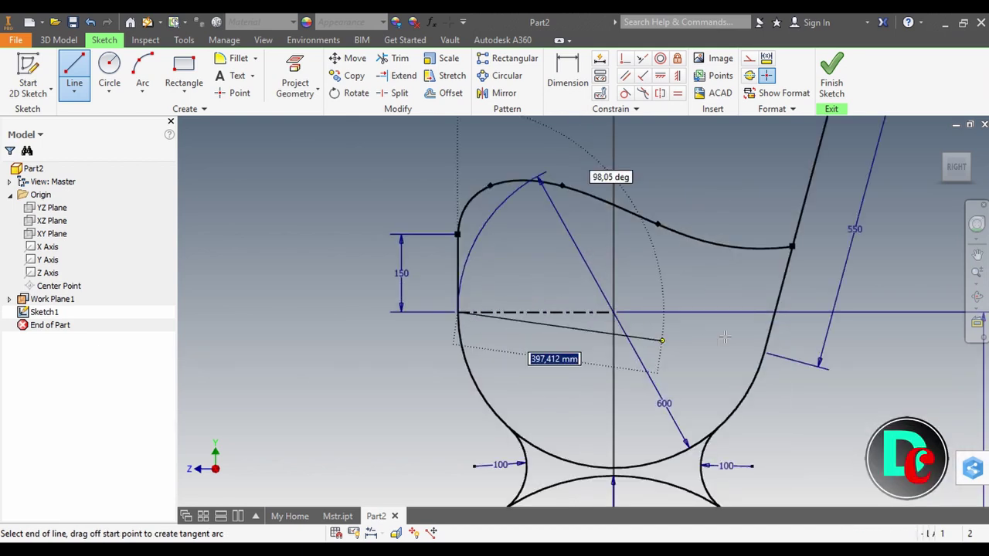
{"action": "left_click", "coordinate": [775, 312]}
{"action": "right_click", "coordinate": [816, 232]}
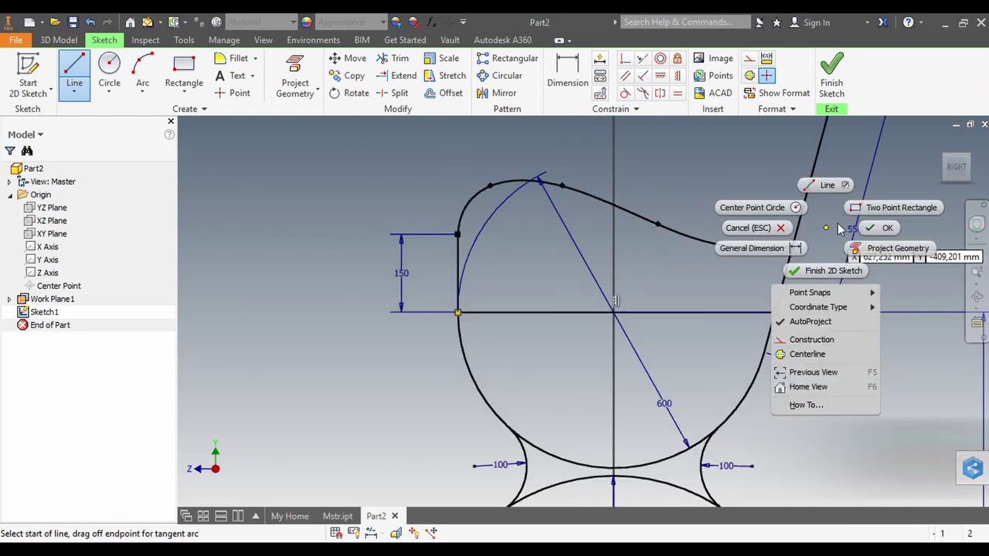
{"action": "key", "text": "Escape"}
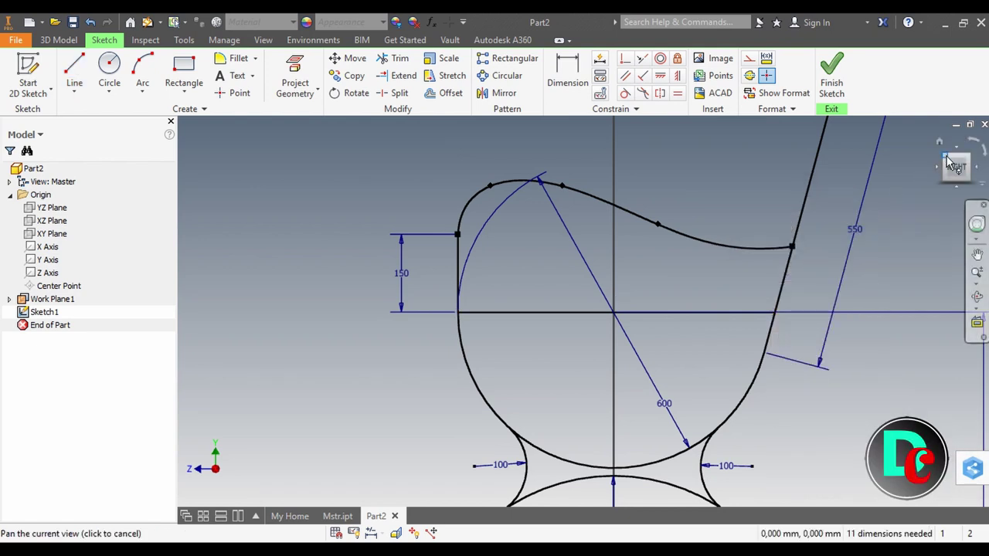
{"action": "left_click", "coordinate": [948, 159]}
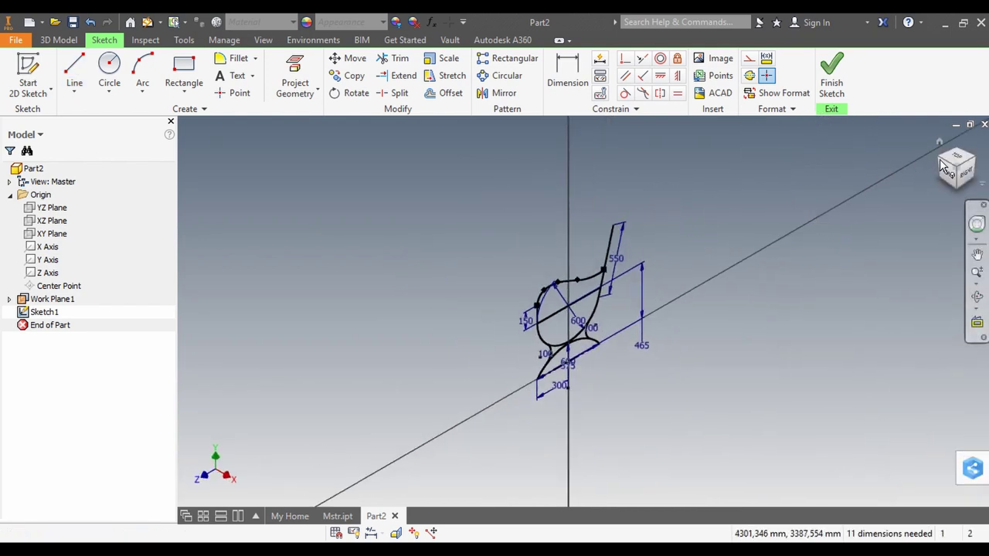
{"action": "middle_click_drag", "start_coordinate": [433, 227], "coordinate": [60, 77], "text": "shift"}
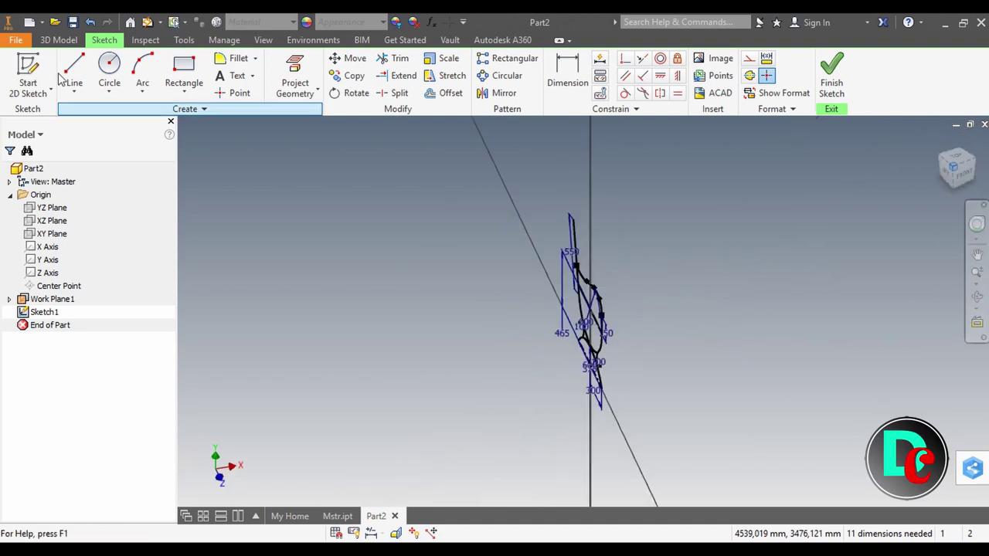
Extrude the J-shaped seat-and-backrest curve into a symmetric 35 mm surface, ExtrusionSrf1.
{"action": "left_click", "coordinate": [58, 39]}
{"action": "left_click", "coordinate": [74, 71]}
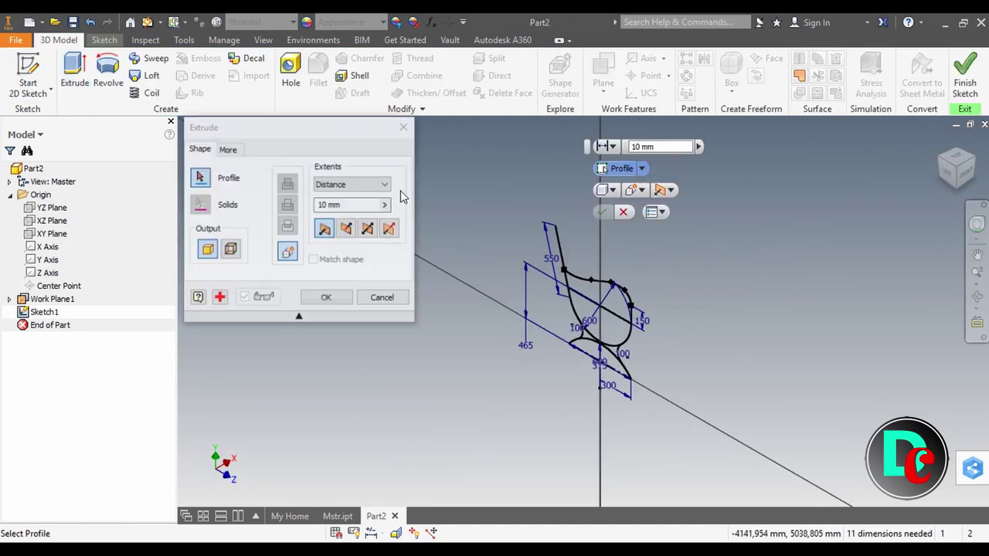
{"action": "scroll", "coordinate": [545, 302], "scroll_direction": "down", "scroll_amount": 3}
{"action": "scroll", "coordinate": [645, 295], "scroll_direction": "up", "scroll_amount": 1}
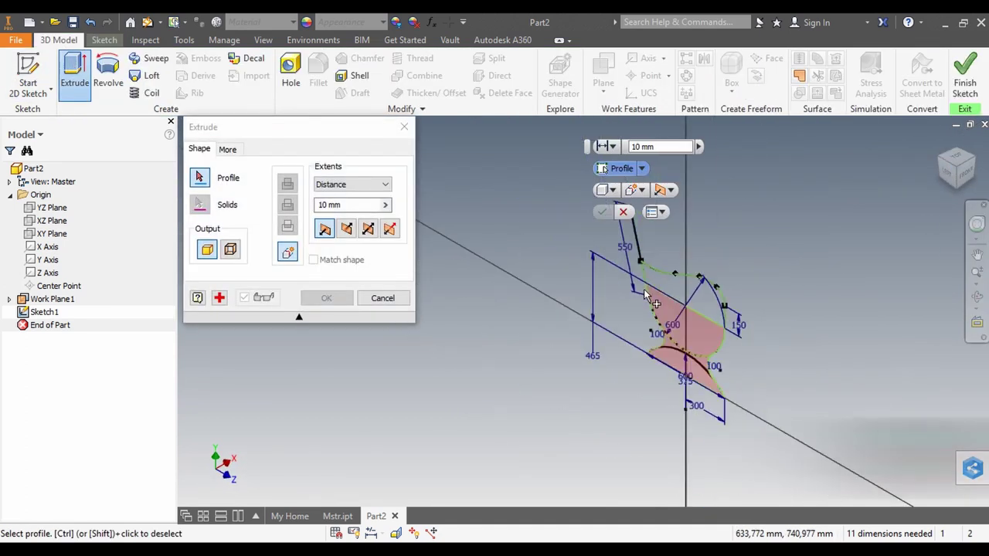
{"action": "scroll", "coordinate": [645, 296], "scroll_direction": "down", "scroll_amount": 3}
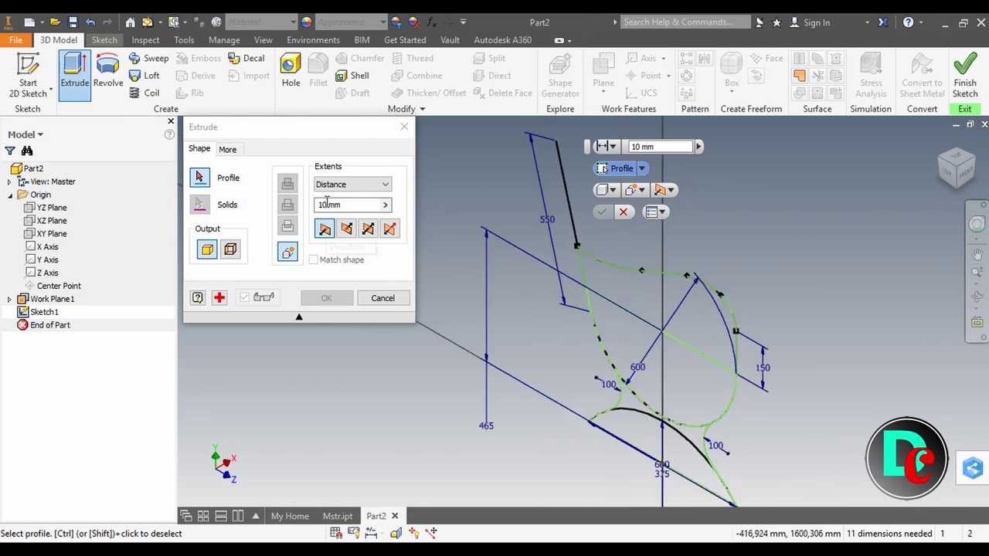
{"action": "left_click", "coordinate": [230, 248]}
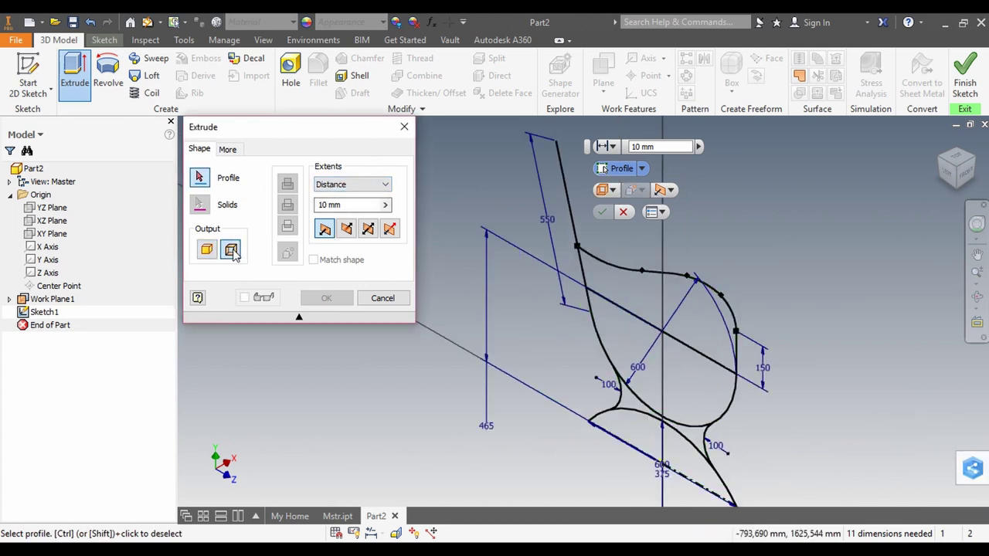
{"action": "left_click", "coordinate": [734, 348]}
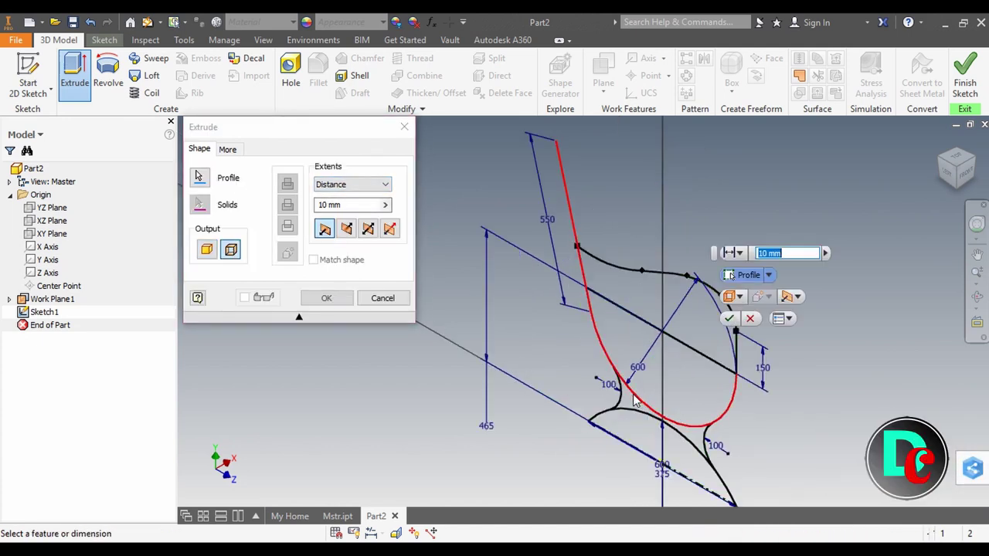
{"action": "left_click", "coordinate": [369, 230]}
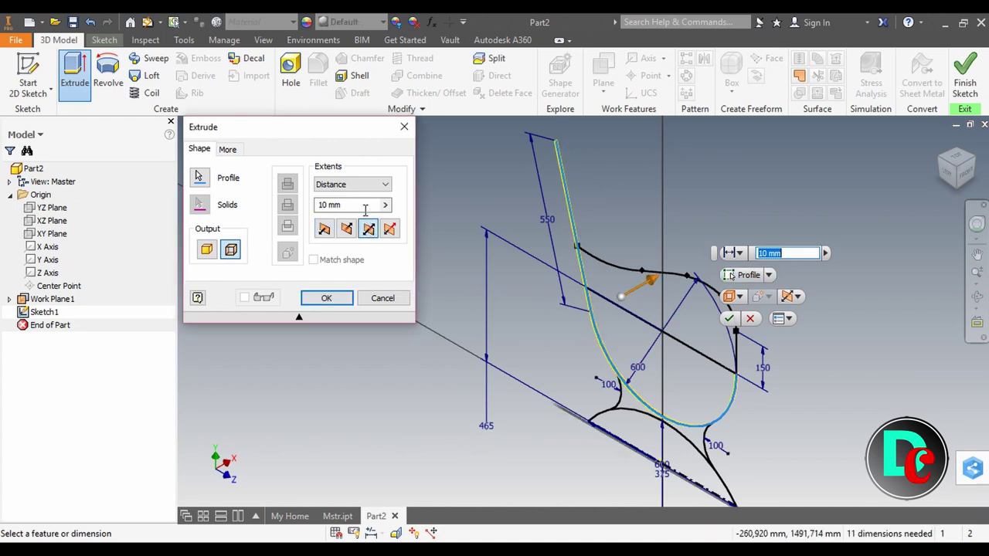
{"action": "type", "text": "3"}
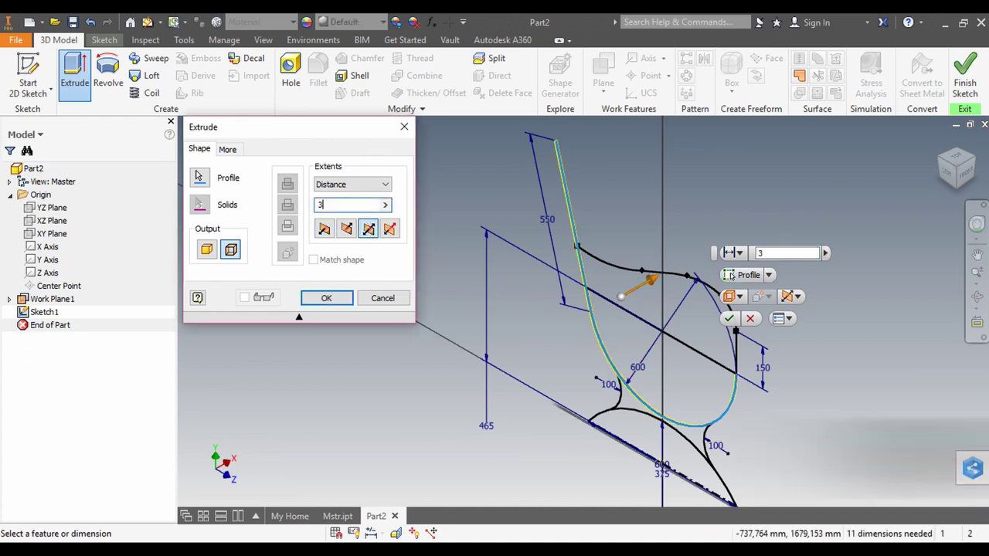
{"action": "type", "text": "5"}
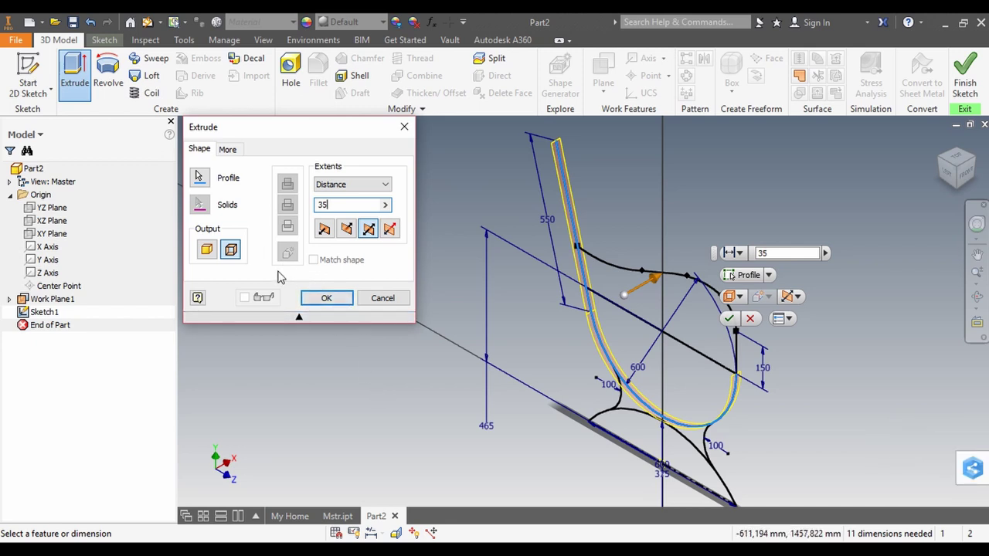
{"action": "left_click", "coordinate": [325, 299]}
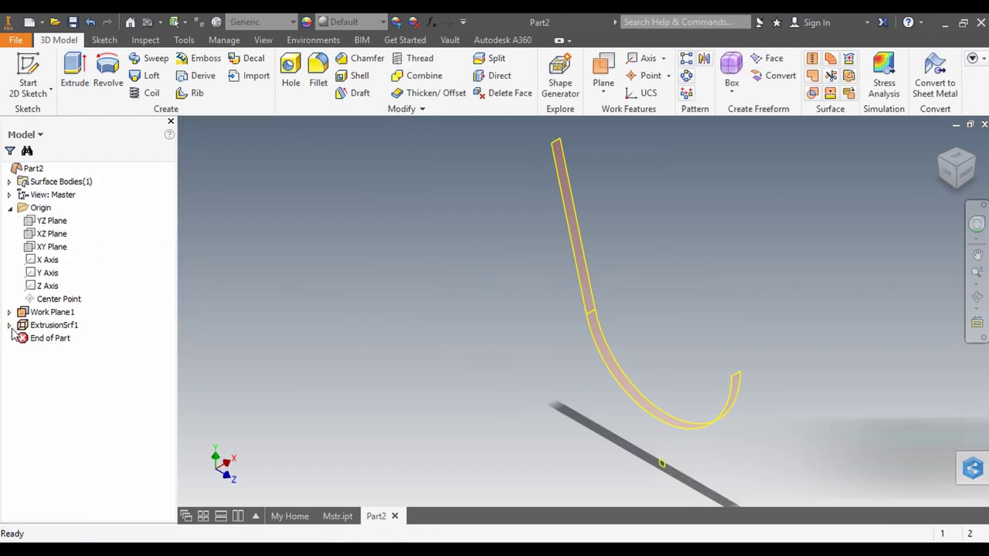
{"action": "left_click", "coordinate": [10, 325]}
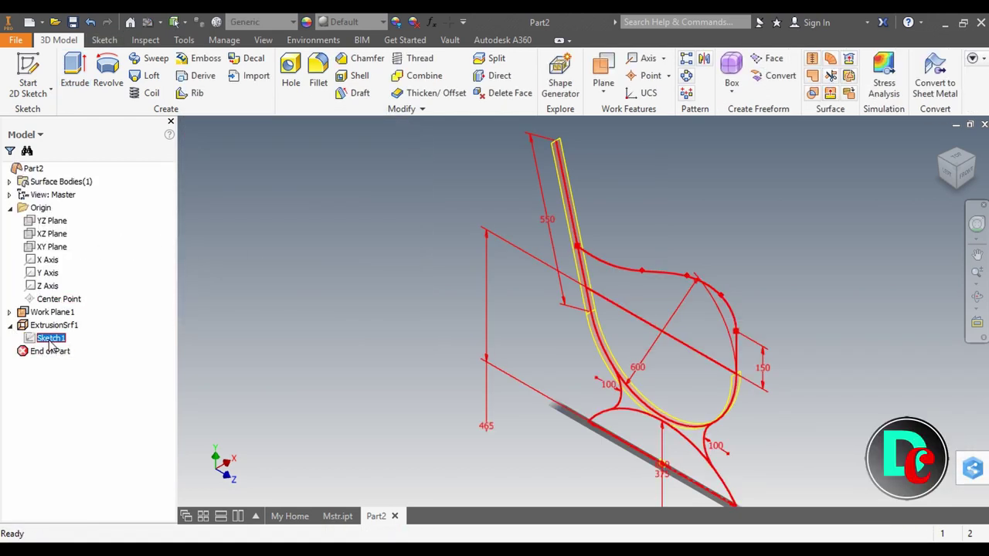
Make Sketch1 visible again and extrude the armrest curve as a symmetric 35 mm surface.
{"action": "right_click", "coordinate": [50, 343]}
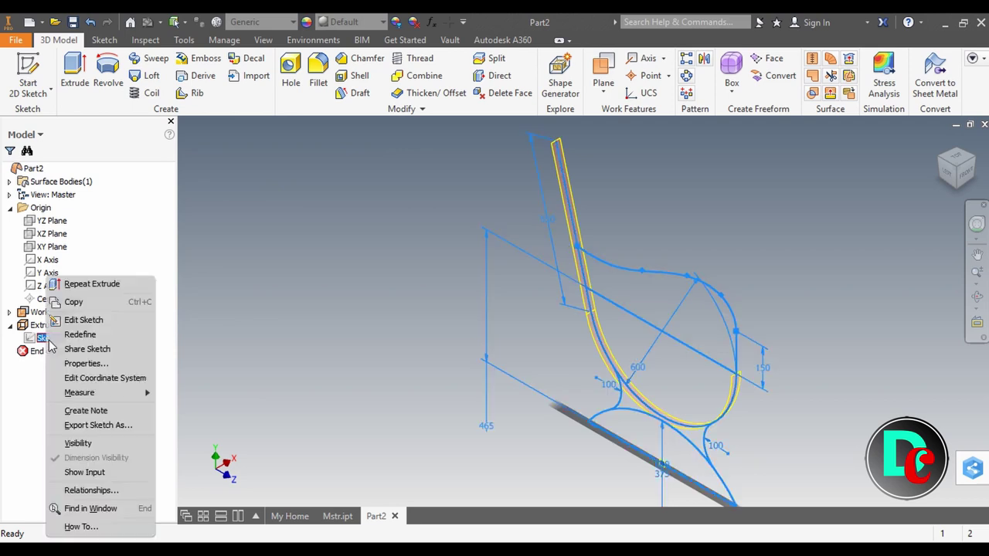
{"action": "left_click", "coordinate": [87, 442]}
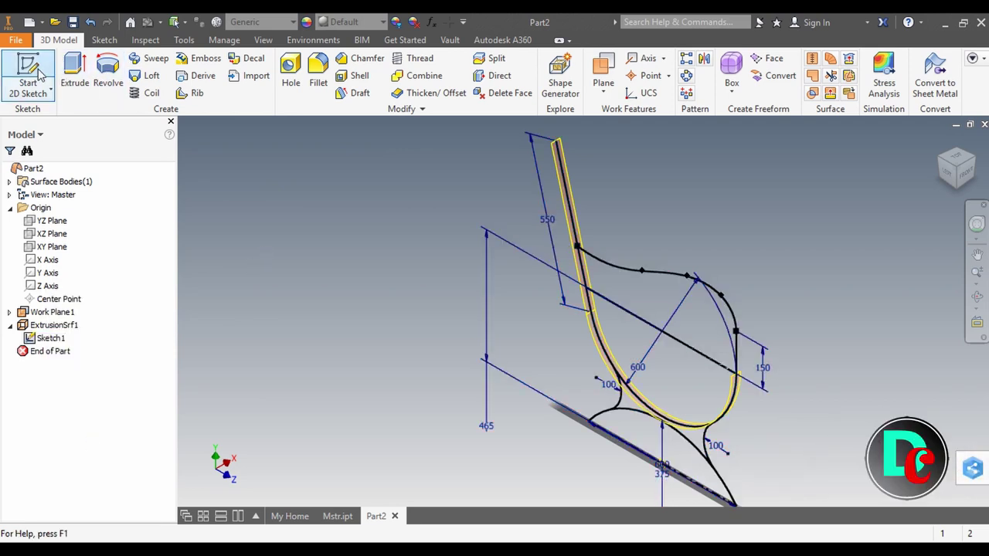
{"action": "left_click", "coordinate": [74, 73]}
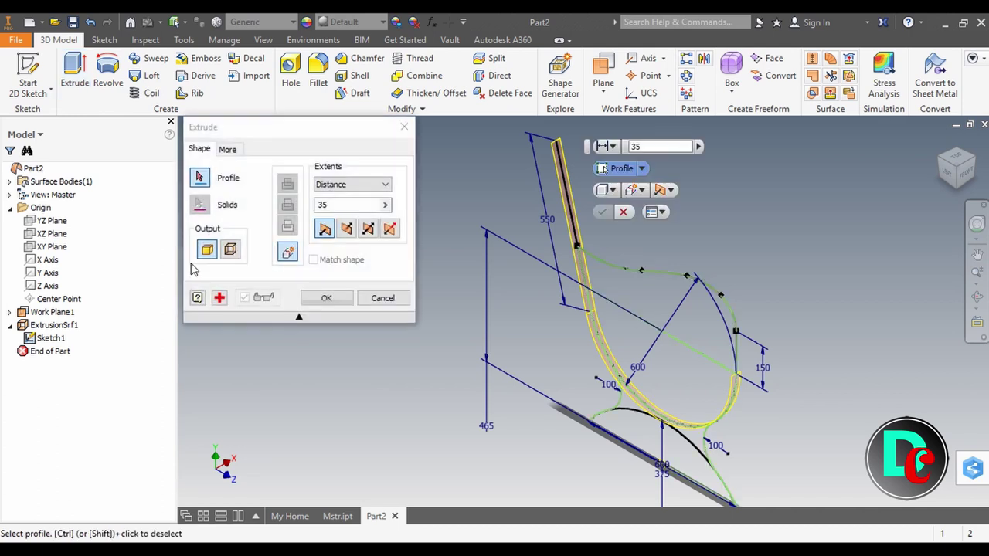
{"action": "left_click", "coordinate": [230, 249]}
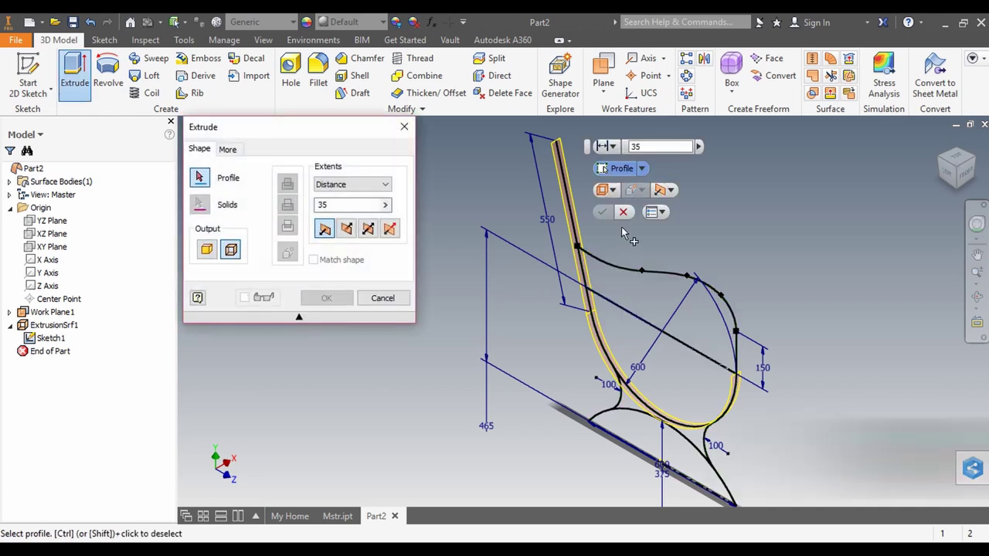
{"action": "left_click", "coordinate": [662, 273]}
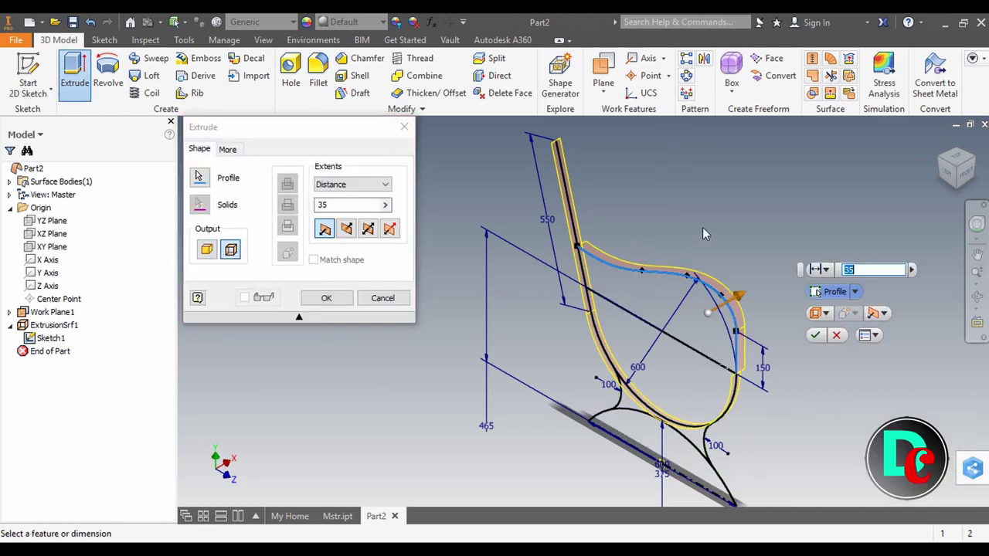
{"action": "left_click", "coordinate": [370, 230]}
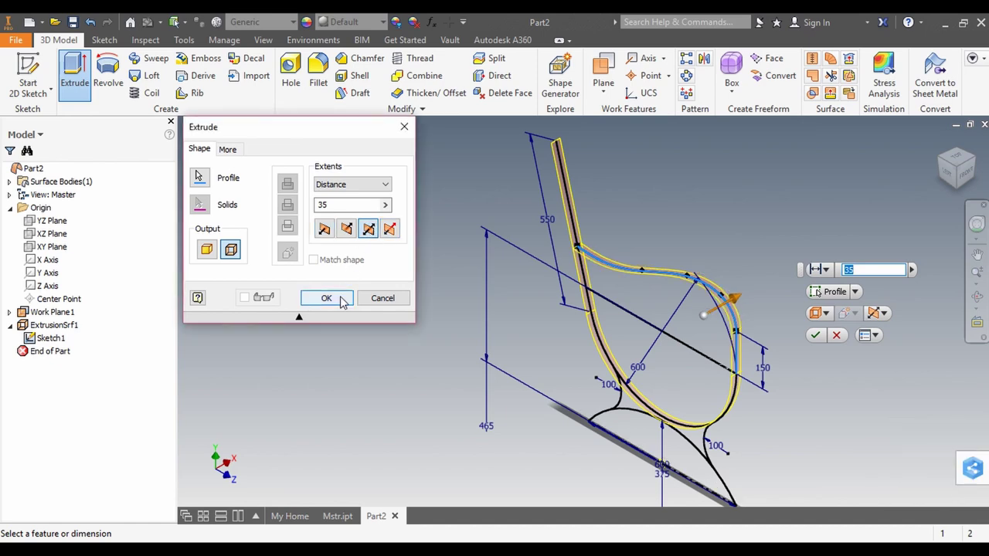
{"action": "left_click", "coordinate": [326, 299]}
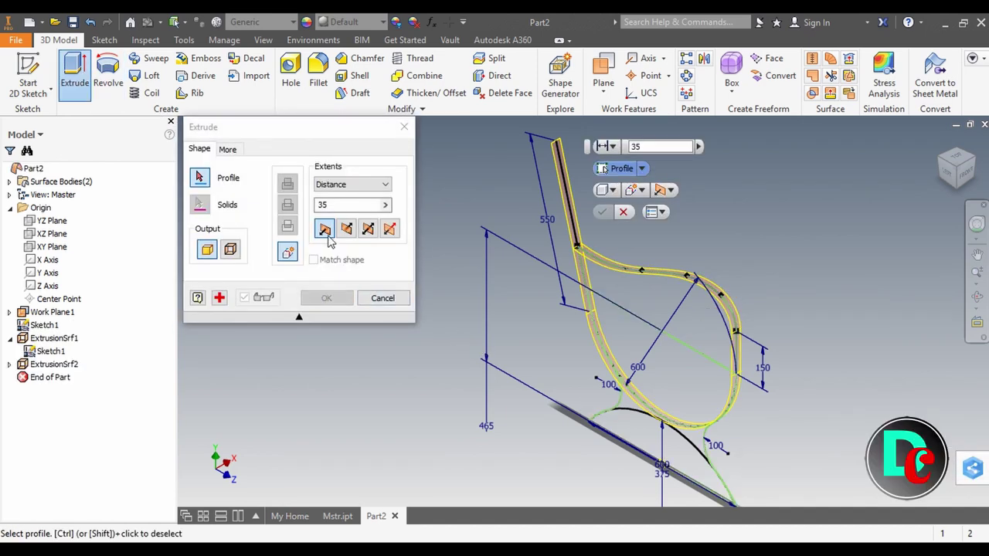
Extrude the front frame curve as another symmetric 35 mm surface.
{"action": "left_click", "coordinate": [231, 248]}
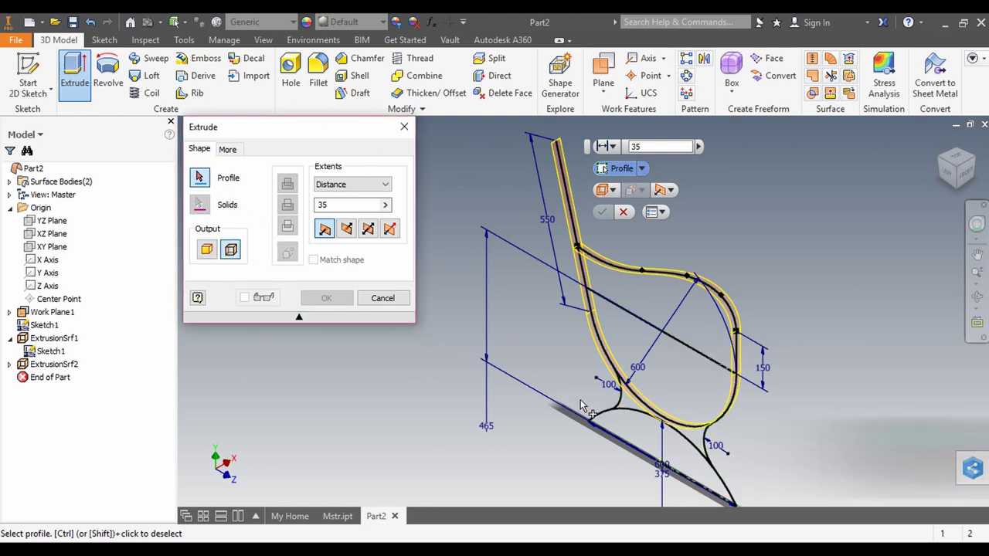
{"action": "left_click", "coordinate": [609, 409]}
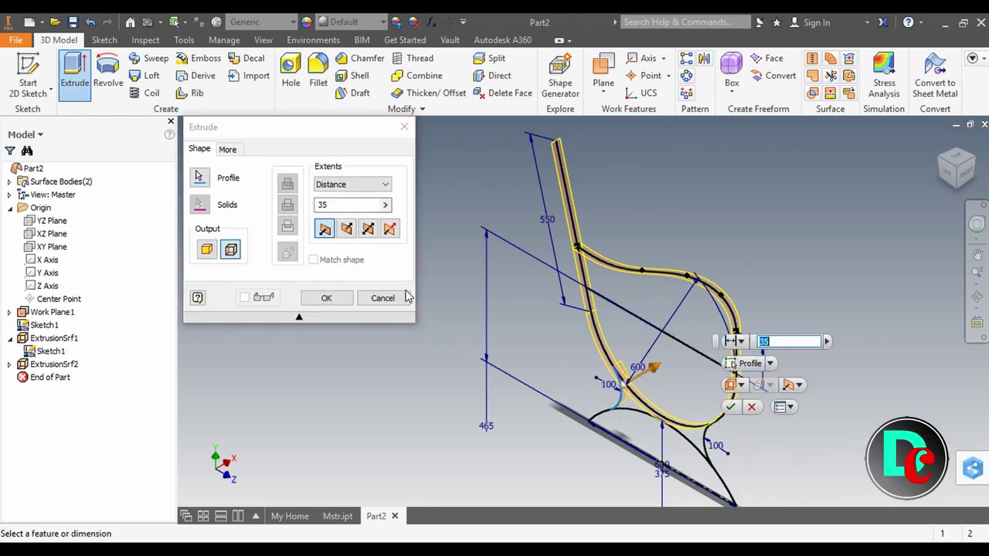
{"action": "left_click", "coordinate": [366, 230]}
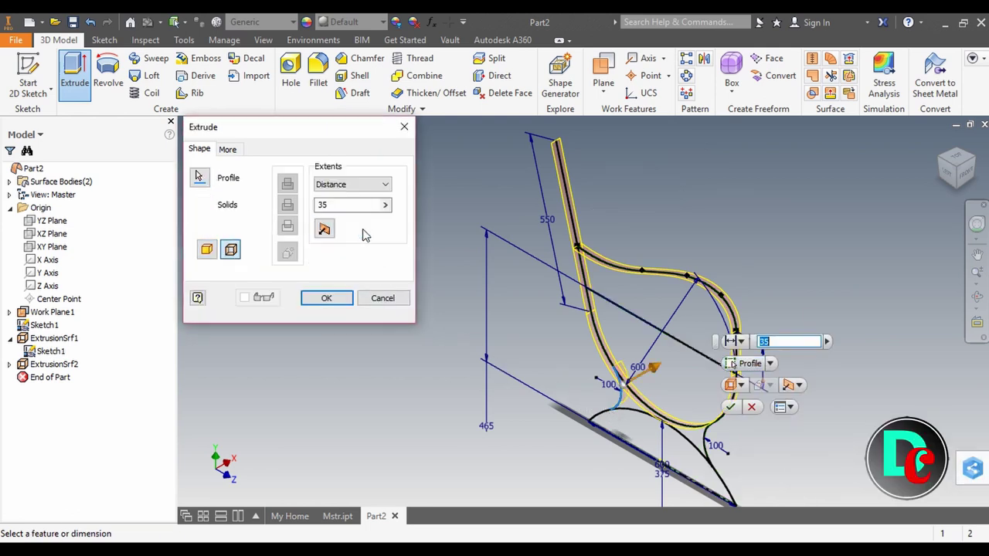
{"action": "left_click", "coordinate": [325, 301]}
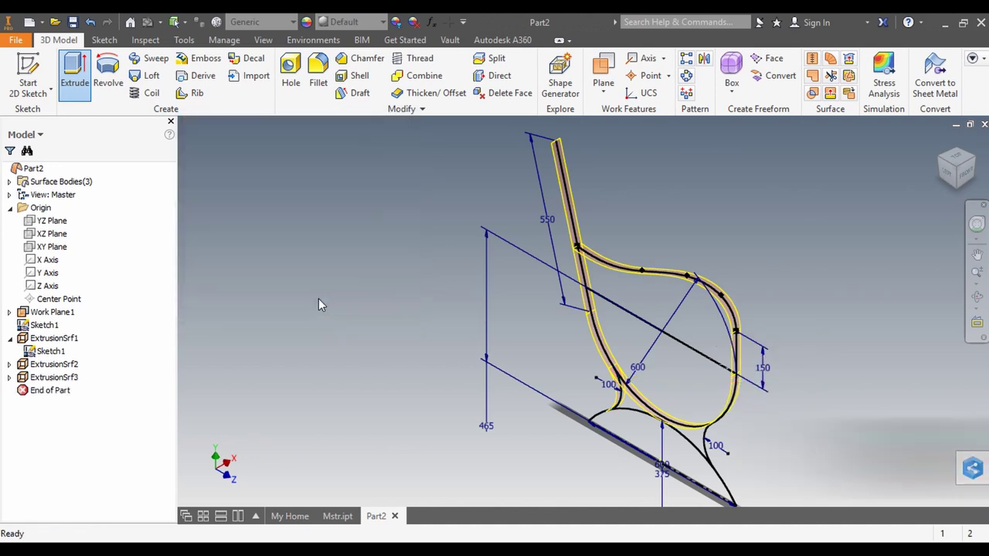
Extrude the base arc into a symmetric 35 mm surface, ExtrusionSrf4.
{"action": "left_click", "coordinate": [85, 77]}
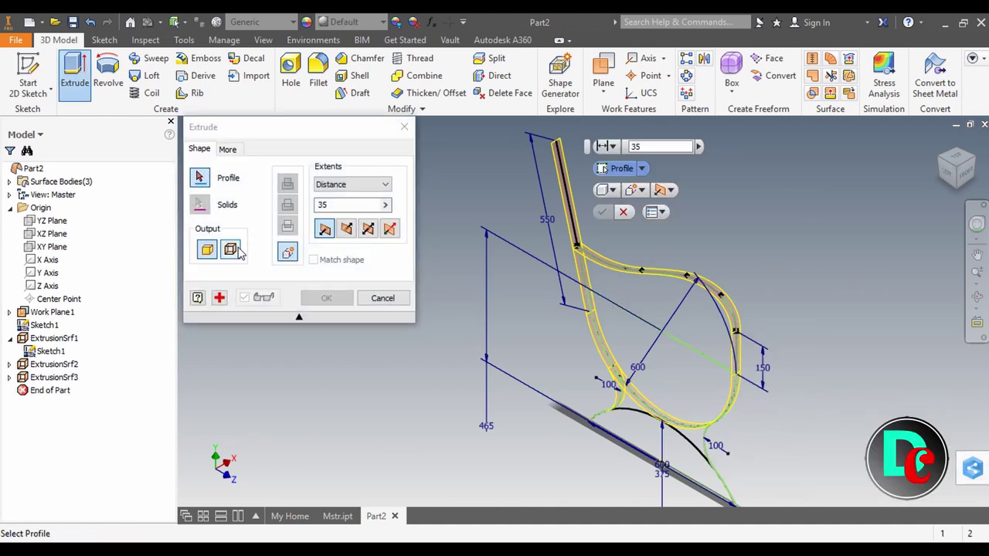
{"action": "left_click", "coordinate": [230, 249]}
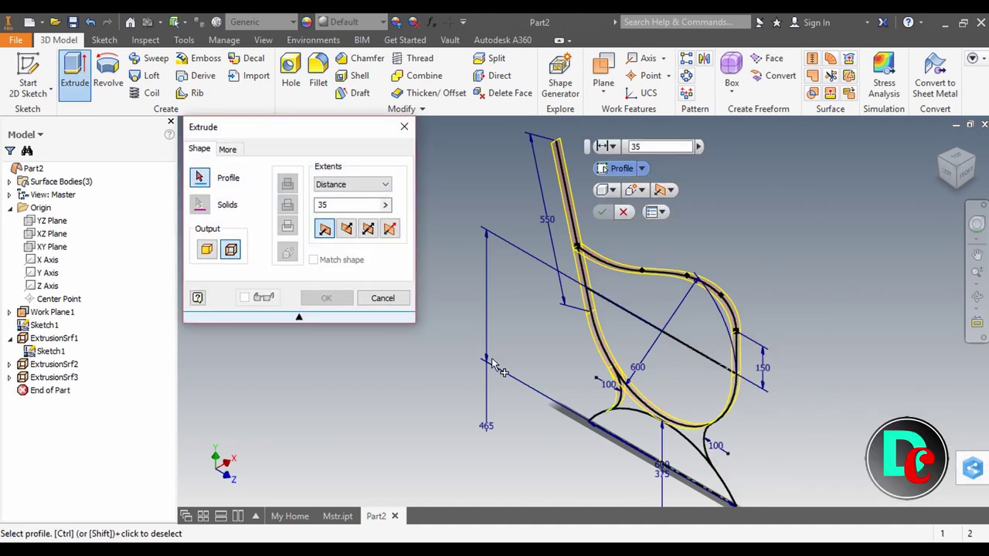
{"action": "left_click", "coordinate": [624, 410]}
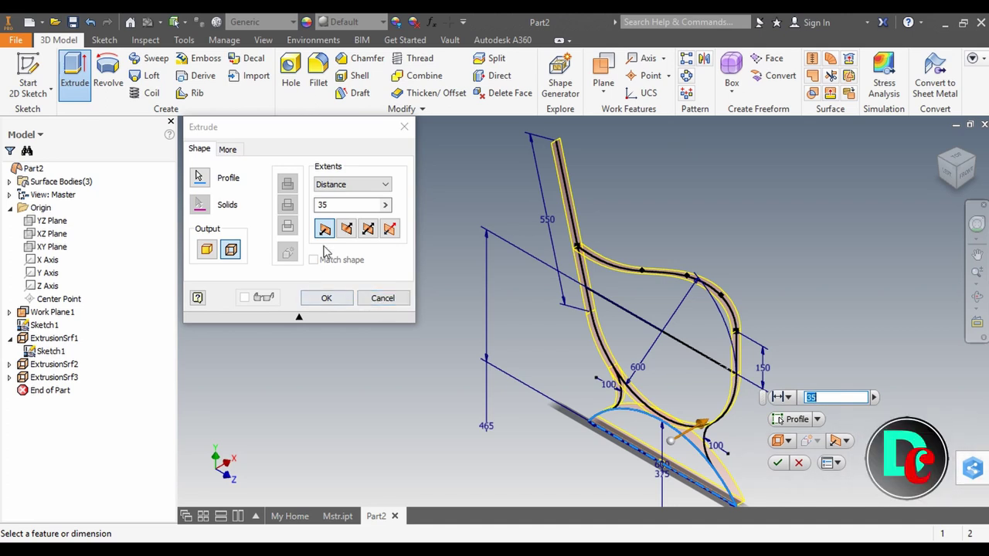
{"action": "left_click", "coordinate": [367, 232]}
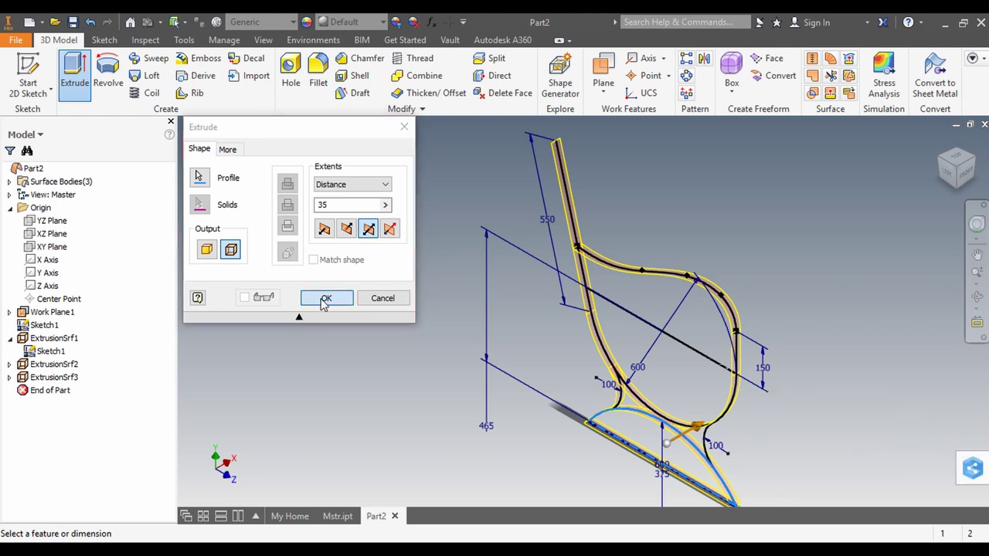
{"action": "left_click", "coordinate": [324, 299]}
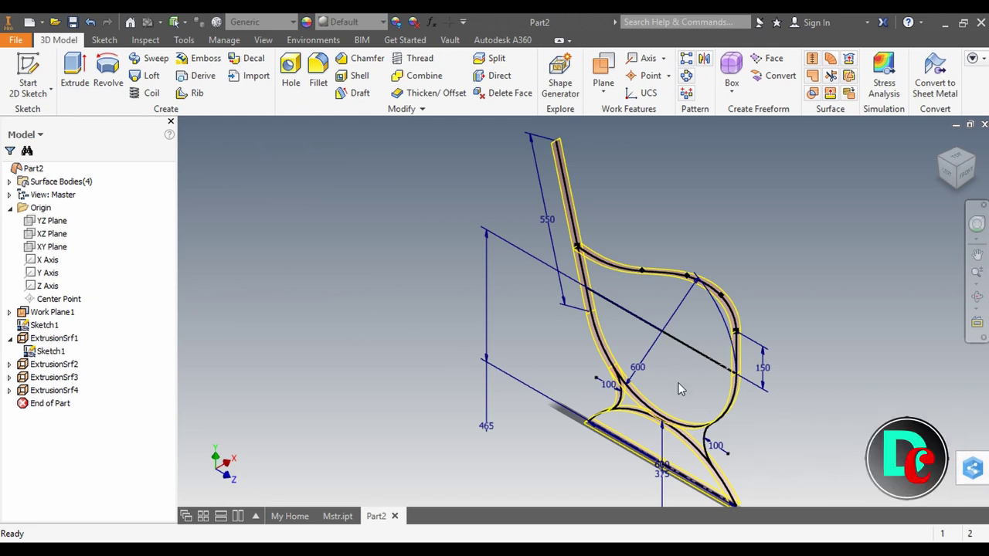
Extrude the foot curve into a surface, ExtrusionSrf5.
{"action": "left_click", "coordinate": [73, 68]}
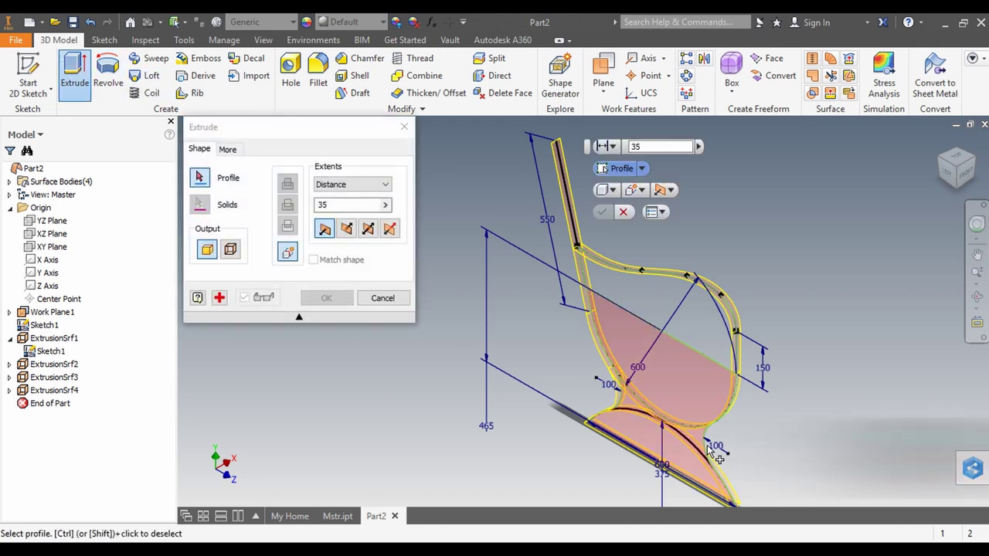
{"action": "left_click", "coordinate": [231, 249]}
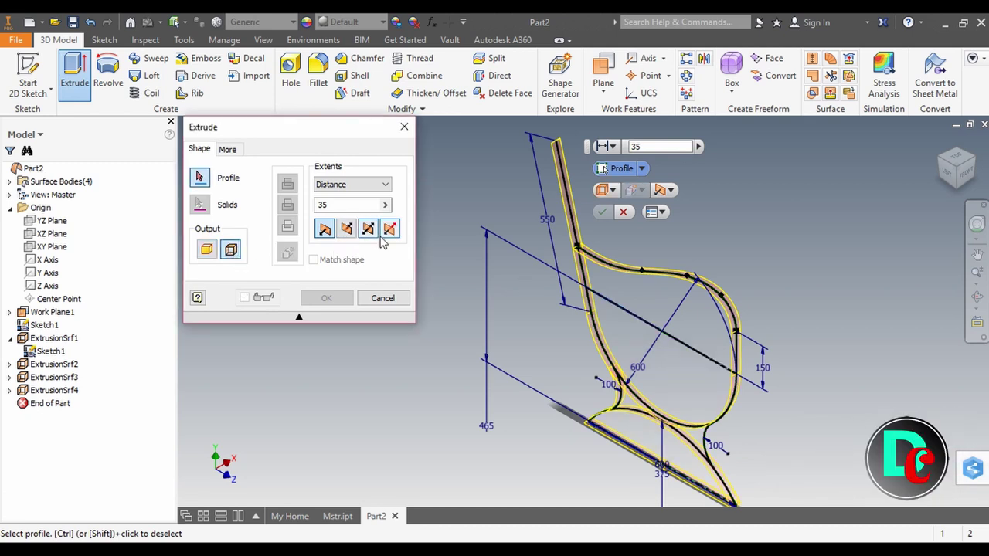
{"action": "left_click", "coordinate": [663, 424]}
{"action": "left_click", "coordinate": [663, 424]}
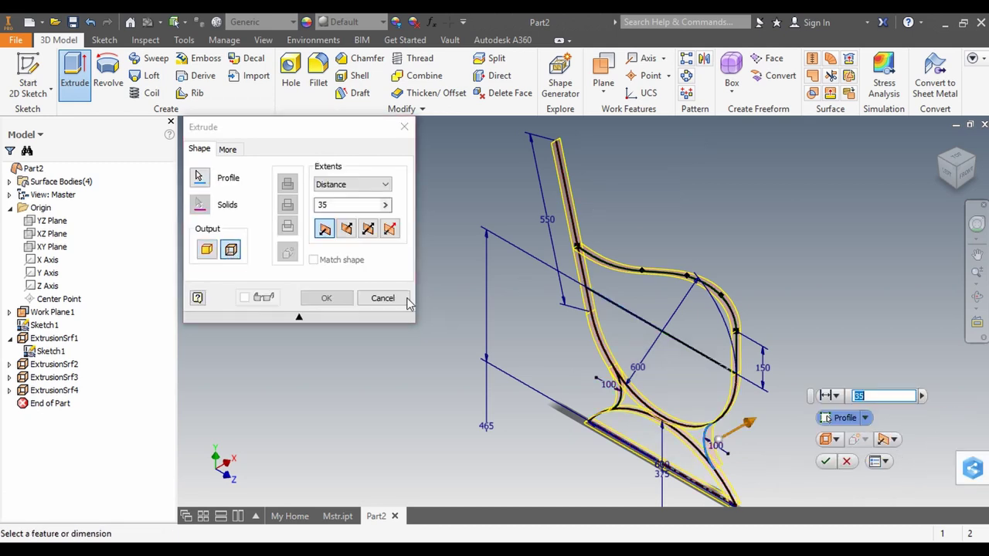
{"action": "left_click", "coordinate": [326, 297]}
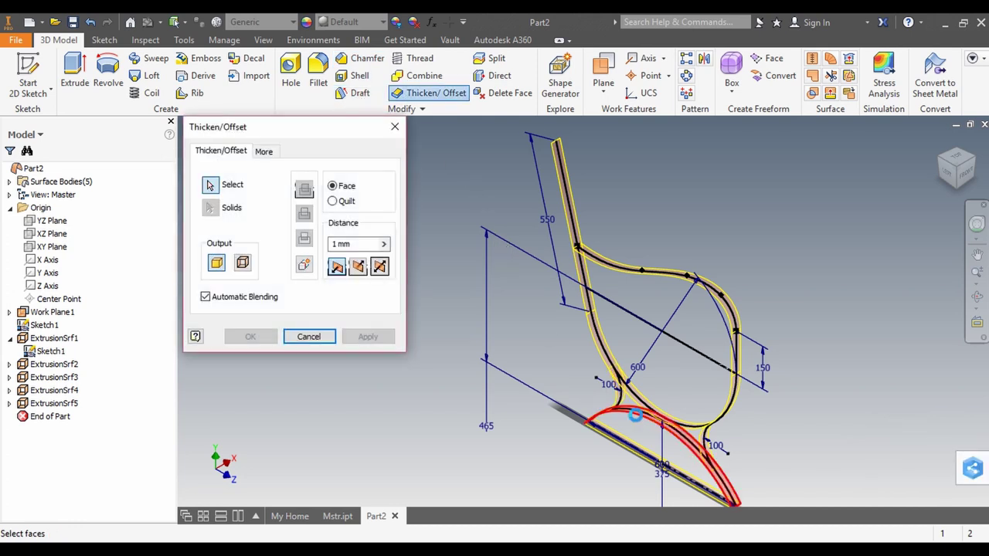
Thicken the base arc surface by 15 mm equally to both sides.
{"action": "left_click", "coordinate": [628, 409]}
{"action": "left_click", "coordinate": [353, 243]}
{"action": "type", "text": "15"}
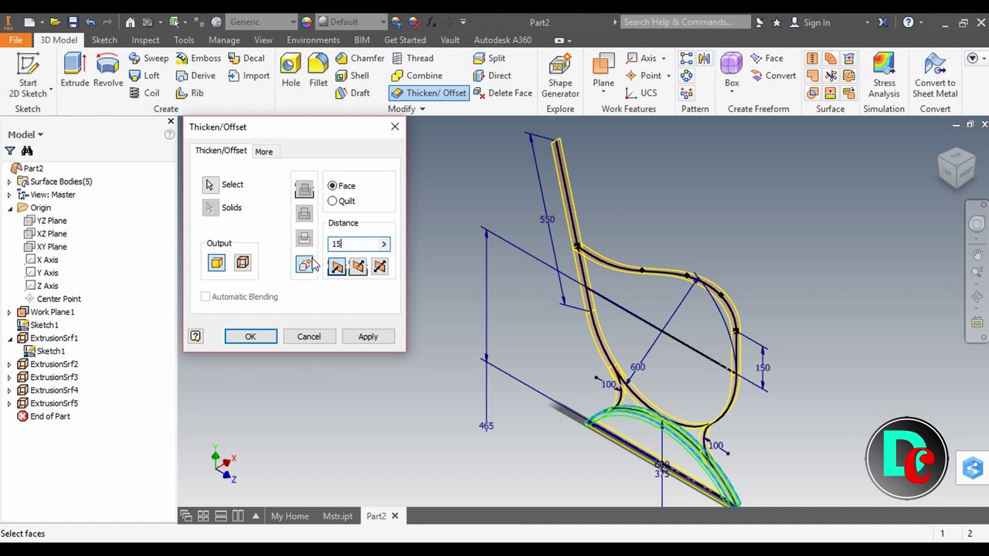
{"action": "left_click", "coordinate": [358, 271]}
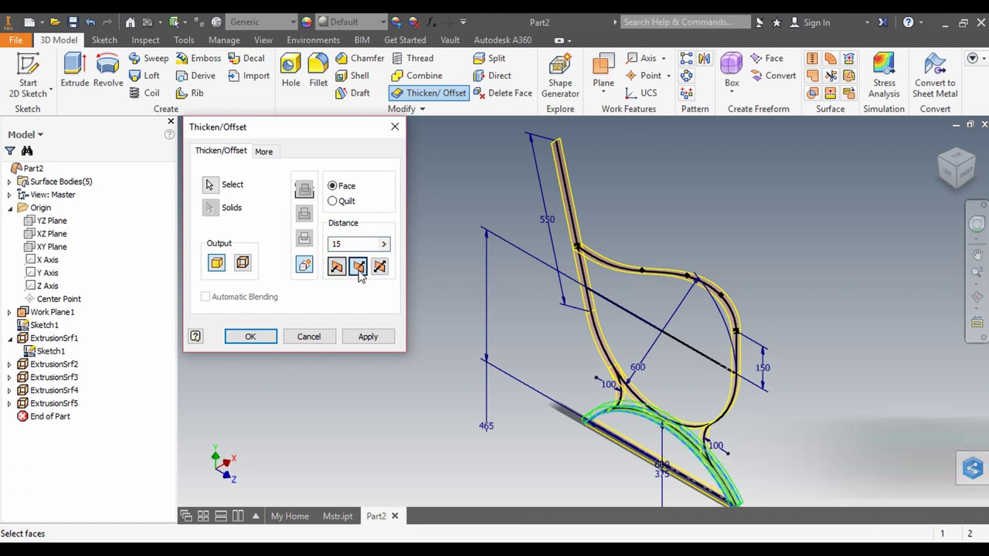
{"action": "left_click", "coordinate": [379, 267]}
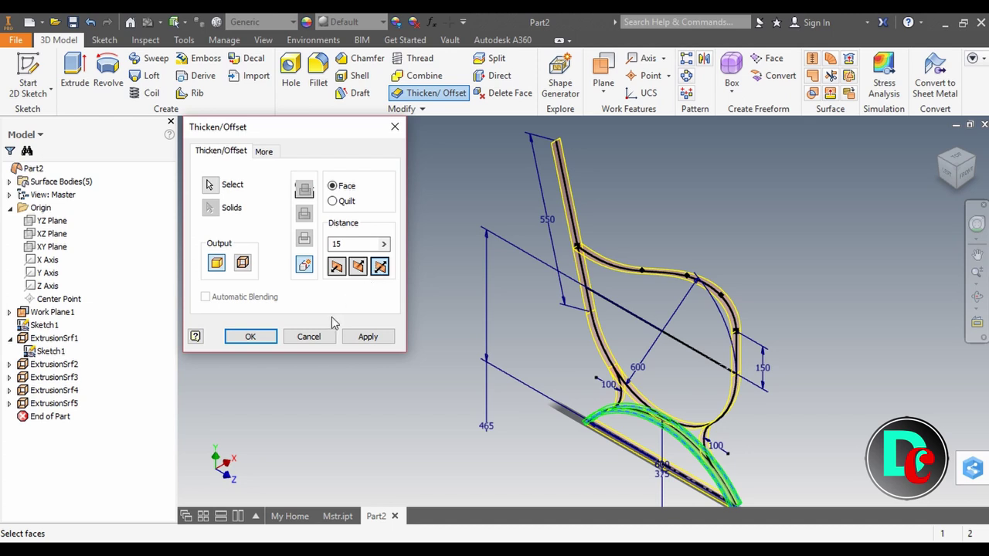
{"action": "left_click", "coordinate": [367, 337]}
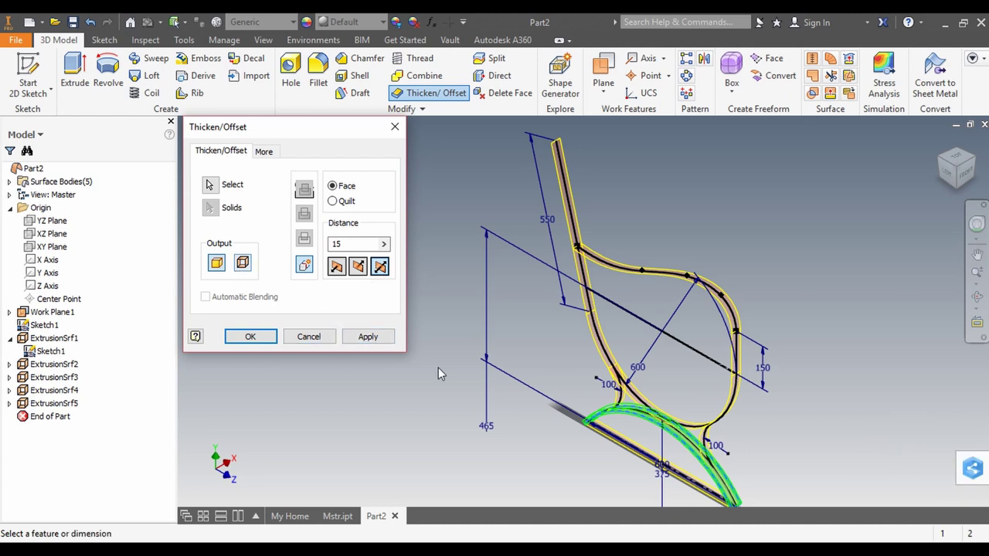
{"action": "left_click", "coordinate": [388, 344]}
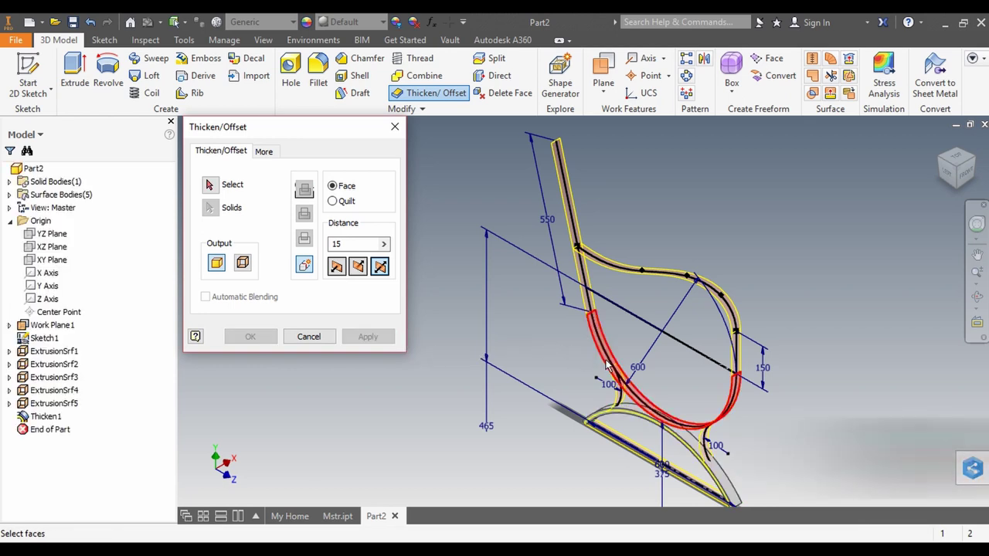
Thicken the curved seat, straight backrest and armrest faces into solids.
{"action": "left_click", "coordinate": [607, 364]}
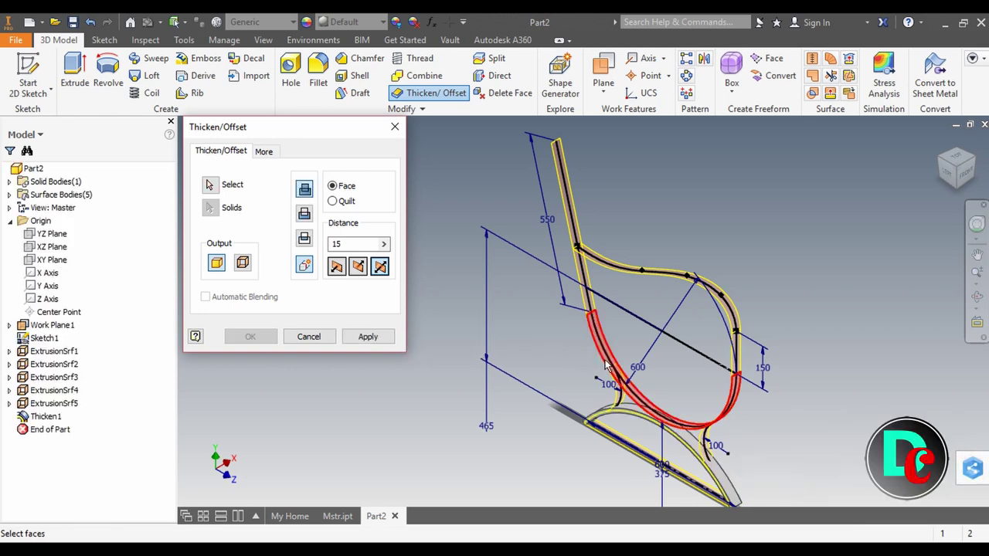
{"action": "left_click", "coordinate": [584, 300]}
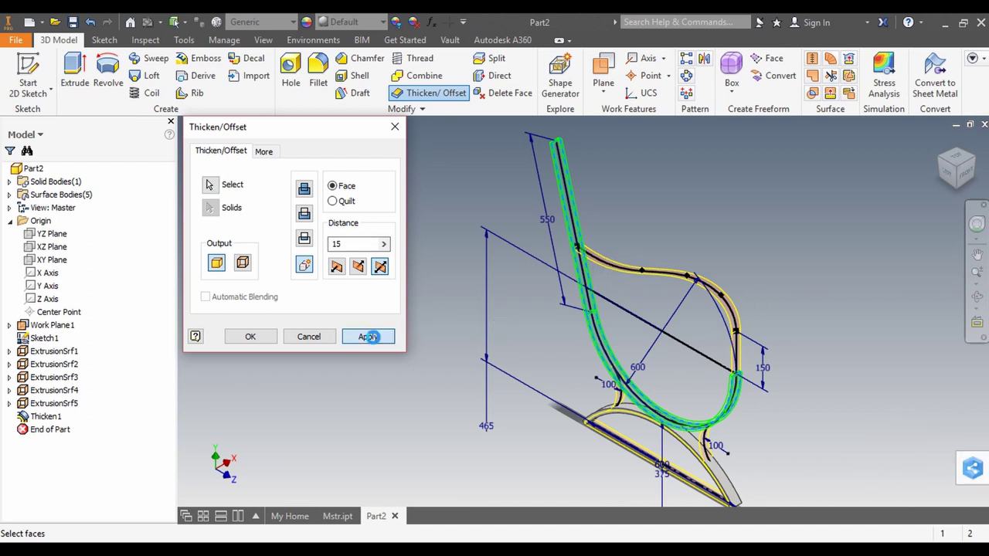
{"action": "left_click", "coordinate": [370, 336]}
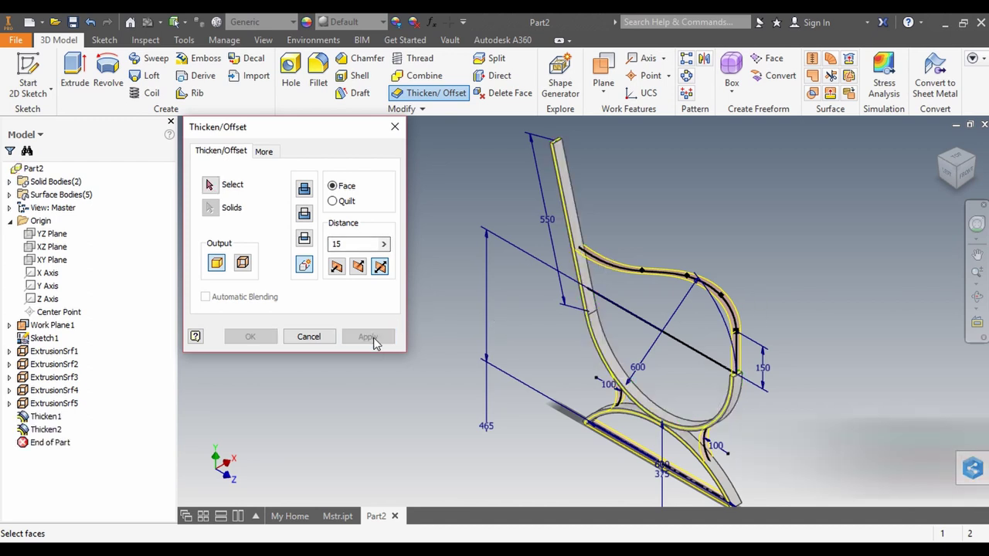
{"action": "left_click", "coordinate": [736, 334]}
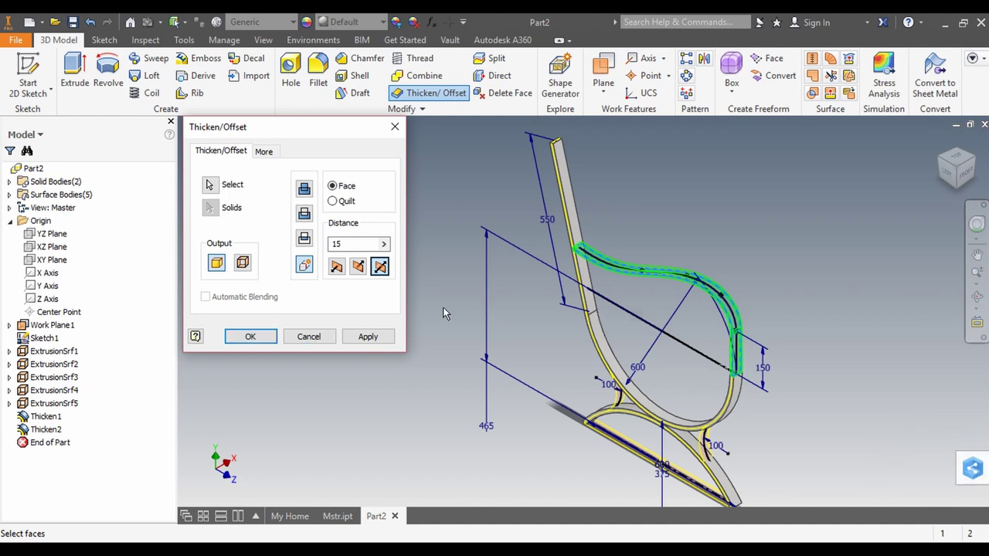
{"action": "left_click", "coordinate": [381, 337]}
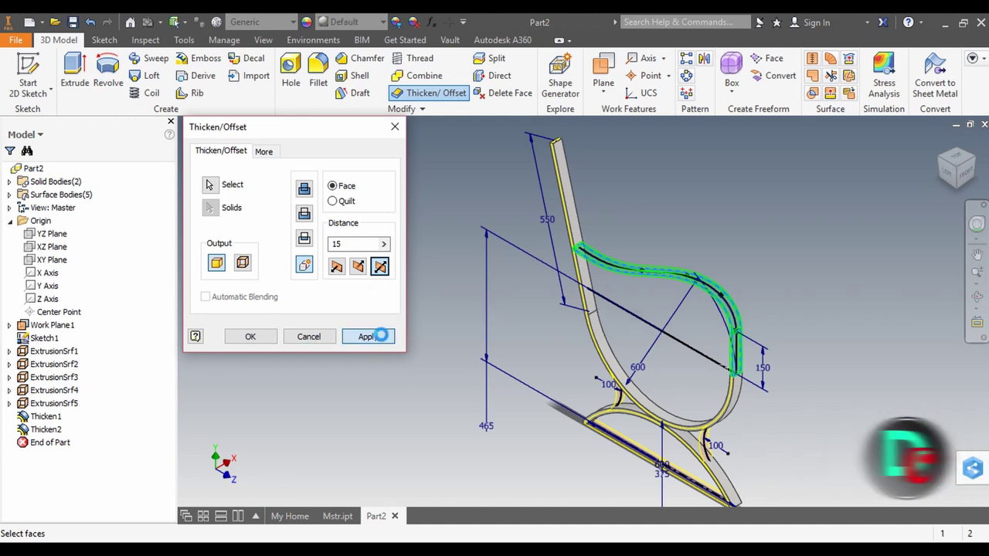
Thicken the small fillet face into a solid, completing five thickened bodies.
{"action": "left_click", "coordinate": [621, 401]}
{"action": "left_click", "coordinate": [391, 338]}
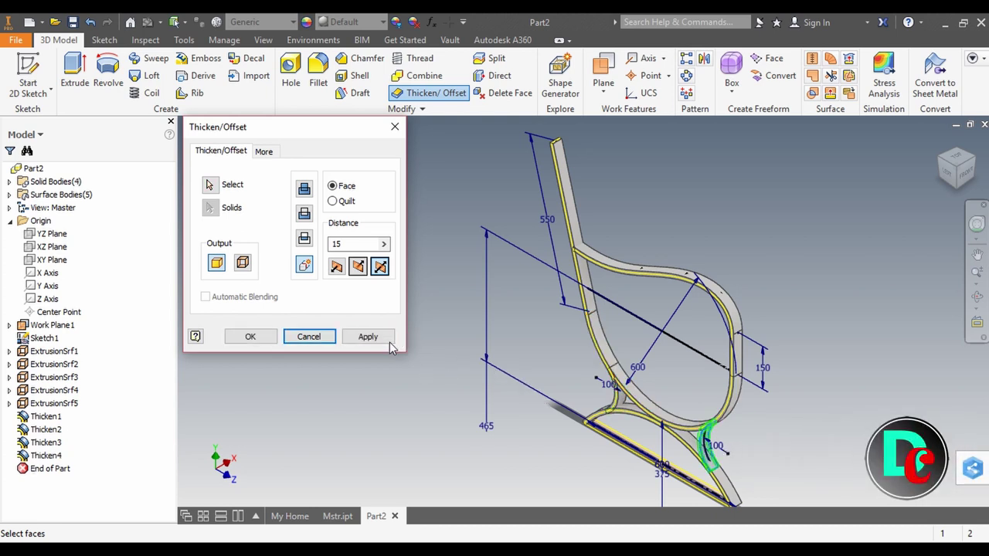
{"action": "left_click", "coordinate": [372, 338]}
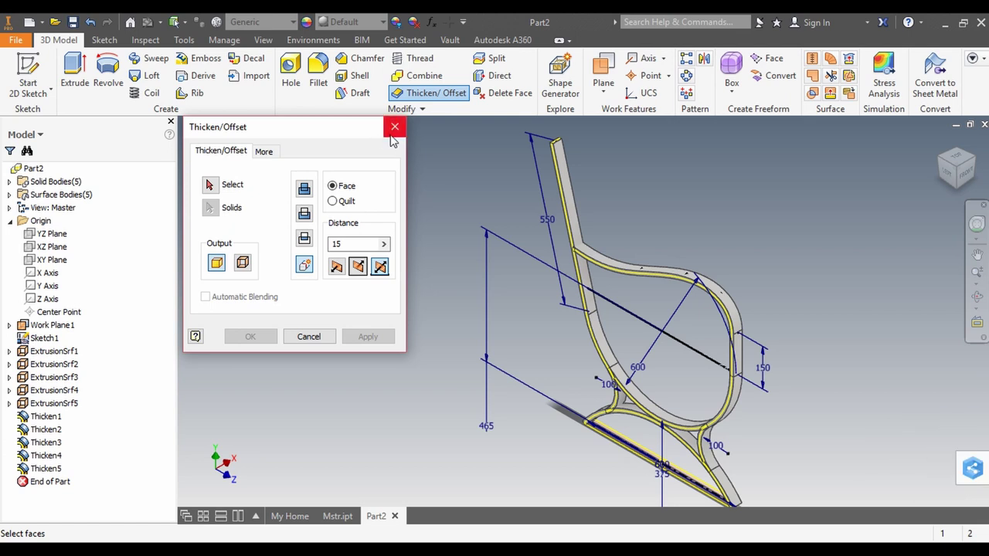
{"action": "left_click", "coordinate": [394, 126]}
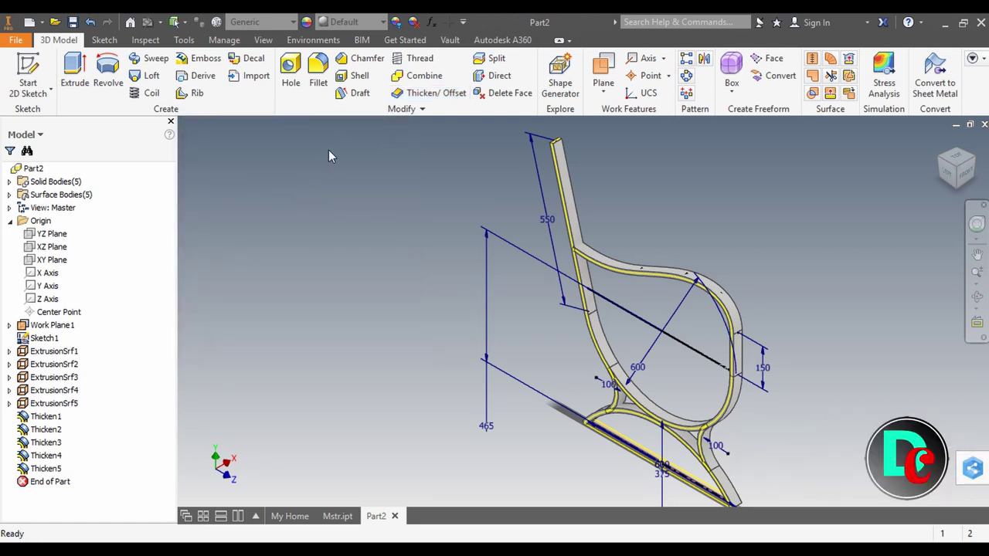
Combine Solid1 as the base with Solid2–Solid5 as toolbodies into one solid.
{"action": "left_click", "coordinate": [418, 80]}
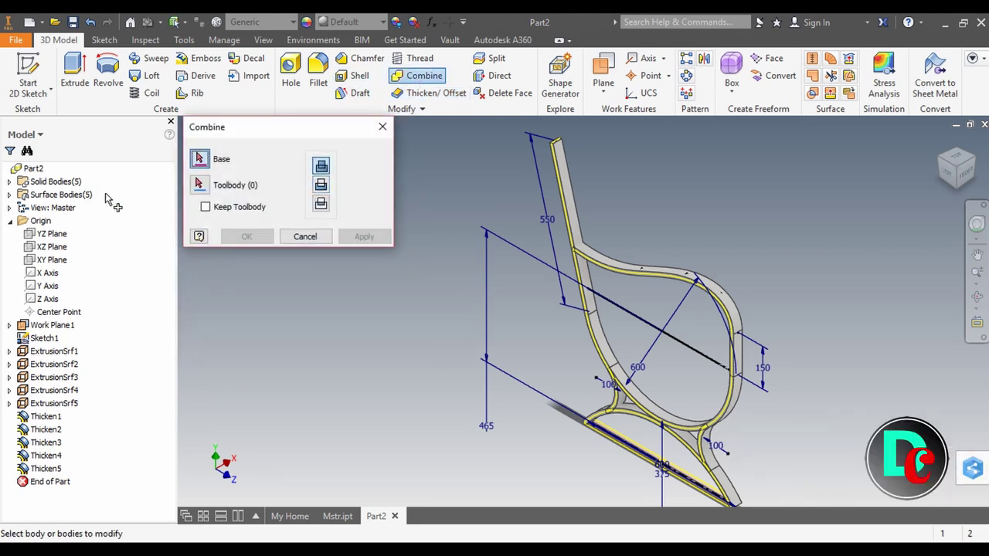
{"action": "left_click", "coordinate": [9, 181]}
{"action": "left_click", "coordinate": [43, 196]}
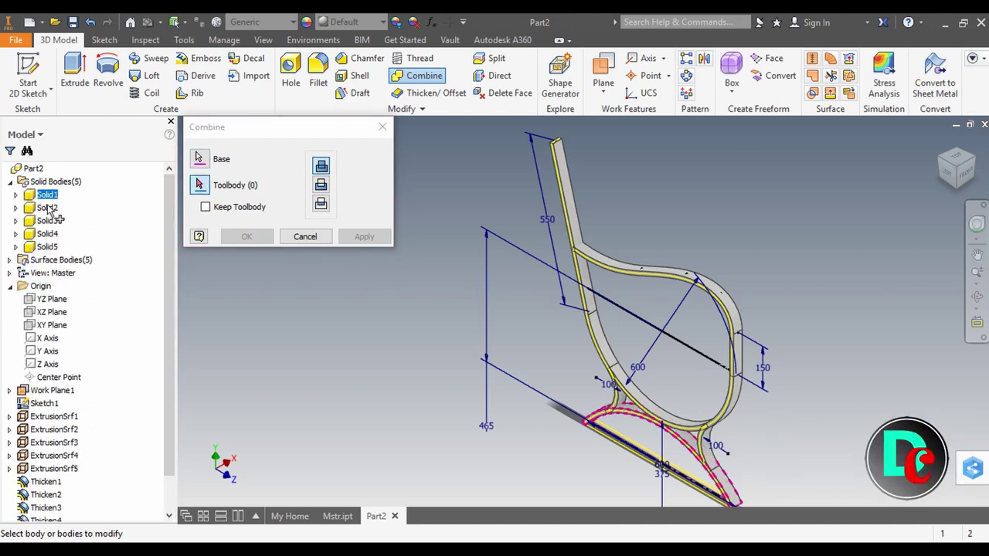
{"action": "left_click", "coordinate": [47, 208]}
{"action": "left_click", "coordinate": [48, 221]}
{"action": "left_click", "coordinate": [49, 234]}
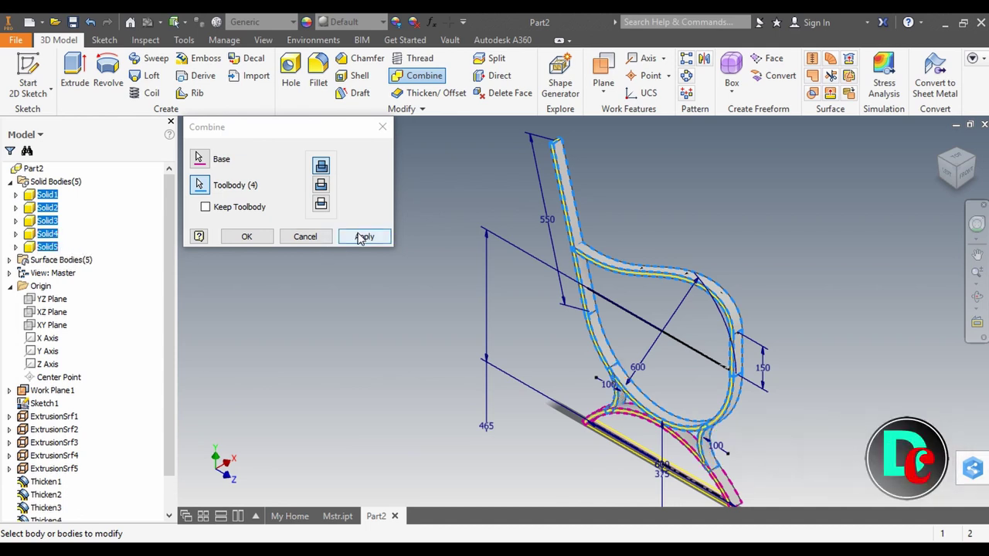
{"action": "left_click", "coordinate": [247, 237]}
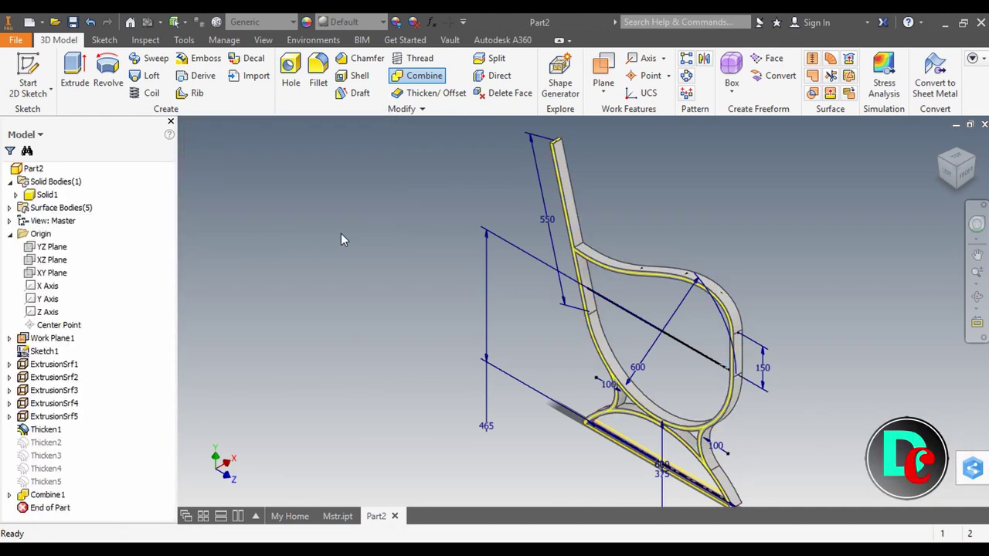
Round the inner corner edge where the back rail meets the curved loop with a 50 mm fillet.
{"action": "scroll", "coordinate": [618, 279], "scroll_direction": "up", "scroll_amount": 4}
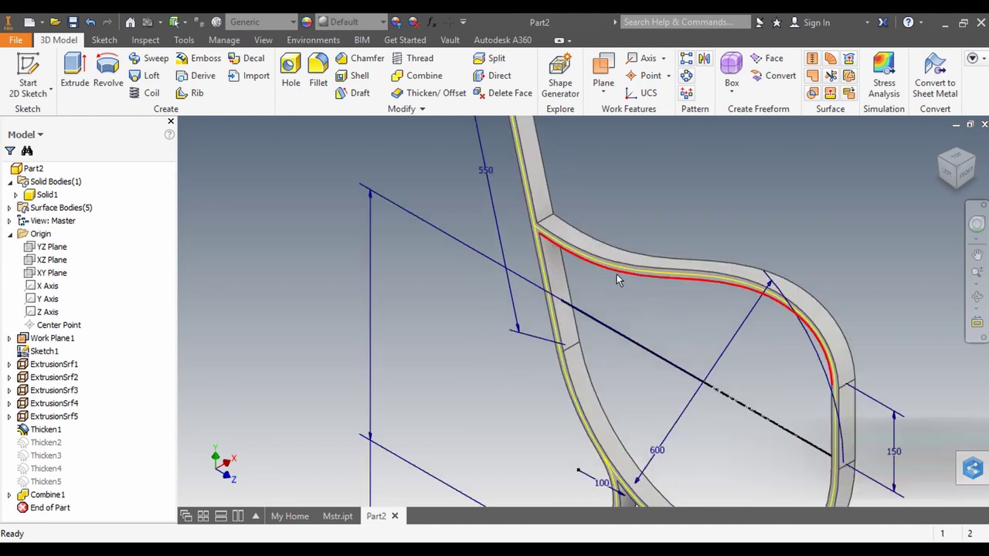
{"action": "left_click", "coordinate": [319, 70]}
{"action": "left_click", "coordinate": [685, 147]}
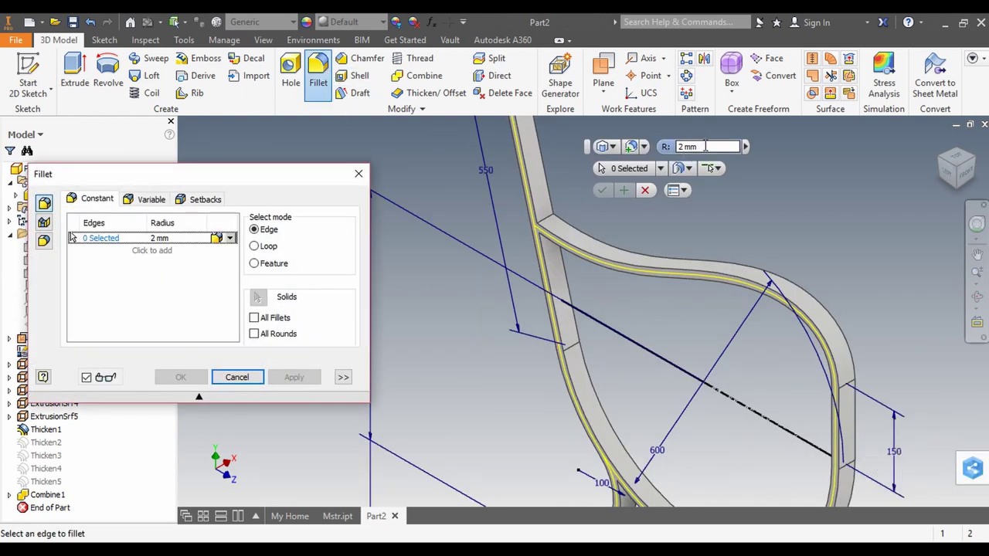
{"action": "type", "text": "15"}
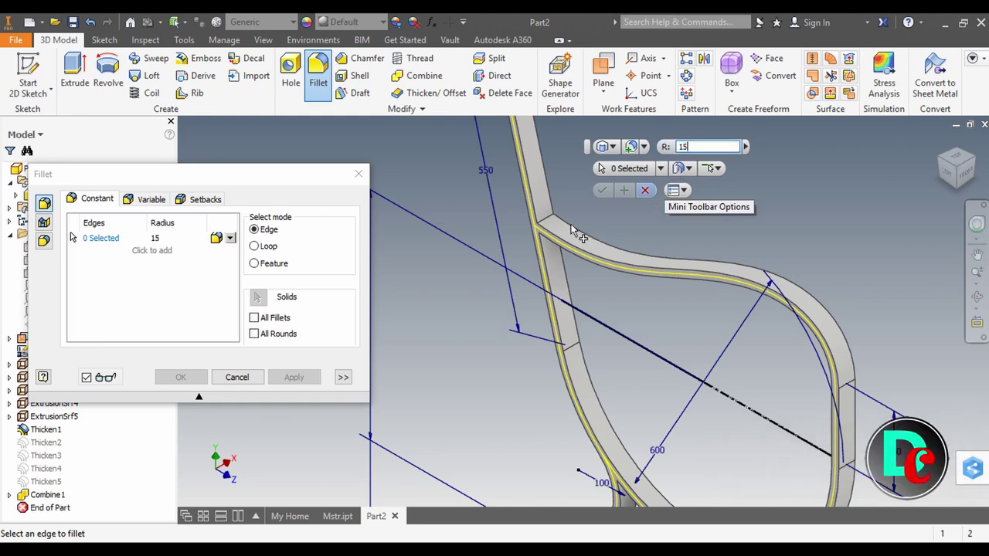
{"action": "left_click", "coordinate": [548, 221]}
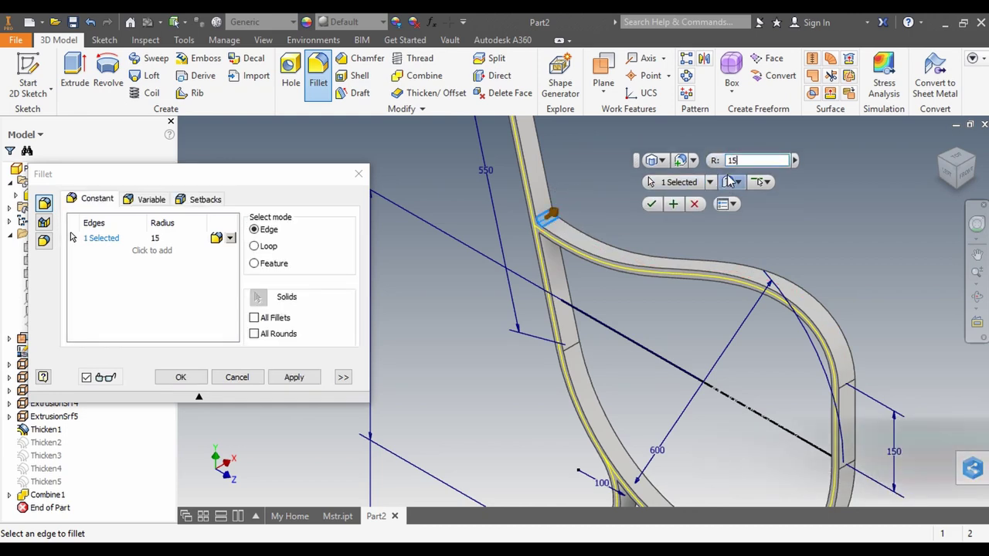
{"action": "key", "text": "BackSpace"}
{"action": "key", "text": "BackSpace"}
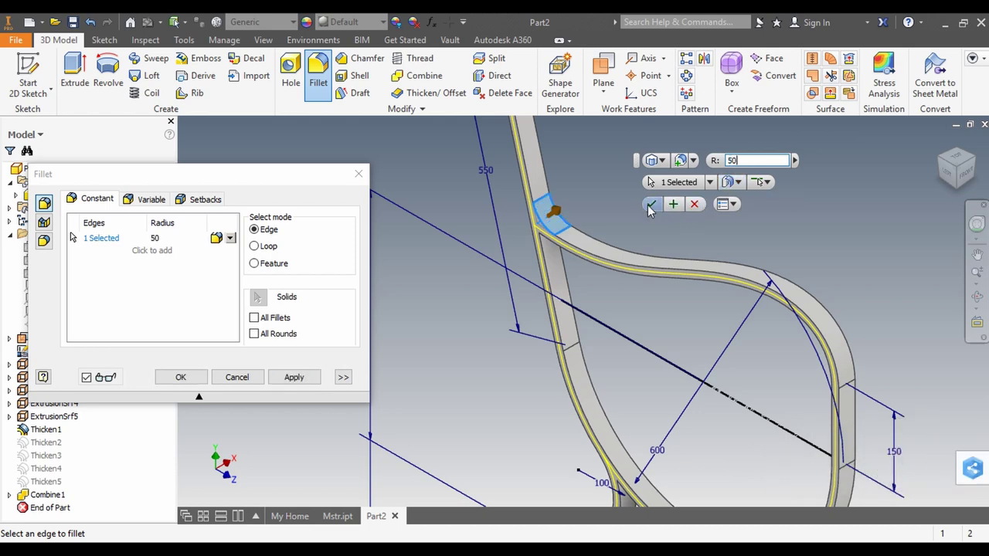
{"action": "left_click", "coordinate": [651, 205]}
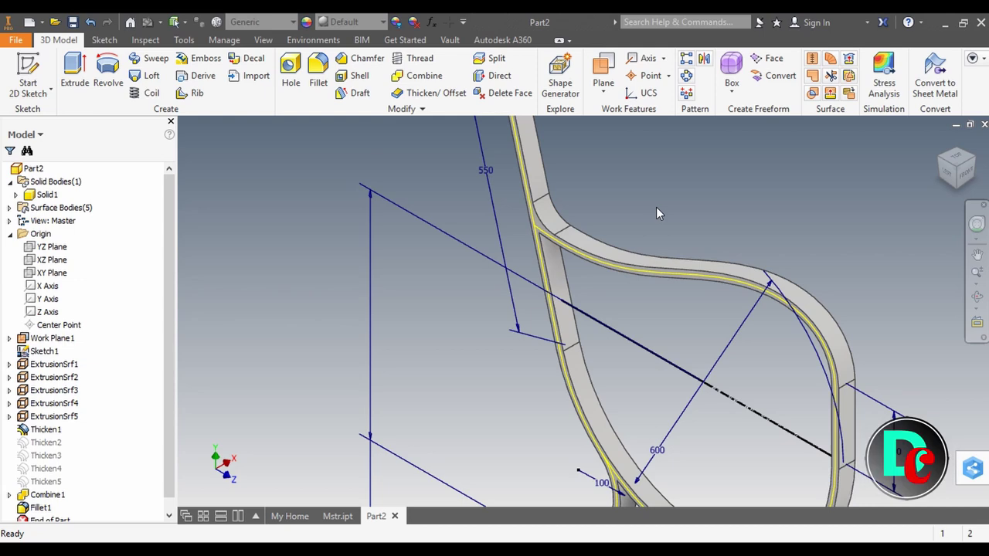
{"action": "left_click", "coordinate": [317, 74]}
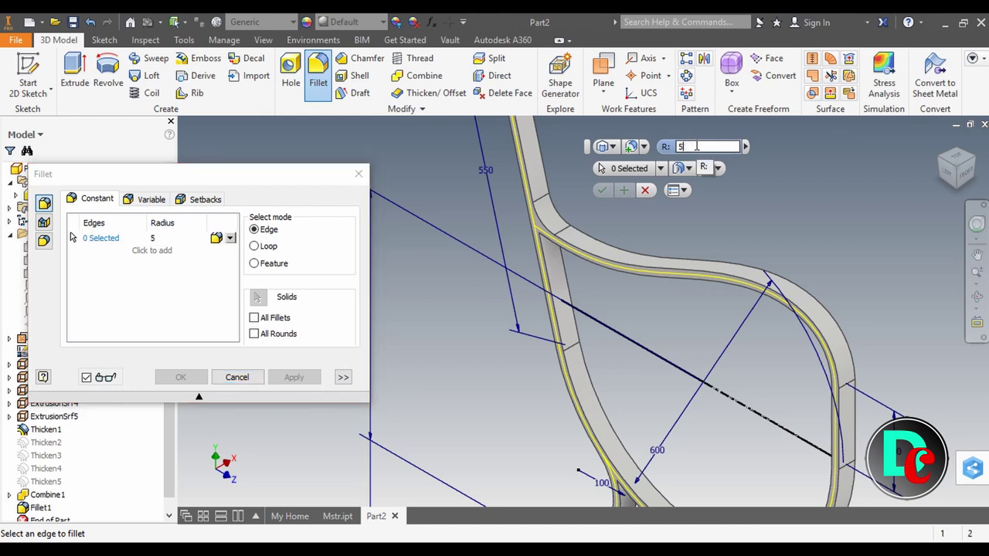
Select the first frame edges for a 5 mm fillet: outer right chain, seat junction, back rail and lower junction.
{"action": "left_click", "coordinate": [522, 159]}
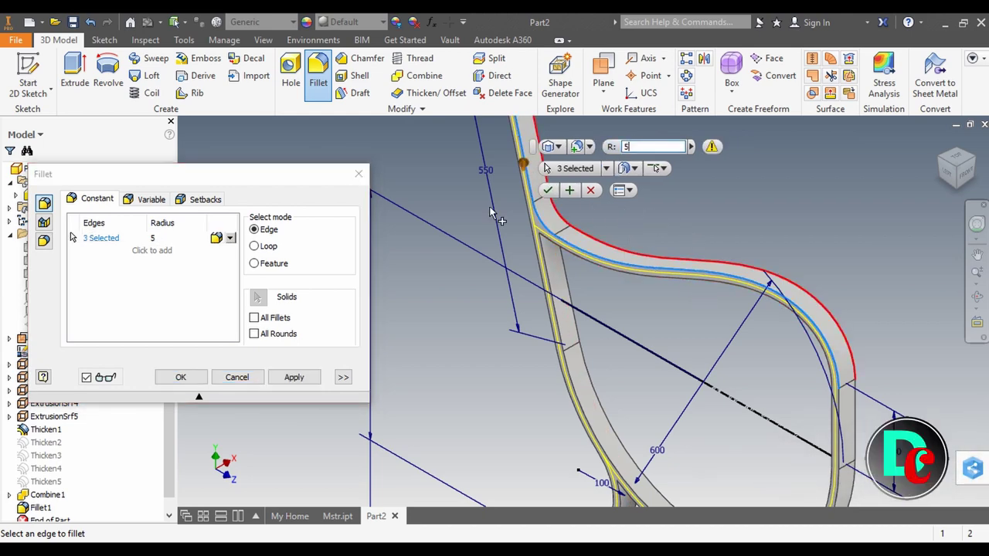
{"action": "left_click", "coordinate": [836, 401]}
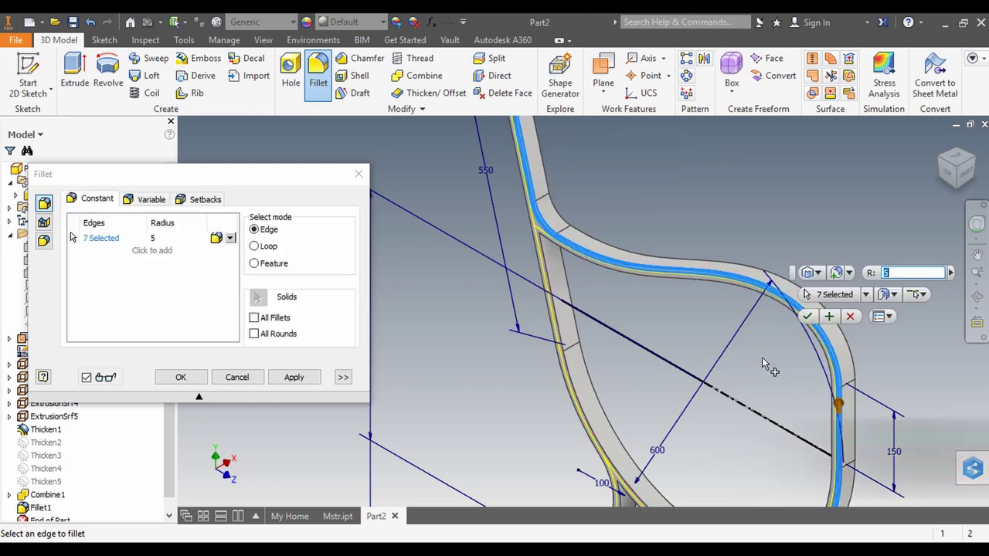
{"action": "key", "text": "F6"}
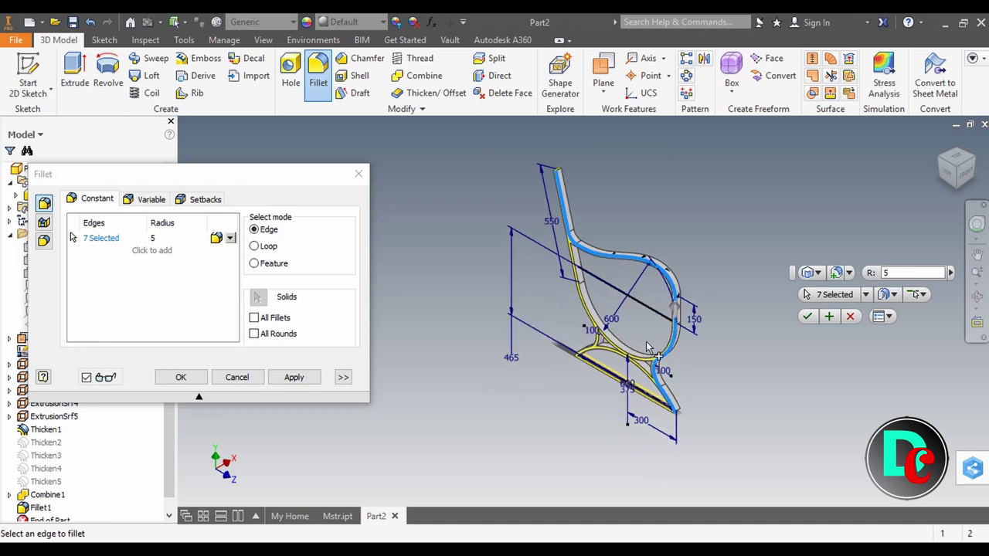
{"action": "scroll", "coordinate": [610, 344], "scroll_direction": "up", "scroll_amount": 3}
{"action": "scroll", "coordinate": [610, 340], "scroll_direction": "up", "scroll_amount": 3}
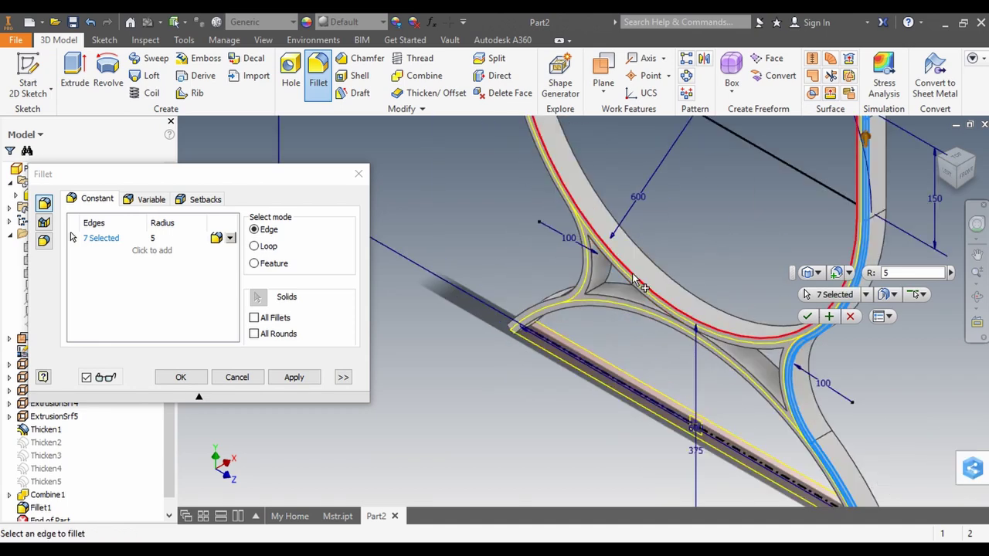
{"action": "left_click", "coordinate": [635, 280]}
{"action": "scroll", "coordinate": [626, 293], "scroll_direction": "down", "scroll_amount": 3}
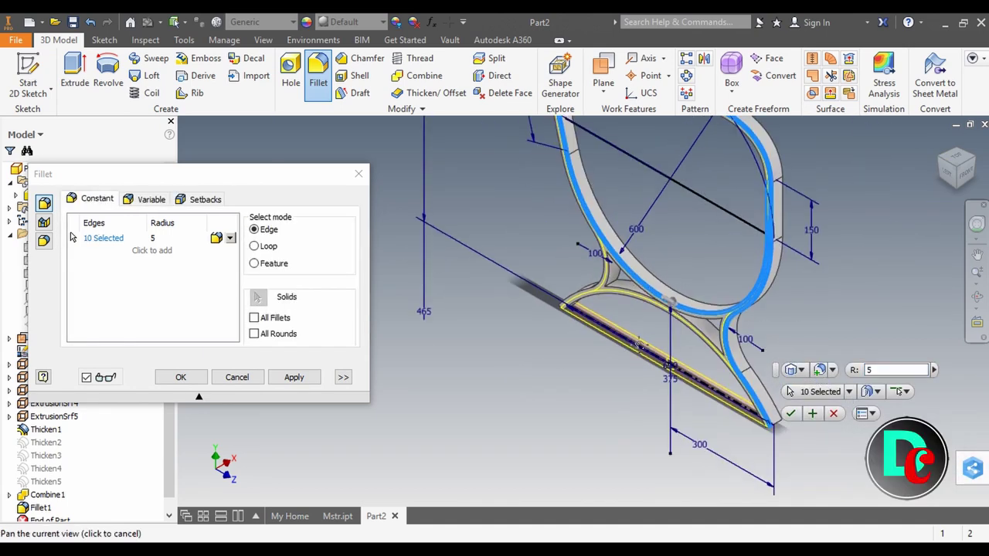
{"action": "scroll", "coordinate": [616, 318], "scroll_direction": "up", "scroll_amount": 3}
{"action": "middle_click_drag", "start_coordinate": [586, 165], "coordinate": [623, 242]}
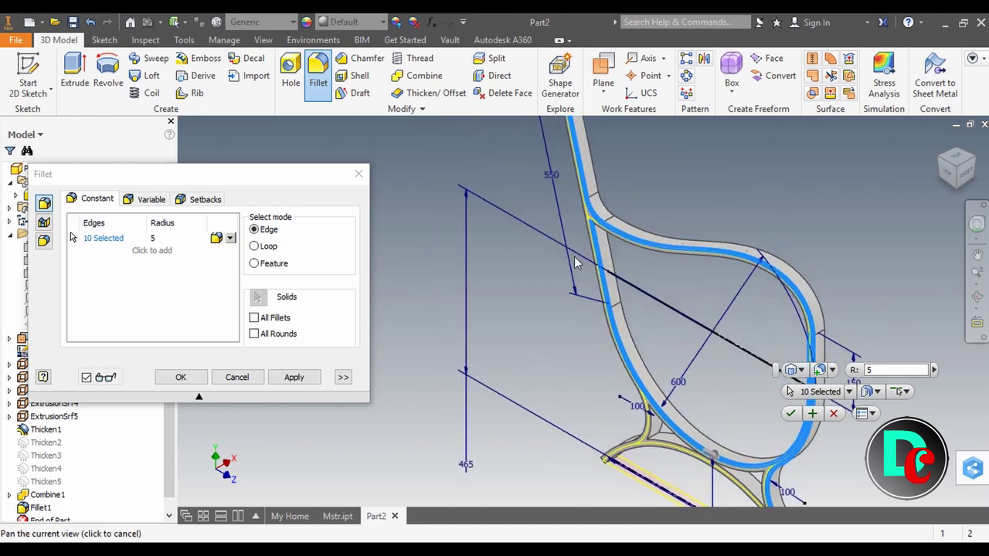
{"action": "left_click", "coordinate": [634, 258]}
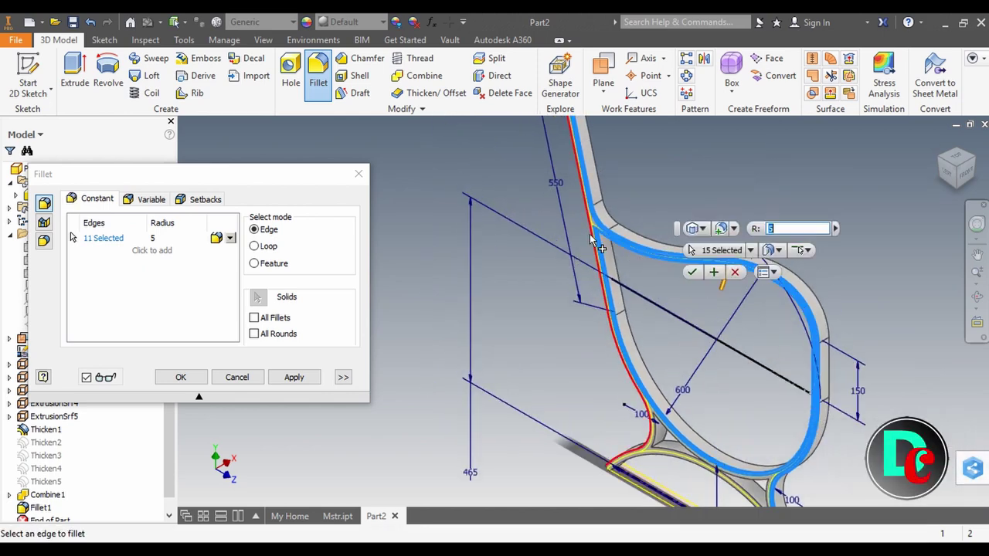
{"action": "left_click", "coordinate": [669, 411]}
{"action": "scroll", "coordinate": [669, 469], "scroll_direction": "up", "scroll_amount": 2}
{"action": "left_click", "coordinate": [669, 468]}
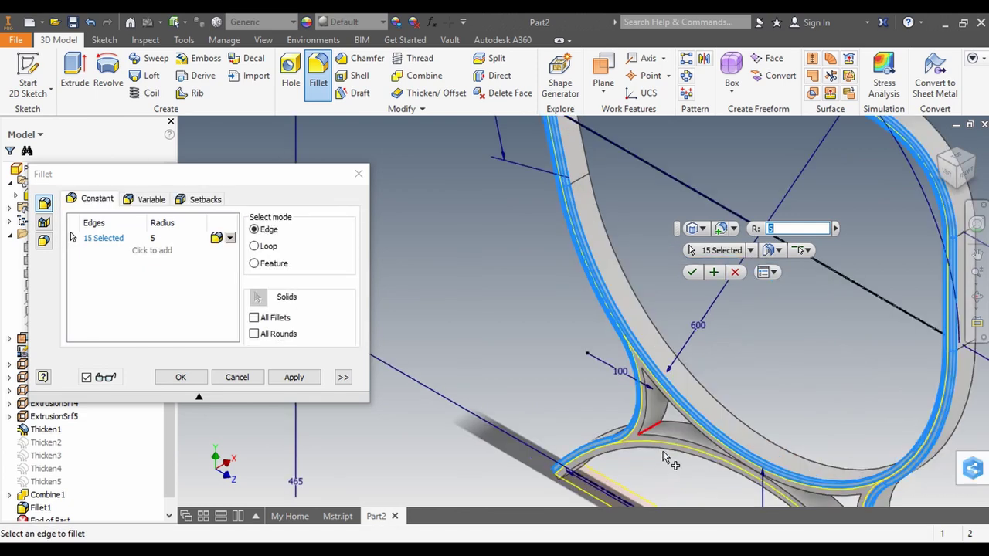
{"action": "scroll", "coordinate": [669, 469], "scroll_direction": "up", "scroll_amount": 3}
{"action": "left_click", "coordinate": [655, 438]}
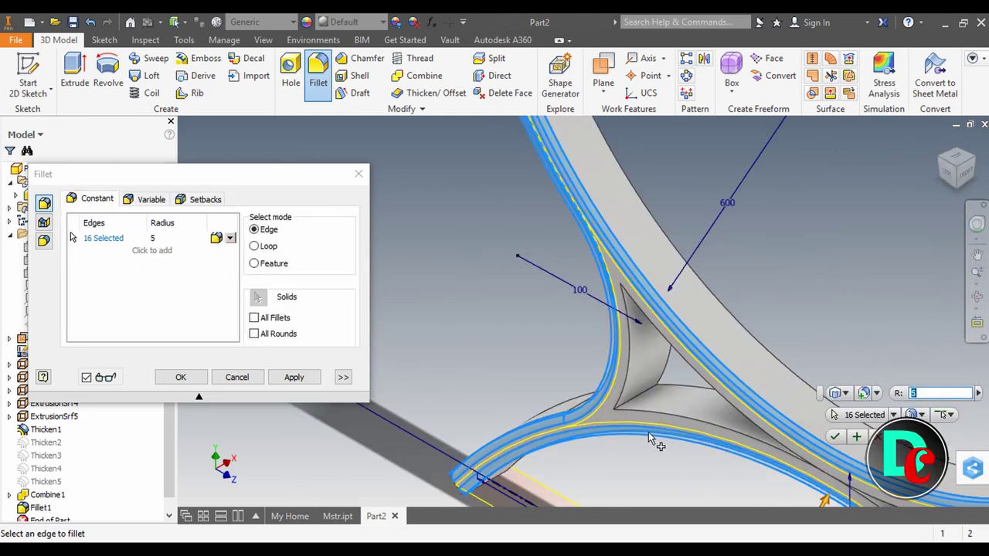
{"action": "middle_click_drag", "start_coordinate": [630, 413], "coordinate": [522, 230]}
{"action": "scroll", "coordinate": [574, 271], "scroll_direction": "down", "scroll_amount": 2}
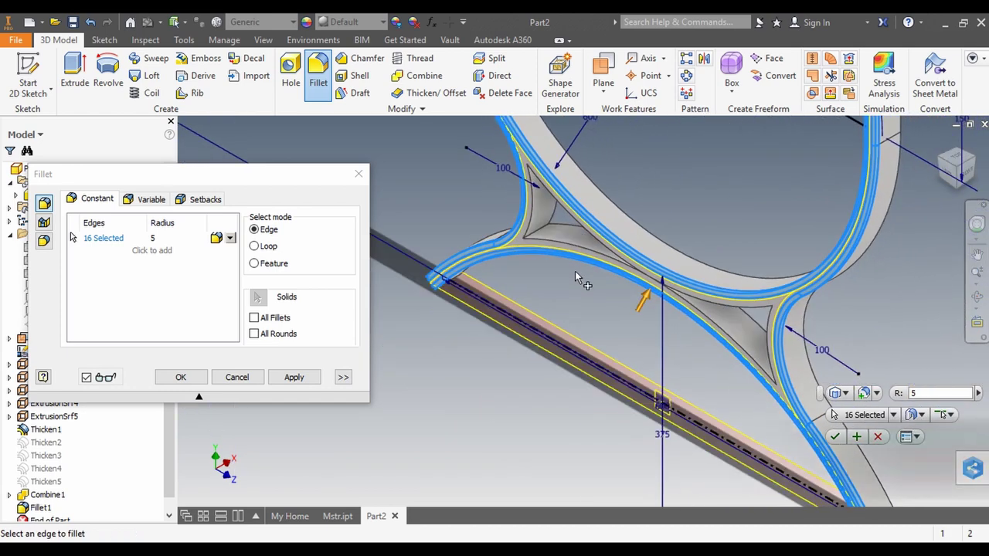
{"action": "scroll", "coordinate": [575, 271], "scroll_direction": "down", "scroll_amount": 1}
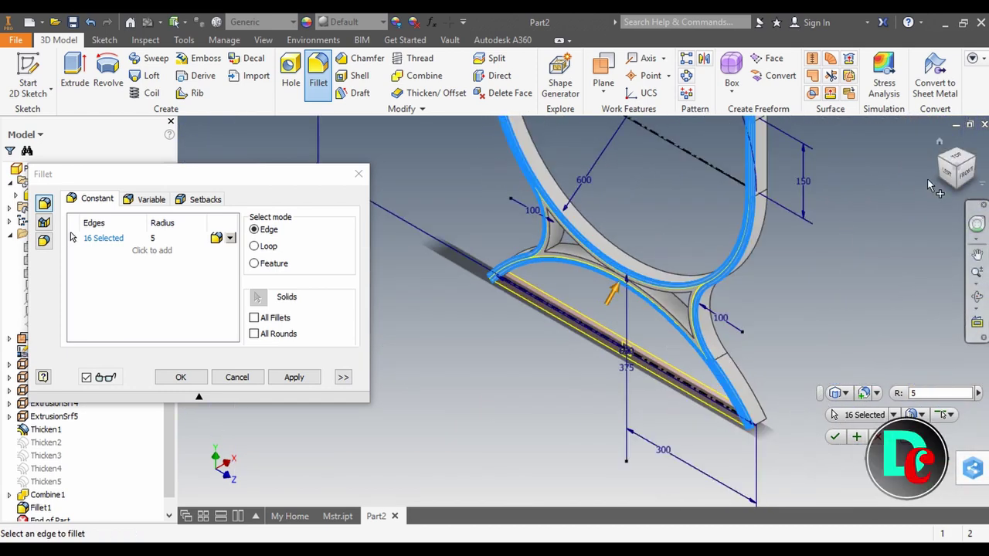
Add the far-side rail, upper loop and lower junction edges until 32 edges are selected.
{"action": "left_click_drag", "start_coordinate": [936, 168], "coordinate": [954, 166]}
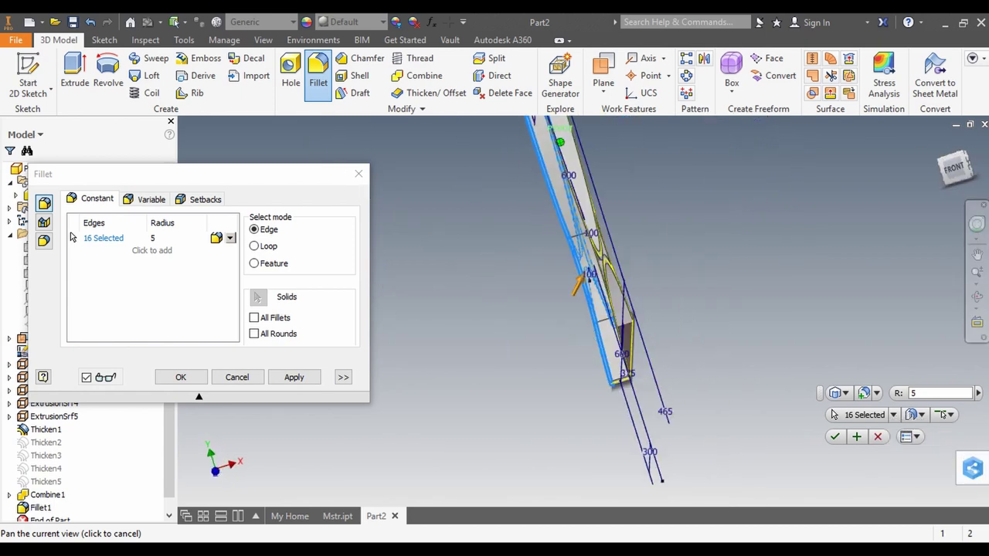
{"action": "scroll", "coordinate": [435, 402], "scroll_direction": "up", "scroll_amount": 3}
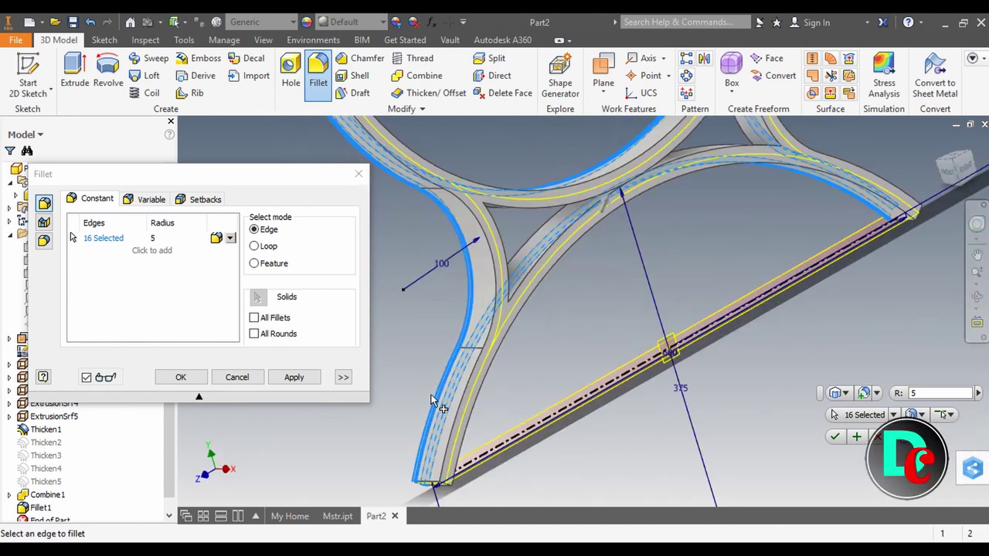
{"action": "left_click", "coordinate": [490, 368]}
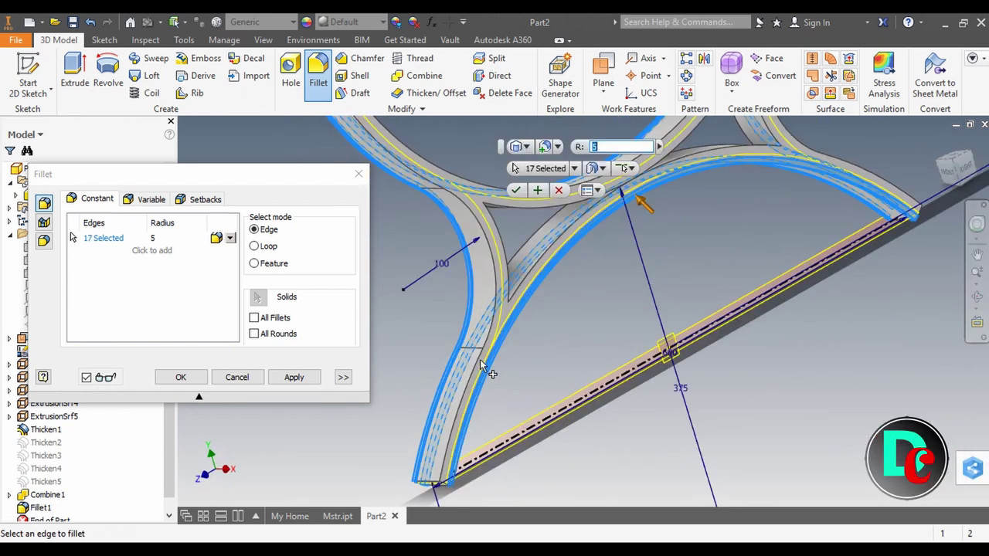
{"action": "left_click", "coordinate": [479, 357]}
{"action": "scroll", "coordinate": [478, 357], "scroll_direction": "down", "scroll_amount": 3}
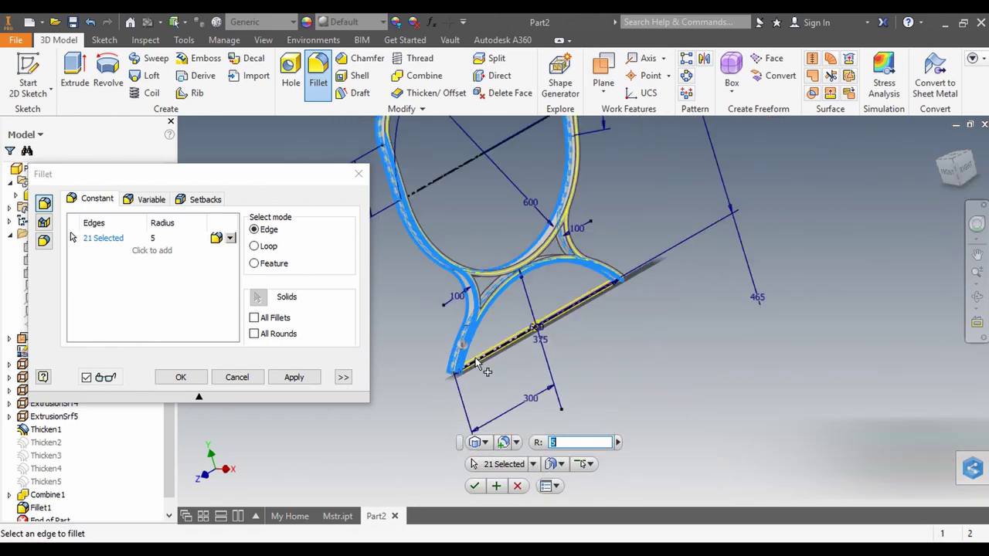
{"action": "scroll", "coordinate": [479, 358], "scroll_direction": "down", "scroll_amount": 2}
{"action": "middle_click_drag", "start_coordinate": [423, 231], "coordinate": [452, 311]}
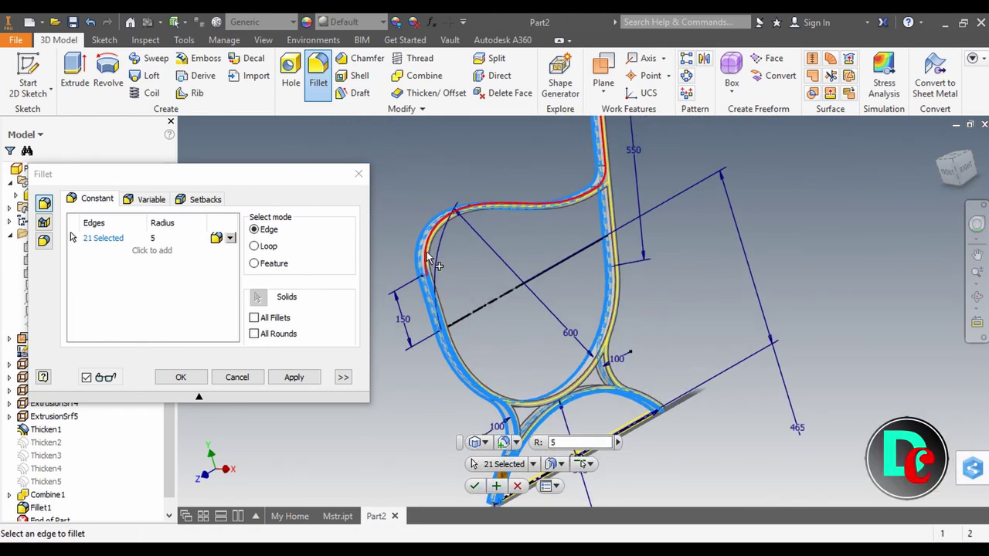
{"action": "scroll", "coordinate": [431, 259], "scroll_direction": "down", "scroll_amount": 2}
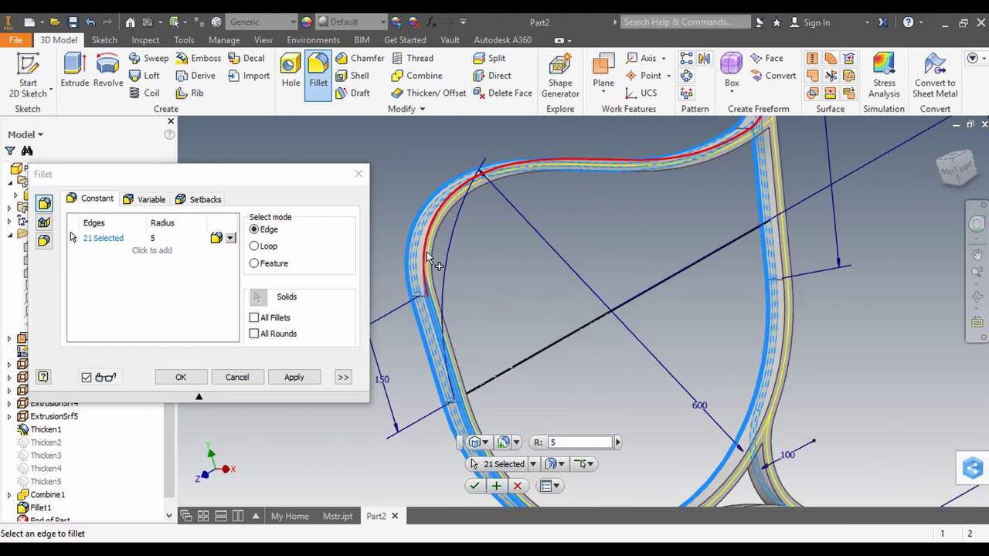
{"action": "left_click", "coordinate": [426, 251]}
{"action": "left_click", "coordinate": [431, 254]}
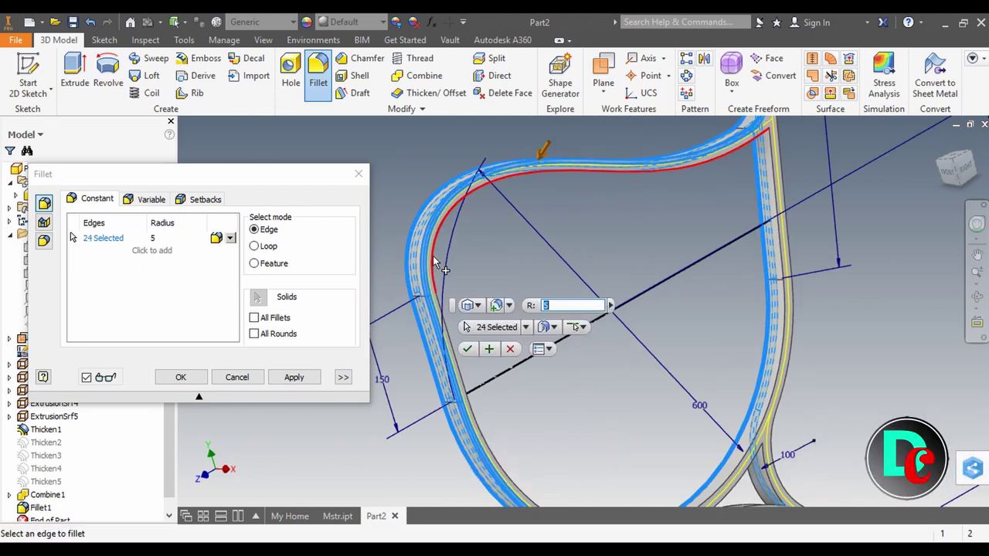
{"action": "left_click", "coordinate": [448, 319]}
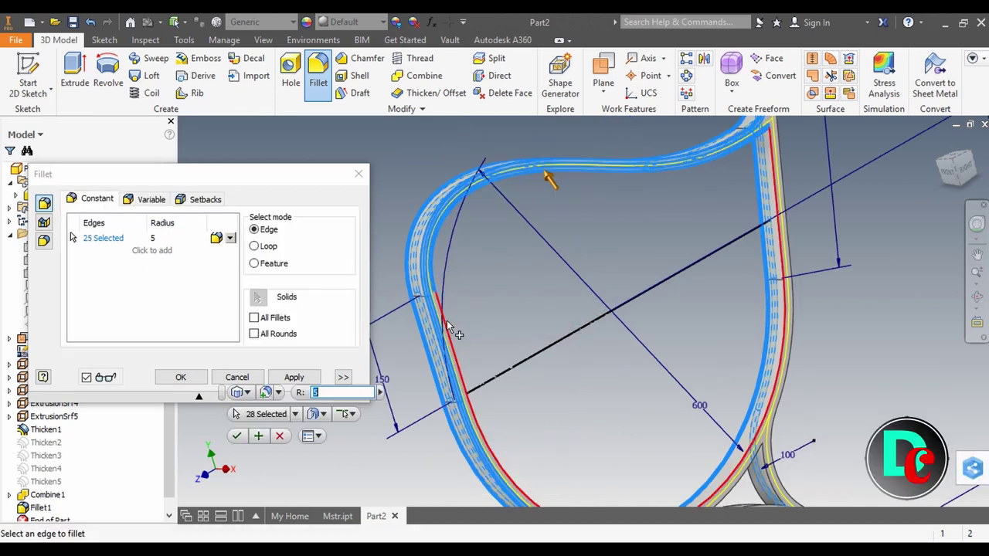
{"action": "scroll", "coordinate": [589, 291], "scroll_direction": "up", "scroll_amount": 5}
{"action": "middle_click_drag", "start_coordinate": [657, 360], "coordinate": [637, 411]}
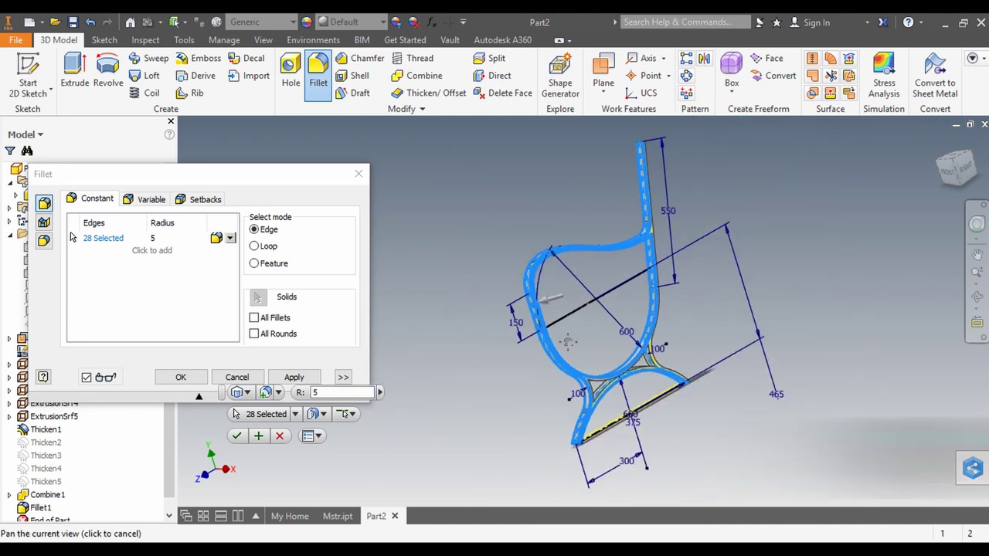
{"action": "scroll", "coordinate": [641, 413], "scroll_direction": "down", "scroll_amount": 3}
{"action": "scroll", "coordinate": [695, 415], "scroll_direction": "down", "scroll_amount": 3}
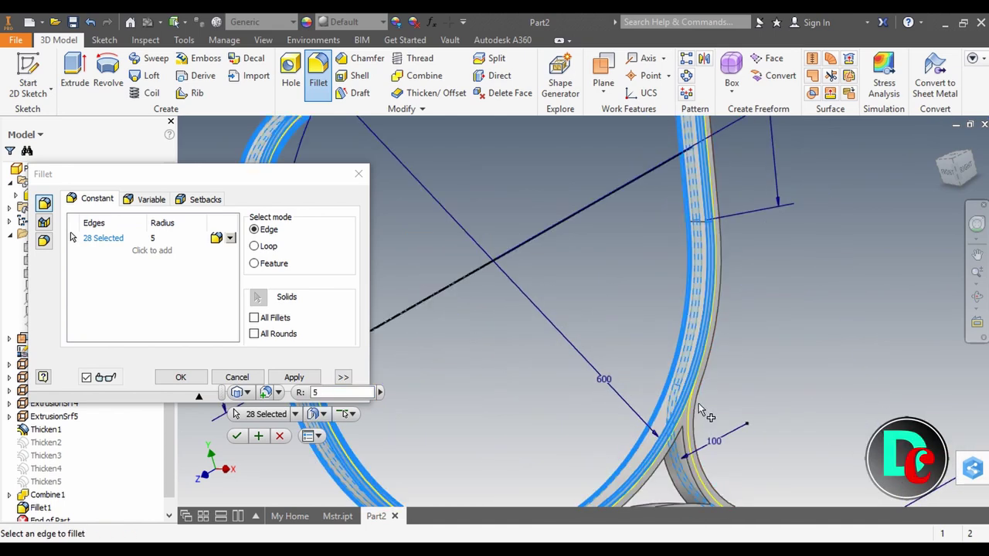
{"action": "left_click", "coordinate": [697, 407]}
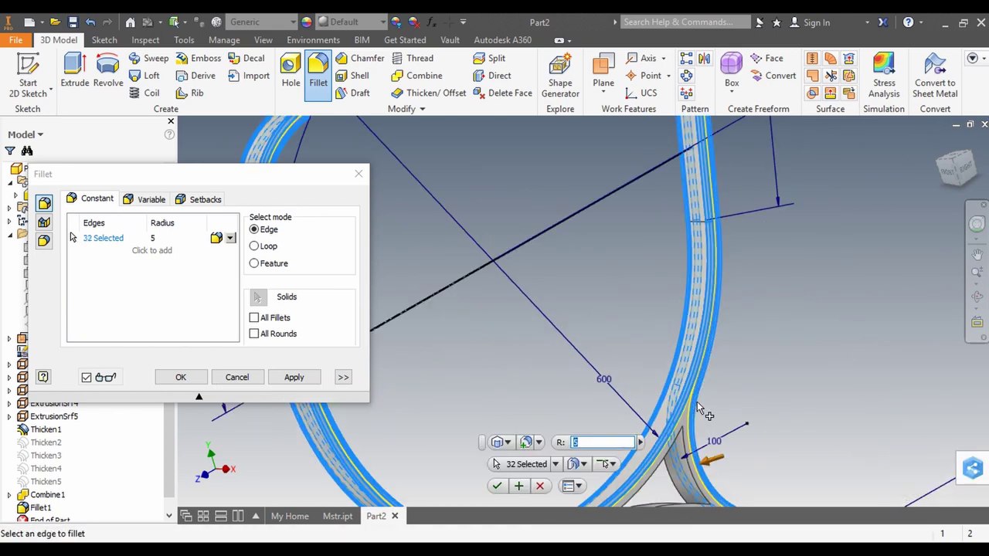
{"action": "scroll", "coordinate": [697, 402], "scroll_direction": "up", "scroll_amount": 5}
{"action": "scroll", "coordinate": [697, 401], "scroll_direction": "up", "scroll_amount": 1}
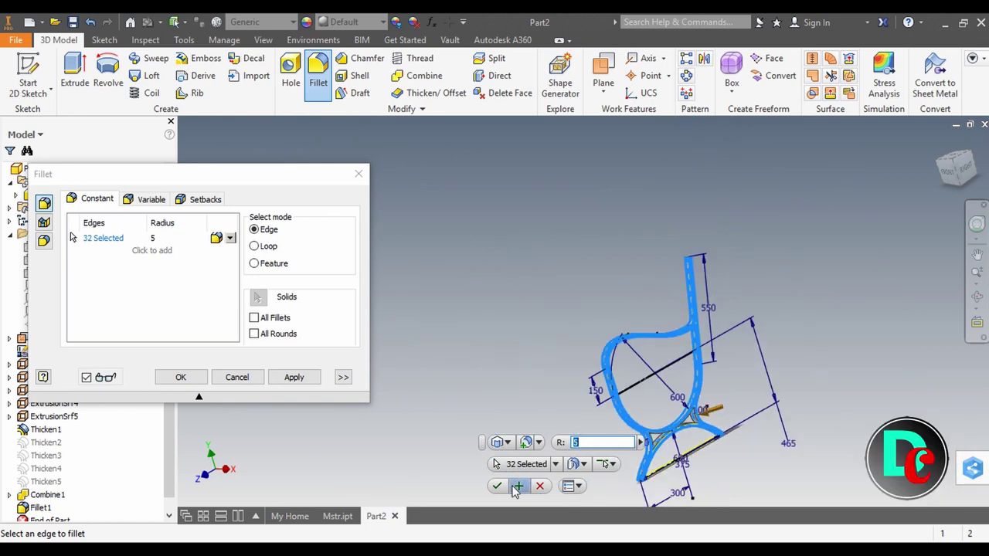
Apply the 5 mm fillet to the 32 selected frame edges, creating Fillet2.
{"action": "left_click", "coordinate": [499, 487]}
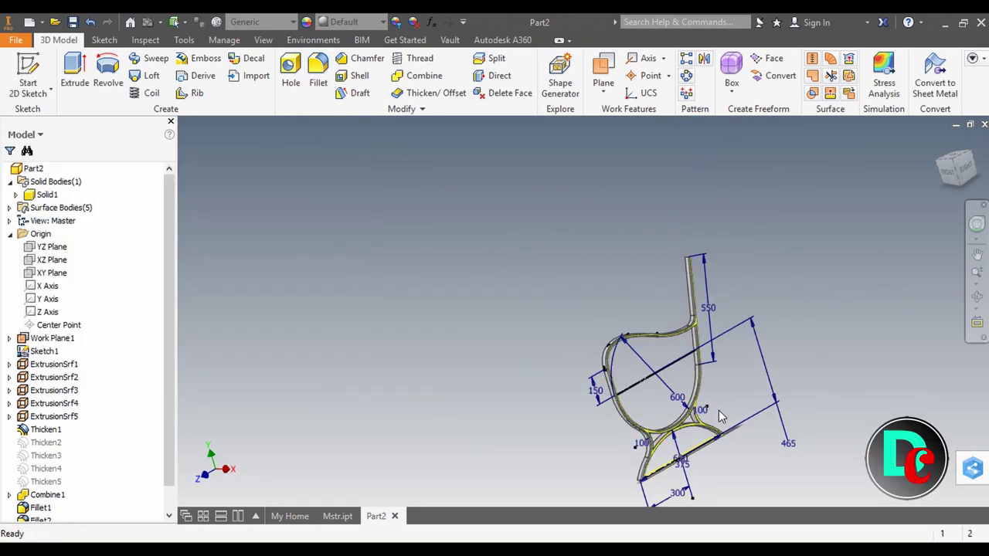
{"action": "scroll", "coordinate": [720, 413], "scroll_direction": "down", "scroll_amount": 2}
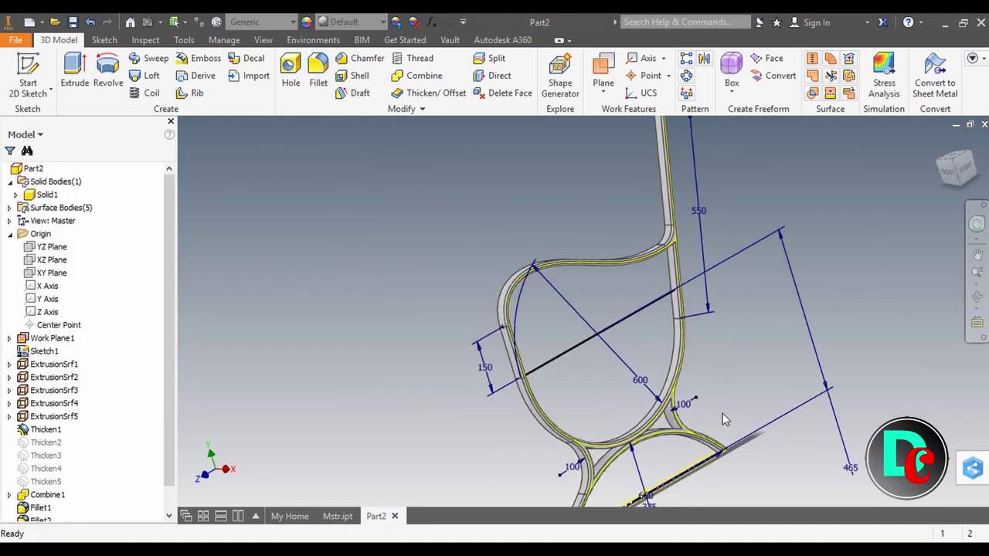
{"action": "left_click", "coordinate": [955, 166]}
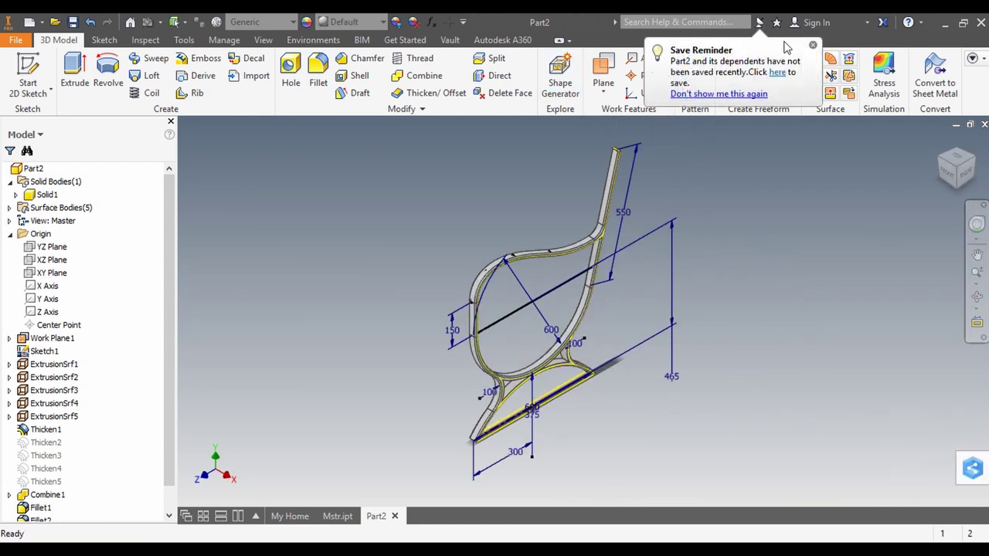
{"action": "left_click", "coordinate": [812, 46]}
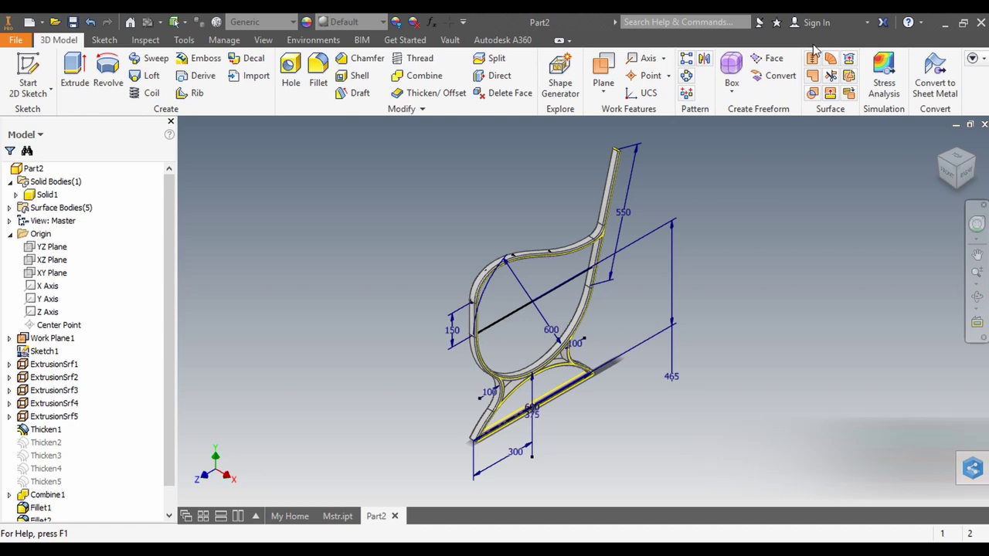
Start a Mirror and select ExtrusionSrf1–5, Combine1 and Thicken1–5 as features to mirror.
{"action": "left_click", "coordinate": [705, 60]}
{"action": "scroll", "coordinate": [444, 240], "scroll_direction": "up", "scroll_amount": 3}
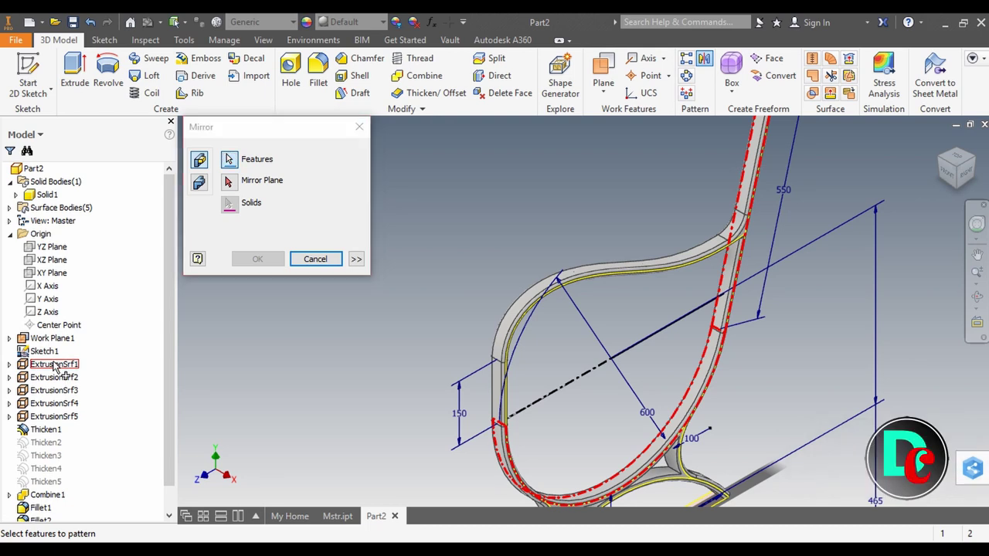
{"action": "left_click", "coordinate": [56, 366]}
{"action": "left_click", "coordinate": [62, 389], "text": "shift"}
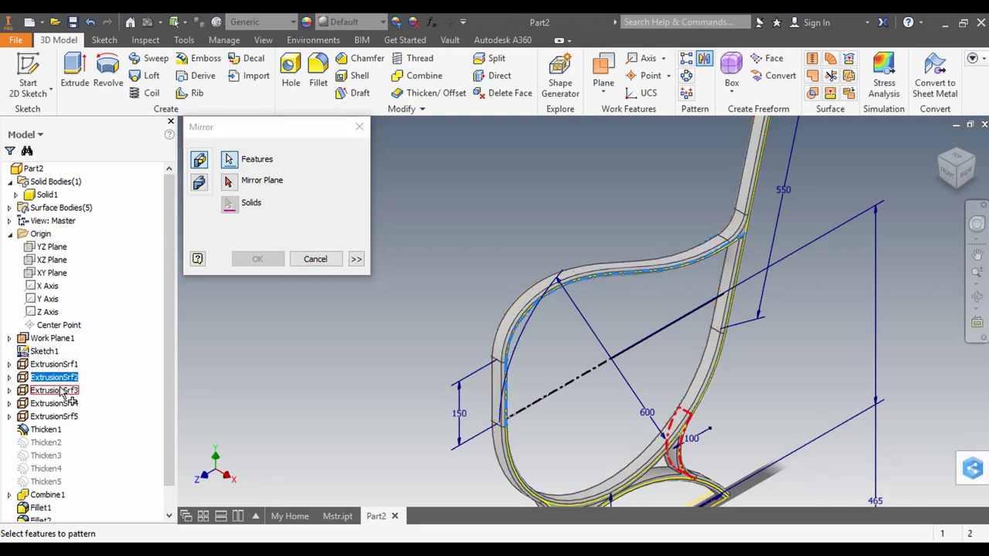
{"action": "left_click", "coordinate": [54, 367], "text": "ctrl"}
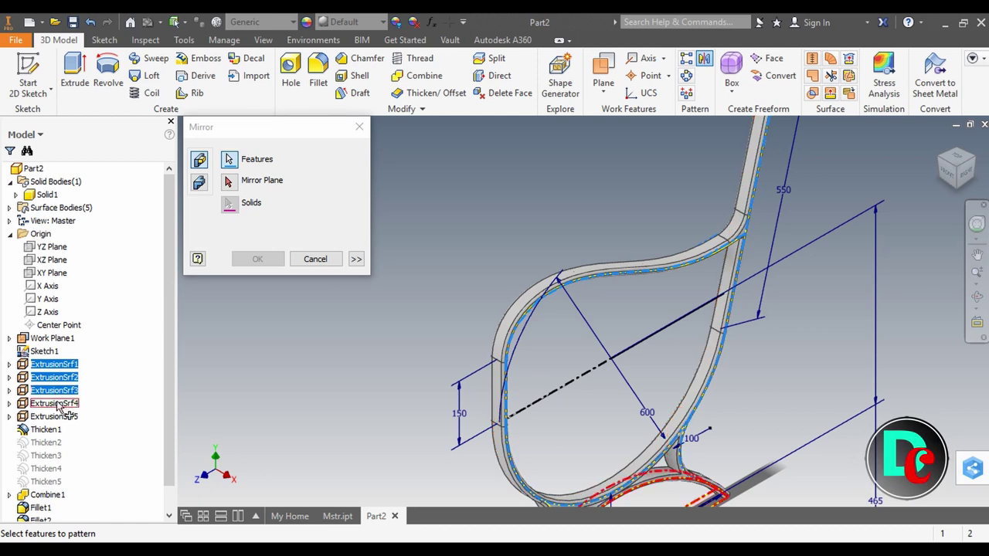
{"action": "left_click", "coordinate": [58, 417], "text": "ctrl"}
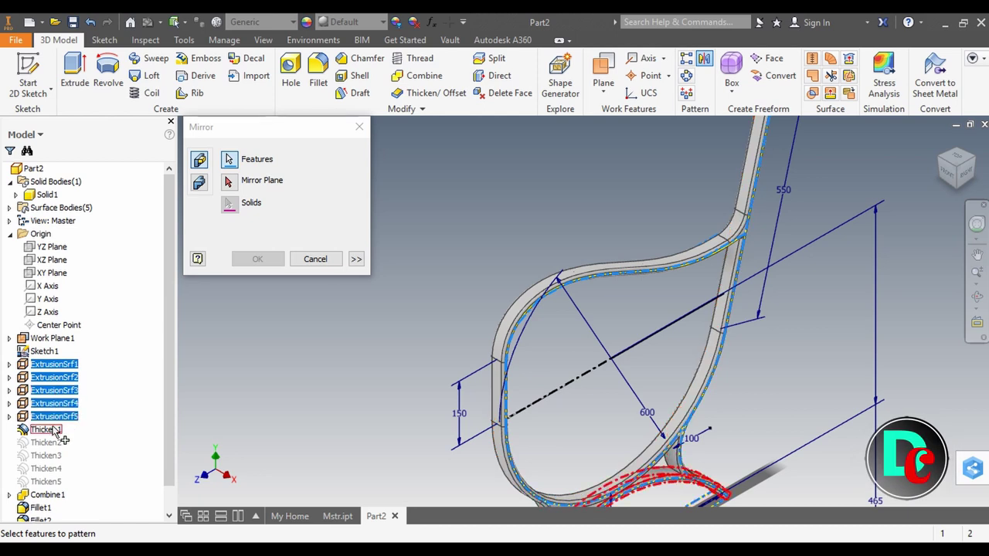
{"action": "left_click", "coordinate": [33, 498], "text": "ctrl"}
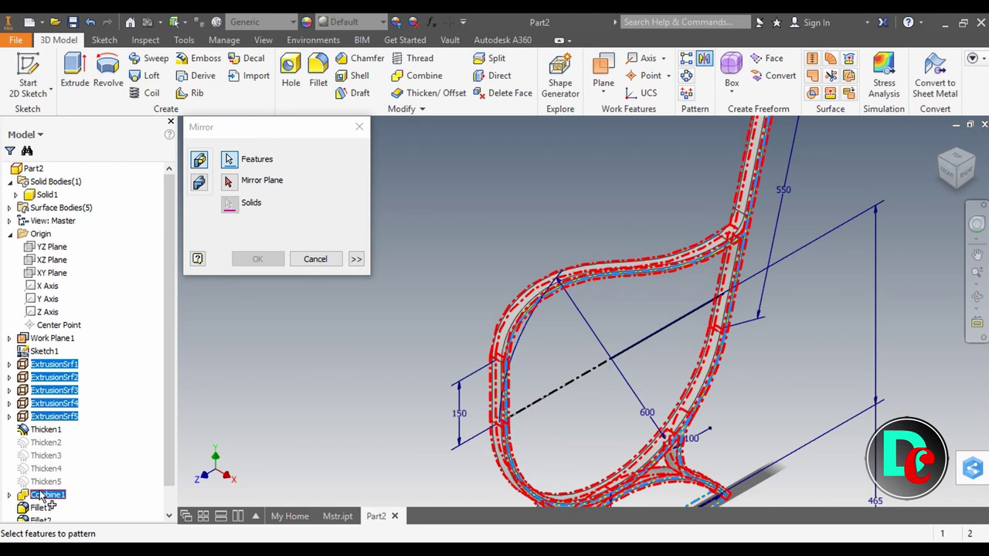
{"action": "left_click", "coordinate": [49, 431], "text": "ctrl"}
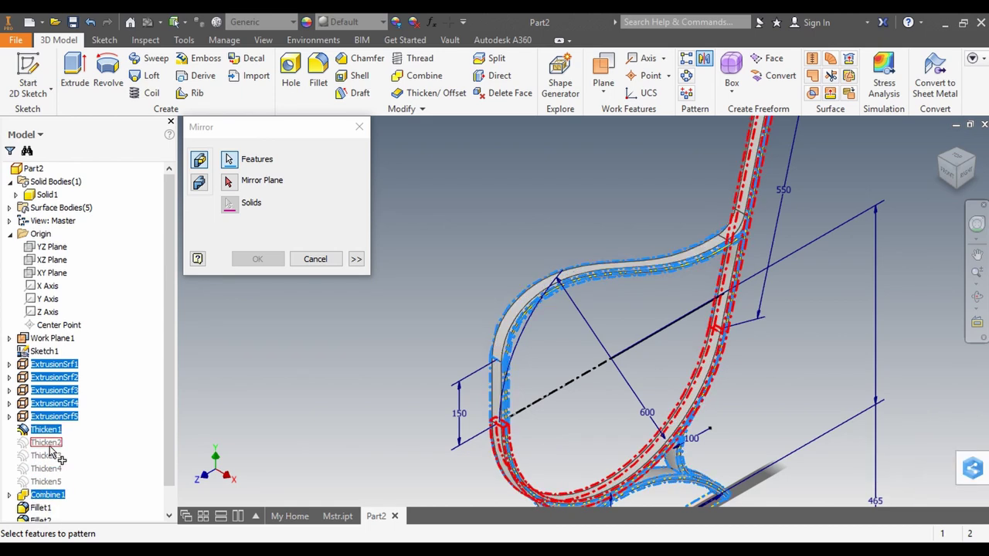
{"action": "left_click", "coordinate": [50, 444], "text": "ctrl"}
{"action": "left_click", "coordinate": [49, 457], "text": "ctrl"}
{"action": "left_click", "coordinate": [46, 468], "text": "ctrl"}
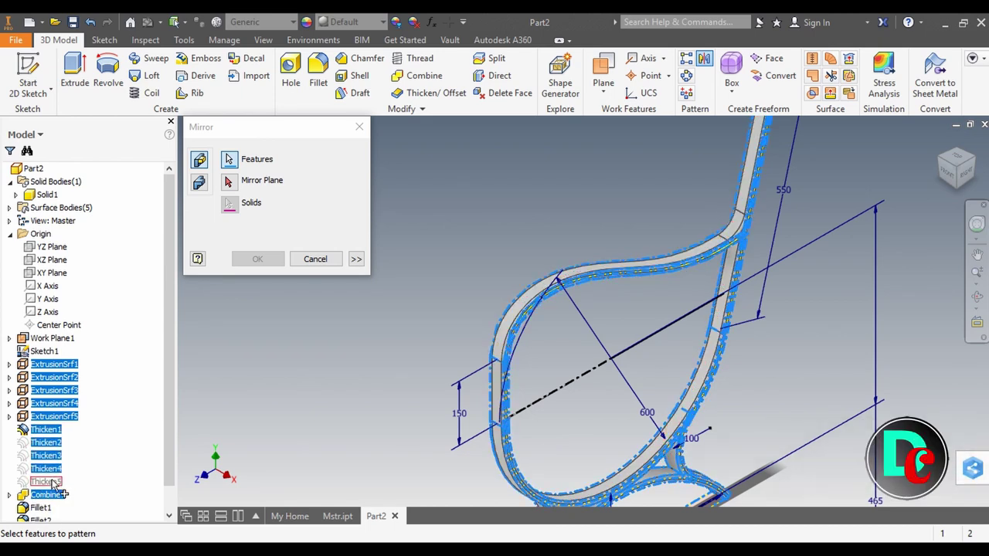
{"action": "left_click", "coordinate": [48, 481], "text": "ctrl"}
{"action": "scroll", "coordinate": [54, 482], "scroll_direction": "down", "scroll_amount": 1}
Add Fillet1 and Fillet2, mirror everything across the YZ Plane and confirm.
{"action": "left_click", "coordinate": [45, 482], "text": "ctrl"}
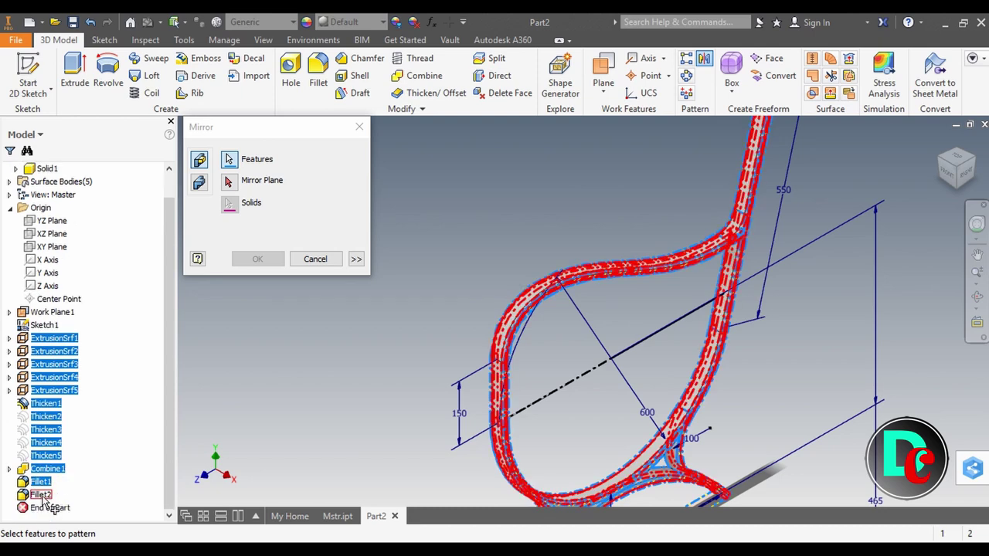
{"action": "left_click", "coordinate": [42, 496], "text": "ctrl"}
{"action": "left_click", "coordinate": [229, 181]}
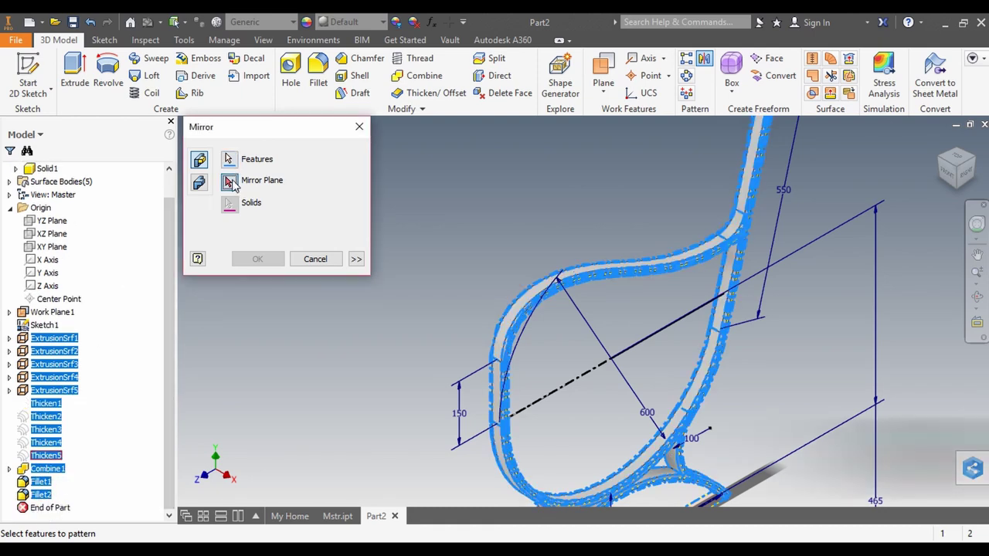
{"action": "left_click", "coordinate": [54, 221]}
{"action": "scroll", "coordinate": [413, 385], "scroll_direction": "down", "scroll_amount": 5}
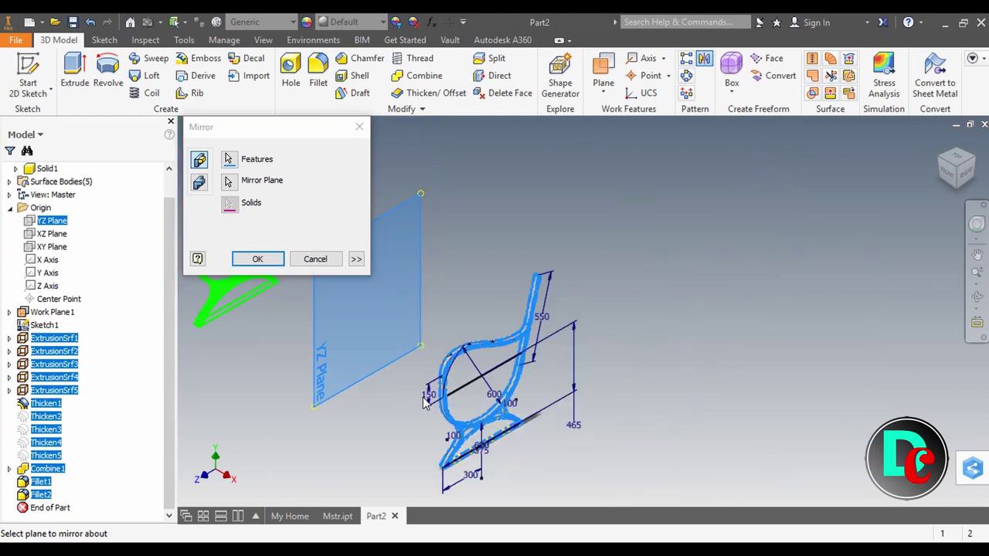
{"action": "left_click_drag", "start_coordinate": [298, 305], "coordinate": [333, 332]}
{"action": "left_click", "coordinate": [275, 260]}
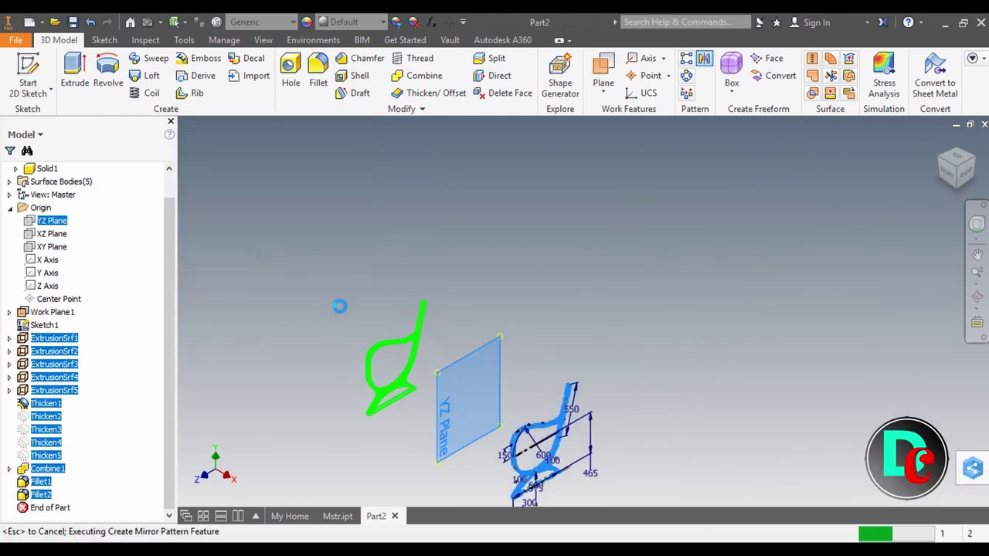
Review both mirrored side frames, then bring up the context menu for Work Plane1.
{"action": "scroll", "coordinate": [400, 374], "scroll_direction": "up", "scroll_amount": 3}
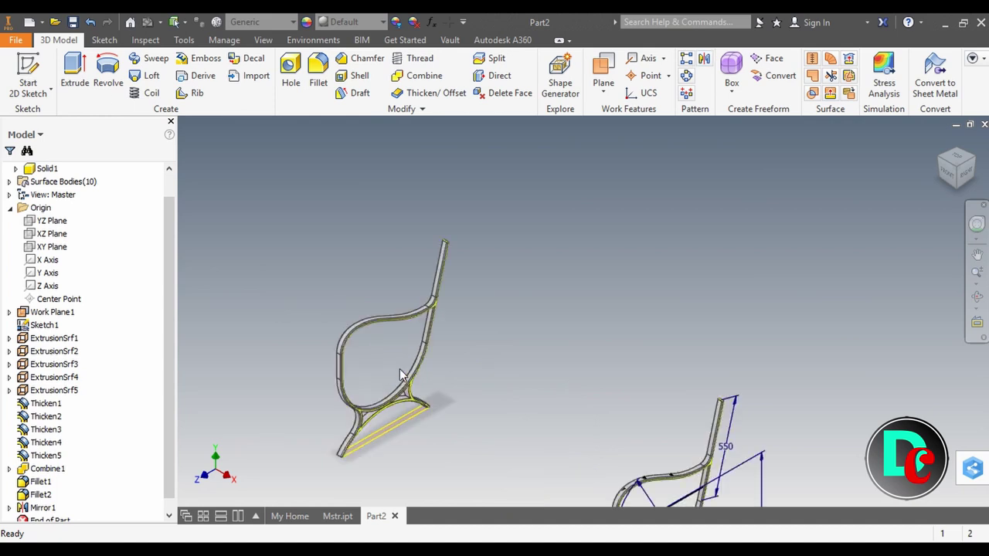
{"action": "scroll", "coordinate": [558, 291], "scroll_direction": "down", "scroll_amount": 2}
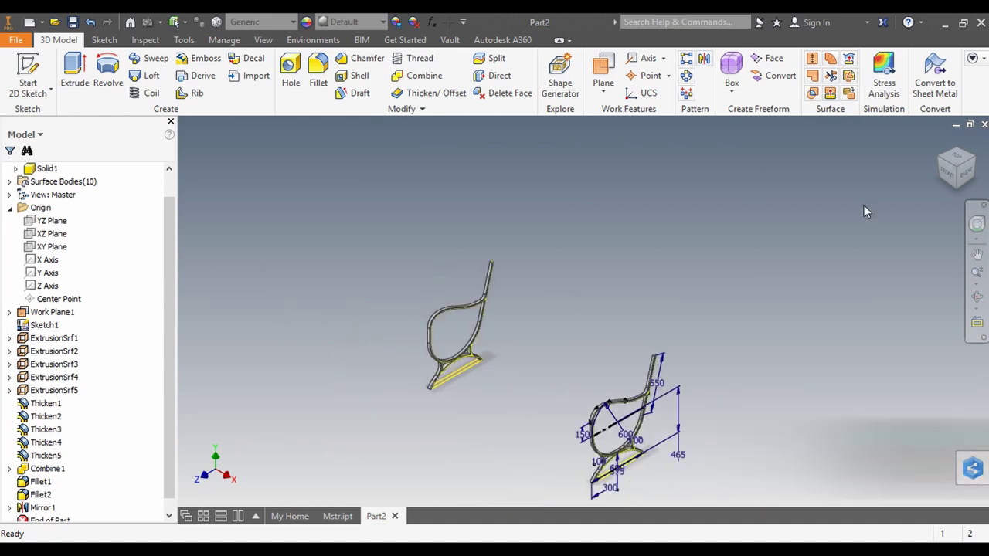
{"action": "left_click", "coordinate": [957, 171]}
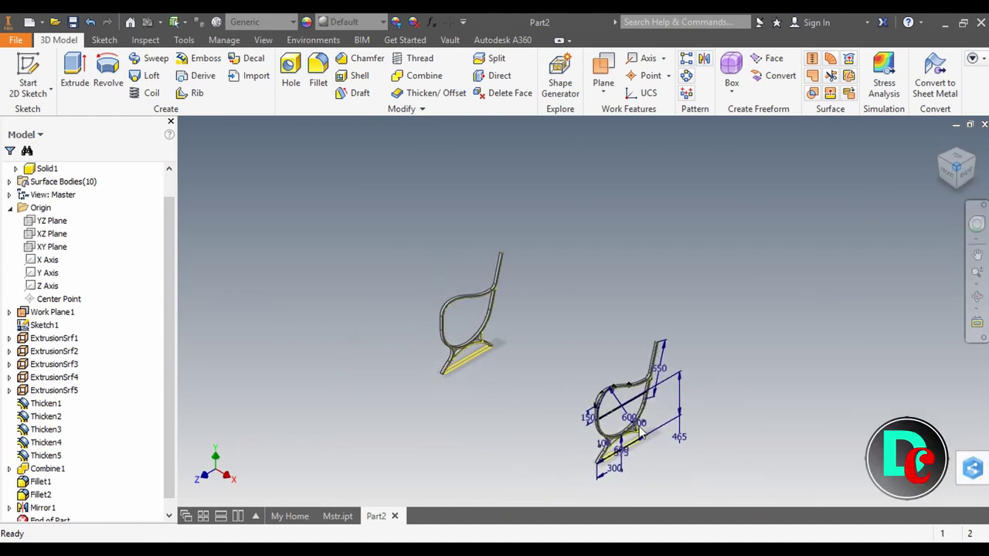
{"action": "scroll", "coordinate": [627, 349], "scroll_direction": "up", "scroll_amount": 1}
{"action": "scroll", "coordinate": [627, 349], "scroll_direction": "up", "scroll_amount": 2}
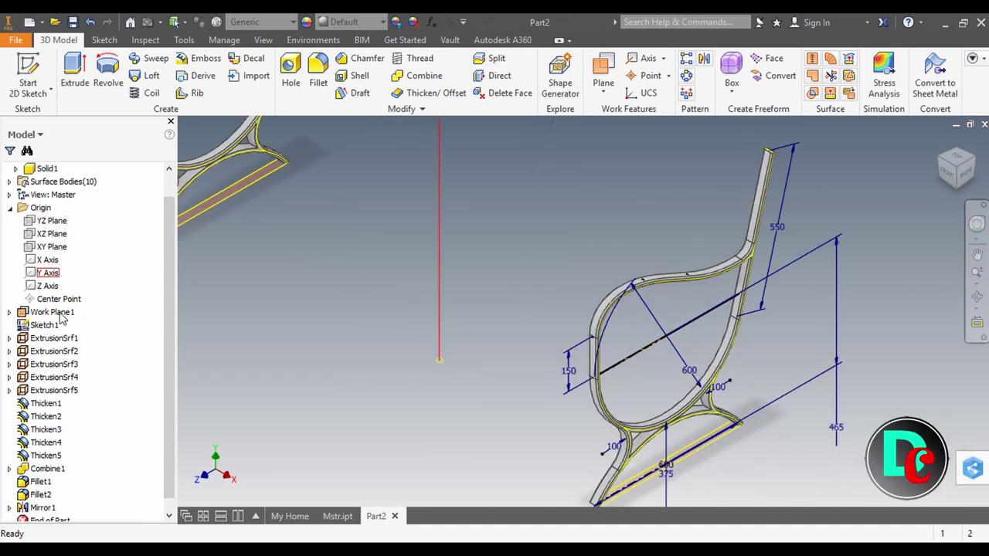
{"action": "right_click", "coordinate": [45, 315]}
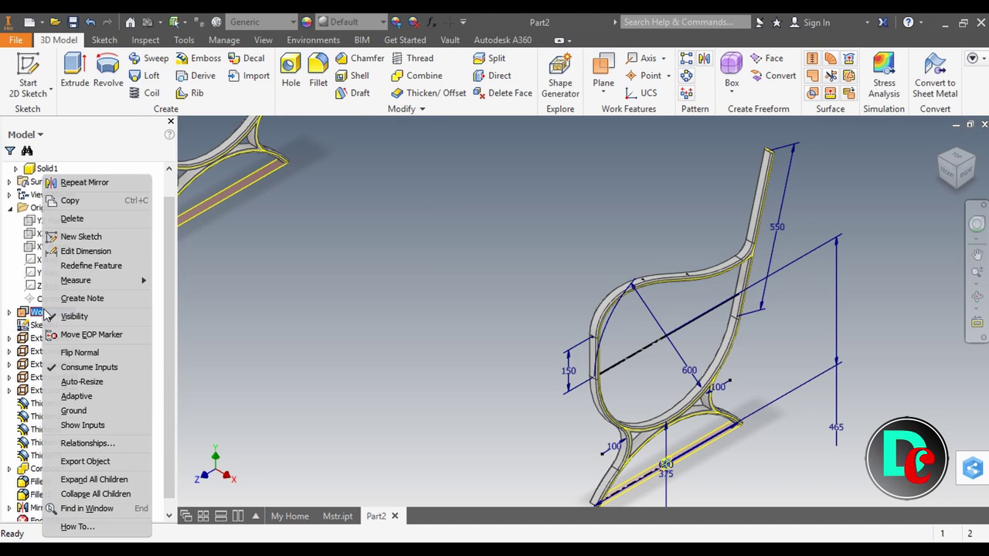
Open the side profile sketch on the seat loop and cancel an unwanted circle.
{"action": "left_click", "coordinate": [68, 251]}
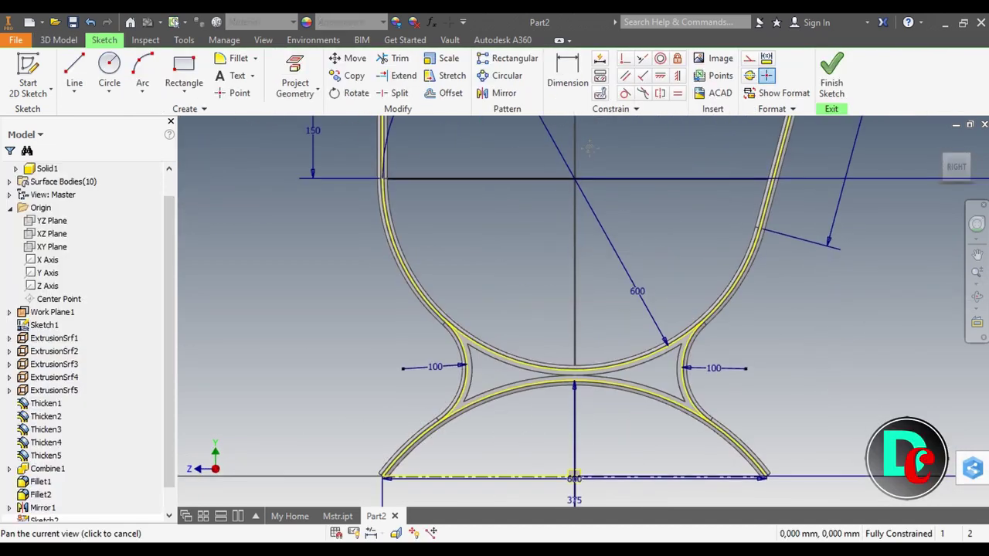
{"action": "scroll", "coordinate": [560, 162], "scroll_direction": "up", "scroll_amount": 5}
{"action": "left_click_drag", "start_coordinate": [575, 257], "coordinate": [570, 280]}
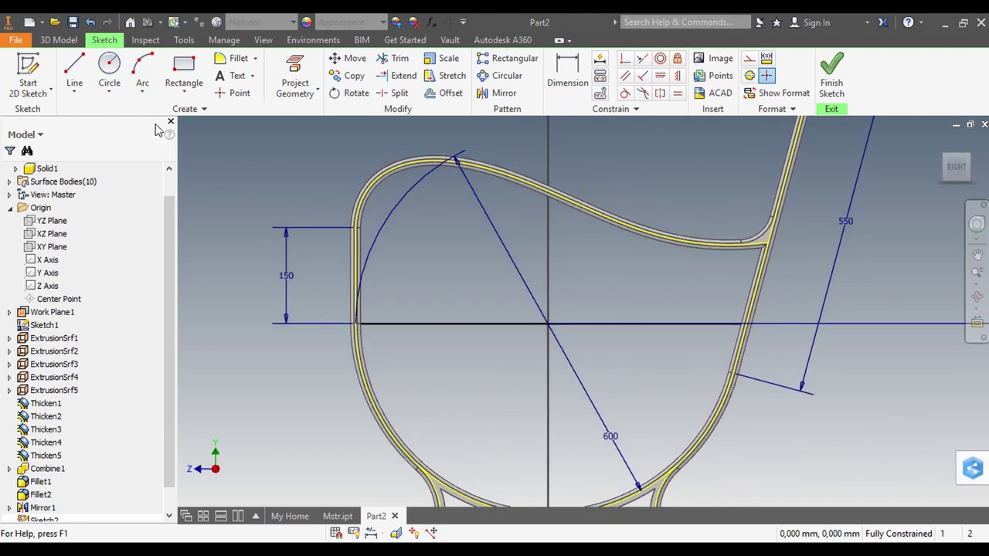
{"action": "left_click", "coordinate": [141, 68]}
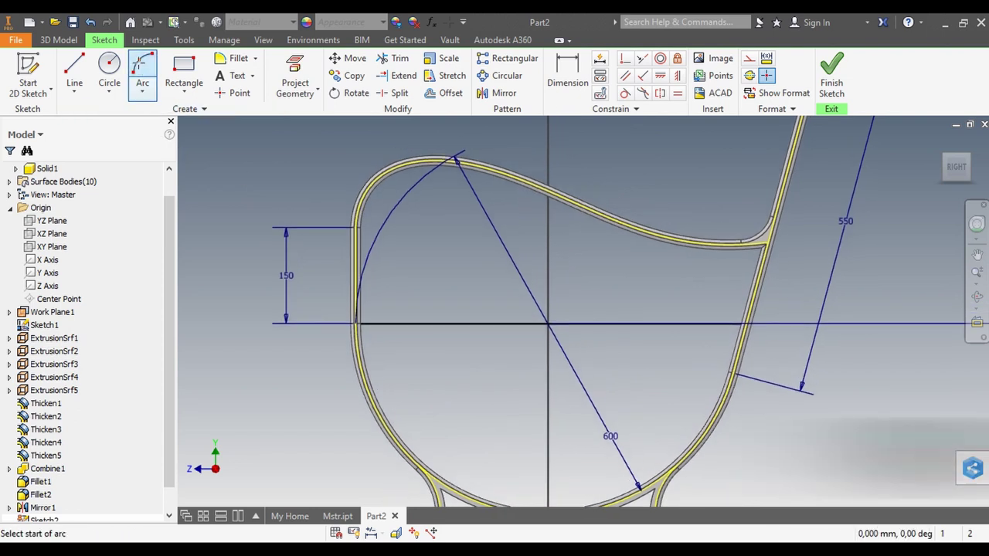
{"action": "left_click", "coordinate": [74, 92]}
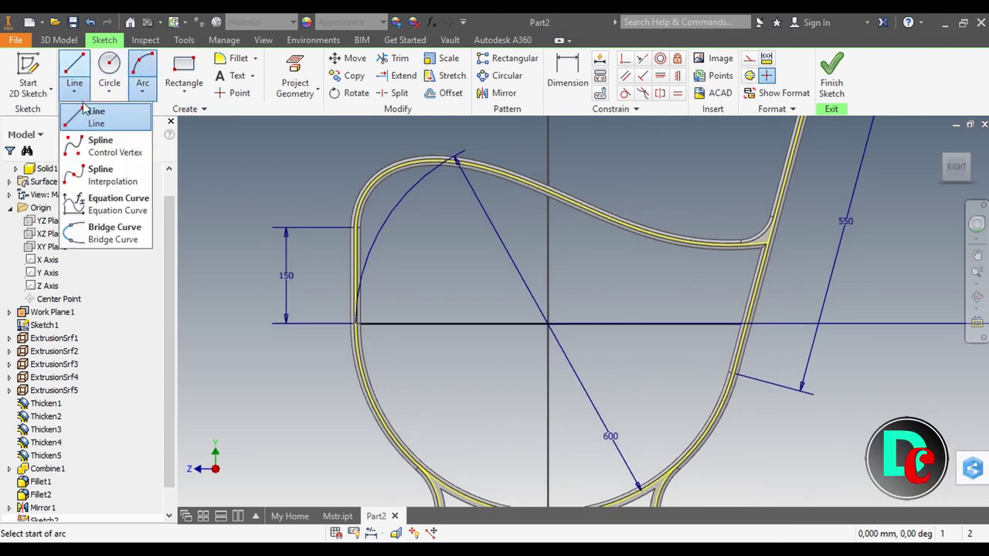
{"action": "left_click", "coordinate": [105, 184]}
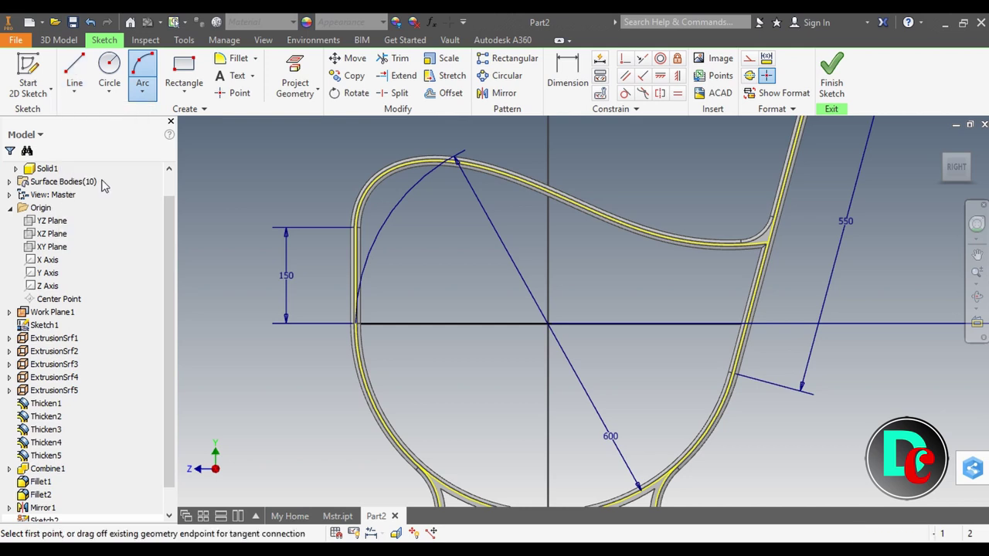
{"action": "left_click", "coordinate": [359, 359]}
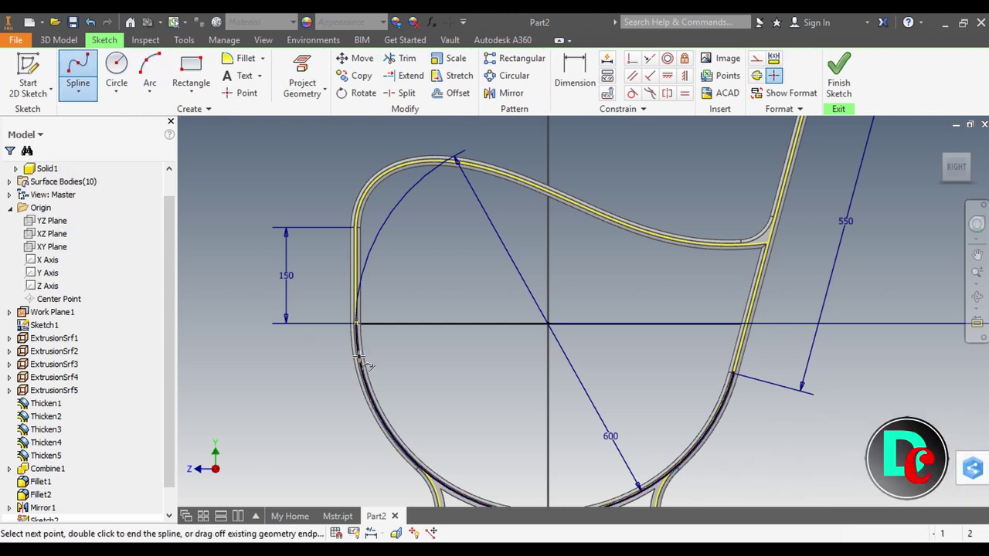
{"action": "right_click", "coordinate": [386, 360]}
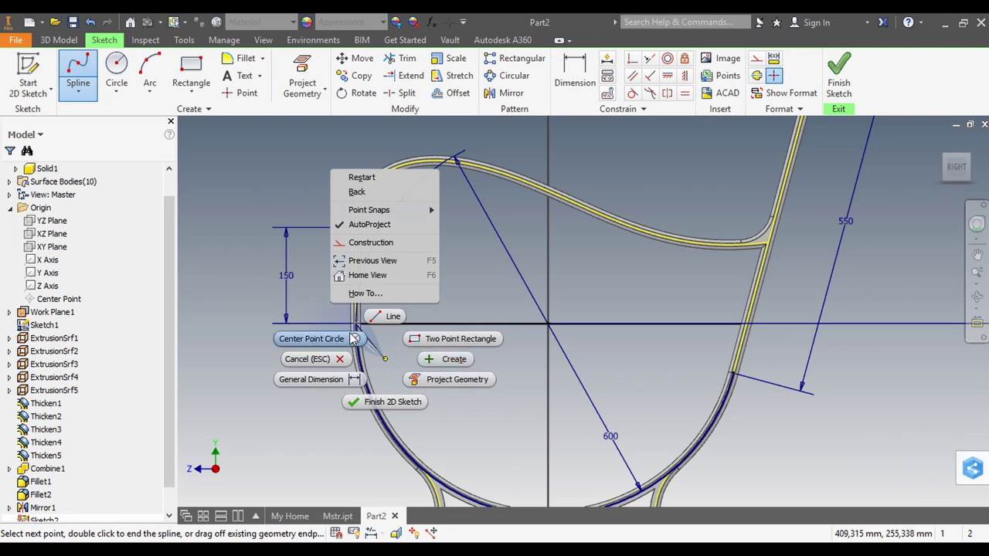
{"action": "left_click", "coordinate": [317, 338]}
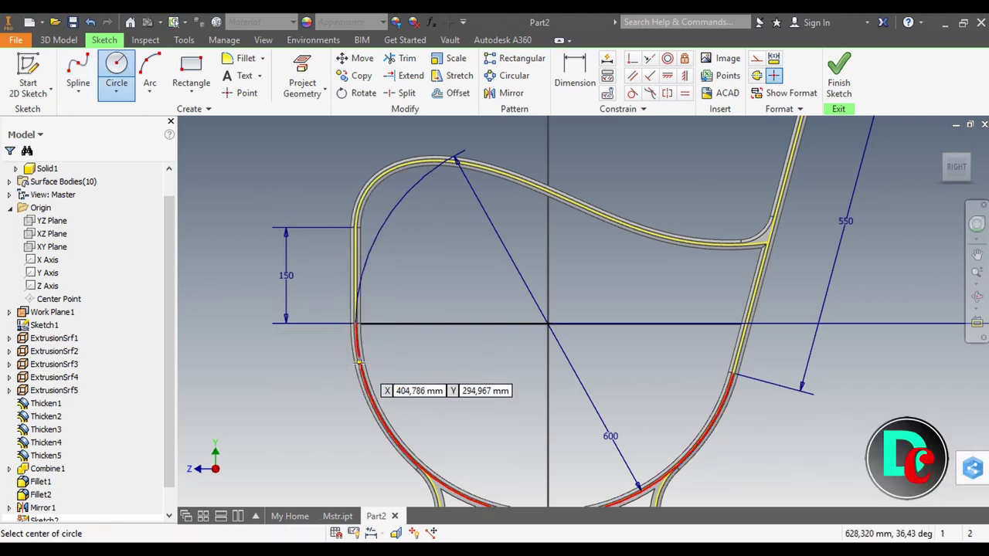
{"action": "left_click", "coordinate": [359, 362]}
{"action": "right_click", "coordinate": [380, 349]}
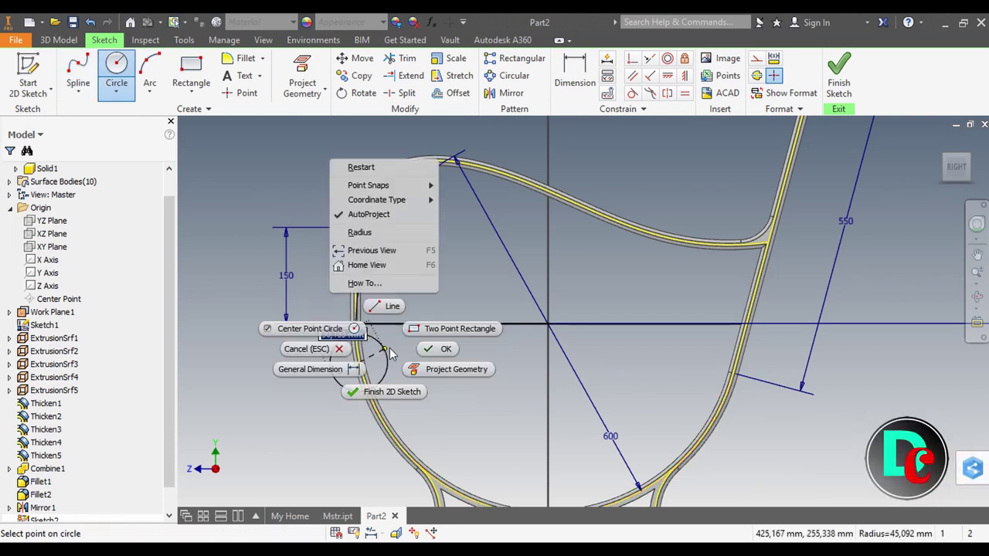
{"action": "left_click", "coordinate": [431, 349]}
Draw a spline from the frame's front curve through two midpoints to the back rail.
{"action": "left_click", "coordinate": [78, 73]}
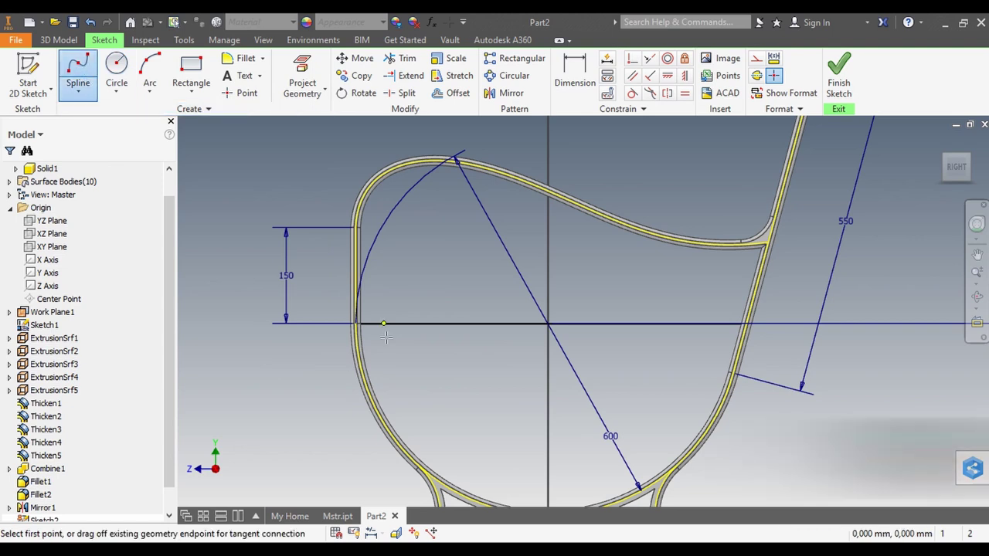
{"action": "left_click", "coordinate": [361, 363]}
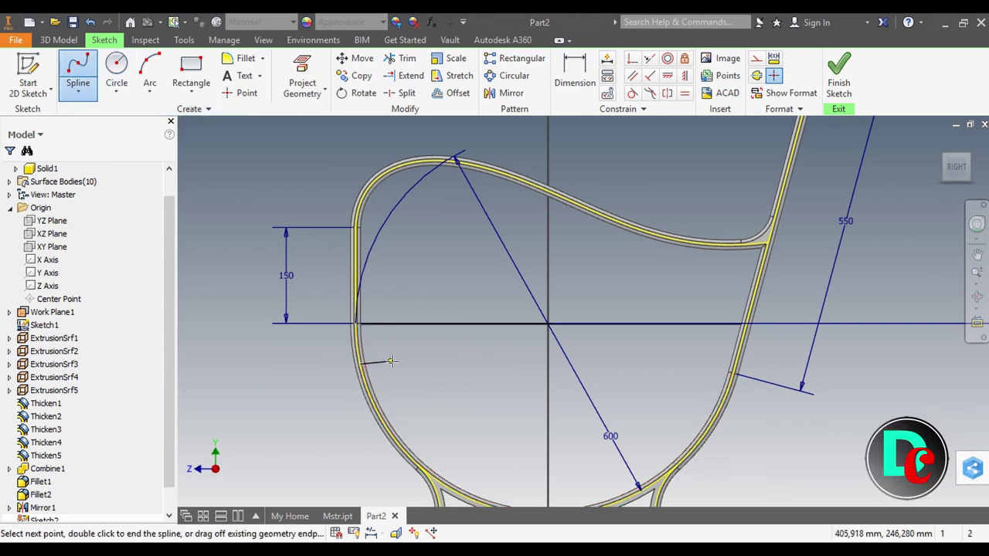
{"action": "left_click", "coordinate": [402, 333]}
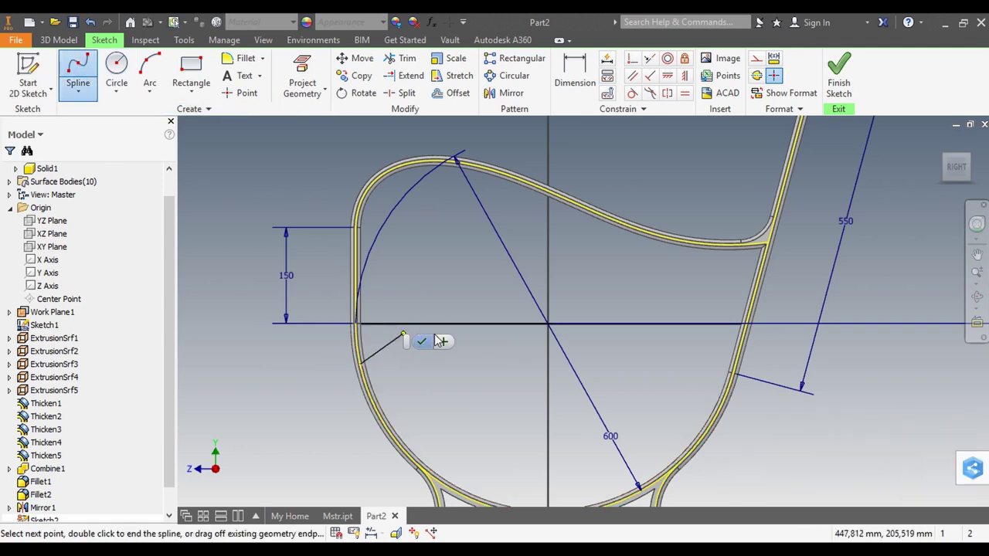
{"action": "left_click", "coordinate": [485, 335]}
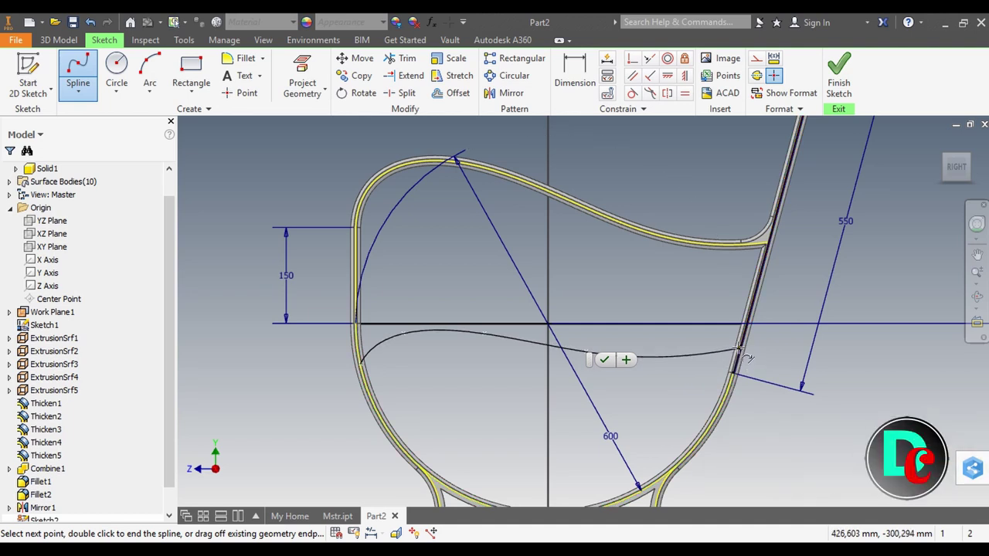
{"action": "left_click", "coordinate": [739, 348]}
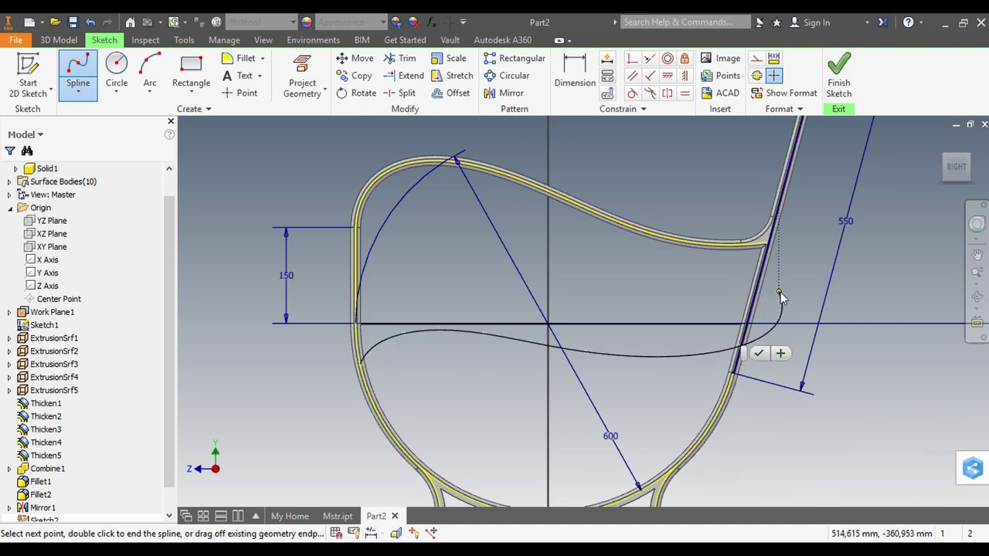
{"action": "right_click", "coordinate": [779, 292]}
{"action": "left_click", "coordinate": [811, 293]}
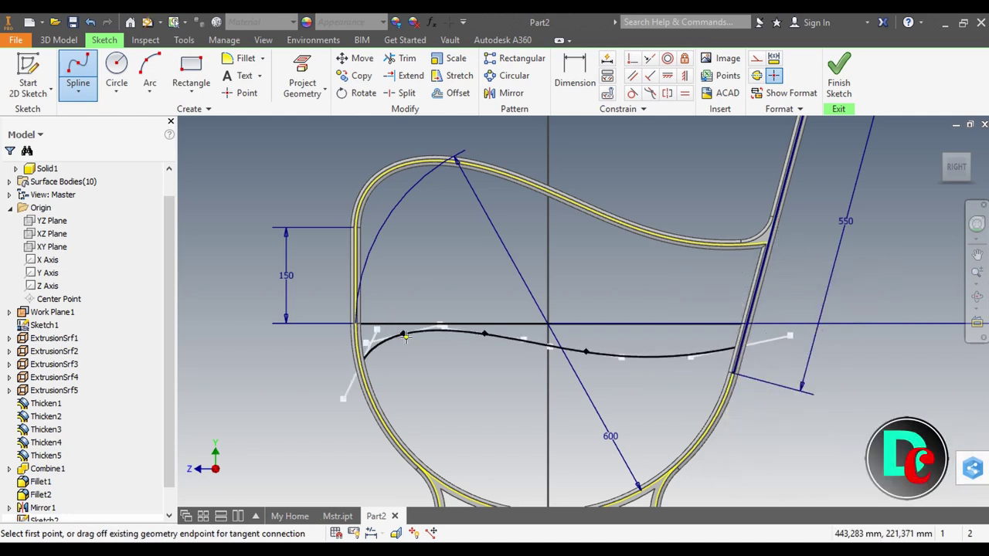
Drag the spline's points so the seat curve rises near the front and eases toward the back rail.
{"action": "right_click", "coordinate": [406, 271]}
{"action": "left_click", "coordinate": [456, 271]}
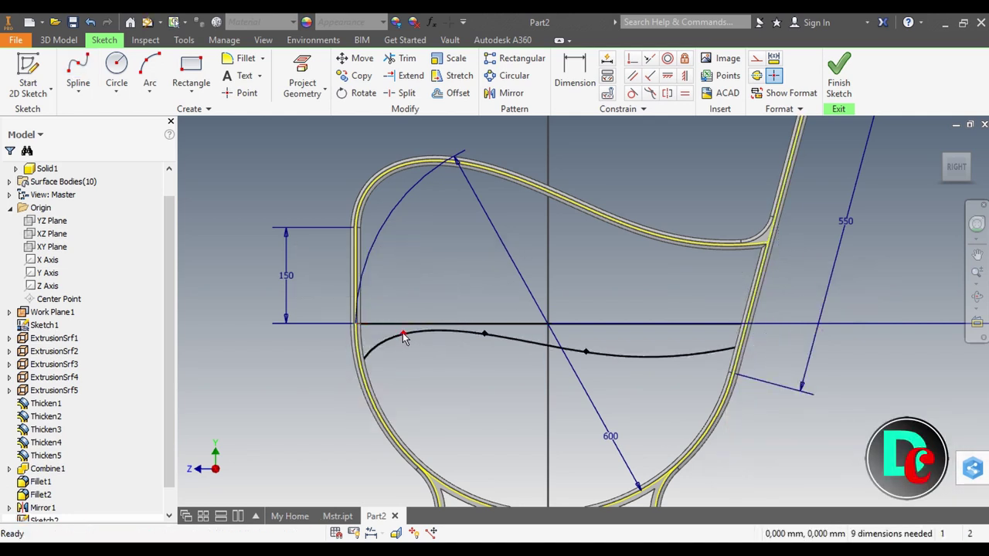
{"action": "left_click_drag", "start_coordinate": [404, 337], "coordinate": [421, 312]}
{"action": "left_click_drag", "start_coordinate": [499, 334], "coordinate": [515, 320]}
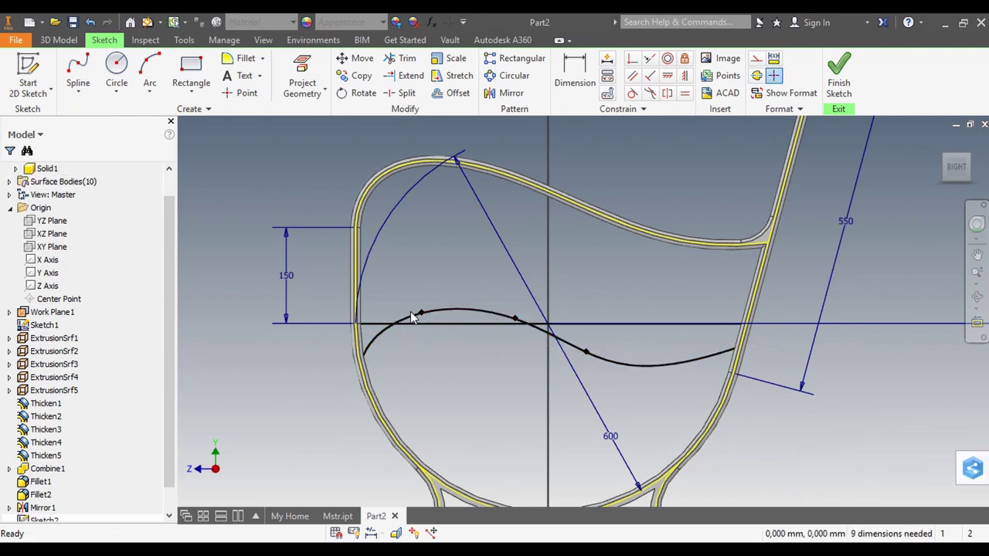
{"action": "left_click_drag", "start_coordinate": [424, 319], "coordinate": [404, 324]}
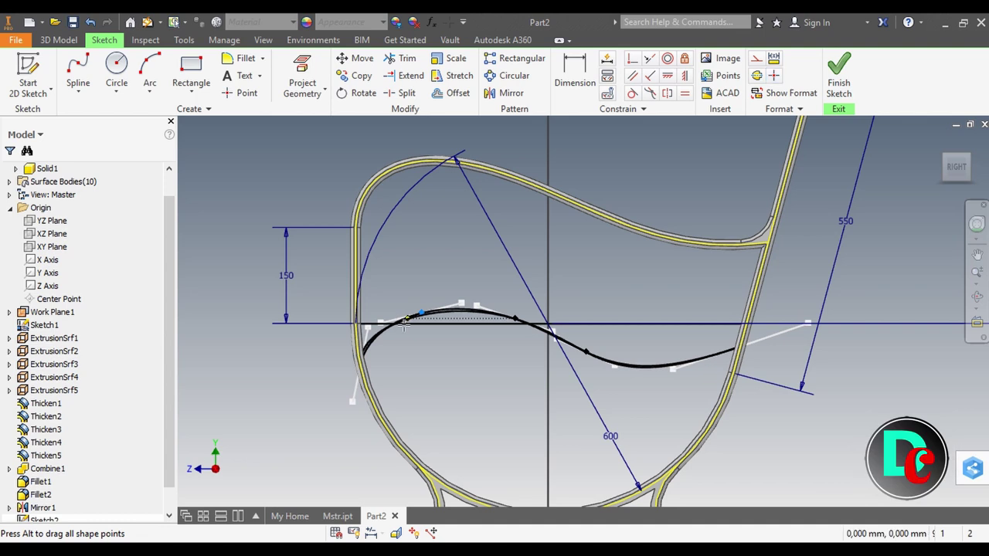
{"action": "left_click_drag", "start_coordinate": [466, 337], "coordinate": [509, 323]}
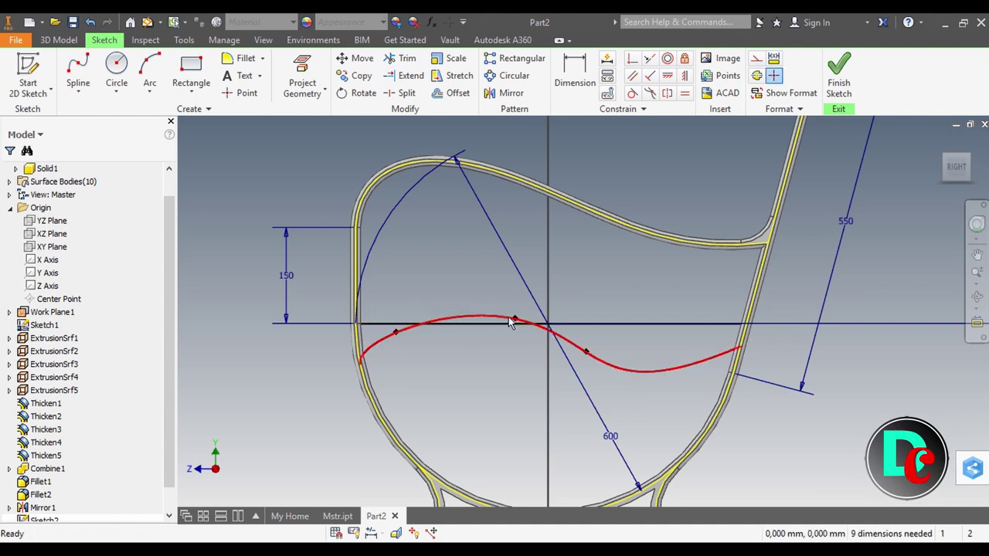
{"action": "left_click", "coordinate": [518, 322]}
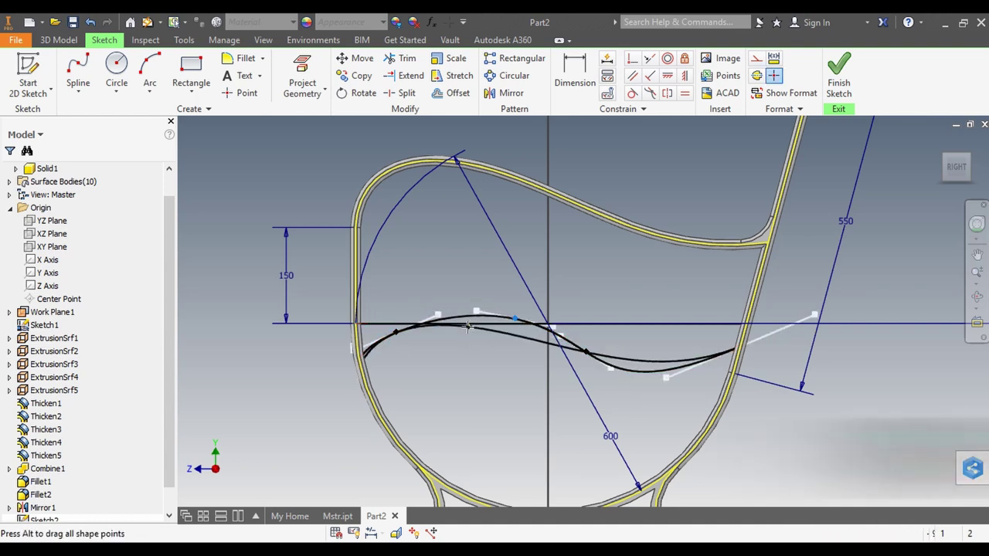
{"action": "left_click_drag", "start_coordinate": [471, 325], "coordinate": [462, 329]}
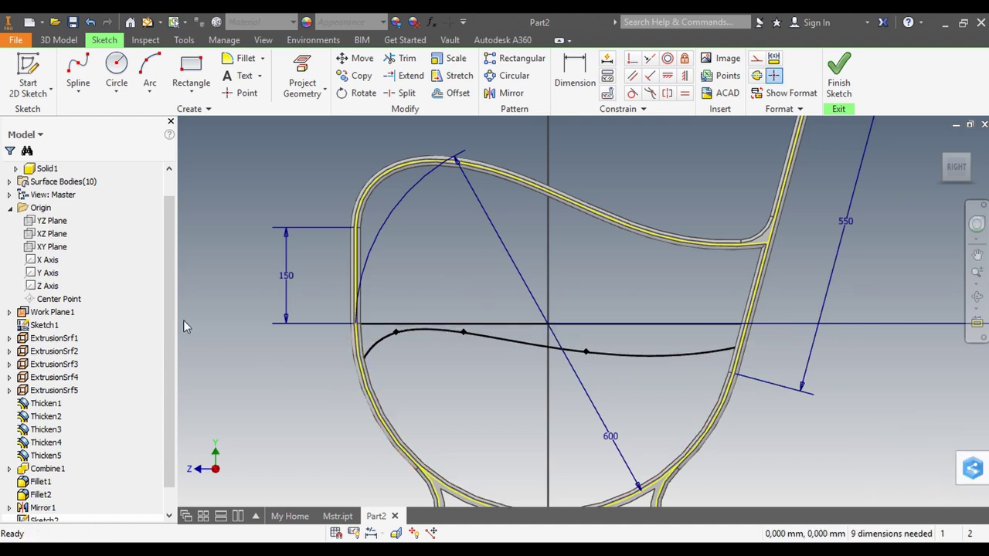
Extrude the seat spline as a surface, direction flipped, 1900 mm to the opposite frame.
{"action": "left_click", "coordinate": [58, 40]}
{"action": "left_click", "coordinate": [75, 74]}
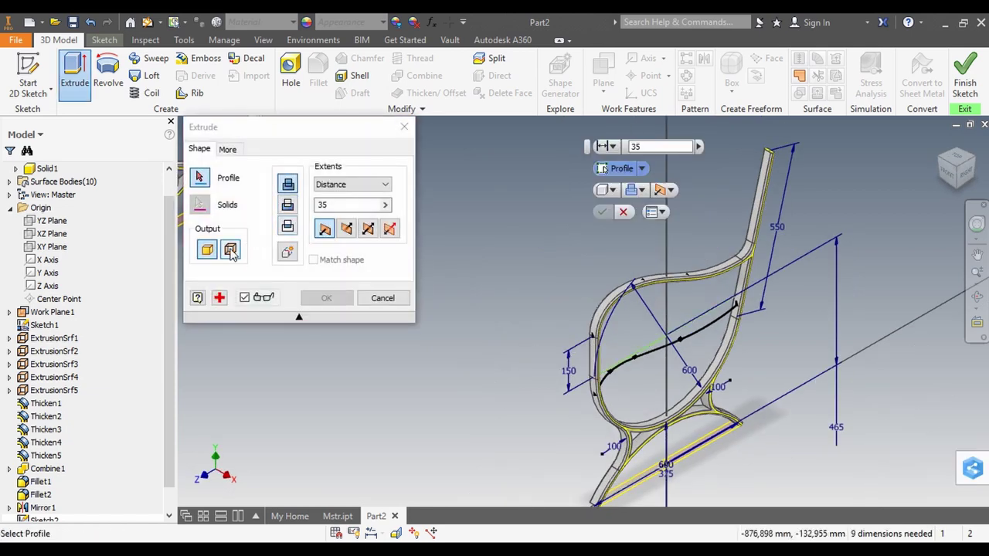
{"action": "left_click", "coordinate": [669, 356]}
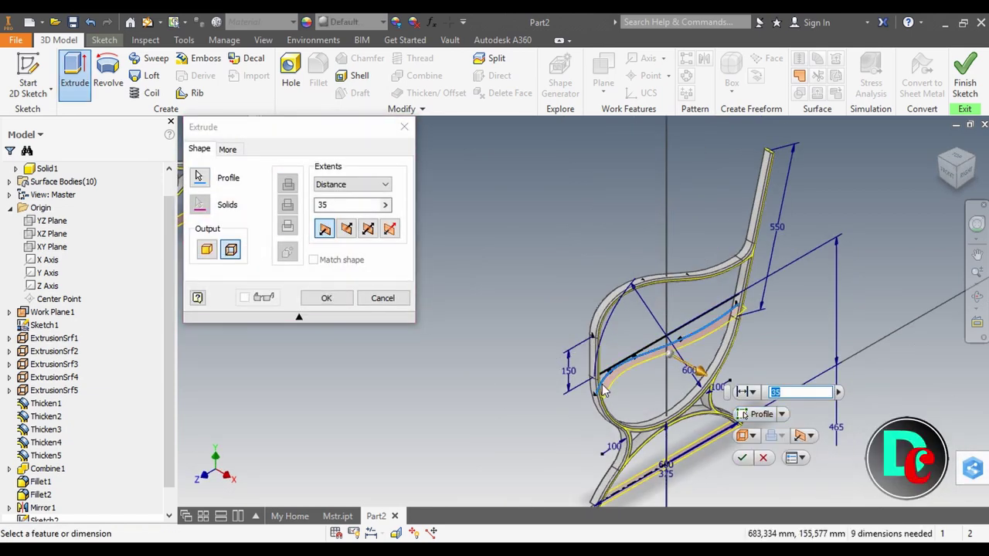
{"action": "left_click", "coordinate": [347, 230]}
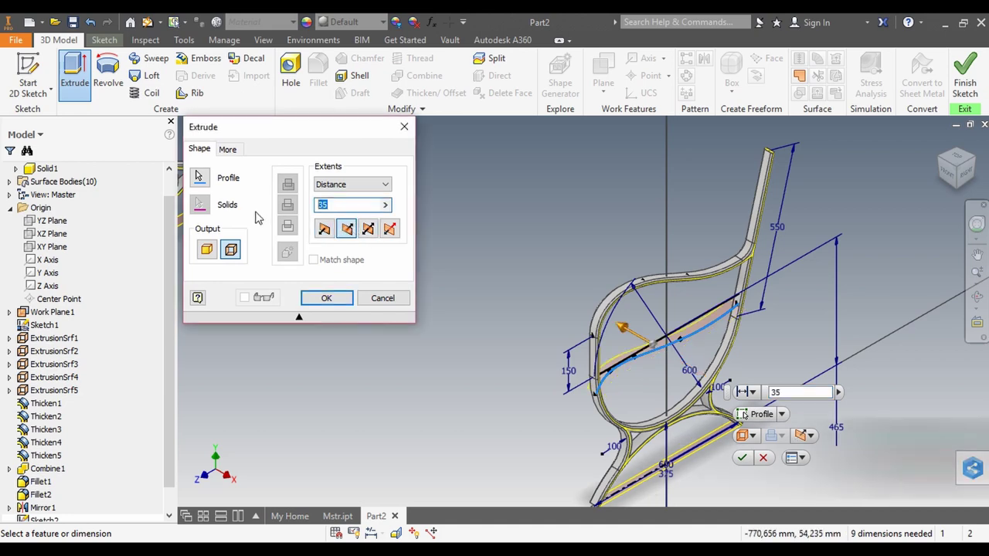
{"action": "type", "text": "1900"}
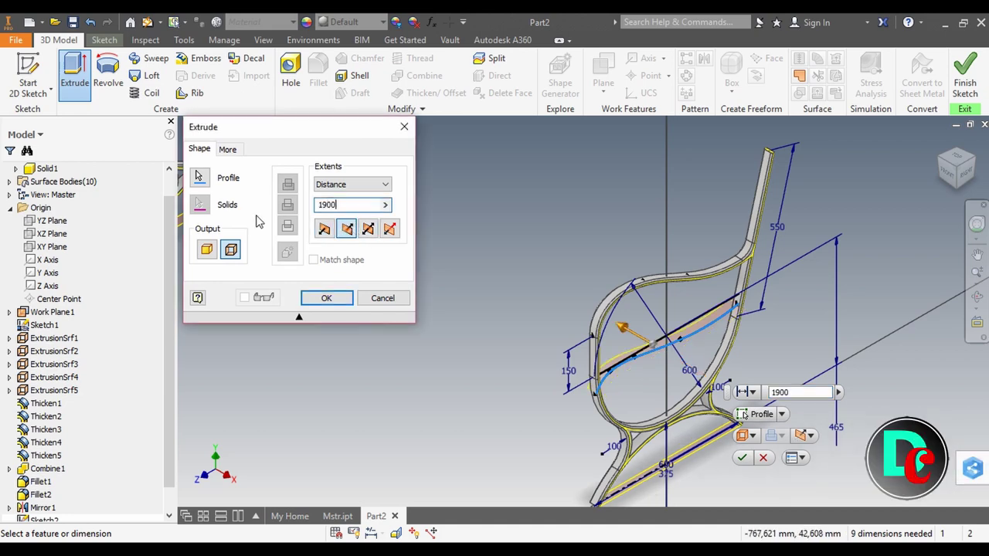
{"action": "scroll", "coordinate": [503, 301], "scroll_direction": "down", "scroll_amount": 3}
{"action": "middle_click_drag", "start_coordinate": [504, 301], "coordinate": [685, 436]}
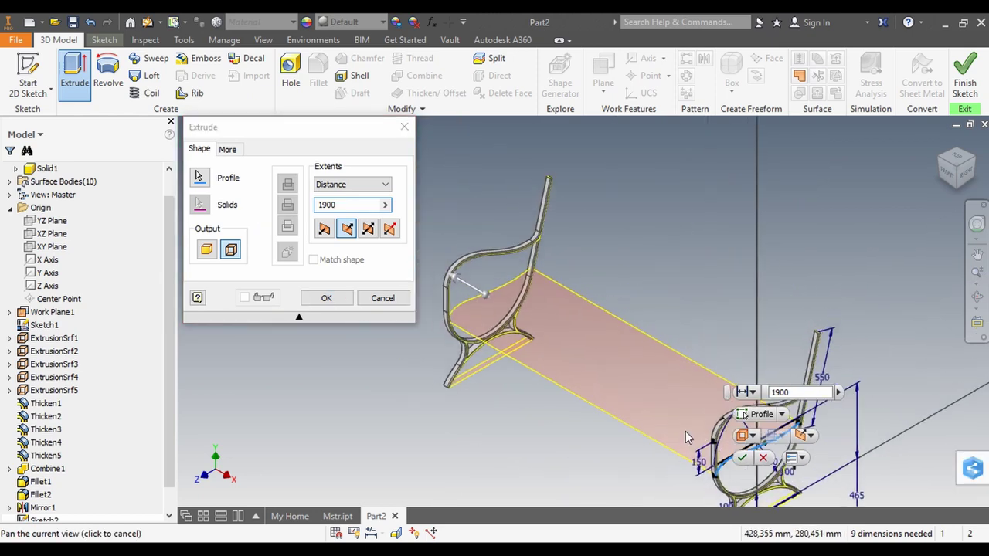
{"action": "scroll", "coordinate": [453, 279], "scroll_direction": "up", "scroll_amount": 3}
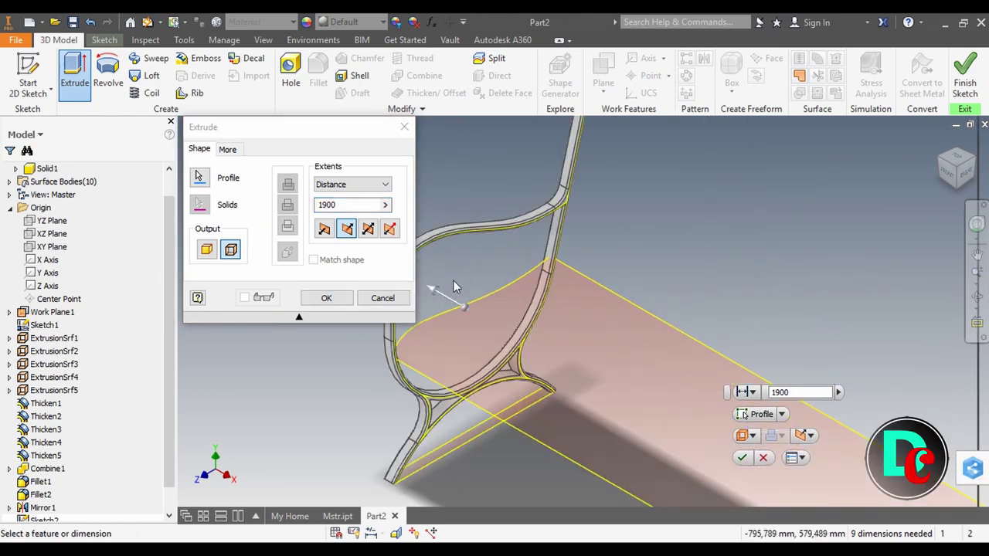
{"action": "left_click", "coordinate": [342, 301]}
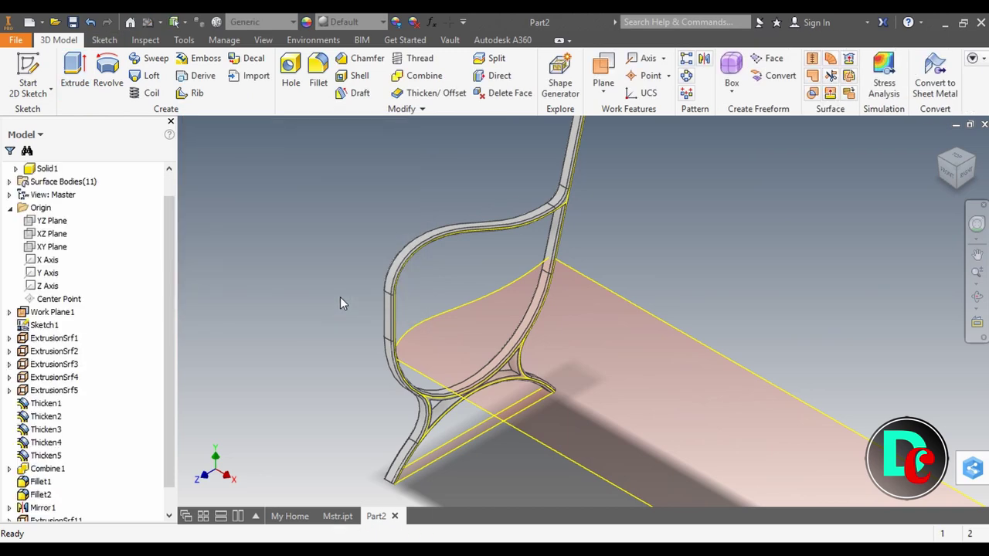
Thicken the seat surface by 15 mm into a solid seat panel.
{"action": "left_click", "coordinate": [75, 74]}
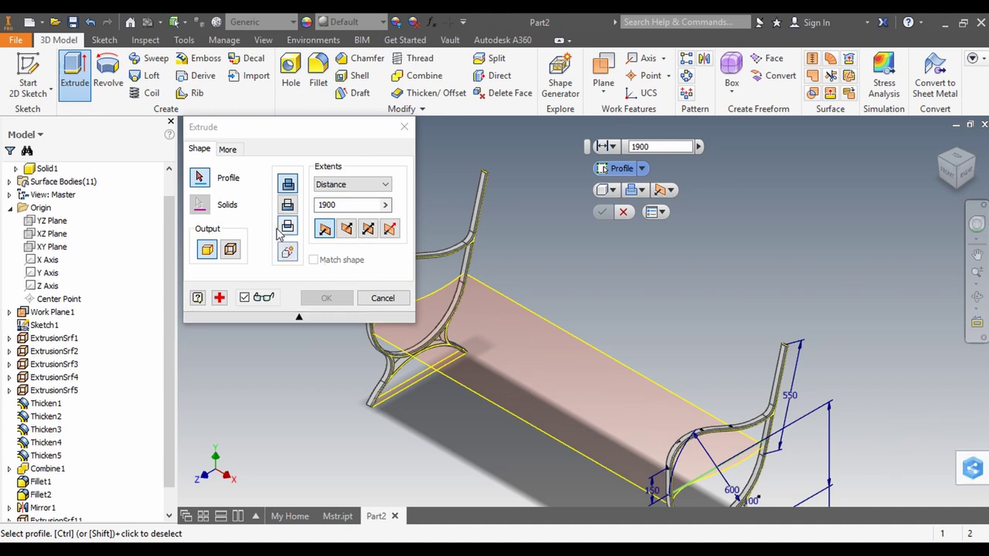
{"action": "left_click", "coordinate": [403, 128]}
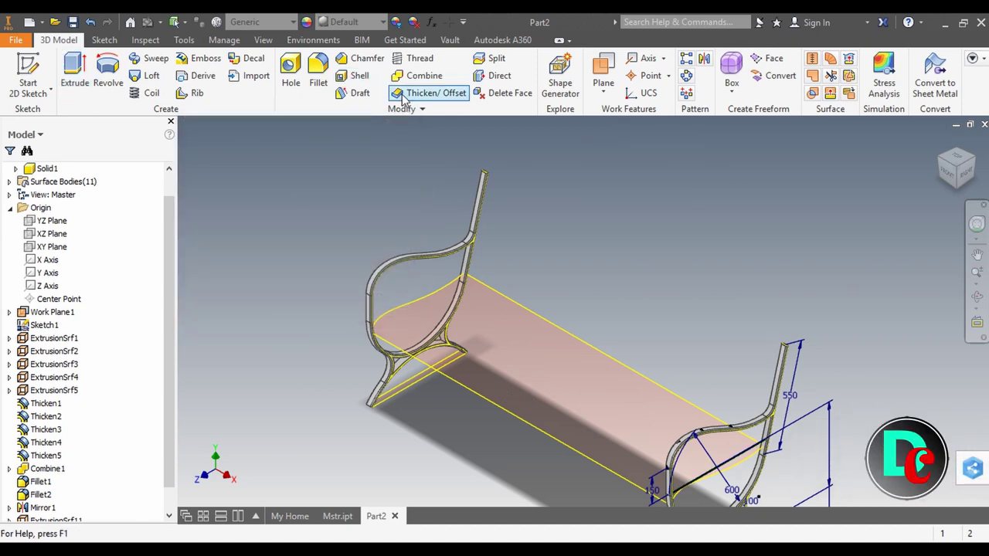
{"action": "left_click", "coordinate": [429, 93]}
{"action": "left_click", "coordinate": [553, 366]}
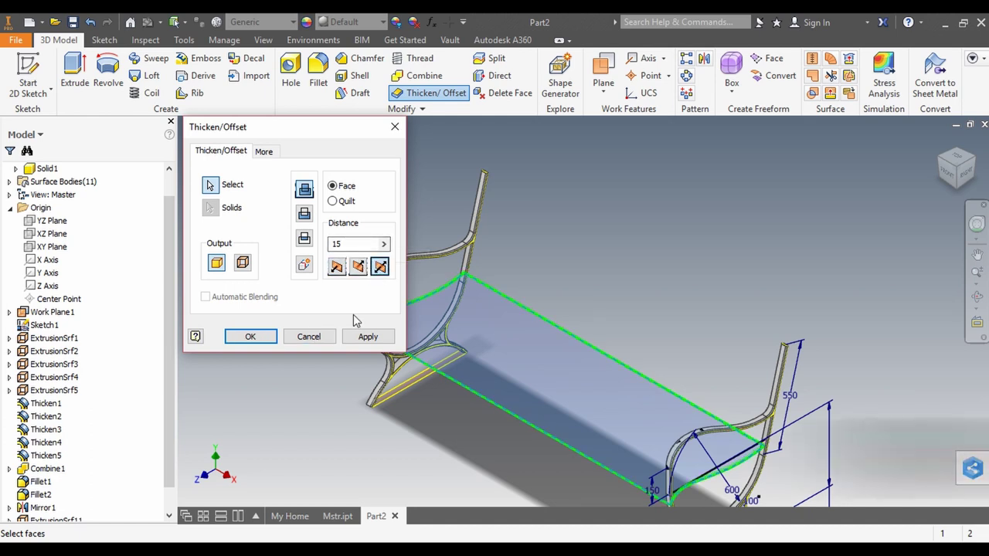
{"action": "left_click", "coordinate": [249, 338]}
{"action": "scroll", "coordinate": [431, 296], "scroll_direction": "up", "scroll_amount": 5}
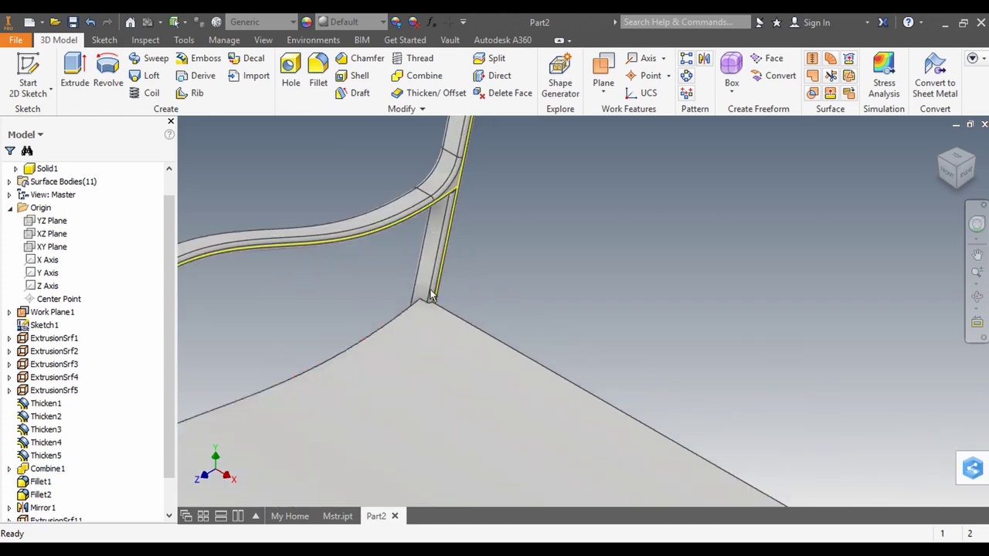
Fillet twelve edges where the seat meets the side frame with a 25 mm radius.
{"action": "left_click", "coordinate": [319, 73]}
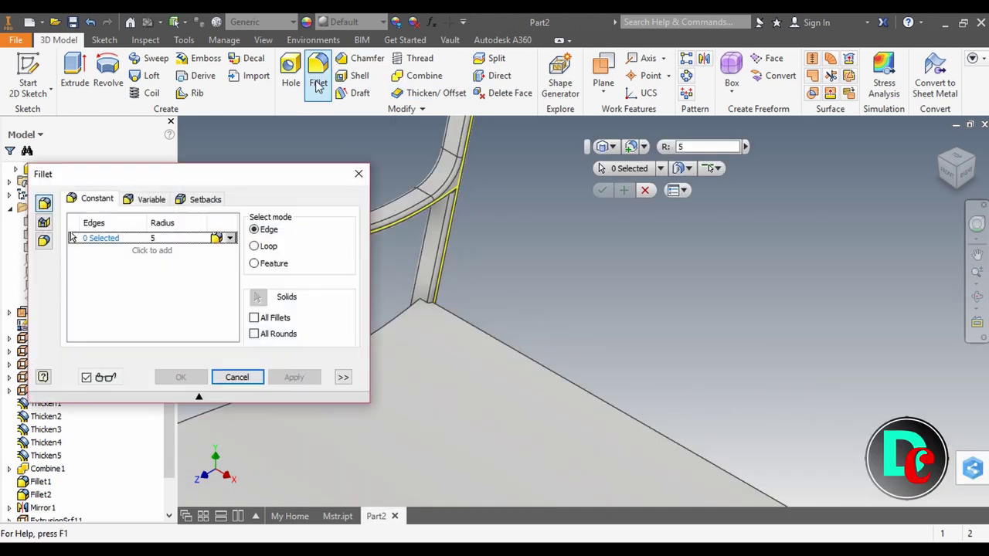
{"action": "left_click", "coordinate": [716, 147]}
{"action": "type", "text": "25"}
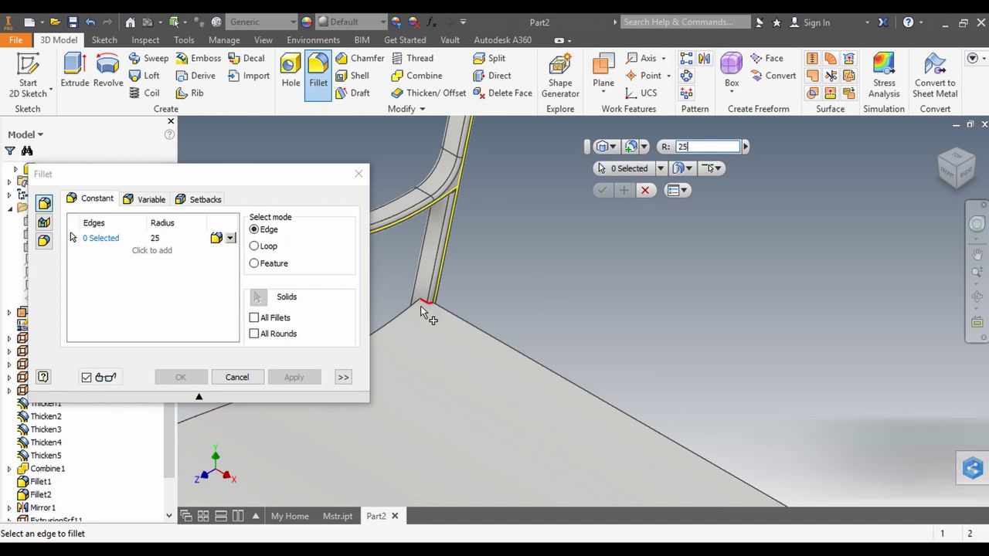
{"action": "left_click", "coordinate": [427, 303]}
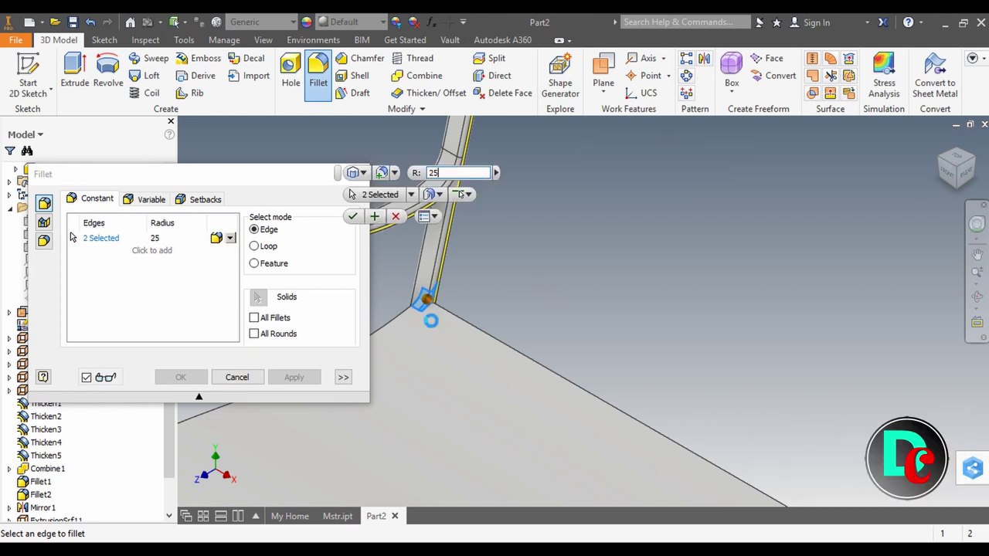
{"action": "middle_click_drag", "start_coordinate": [431, 320], "coordinate": [468, 414]}
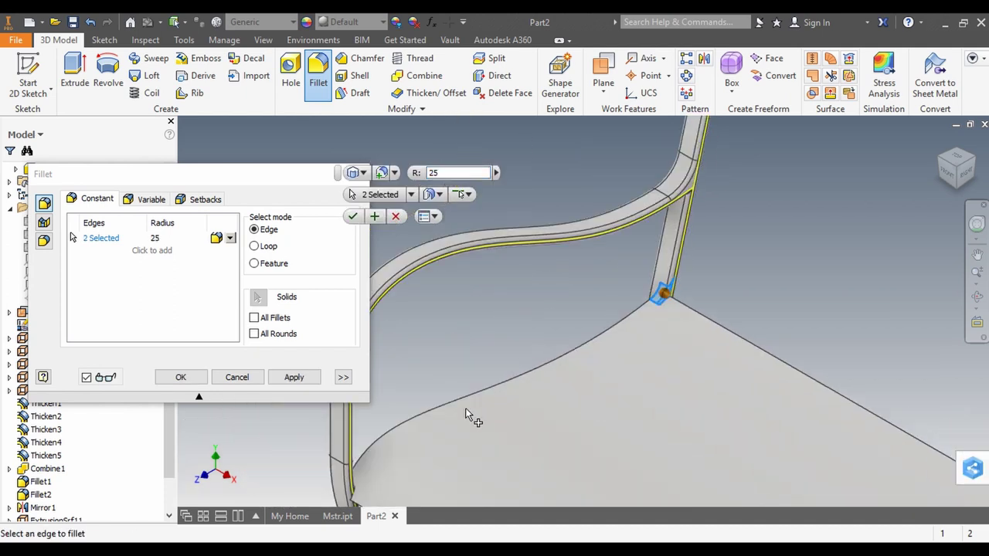
{"action": "left_click", "coordinate": [353, 488]}
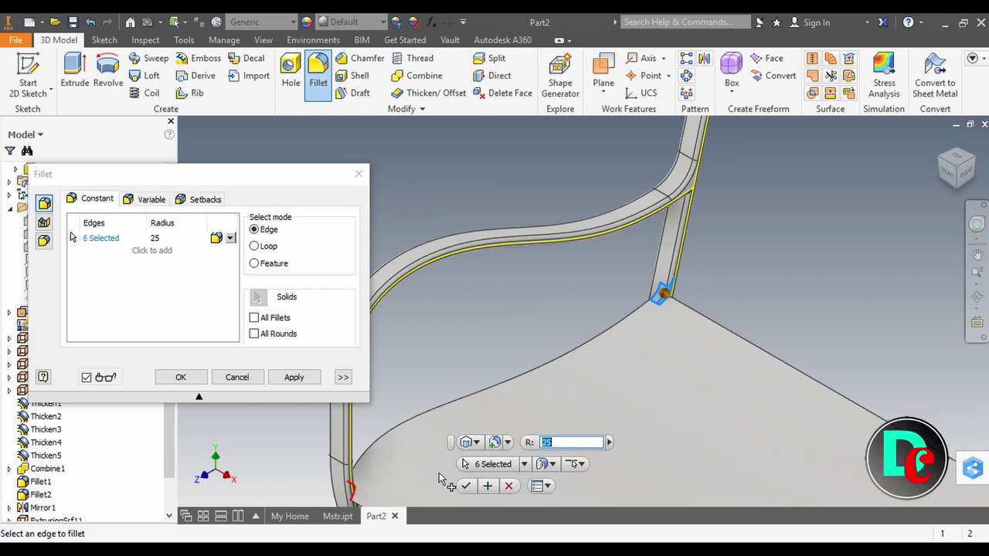
{"action": "scroll", "coordinate": [413, 464], "scroll_direction": "down", "scroll_amount": 3}
{"action": "scroll", "coordinate": [400, 435], "scroll_direction": "down", "scroll_amount": 2}
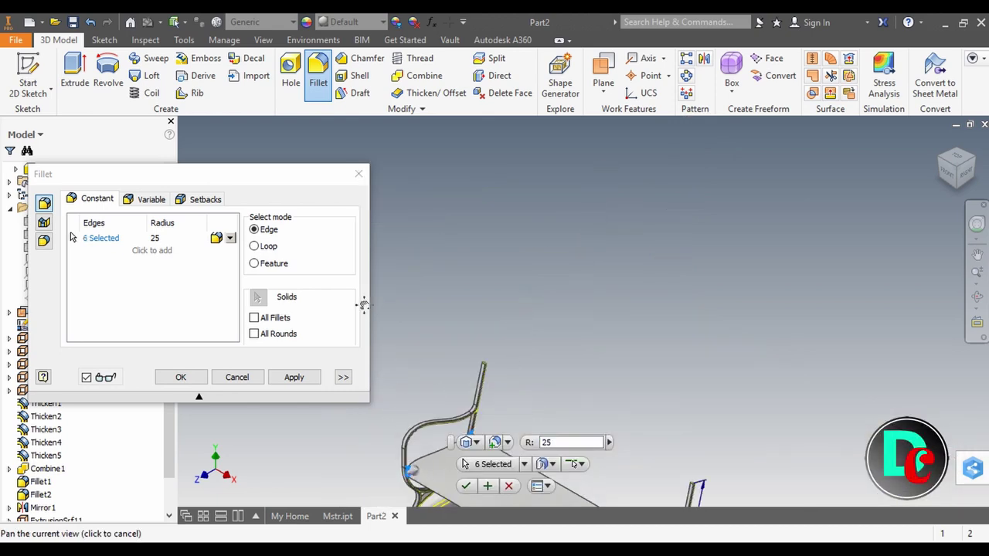
{"action": "left_click_drag", "start_coordinate": [363, 305], "coordinate": [352, 275]}
{"action": "scroll", "coordinate": [433, 337], "scroll_direction": "up", "scroll_amount": 3}
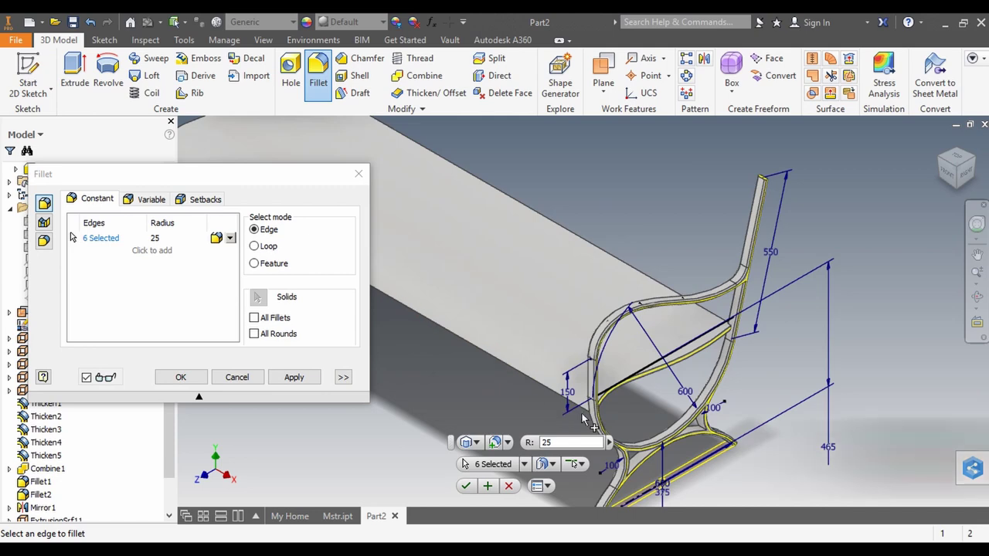
{"action": "scroll", "coordinate": [585, 417], "scroll_direction": "up", "scroll_amount": 2}
{"action": "scroll", "coordinate": [589, 416], "scroll_direction": "up", "scroll_amount": 2}
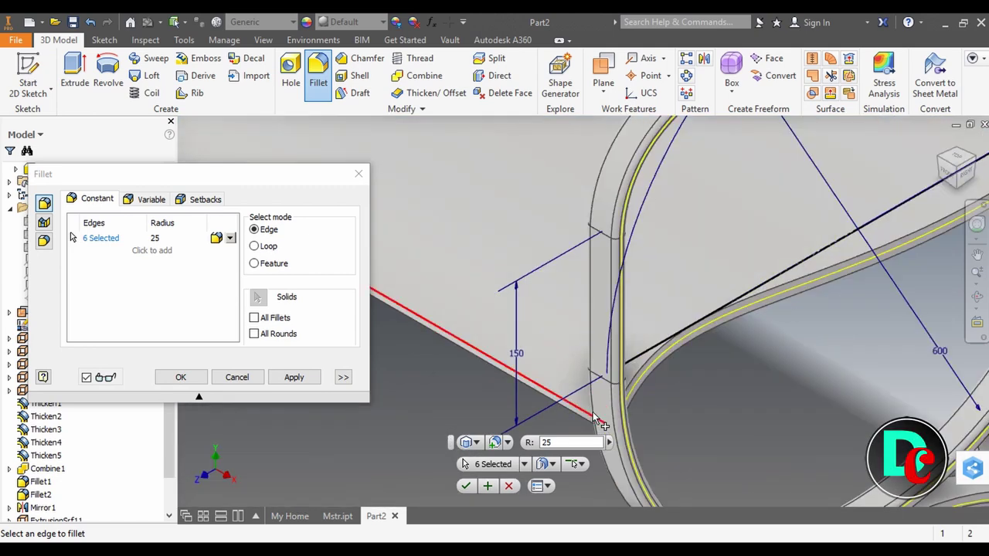
{"action": "left_click", "coordinate": [596, 424]}
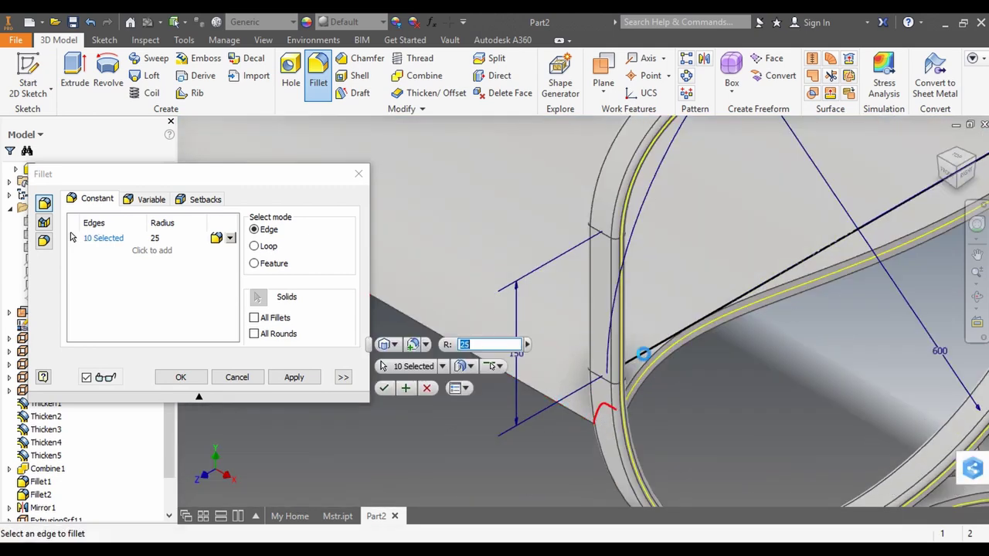
{"action": "scroll", "coordinate": [647, 359], "scroll_direction": "down", "scroll_amount": 2}
{"action": "scroll", "coordinate": [657, 354], "scroll_direction": "down", "scroll_amount": 2}
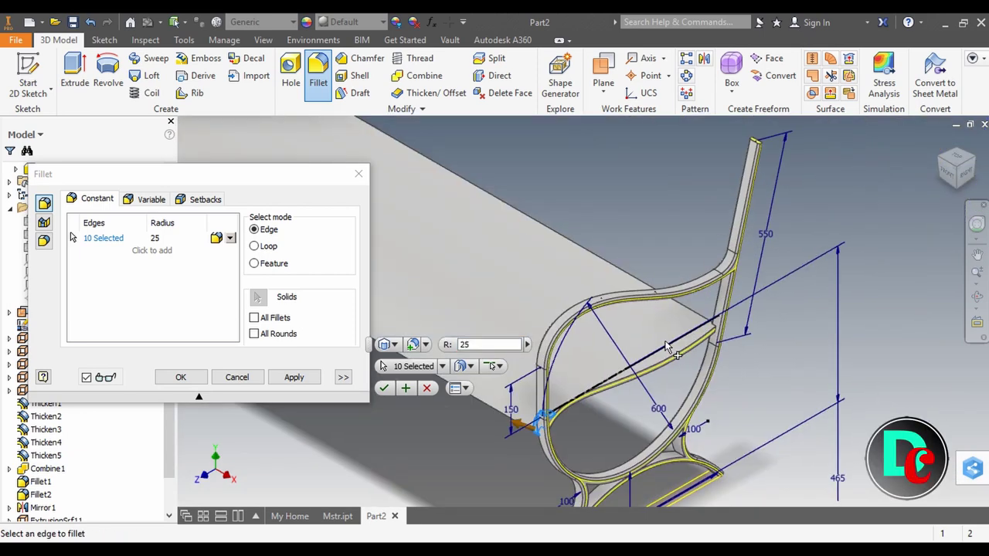
{"action": "left_click", "coordinate": [715, 327]}
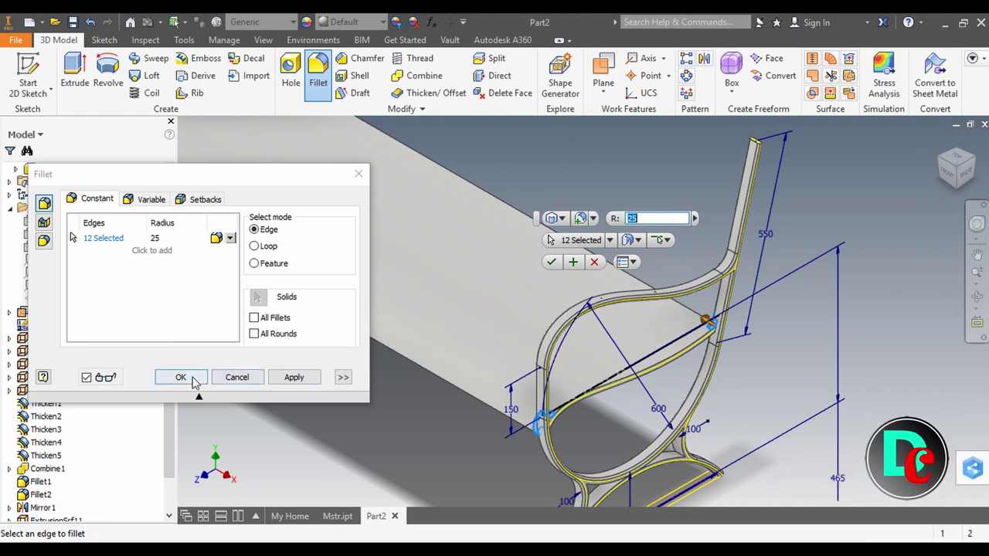
{"action": "left_click", "coordinate": [192, 377]}
Start a new sketch on the XZ Plane.
{"action": "scroll", "coordinate": [260, 372], "scroll_direction": "down", "scroll_amount": 2}
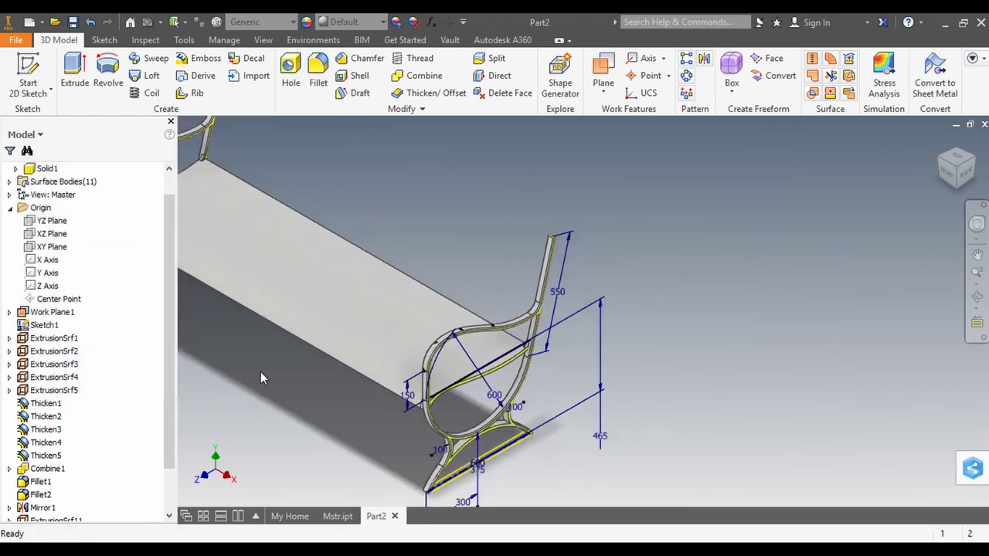
{"action": "left_click_drag", "start_coordinate": [327, 378], "coordinate": [545, 404]}
{"action": "scroll", "coordinate": [545, 404], "scroll_direction": "down", "scroll_amount": 2}
{"action": "key", "text": "Escape"}
{"action": "scroll", "coordinate": [543, 407], "scroll_direction": "down", "scroll_amount": 1}
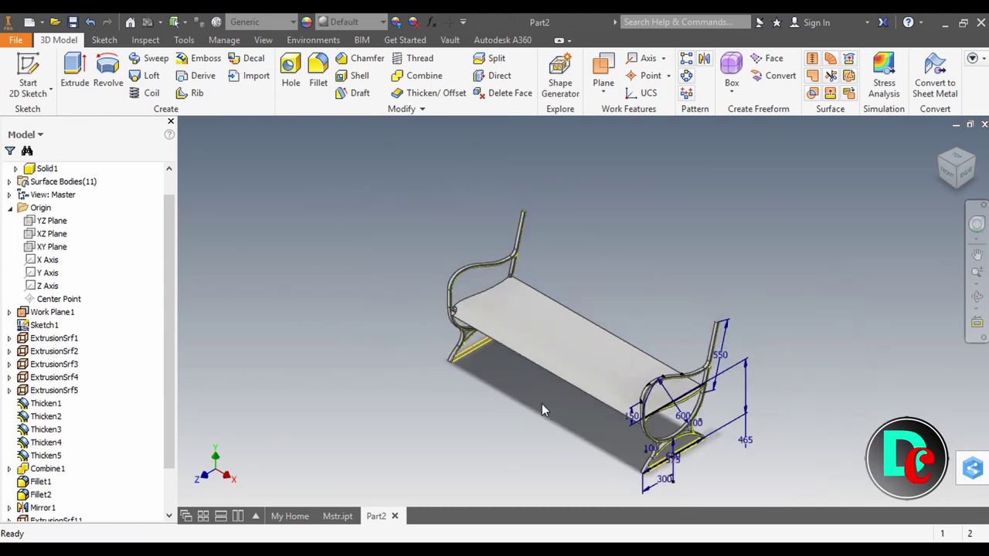
{"action": "scroll", "coordinate": [572, 337], "scroll_direction": "up", "scroll_amount": 2}
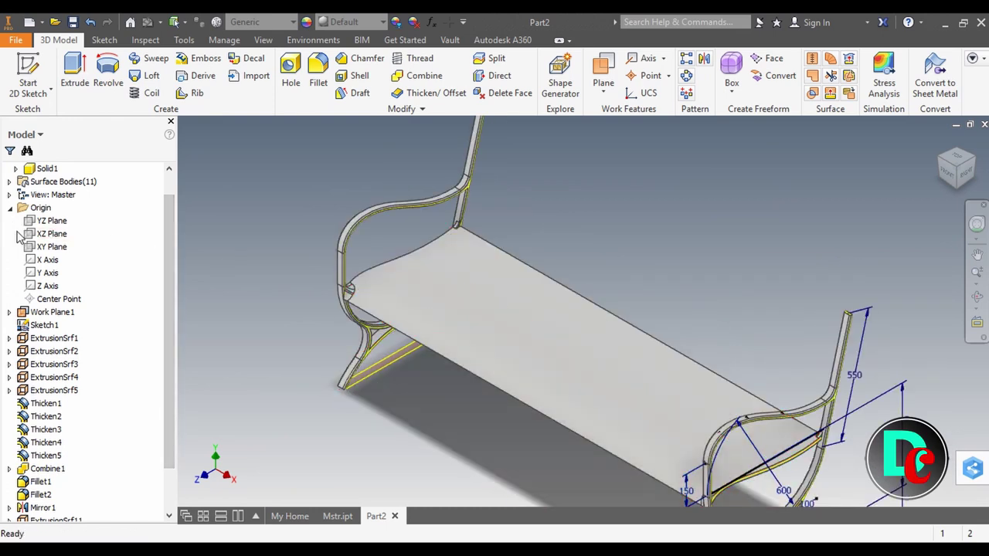
{"action": "left_click", "coordinate": [67, 238]}
{"action": "right_click", "coordinate": [63, 232]}
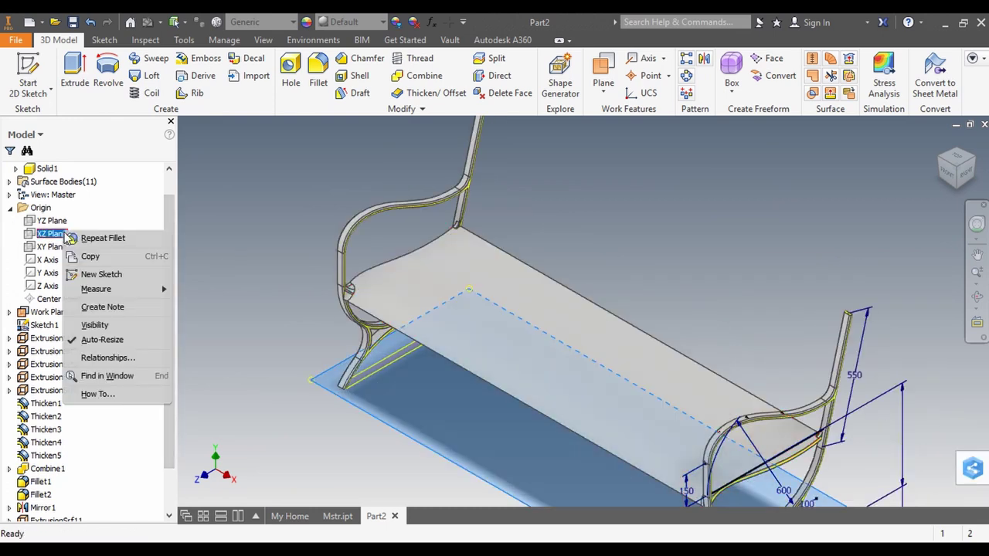
{"action": "left_click", "coordinate": [88, 274]}
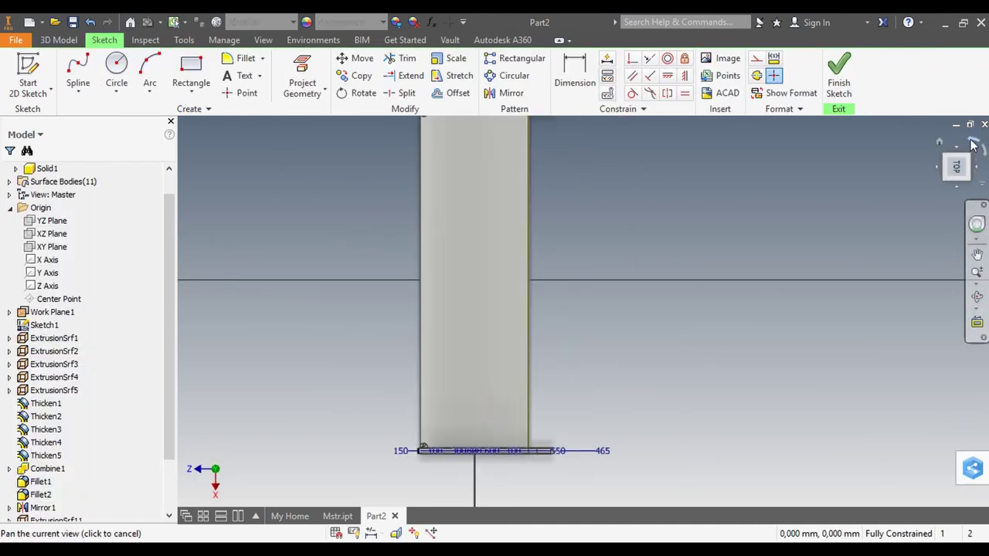
View the bench from below and draw a long thin rectangle near the seat's top-left.
{"action": "left_click", "coordinate": [972, 145]}
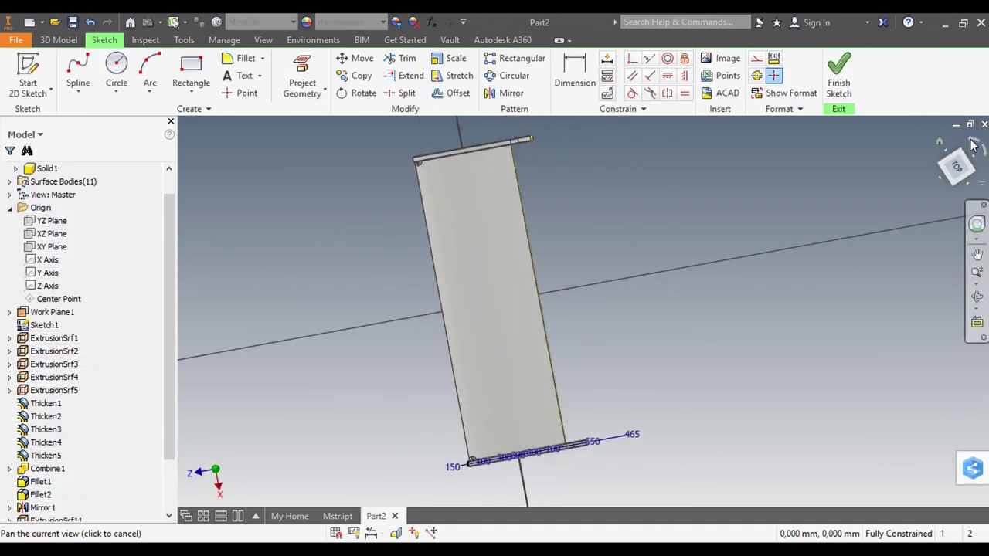
{"action": "left_click", "coordinate": [960, 193]}
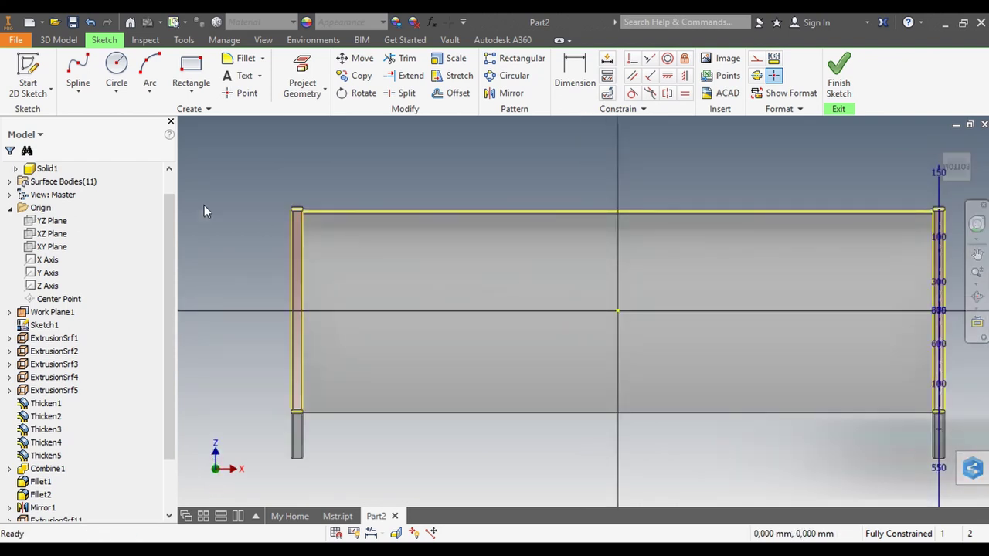
{"action": "left_click", "coordinate": [190, 73]}
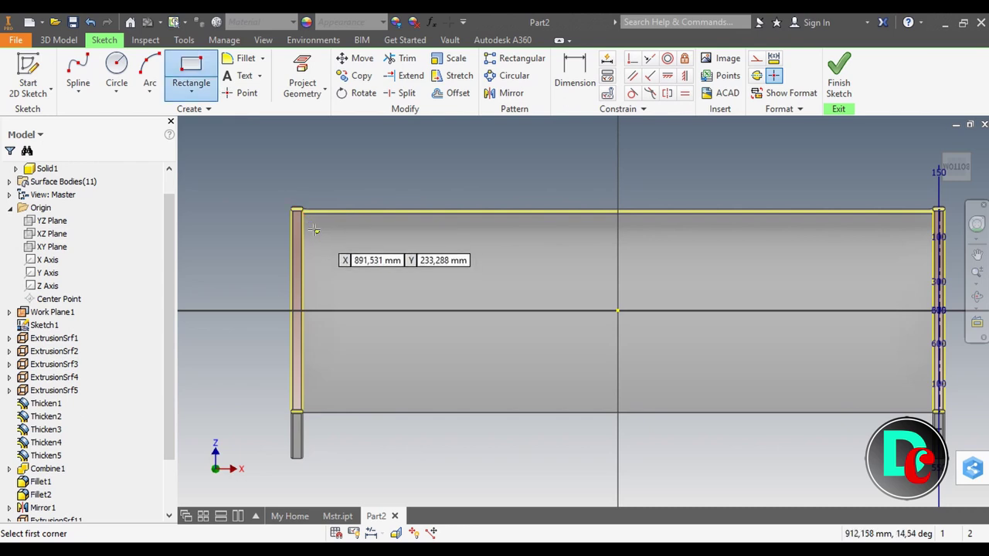
{"action": "left_click", "coordinate": [313, 226]}
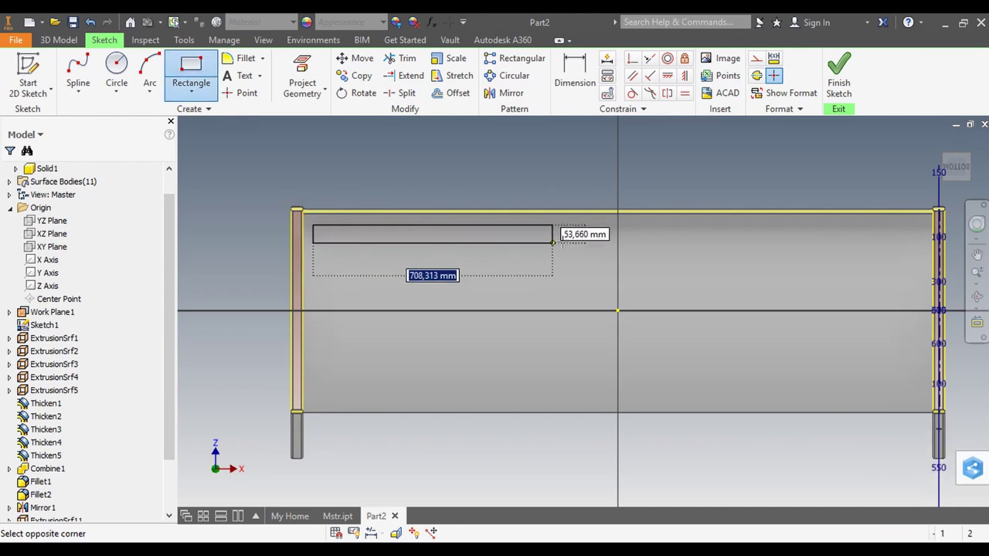
{"action": "left_click", "coordinate": [598, 240]}
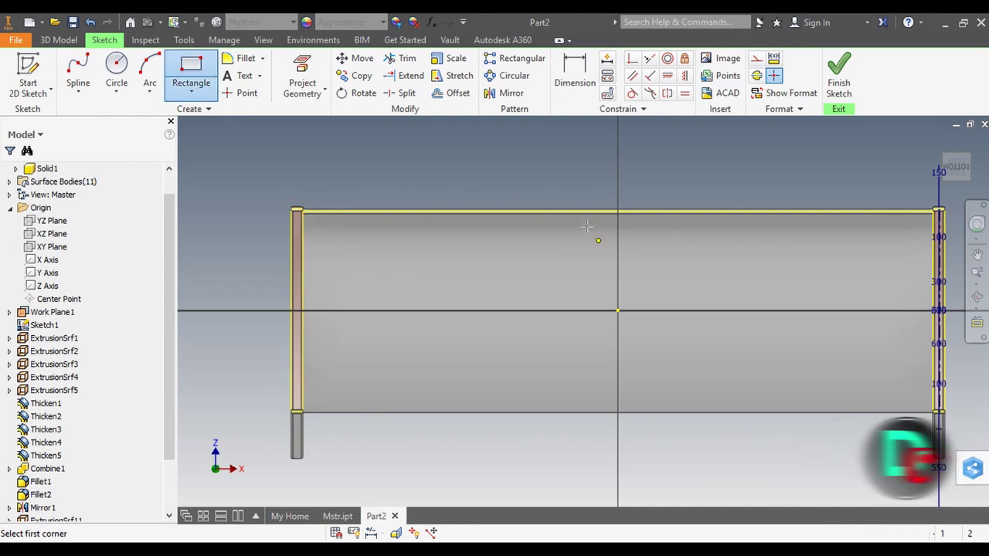
{"action": "right_click", "coordinate": [550, 164]}
{"action": "left_click", "coordinate": [560, 160]}
Dimension the slot rectangle 25 mm from the seat edge and 50 mm tall.
{"action": "left_click", "coordinate": [572, 70]}
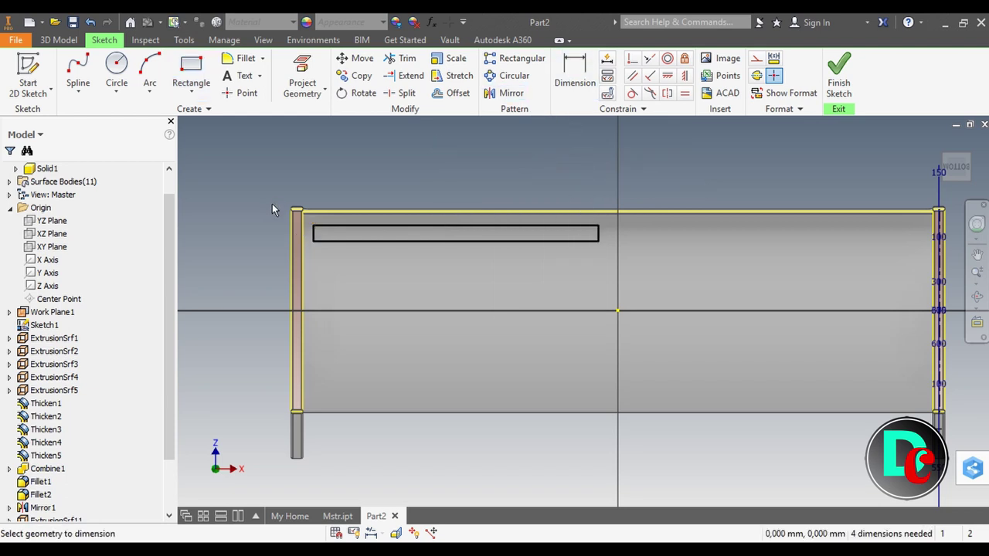
{"action": "scroll", "coordinate": [271, 204], "scroll_direction": "up", "scroll_amount": 2}
{"action": "scroll", "coordinate": [272, 204], "scroll_direction": "up", "scroll_amount": 2}
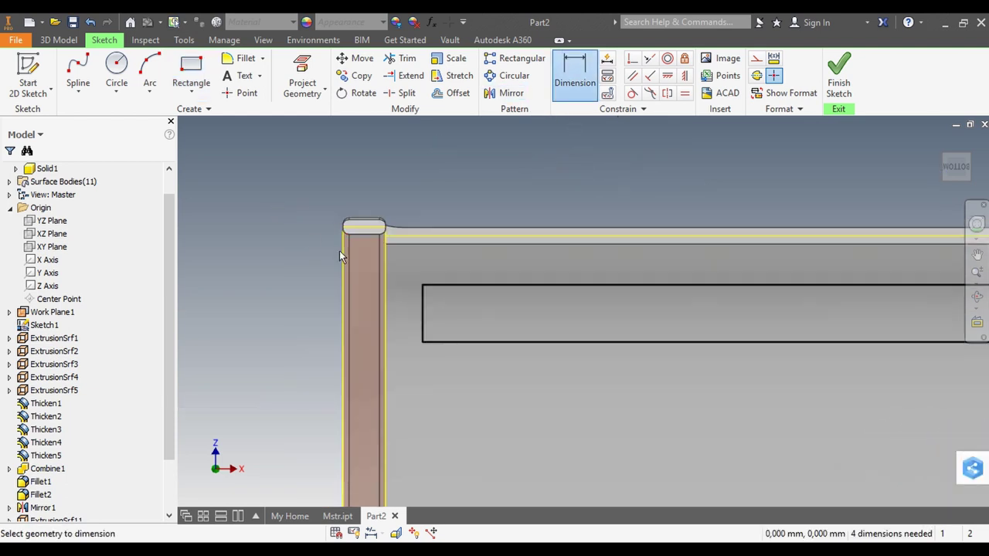
{"action": "left_click", "coordinate": [464, 286]}
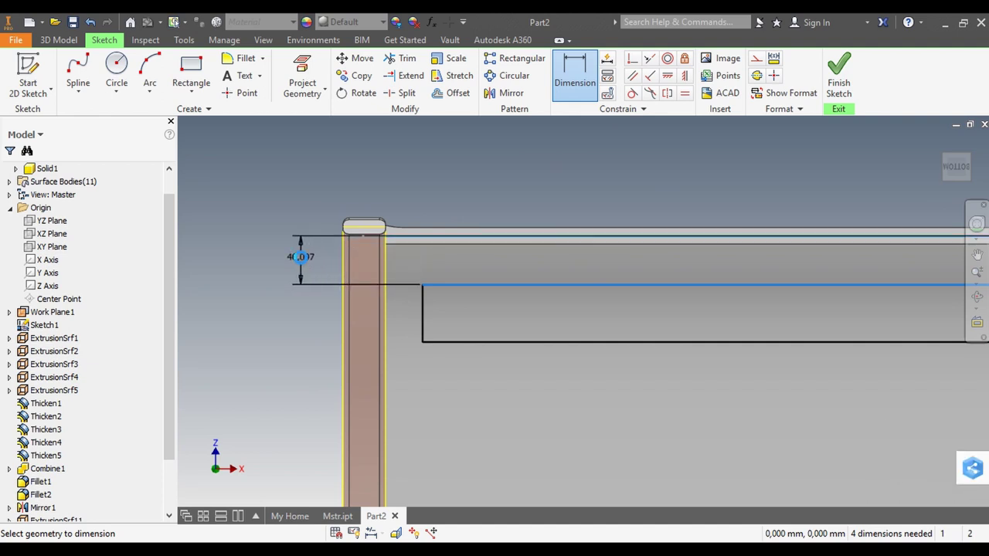
{"action": "left_click", "coordinate": [300, 257]}
{"action": "type", "text": "25"}
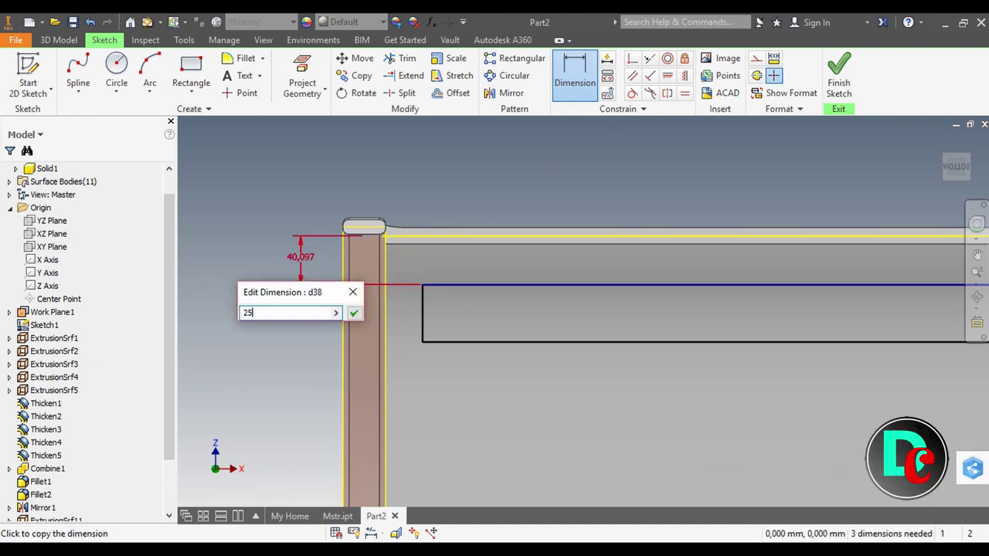
{"action": "key", "text": "Return"}
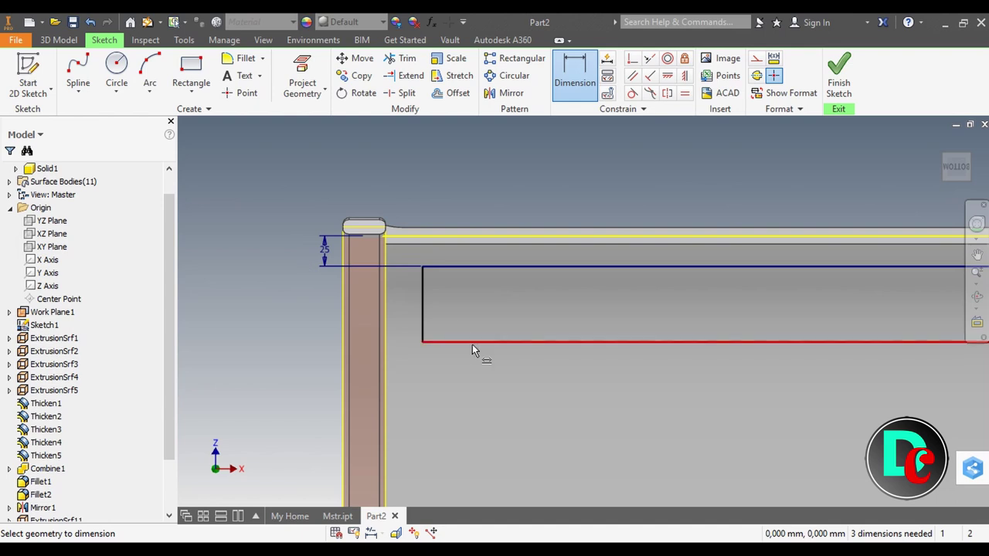
{"action": "left_click", "coordinate": [472, 341]}
{"action": "left_click", "coordinate": [474, 265]}
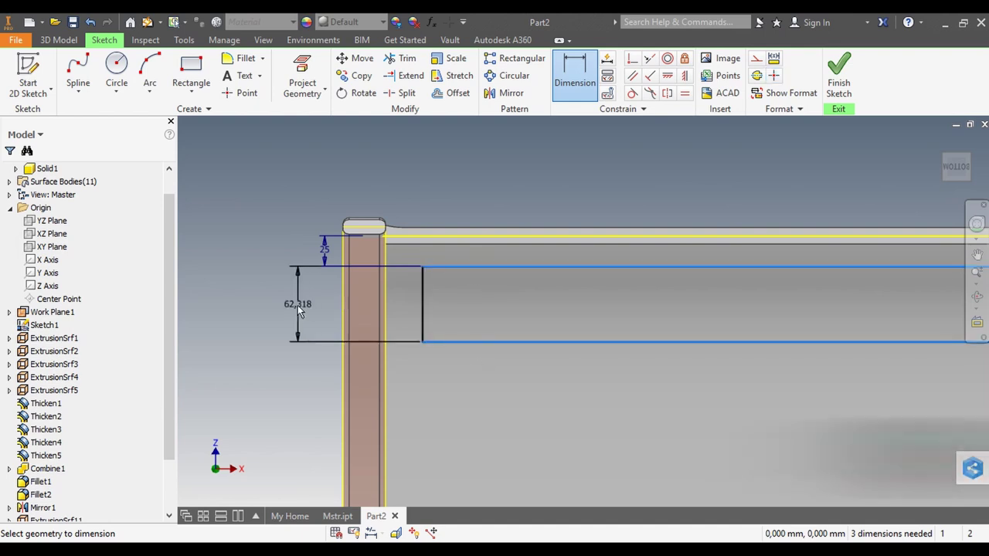
{"action": "left_click", "coordinate": [292, 306]}
{"action": "type", "text": "50"}
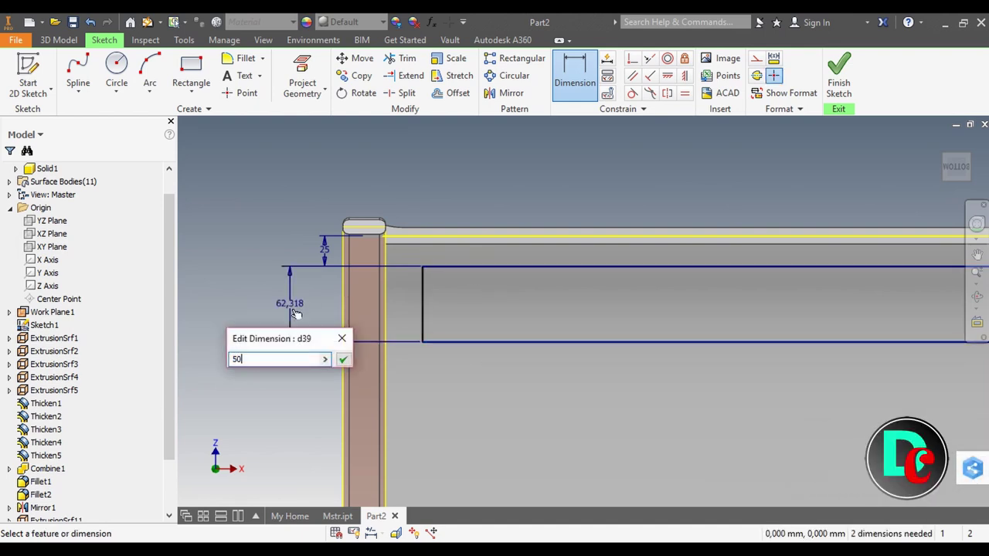
{"action": "key", "text": "Return"}
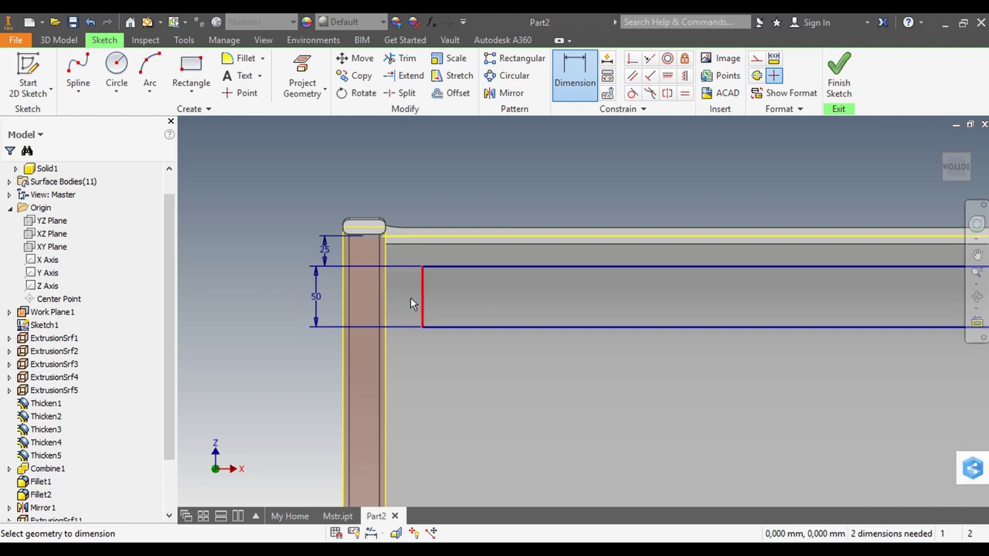
Dimension the rectangle 50 mm from the left post and 65 mm from the centre axis.
{"action": "left_click", "coordinate": [388, 296]}
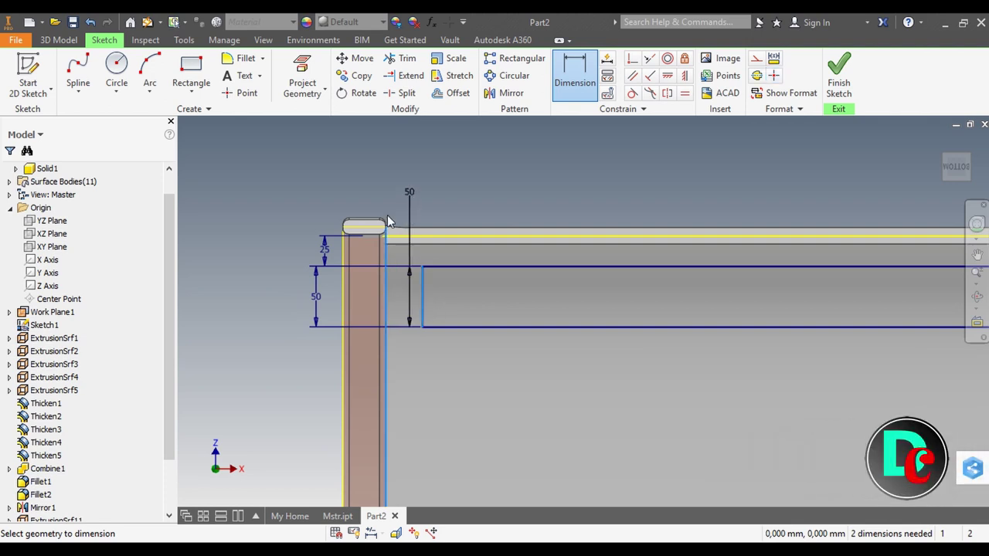
{"action": "left_click", "coordinate": [422, 258]}
{"action": "left_click", "coordinate": [407, 185]}
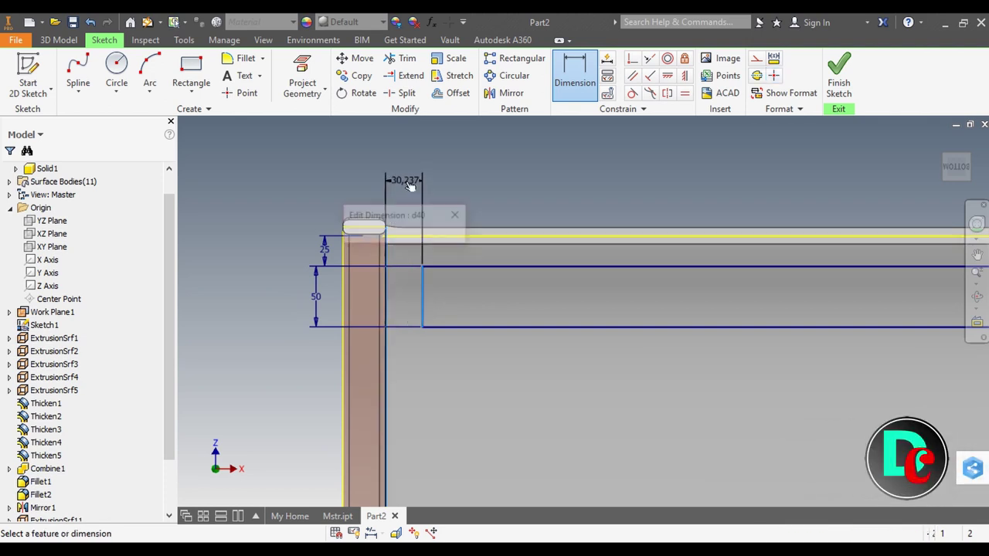
{"action": "type", "text": "50"}
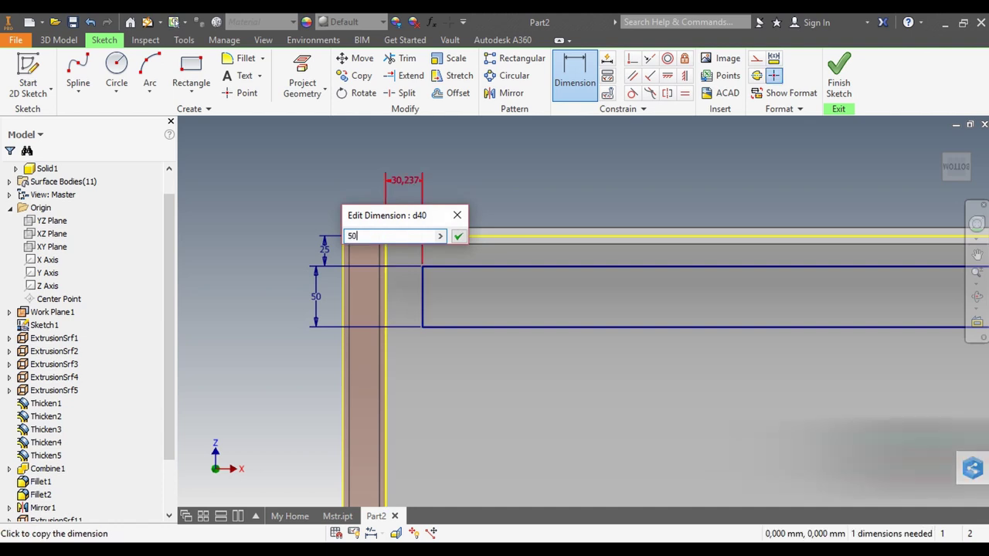
{"action": "key", "text": "Return"}
{"action": "scroll", "coordinate": [597, 258], "scroll_direction": "down", "scroll_amount": 3}
{"action": "scroll", "coordinate": [592, 263], "scroll_direction": "down", "scroll_amount": 3}
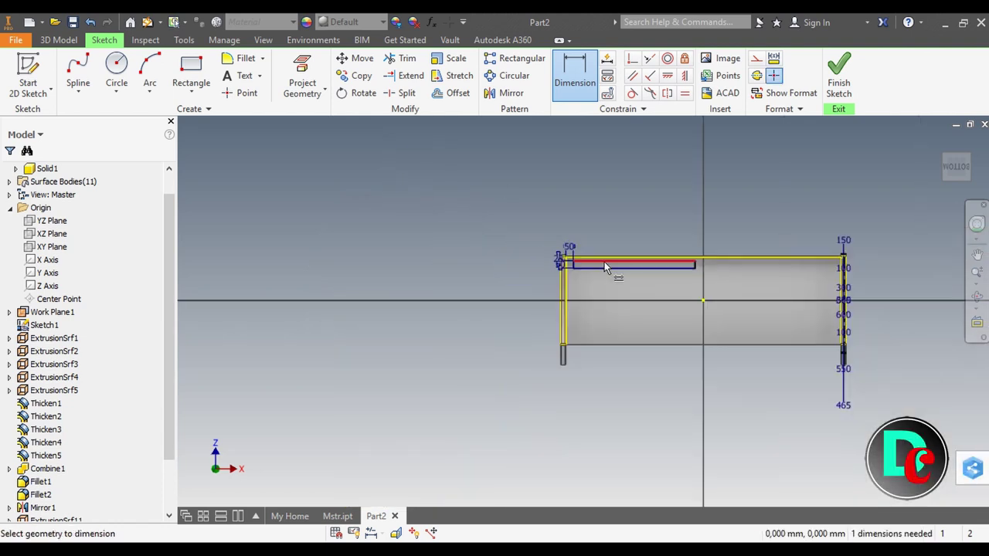
{"action": "scroll", "coordinate": [694, 267], "scroll_direction": "up", "scroll_amount": 4}
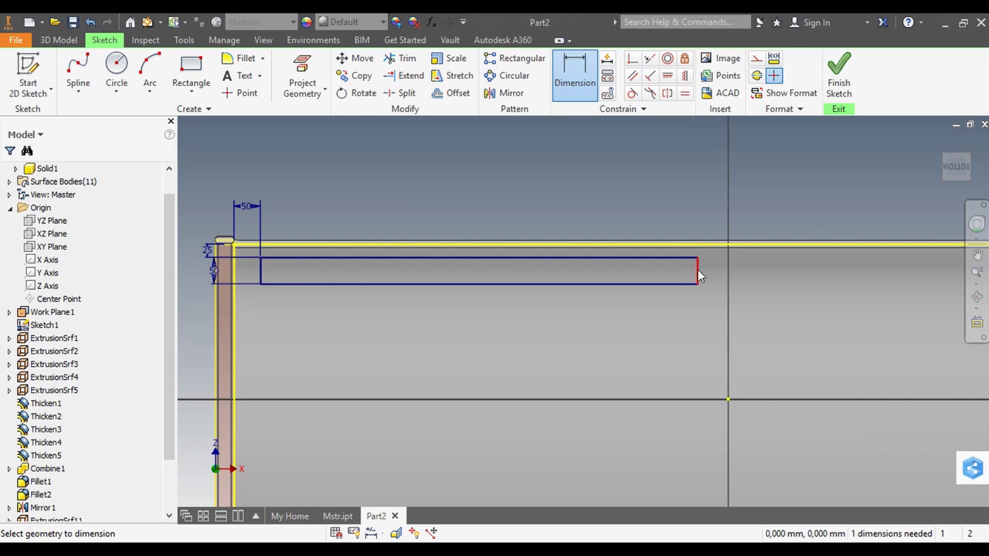
{"action": "left_click", "coordinate": [728, 402]}
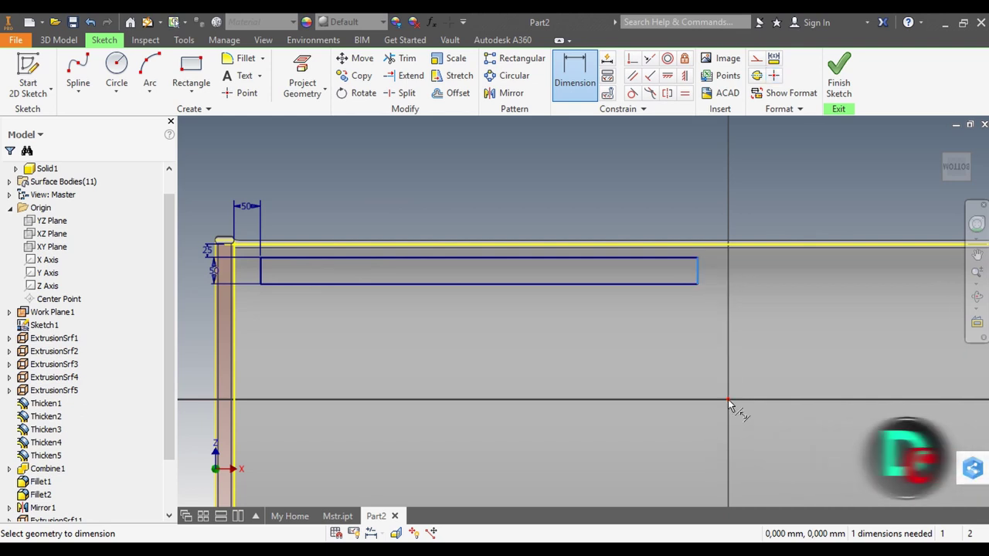
{"action": "left_click", "coordinate": [713, 202]}
{"action": "type", "text": "65"}
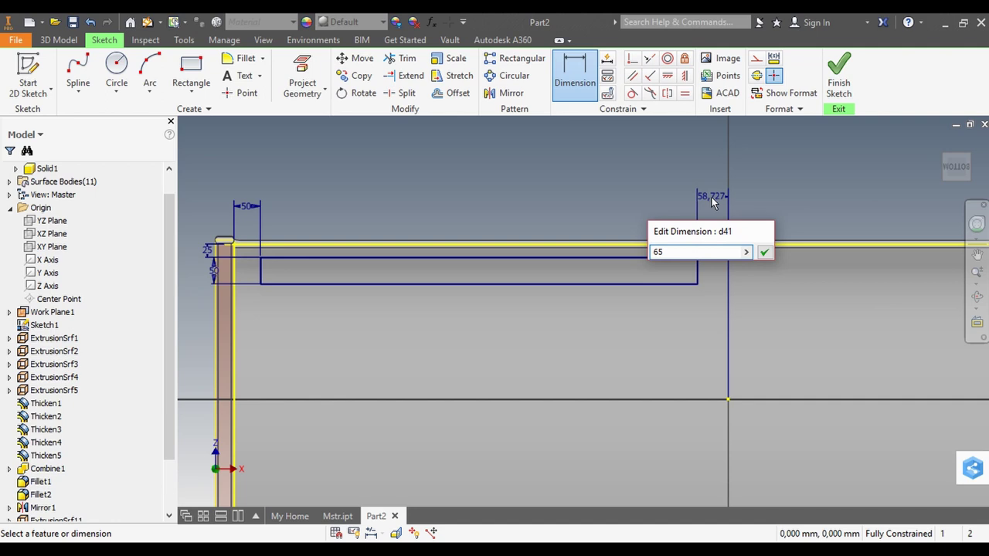
{"action": "key", "text": "Return"}
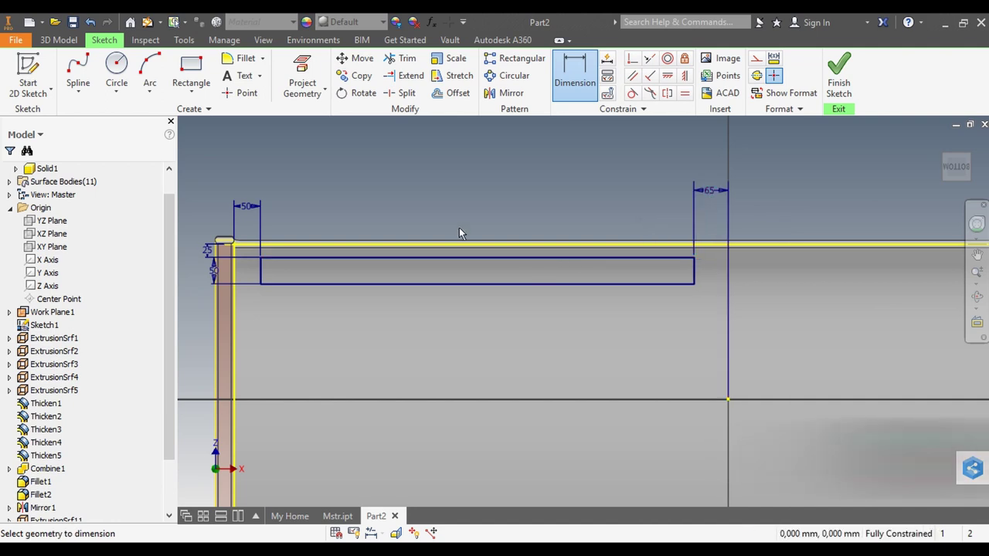
{"action": "scroll", "coordinate": [452, 220], "scroll_direction": "up", "scroll_amount": 3}
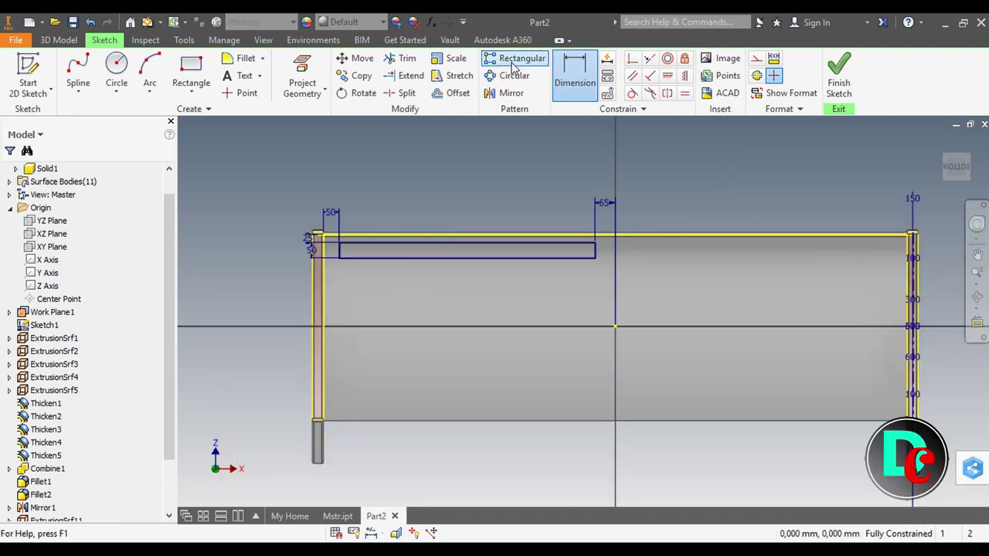
Pattern the slot rectangle along the vertical edge into 7 copies spaced 80 mm apart.
{"action": "left_click", "coordinate": [513, 66]}
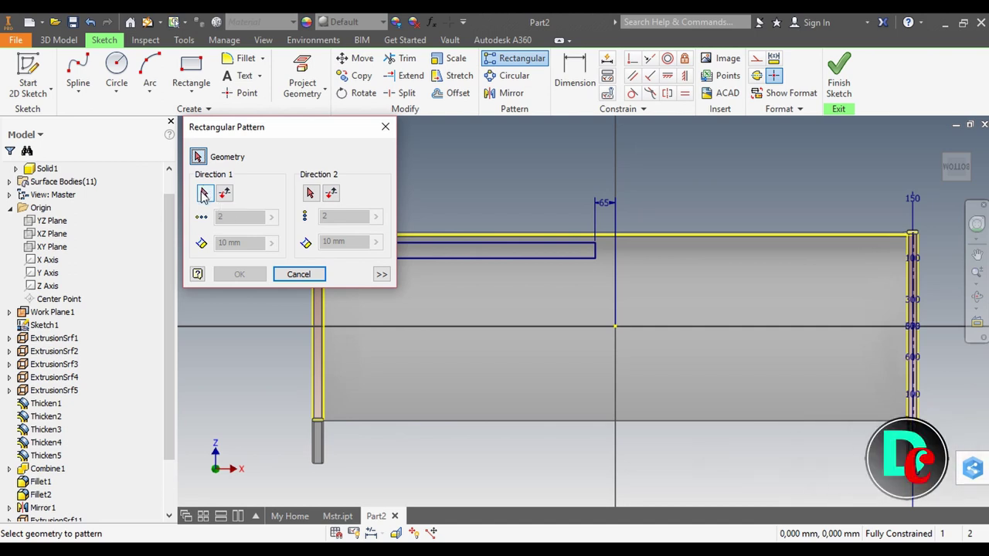
{"action": "middle_click_drag", "start_coordinate": [474, 232], "coordinate": [494, 271]}
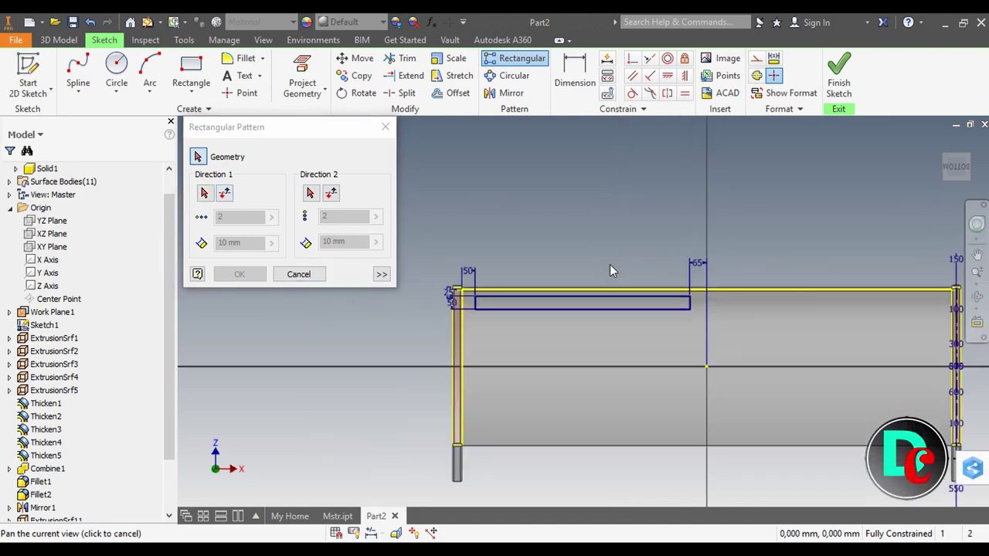
{"action": "left_click_drag", "start_coordinate": [480, 256], "coordinate": [715, 348]}
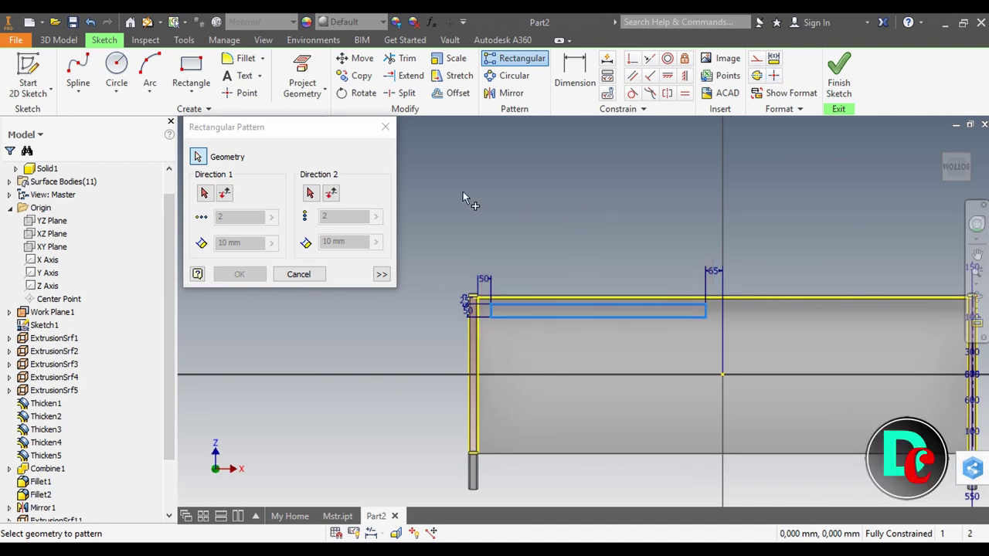
{"action": "left_click", "coordinate": [205, 195]}
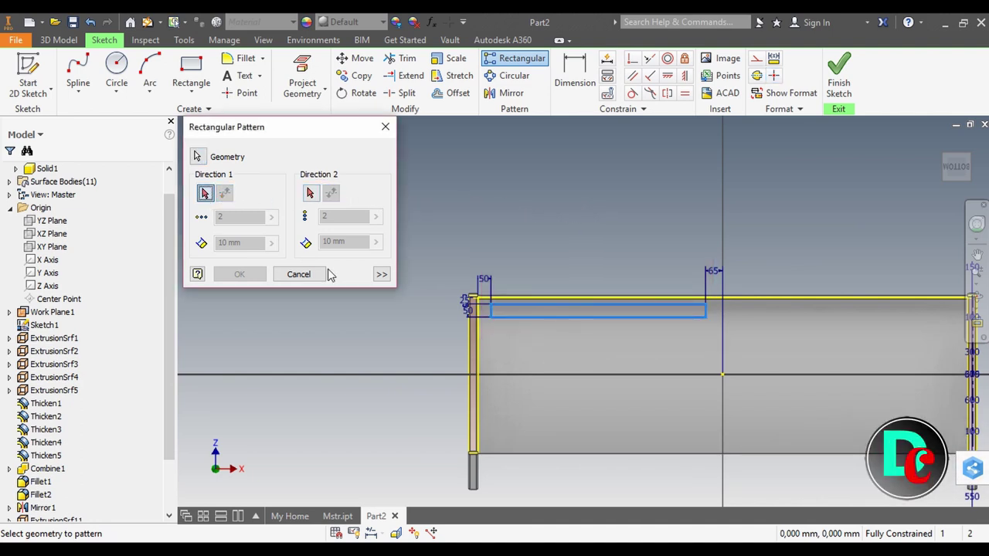
{"action": "left_click", "coordinate": [478, 357]}
{"action": "type", "text": "7"}
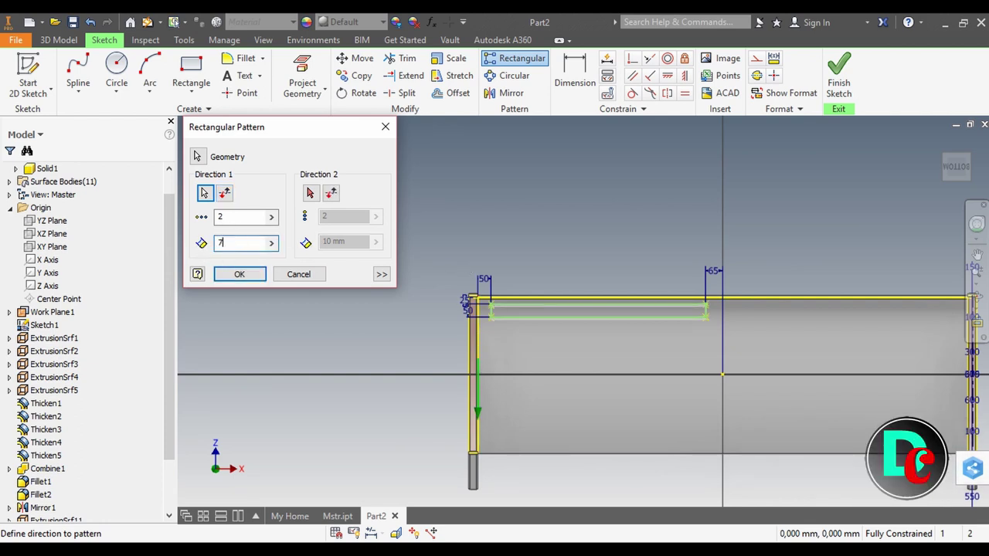
{"action": "type", "text": "5"}
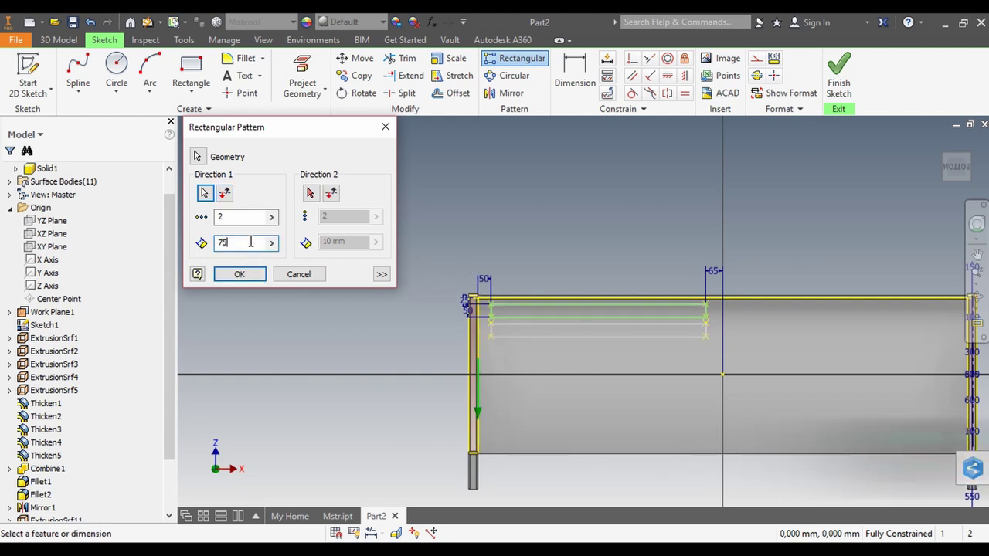
{"action": "key", "text": "BackSpace"}
{"action": "key", "text": "BackSpace"}
{"action": "type", "text": "80"}
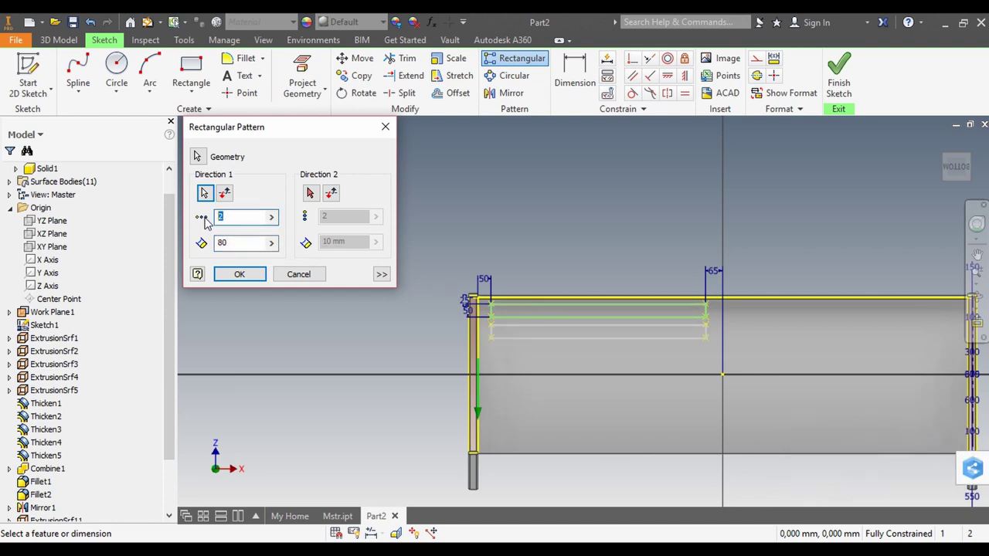
{"action": "type", "text": "7"}
{"action": "left_click", "coordinate": [246, 275]}
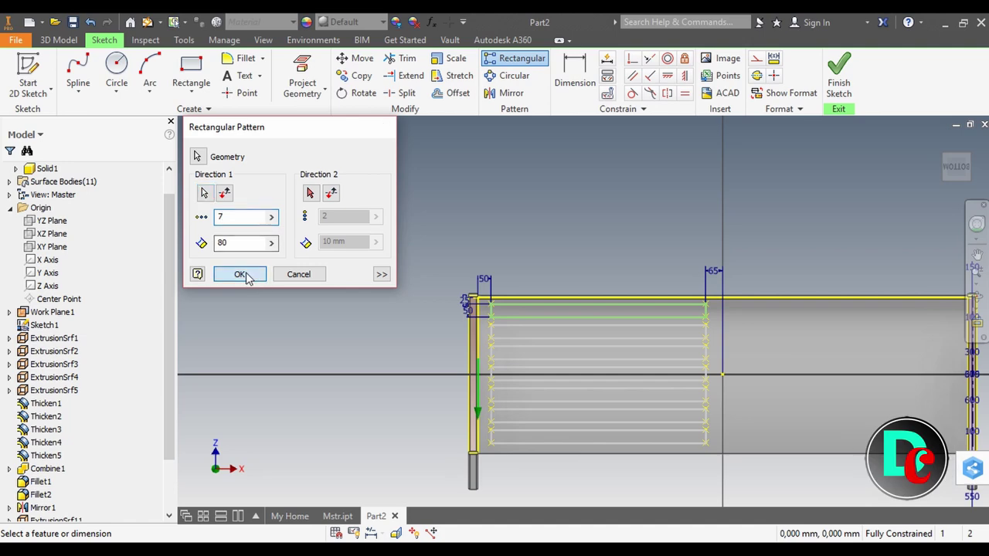
Orbit to an angled 3D view showing the slot sketch on the bench seat.
{"action": "left_click", "coordinate": [962, 161]}
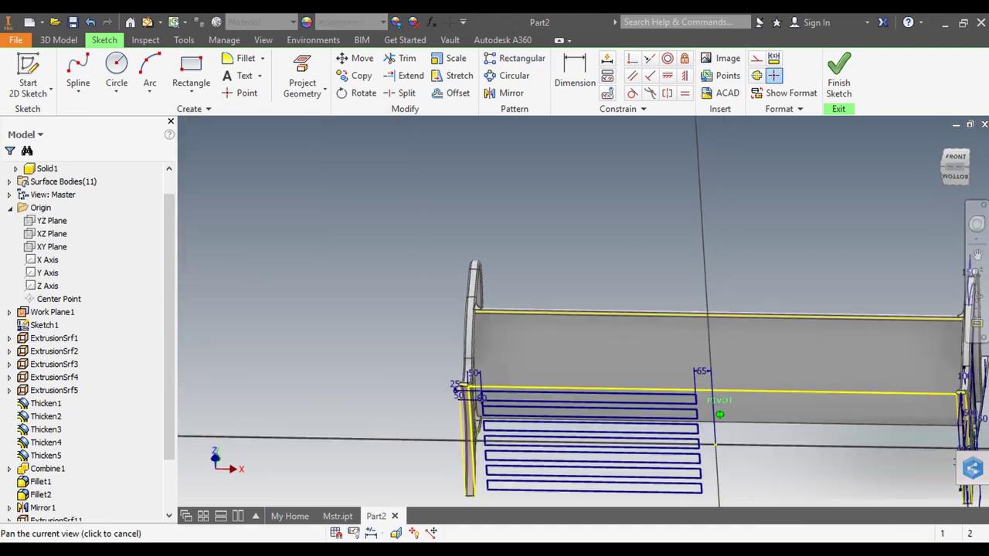
{"action": "left_click_drag", "start_coordinate": [957, 164], "coordinate": [960, 166]}
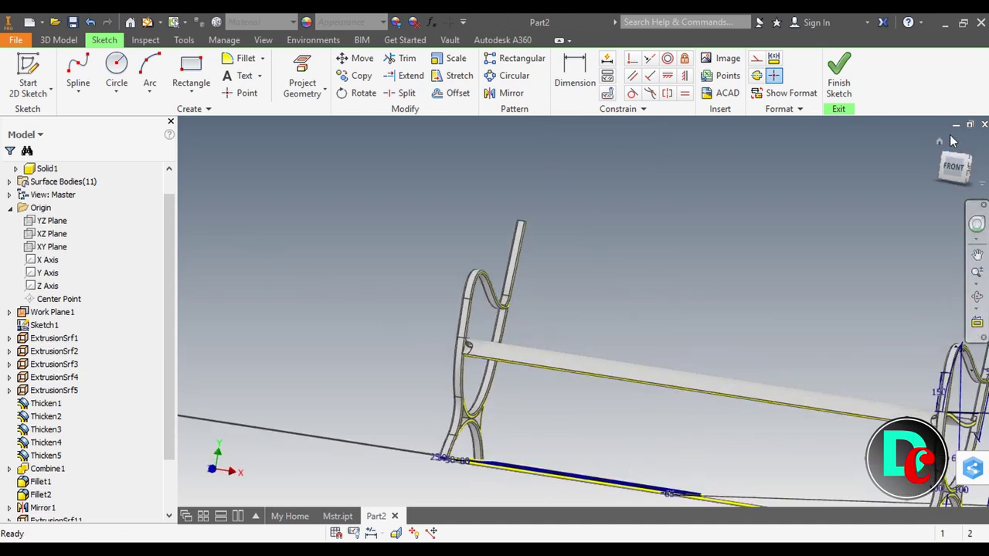
{"action": "scroll", "coordinate": [569, 408], "scroll_direction": "down", "scroll_amount": 3}
{"action": "middle_click_drag", "start_coordinate": [570, 408], "coordinate": [574, 350], "text": "shift"}
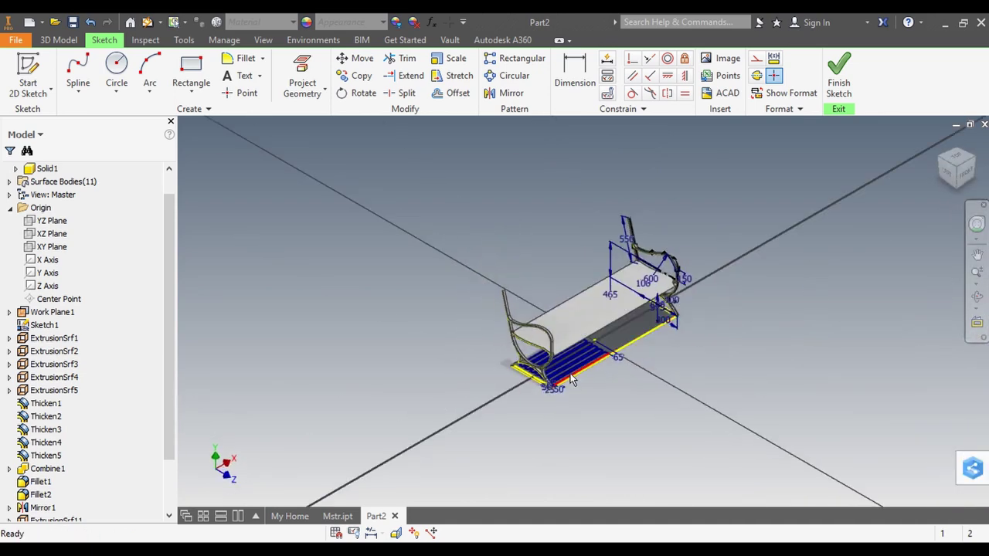
{"action": "scroll", "coordinate": [573, 351], "scroll_direction": "up", "scroll_amount": 5}
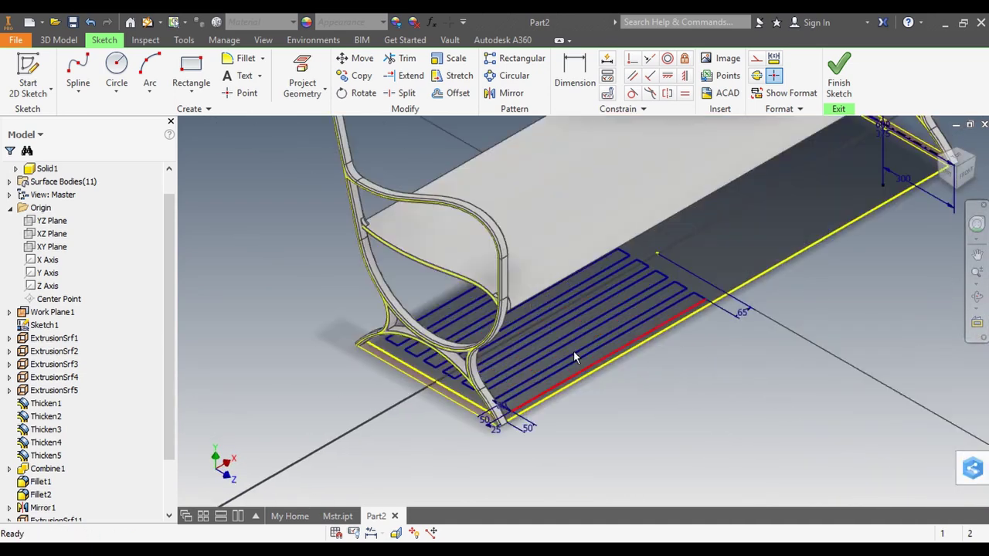
{"action": "left_click", "coordinate": [58, 39]}
Cut the seven slot profiles through the whole seat using an extrude with All extents.
{"action": "left_click", "coordinate": [78, 71]}
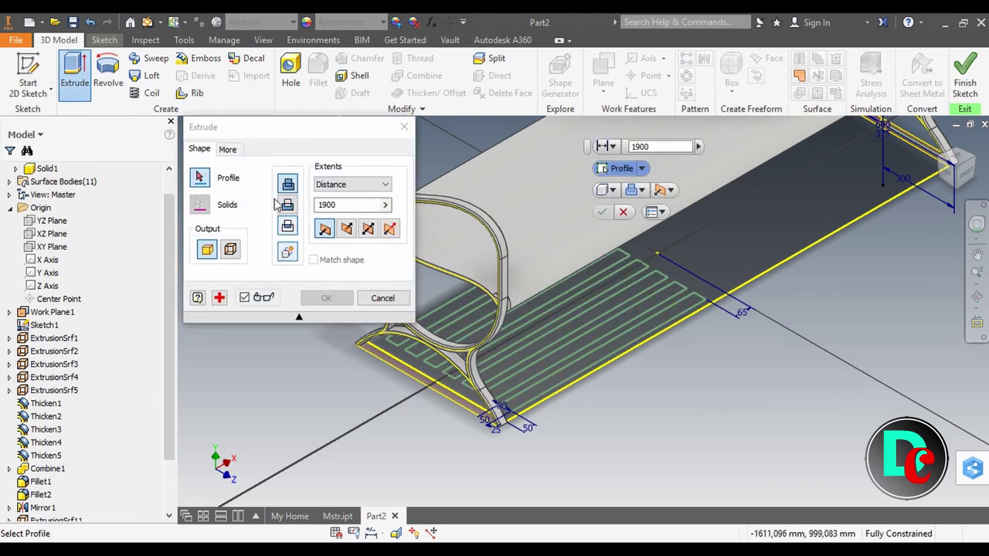
{"action": "left_click", "coordinate": [573, 364]}
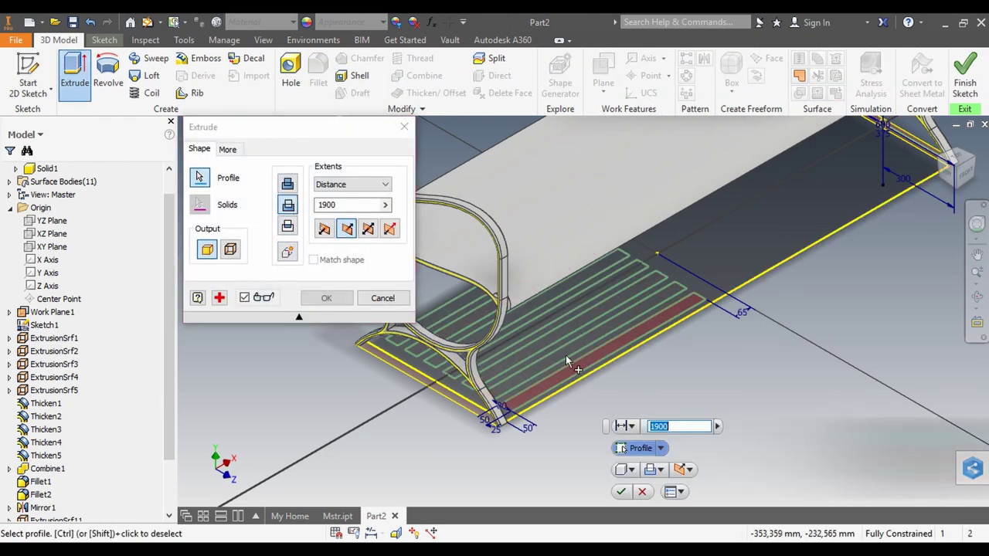
{"action": "left_click", "coordinate": [561, 349]}
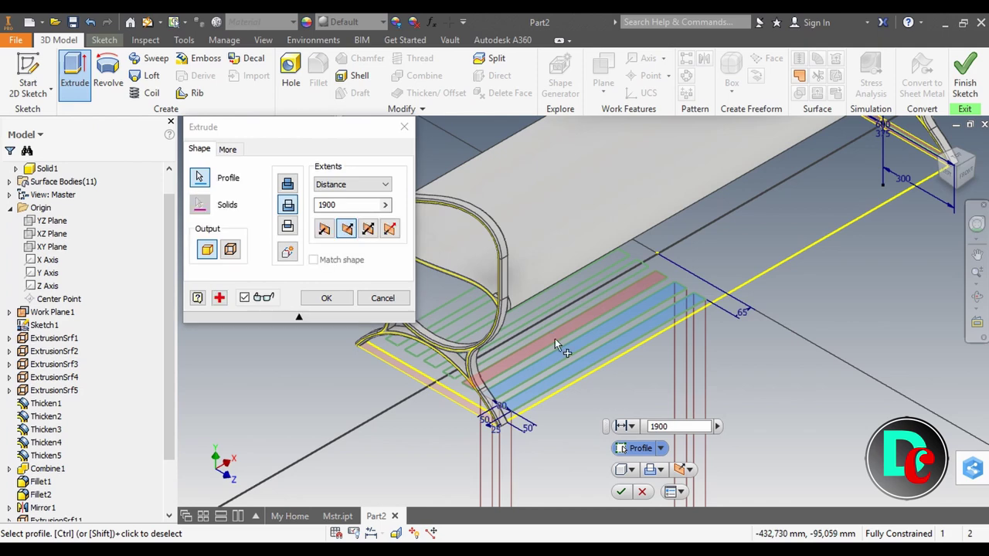
{"action": "left_click", "coordinate": [516, 327]}
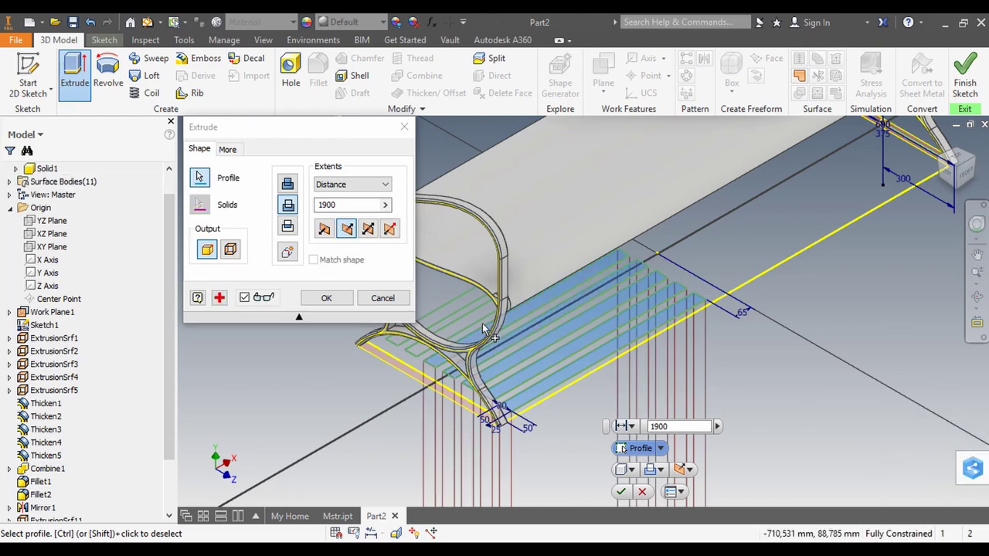
{"action": "left_click", "coordinate": [474, 315]}
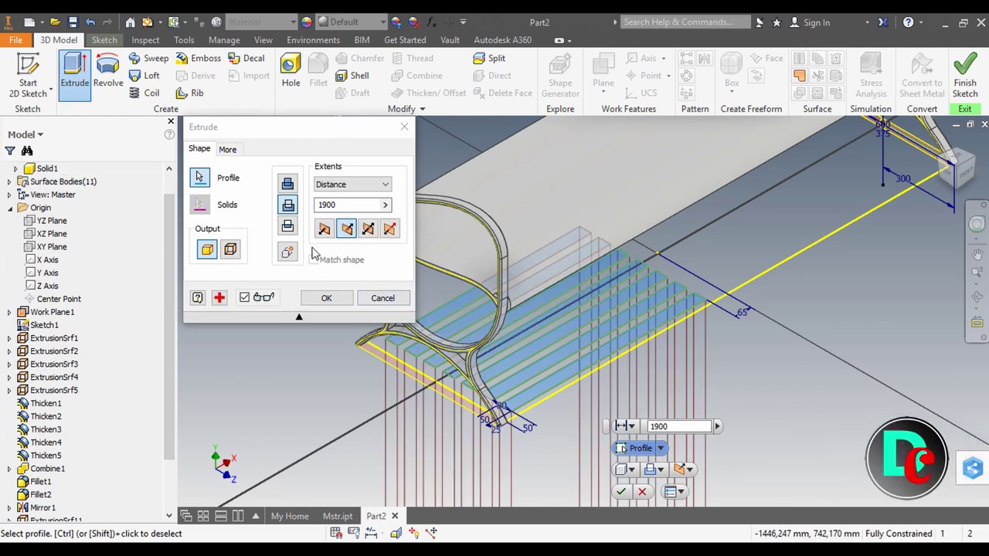
{"action": "left_click", "coordinate": [348, 185]}
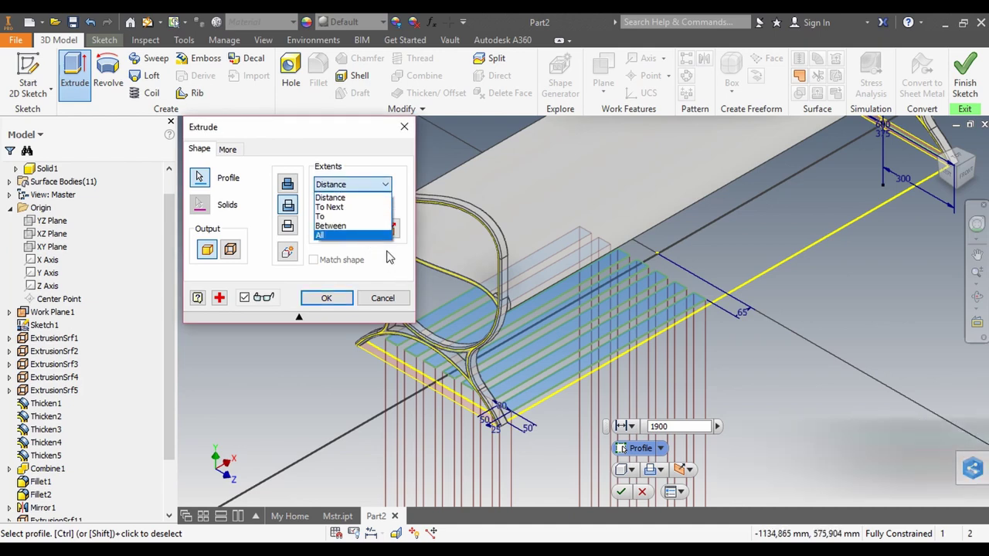
{"action": "left_click", "coordinate": [345, 236]}
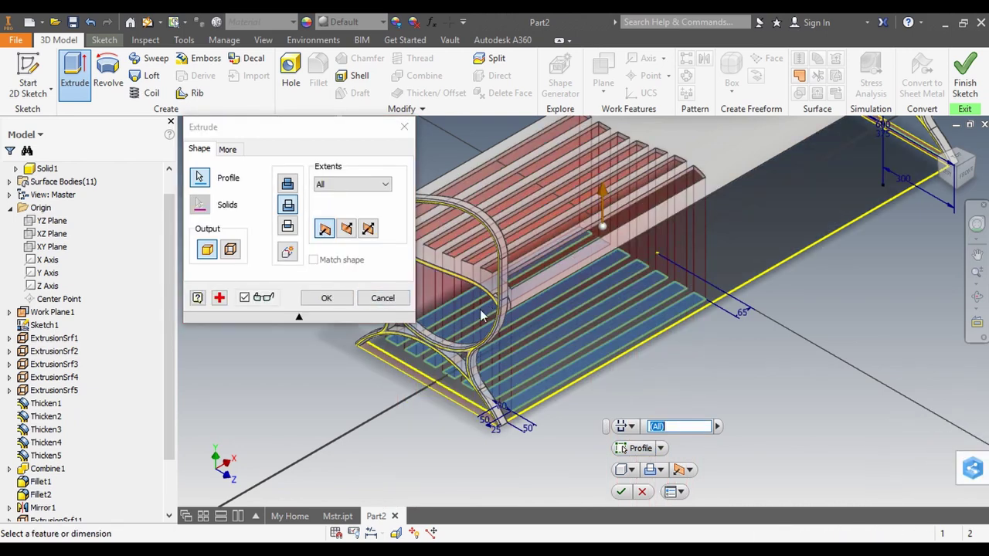
{"action": "left_click", "coordinate": [328, 300]}
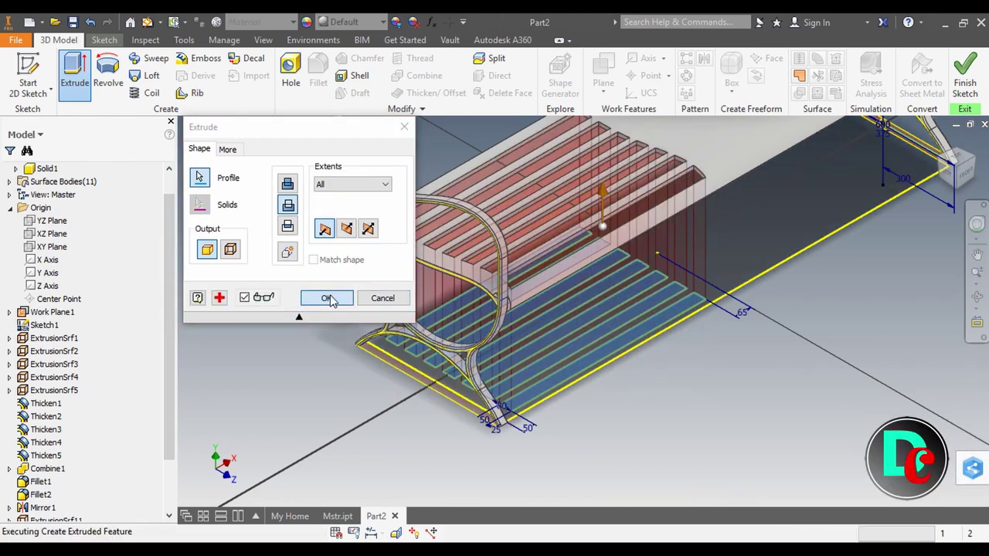
{"action": "middle_click_drag", "start_coordinate": [664, 432], "coordinate": [543, 396]}
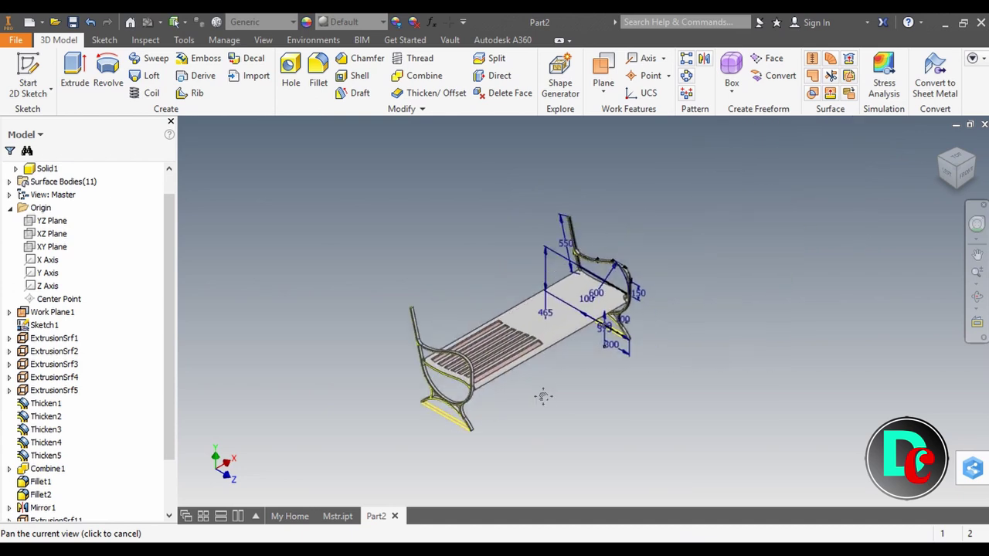
{"action": "scroll", "coordinate": [542, 394], "scroll_direction": "up", "scroll_amount": 3}
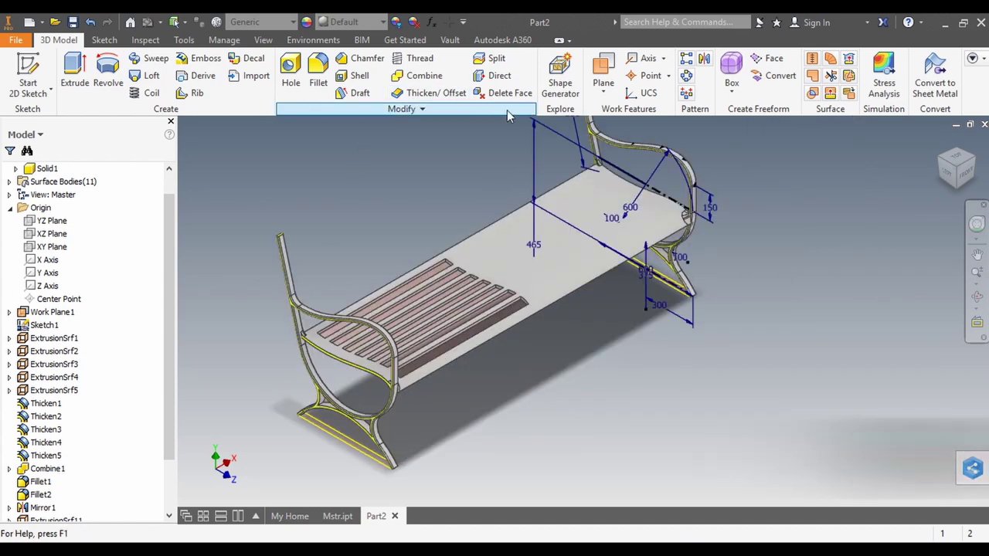
Start a Mirror of slot cut Extrusion1, using the Origin YZ Plane as the mirror plane.
{"action": "left_click", "coordinate": [701, 65]}
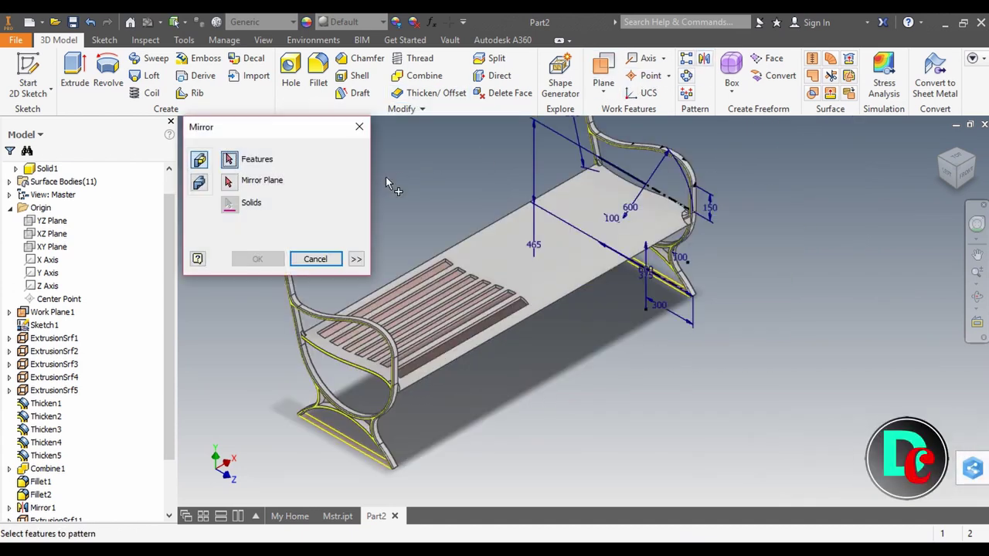
{"action": "scroll", "coordinate": [89, 374], "scroll_direction": "down", "scroll_amount": 3}
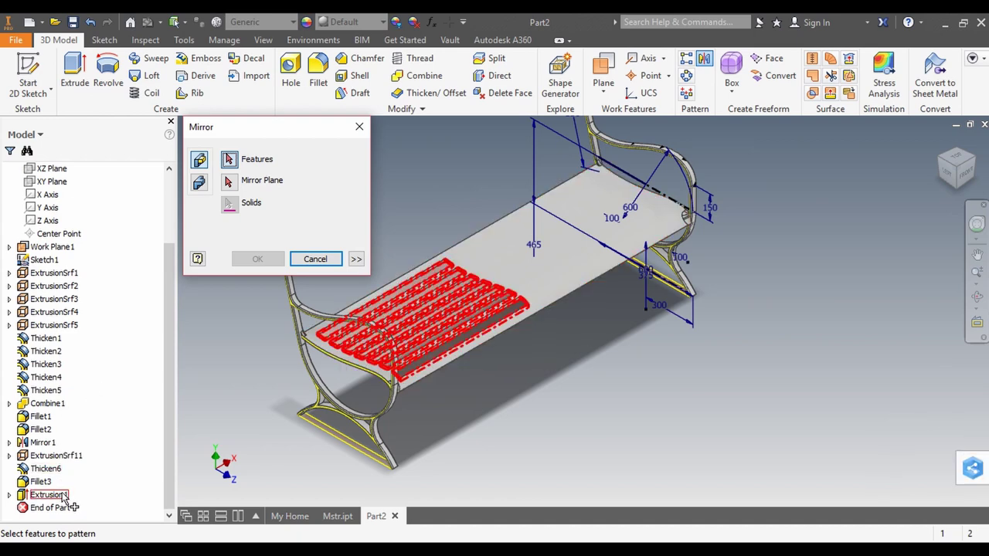
{"action": "scroll", "coordinate": [60, 301], "scroll_direction": "up", "scroll_amount": 3}
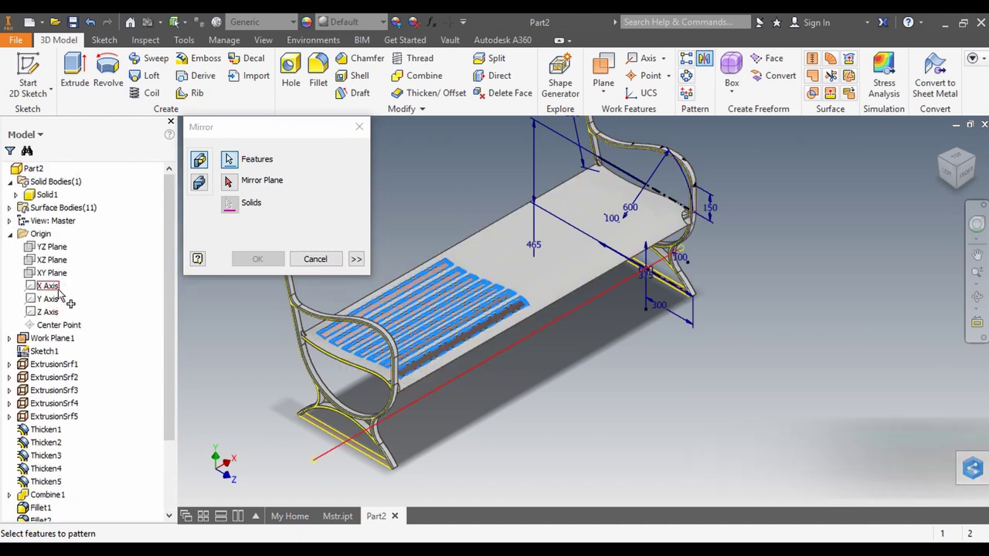
{"action": "left_click", "coordinate": [50, 247]}
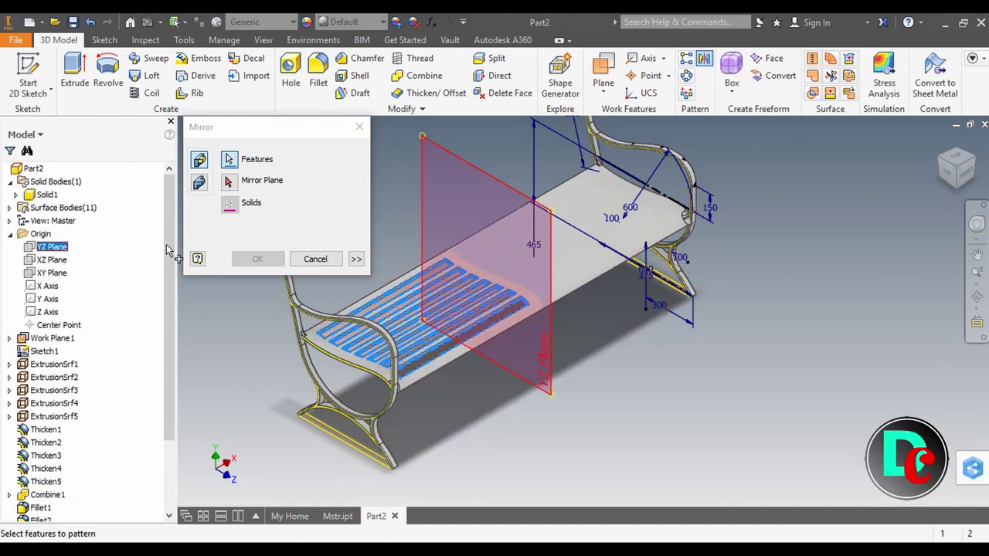
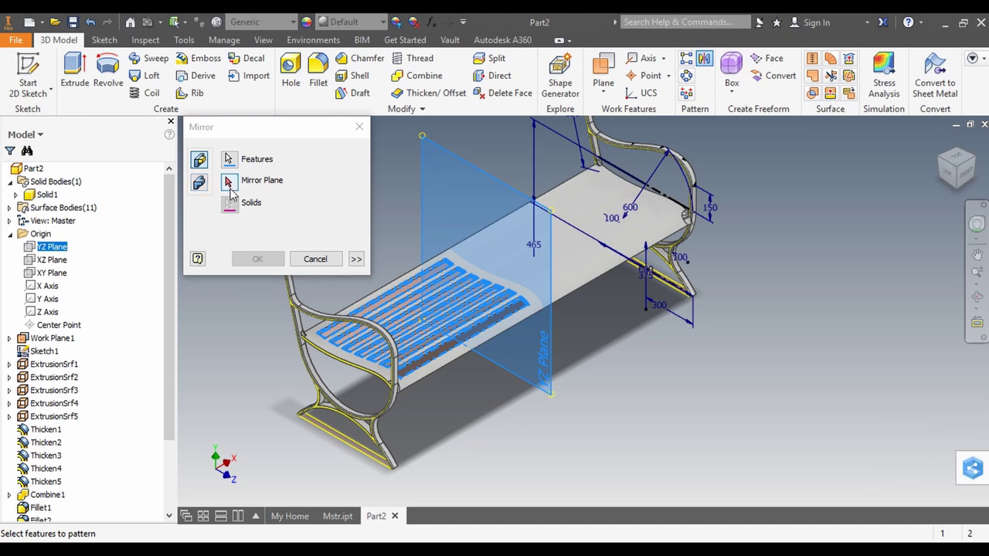
Mirror the seat slots about the YZ Plane.
{"action": "left_click", "coordinate": [228, 182]}
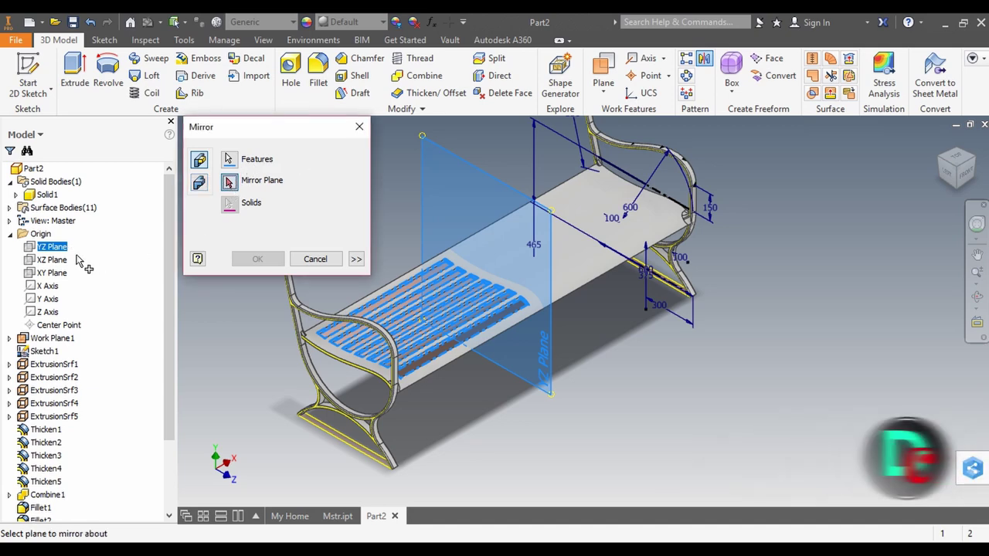
{"action": "left_click", "coordinate": [53, 247]}
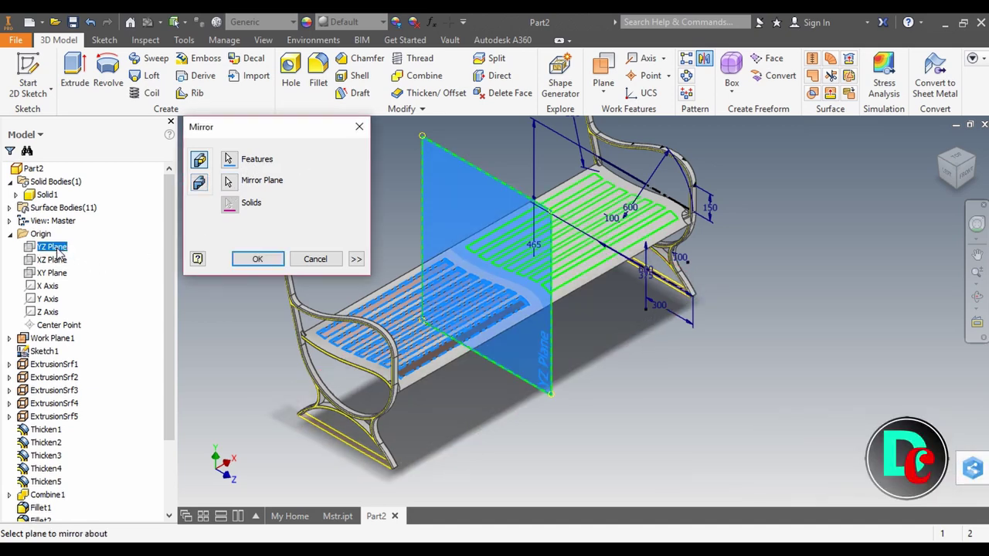
{"action": "left_click", "coordinate": [258, 259]}
Select the work plane beside the bench, check its options, then clear the selection.
{"action": "scroll", "coordinate": [284, 225], "scroll_direction": "down", "scroll_amount": 3}
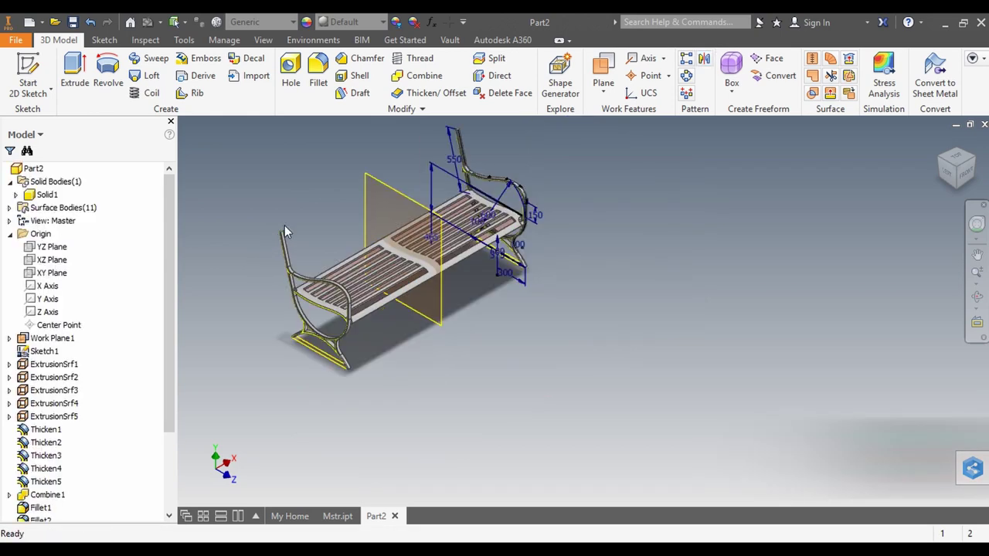
{"action": "left_click", "coordinate": [370, 178]}
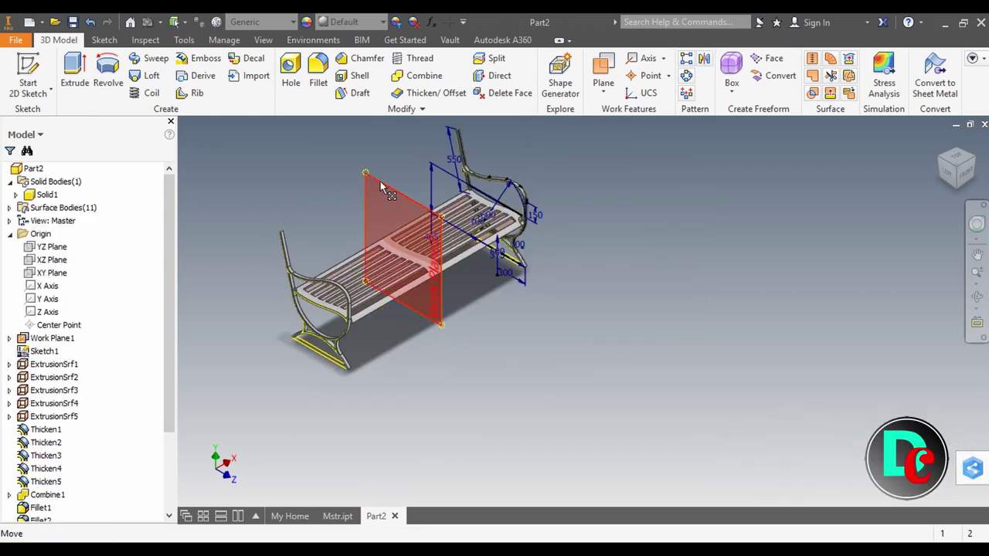
{"action": "right_click", "coordinate": [380, 185]}
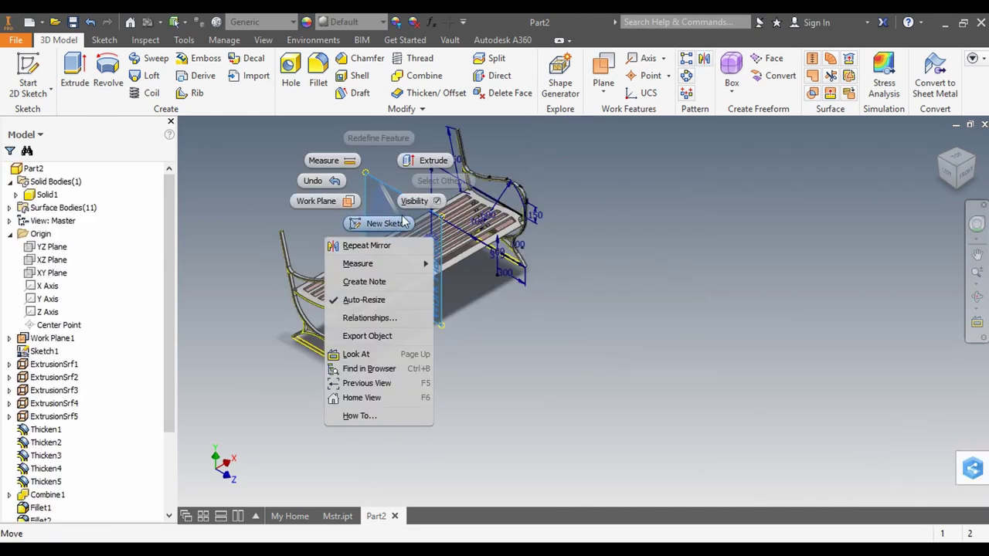
{"action": "key", "text": "Escape"}
{"action": "left_click", "coordinate": [526, 313]}
{"action": "scroll", "coordinate": [407, 274], "scroll_direction": "down", "scroll_amount": 3}
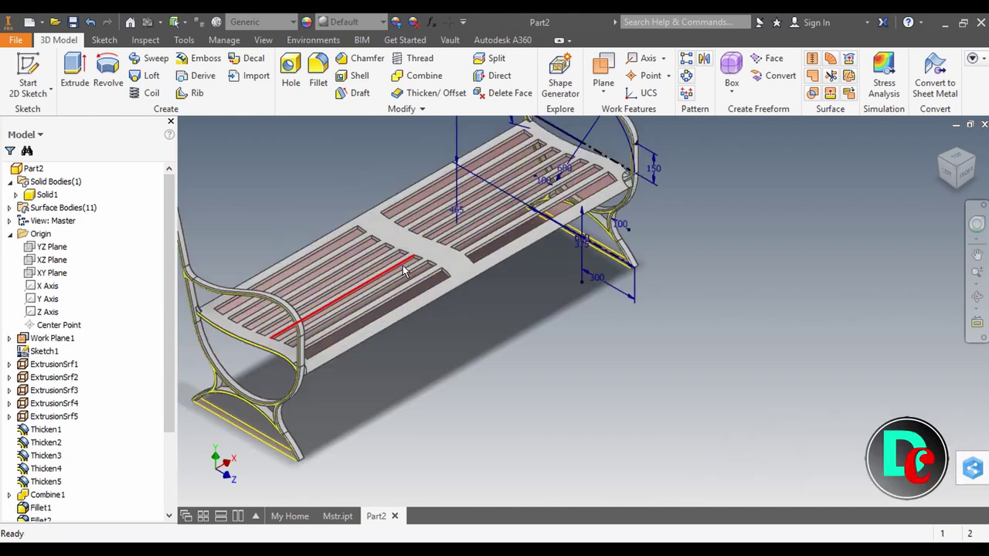
{"action": "scroll", "coordinate": [704, 267], "scroll_direction": "up", "scroll_amount": 3}
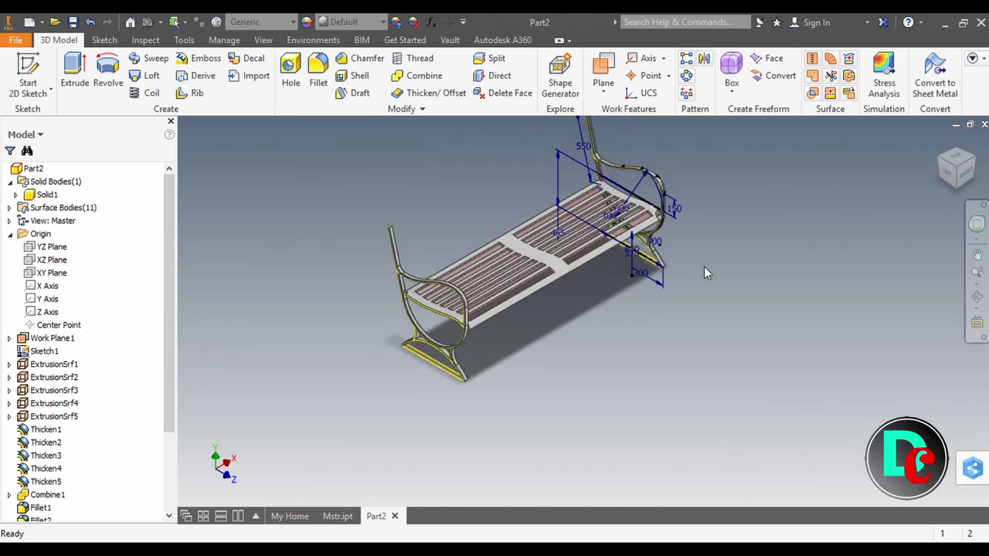
Return to the isometric view and zoom in on the backrest and armrest.
{"action": "left_click", "coordinate": [973, 164]}
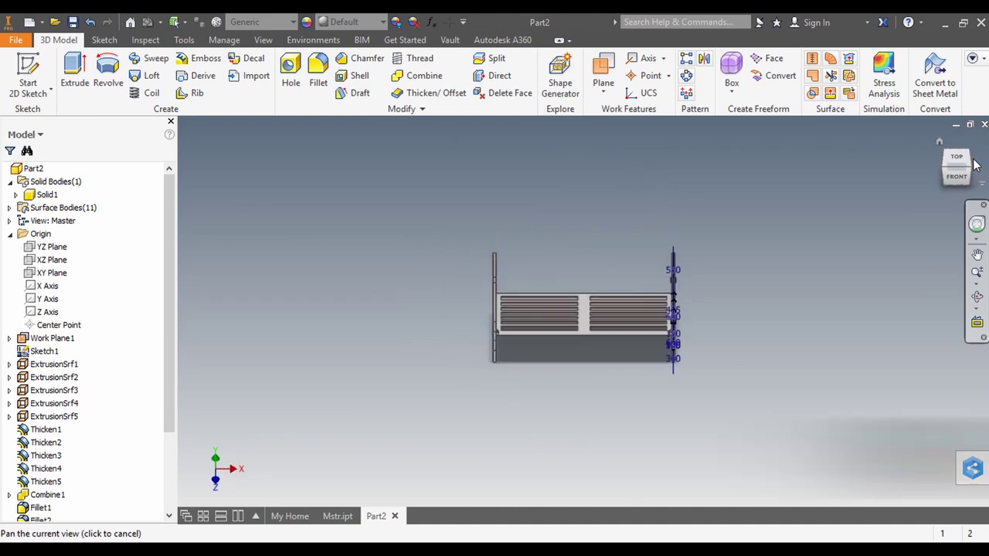
{"action": "left_click", "coordinate": [971, 174]}
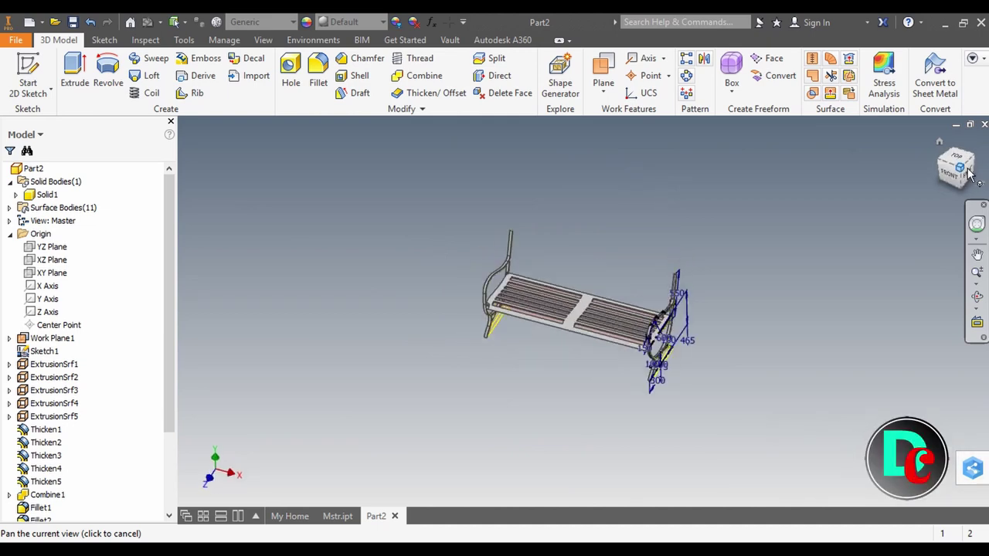
{"action": "scroll", "coordinate": [567, 255], "scroll_direction": "down", "scroll_amount": 2}
{"action": "scroll", "coordinate": [566, 255], "scroll_direction": "down", "scroll_amount": 2}
{"action": "scroll", "coordinate": [573, 282], "scroll_direction": "up", "scroll_amount": 3}
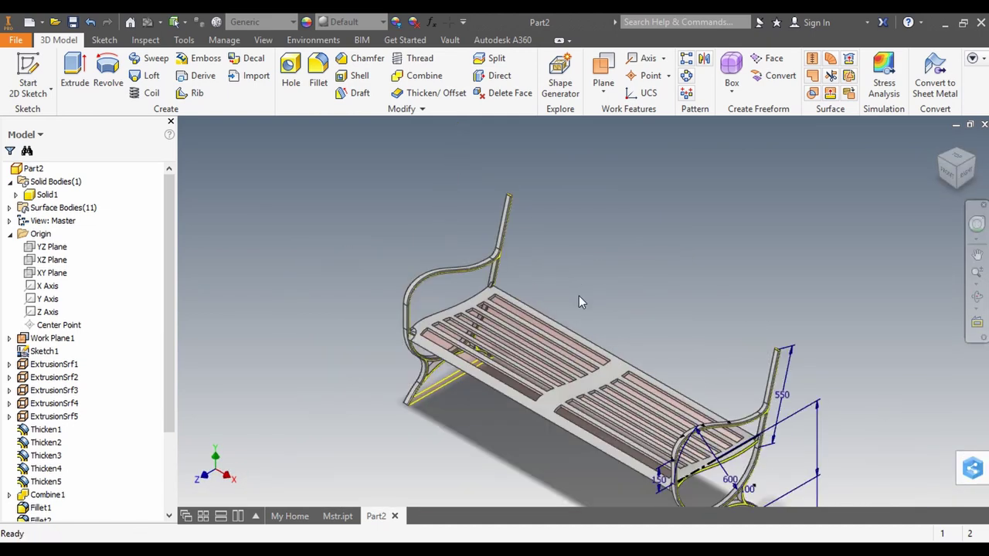
{"action": "middle_click_drag", "start_coordinate": [578, 295], "coordinate": [525, 196]}
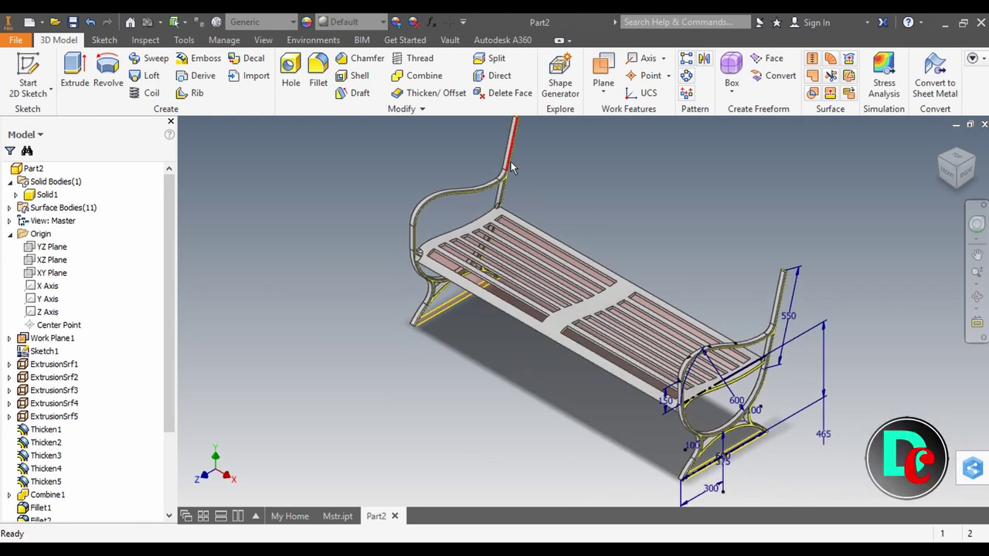
{"action": "scroll", "coordinate": [525, 199], "scroll_direction": "down", "scroll_amount": 3}
{"action": "middle_click_drag", "start_coordinate": [525, 199], "coordinate": [510, 239]}
{"action": "scroll", "coordinate": [510, 239], "scroll_direction": "down", "scroll_amount": 2}
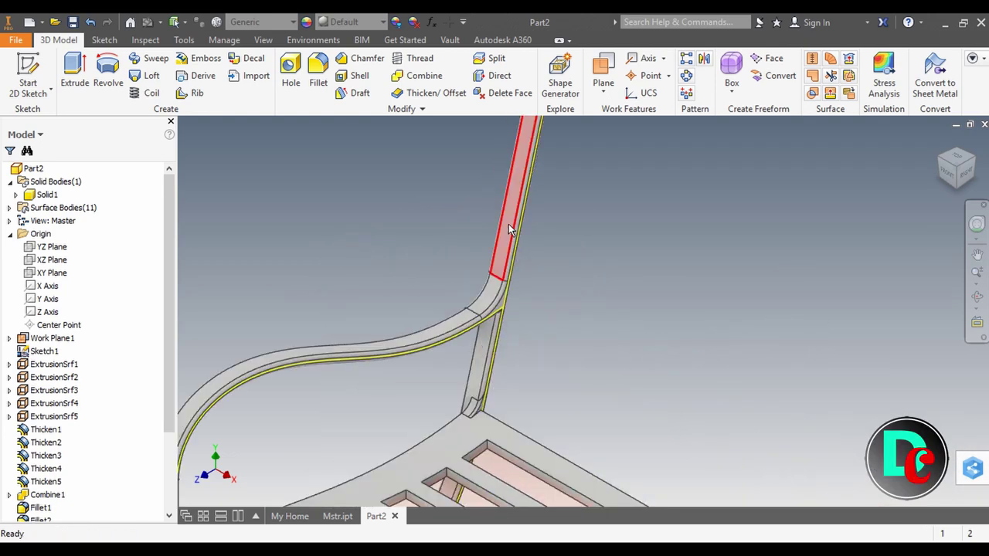
{"action": "right_click", "coordinate": [507, 224]}
Start a sketch on the backrest face and draw a rectangle between the two back posts.
{"action": "left_click", "coordinate": [507, 270]}
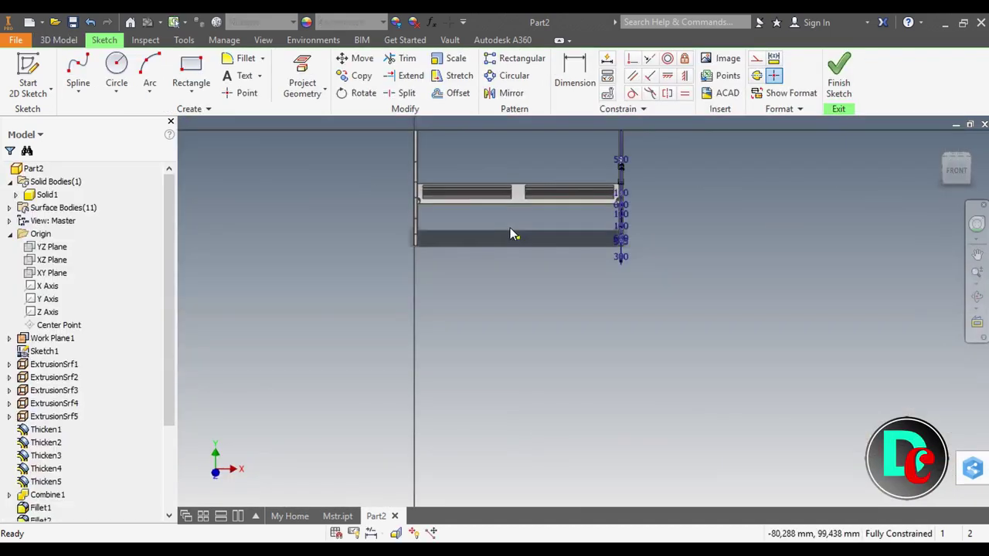
{"action": "scroll", "coordinate": [410, 282], "scroll_direction": "down", "scroll_amount": 3}
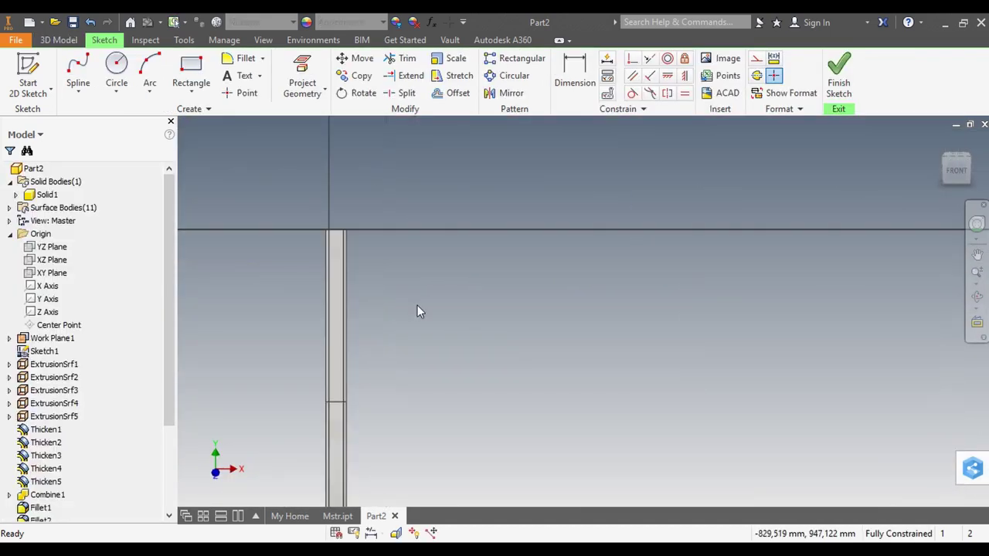
{"action": "left_click", "coordinate": [192, 73]}
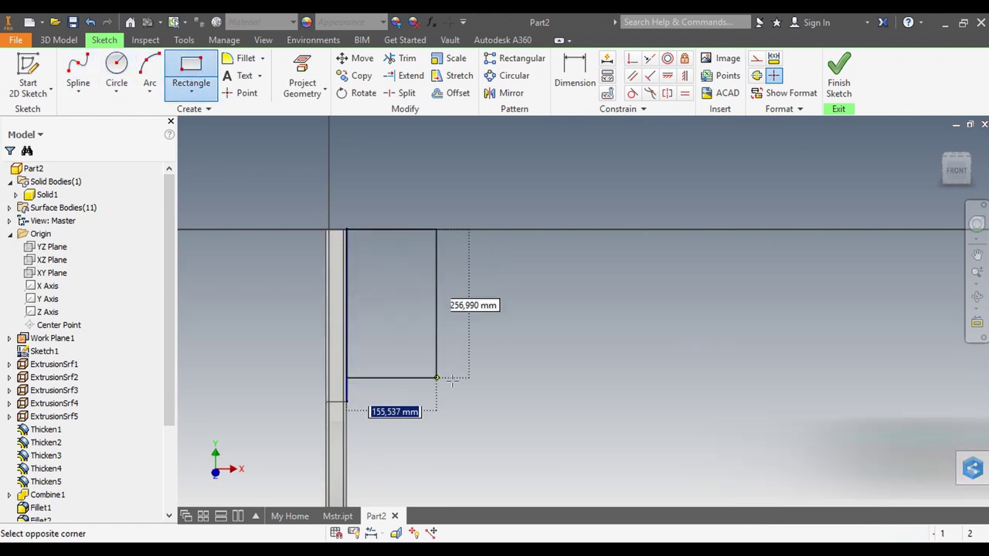
{"action": "scroll", "coordinate": [440, 402], "scroll_direction": "down", "scroll_amount": 3}
{"action": "scroll", "coordinate": [674, 367], "scroll_direction": "up", "scroll_amount": 3}
{"action": "scroll", "coordinate": [676, 369], "scroll_direction": "up", "scroll_amount": 3}
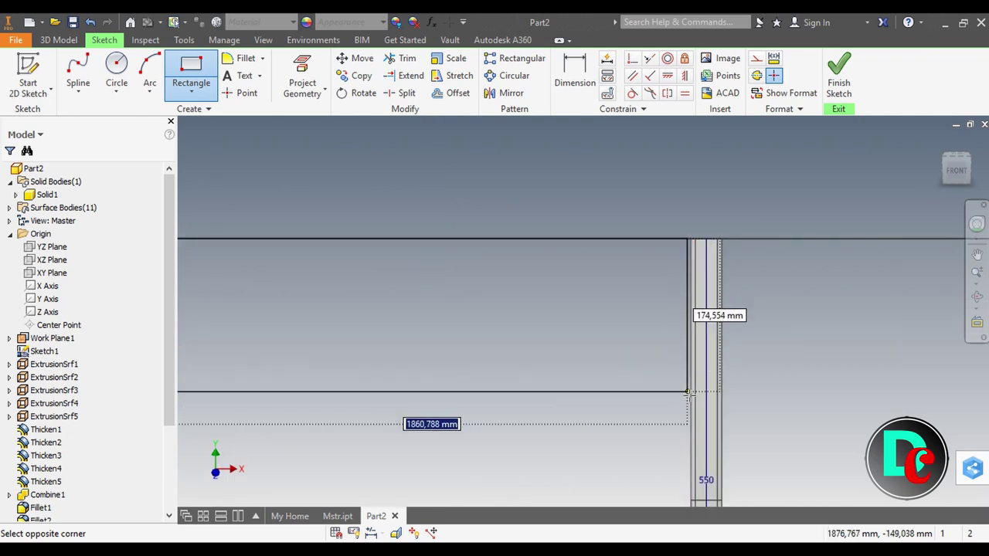
{"action": "left_click", "coordinate": [689, 430]}
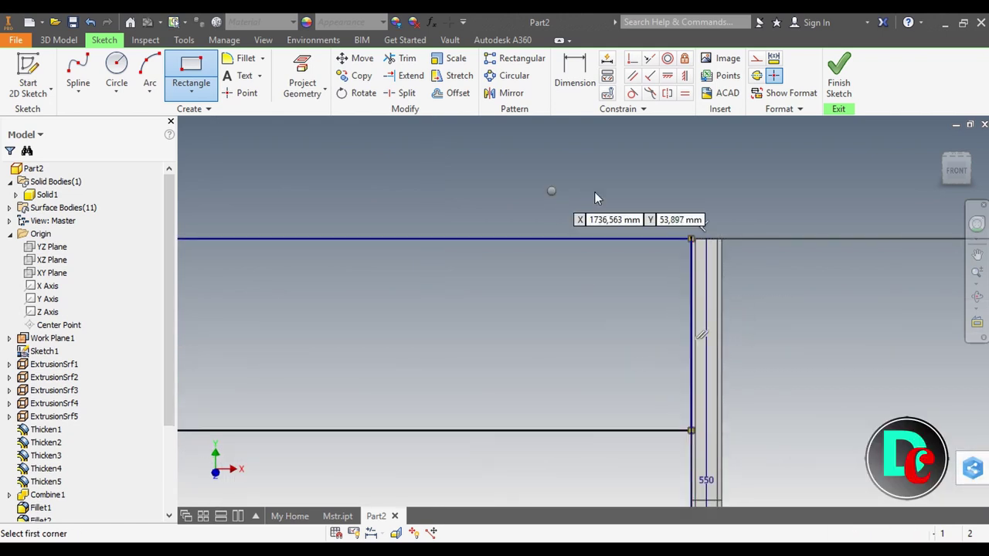
{"action": "right_click", "coordinate": [551, 191]}
{"action": "left_click", "coordinate": [607, 193]}
Dimension the rectangle's height to 300 mm.
{"action": "scroll", "coordinate": [579, 199], "scroll_direction": "down", "scroll_amount": 2}
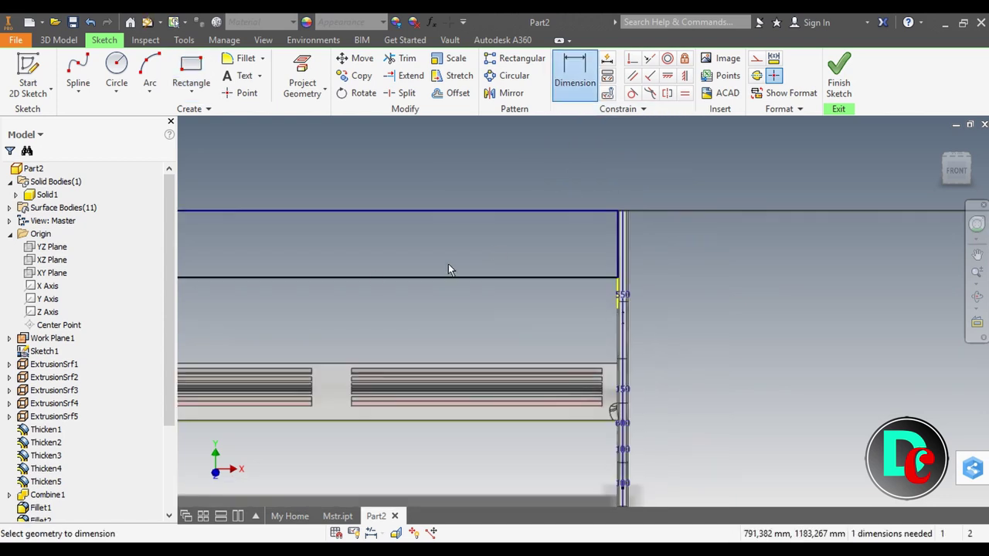
{"action": "scroll", "coordinate": [397, 286], "scroll_direction": "down", "scroll_amount": 2}
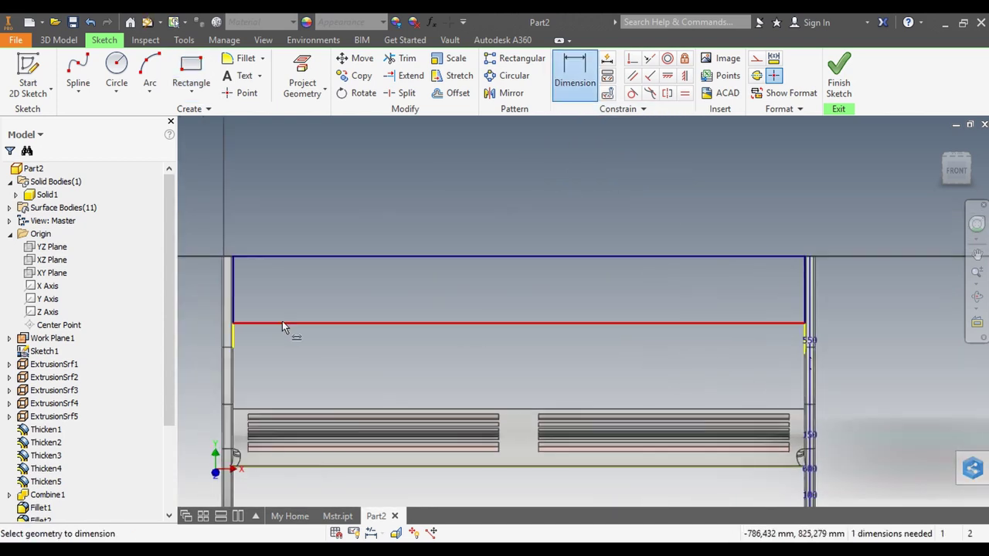
{"action": "left_click", "coordinate": [284, 323]}
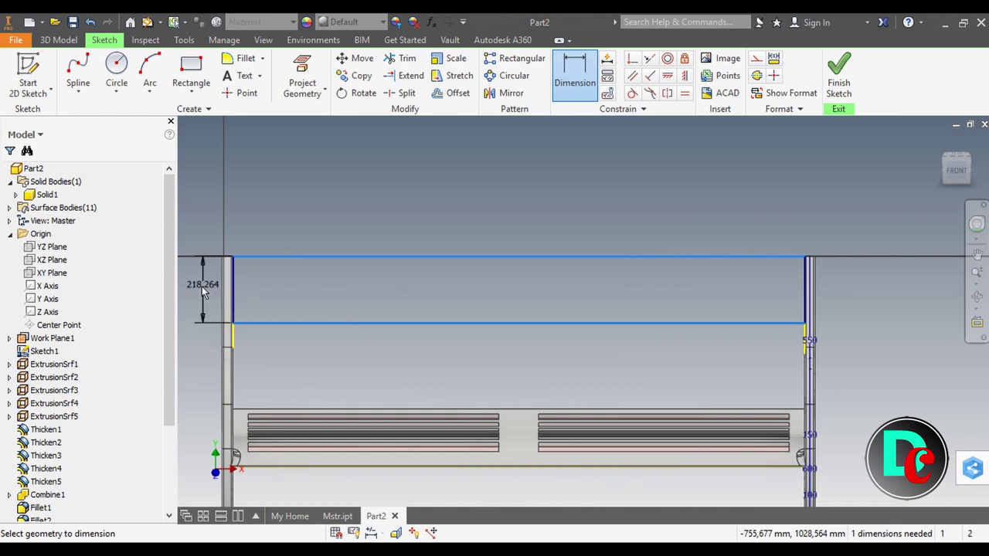
{"action": "left_click", "coordinate": [198, 286]}
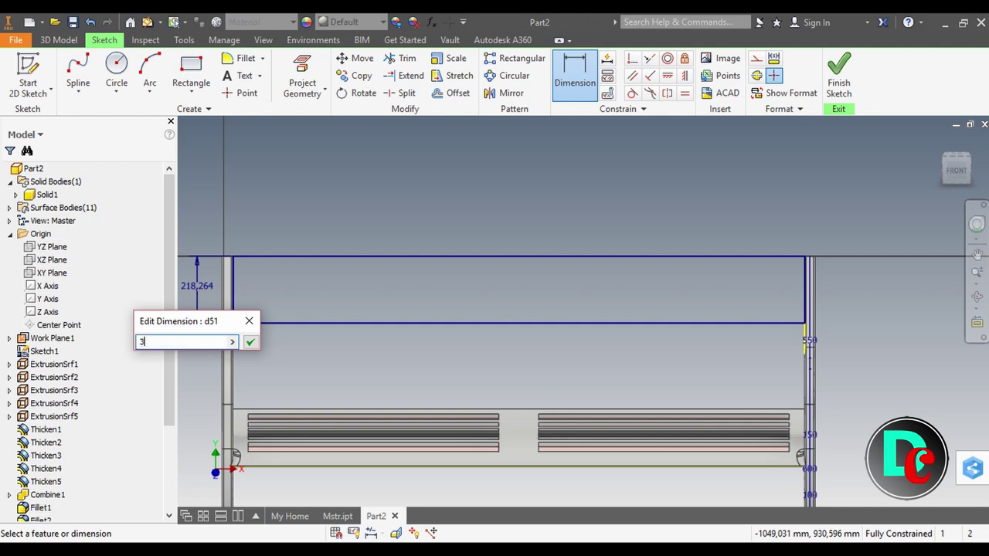
{"action": "type", "text": "00"}
{"action": "left_click", "coordinate": [197, 286]}
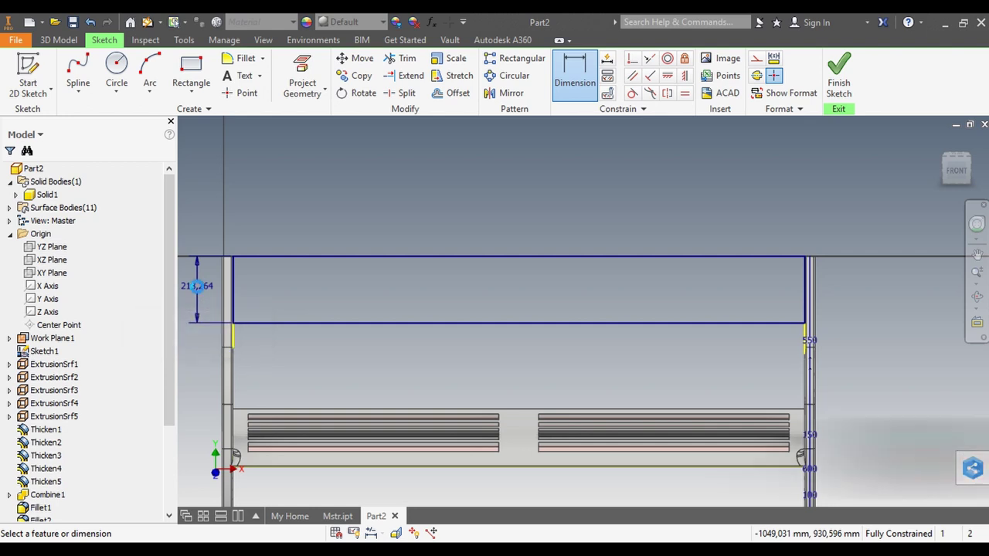
{"action": "right_click", "coordinate": [311, 194]}
{"action": "left_click", "coordinate": [352, 197]}
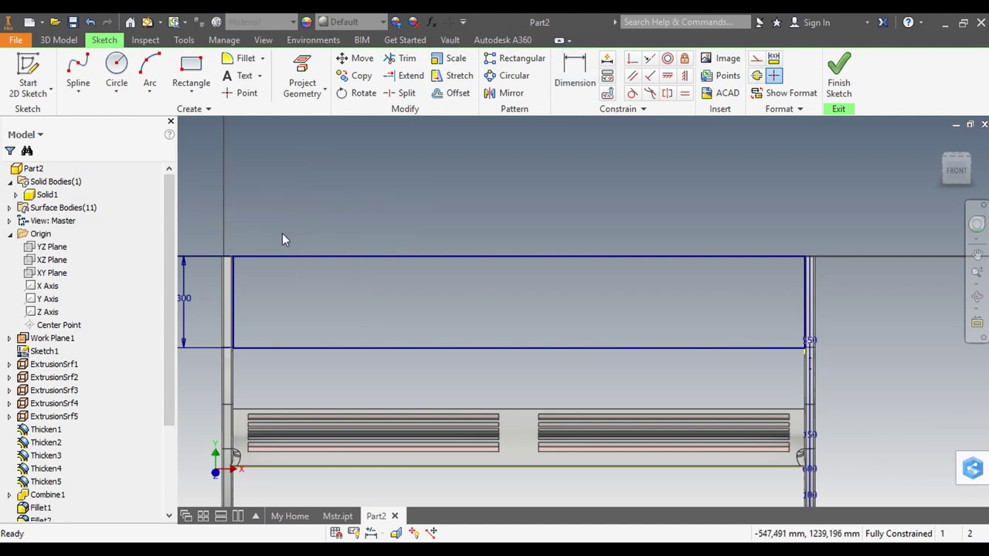
{"action": "left_click", "coordinate": [404, 58]}
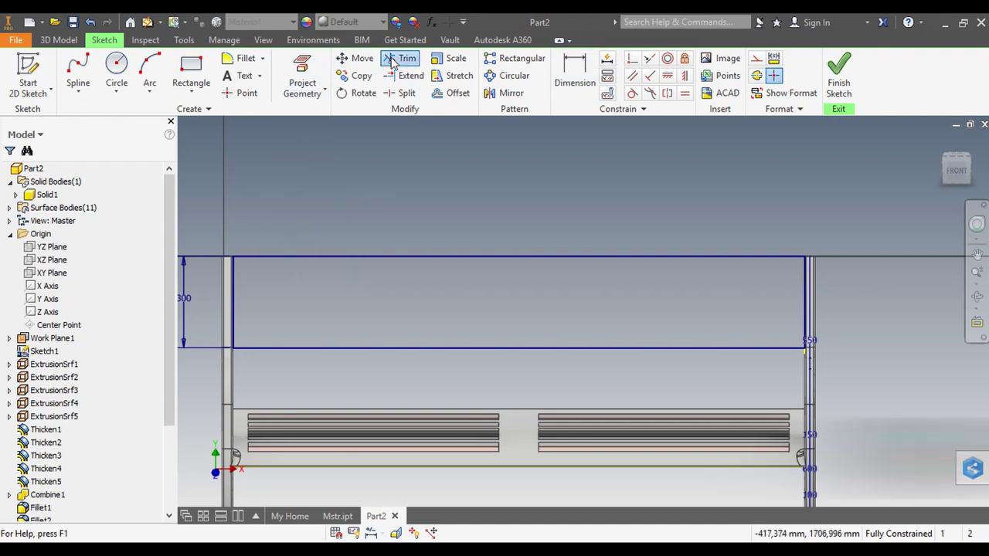
Trim away the rectangle's top edge and frame the sketch for drawing the arc.
{"action": "left_click", "coordinate": [502, 258]}
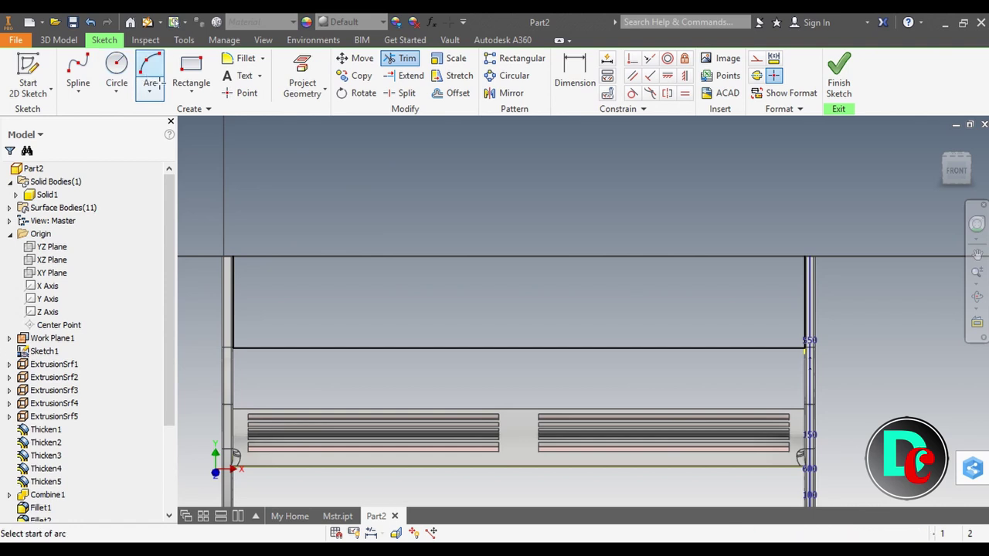
{"action": "scroll", "coordinate": [252, 258], "scroll_direction": "up", "scroll_amount": 3}
{"action": "left_click", "coordinate": [976, 253]}
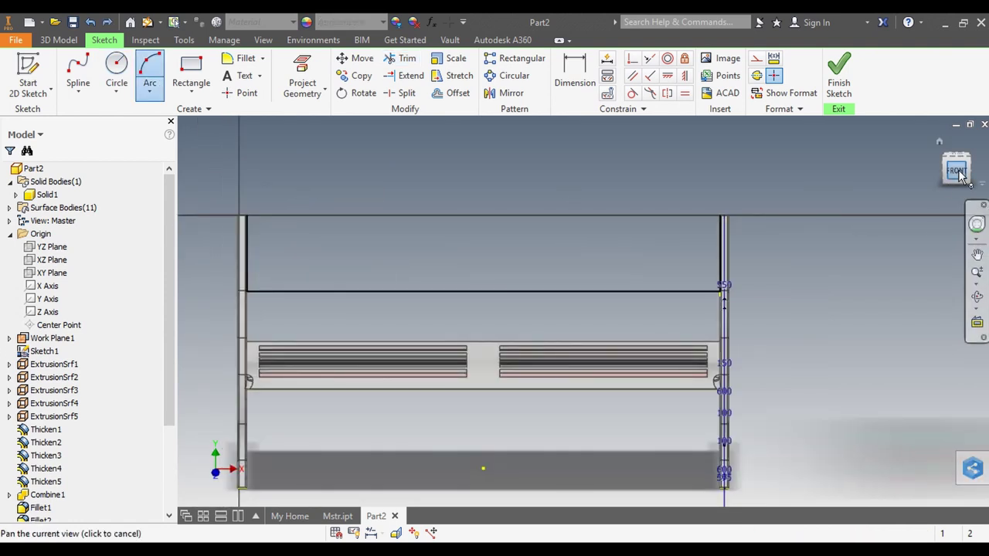
{"action": "scroll", "coordinate": [642, 270], "scroll_direction": "up", "scroll_amount": 3}
{"action": "scroll", "coordinate": [643, 278], "scroll_direction": "down", "scroll_amount": 2}
{"action": "scroll", "coordinate": [544, 256], "scroll_direction": "up", "scroll_amount": 2}
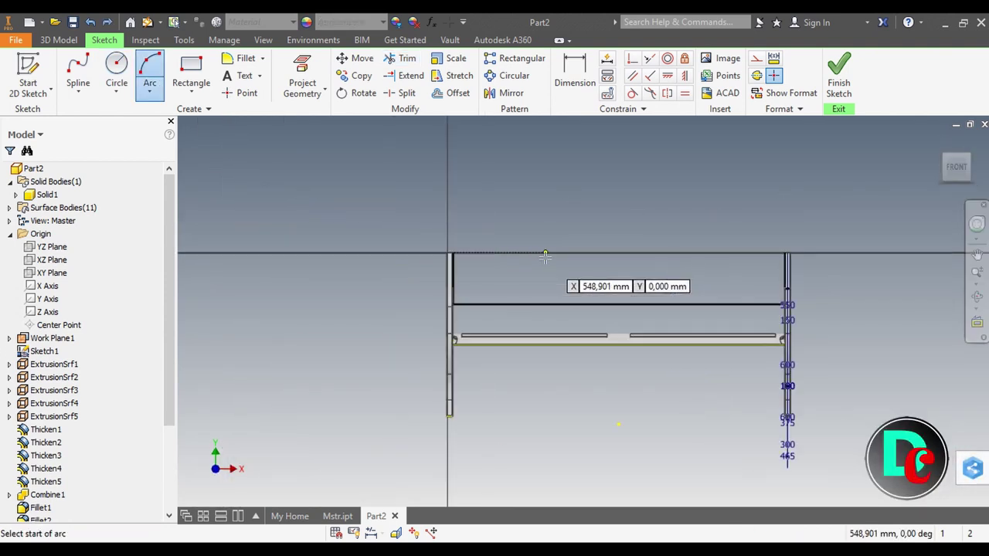
{"action": "scroll", "coordinate": [545, 257], "scroll_direction": "up", "scroll_amount": 2}
{"action": "scroll", "coordinate": [539, 254], "scroll_direction": "down", "scroll_amount": 3}
{"action": "middle_click_drag", "start_coordinate": [533, 255], "coordinate": [448, 339]}
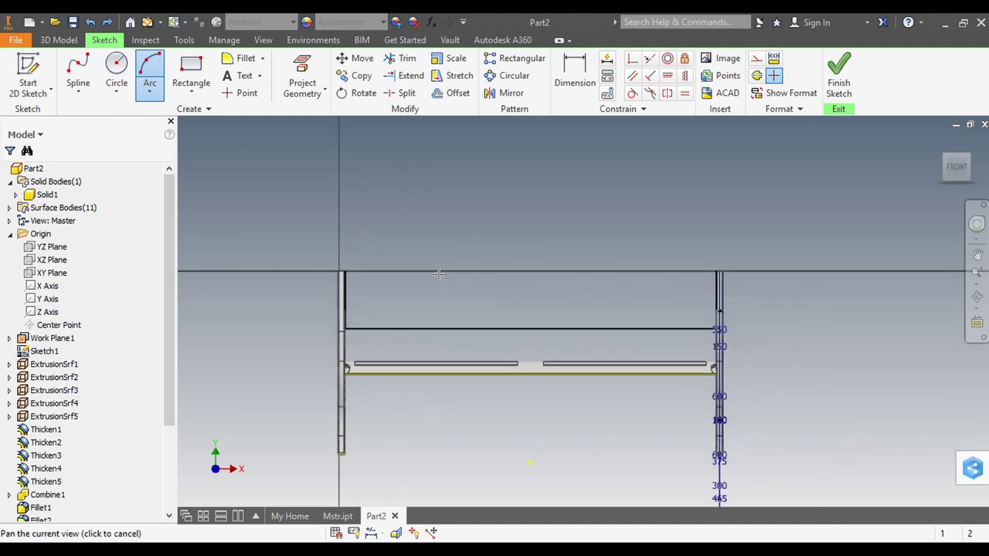
{"action": "scroll", "coordinate": [433, 274], "scroll_direction": "up", "scroll_amount": 3}
{"action": "scroll", "coordinate": [432, 274], "scroll_direction": "up", "scroll_amount": 2}
{"action": "scroll", "coordinate": [433, 274], "scroll_direction": "down", "scroll_amount": 2}
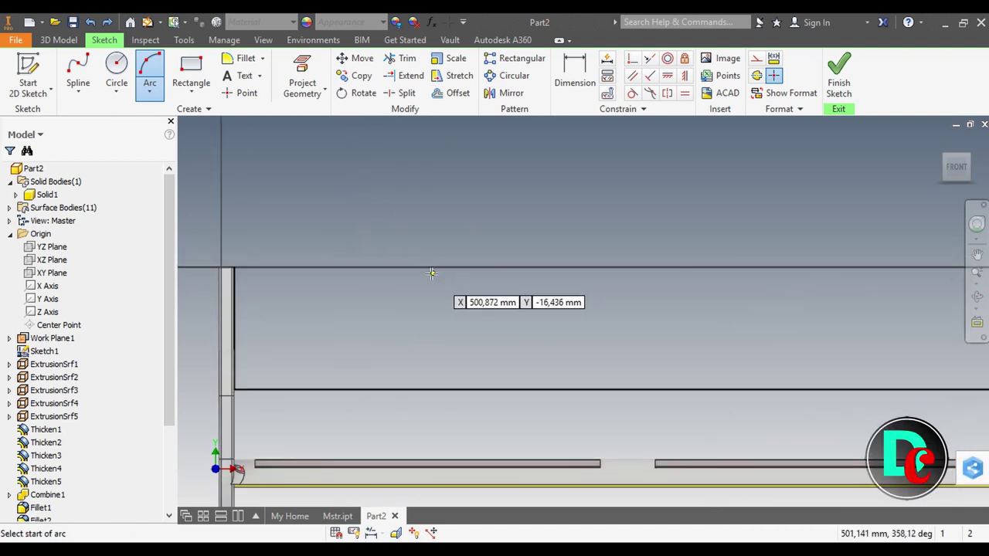
{"action": "middle_click_drag", "start_coordinate": [430, 272], "coordinate": [385, 276]}
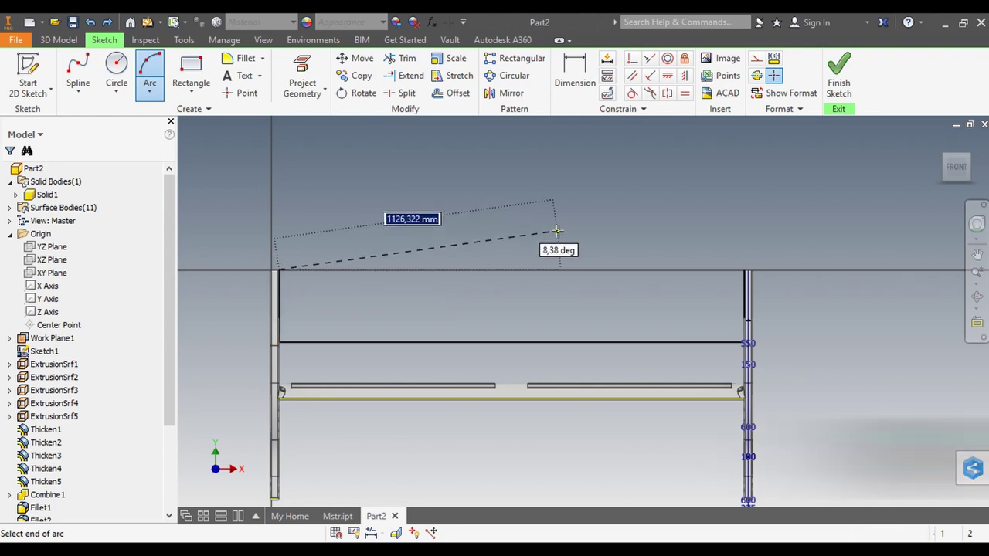
Draw an arc across the post tops with a 4500 mm radius.
{"action": "scroll", "coordinate": [562, 232], "scroll_direction": "up", "scroll_amount": 2}
{"action": "type", "text": "45"}
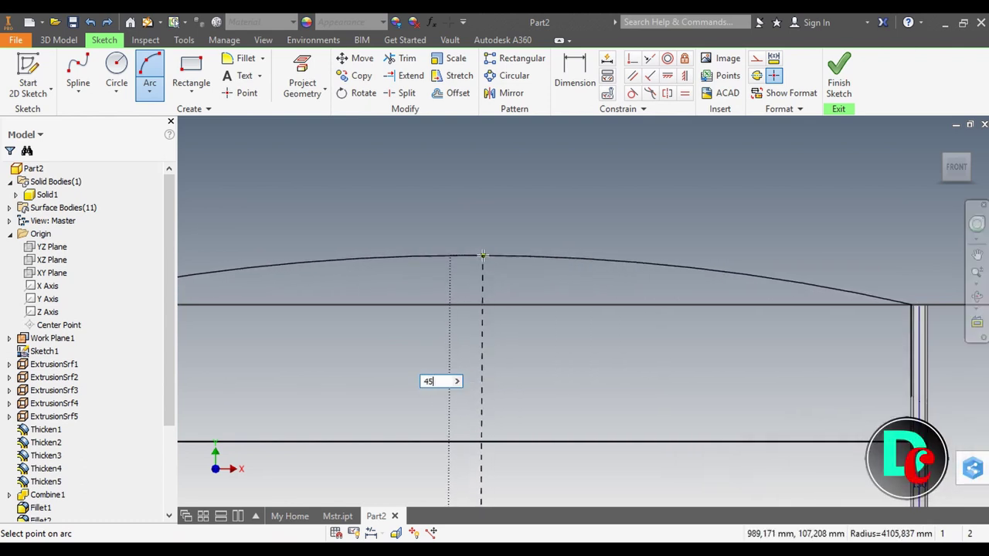
{"action": "type", "text": "00"}
{"action": "key", "text": "Return"}
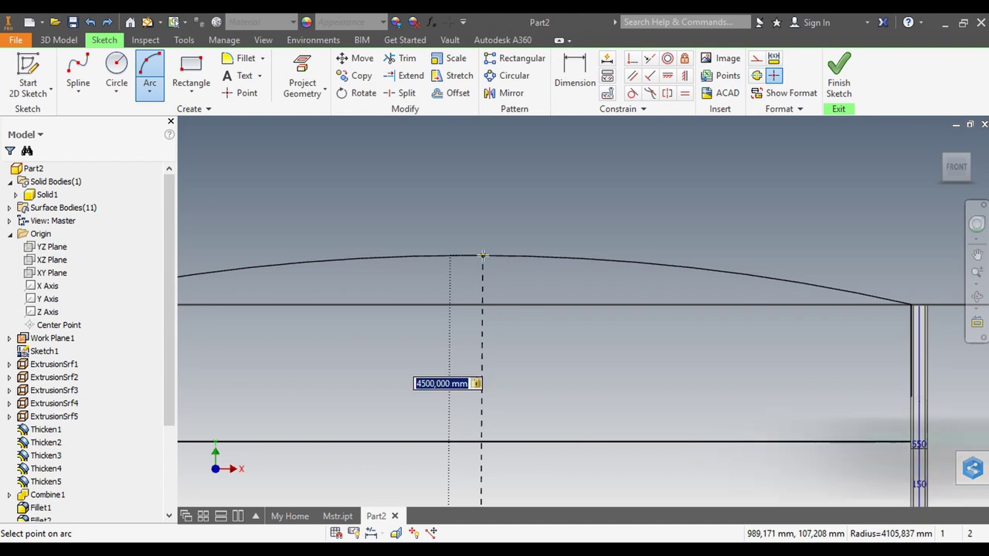
{"action": "scroll", "coordinate": [477, 263], "scroll_direction": "down", "scroll_amount": 2}
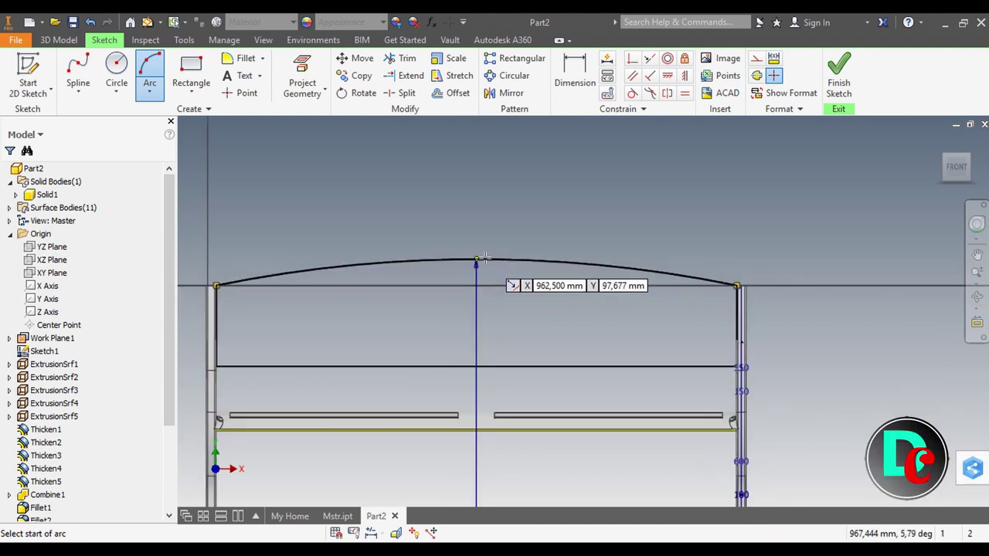
{"action": "right_click", "coordinate": [342, 199]}
{"action": "left_click", "coordinate": [396, 203]}
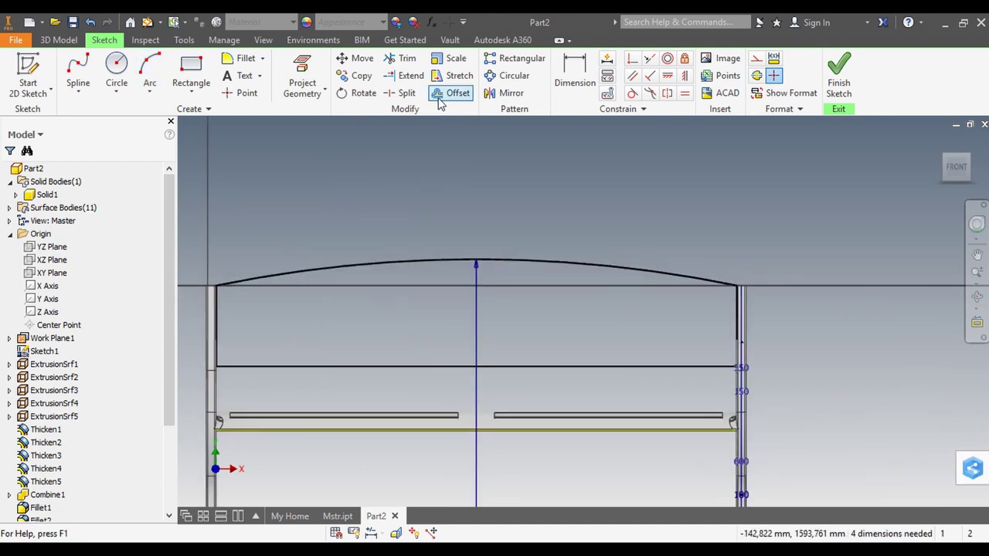
Offset the arched back-plate outline 50 mm inward.
{"action": "left_click", "coordinate": [470, 261]}
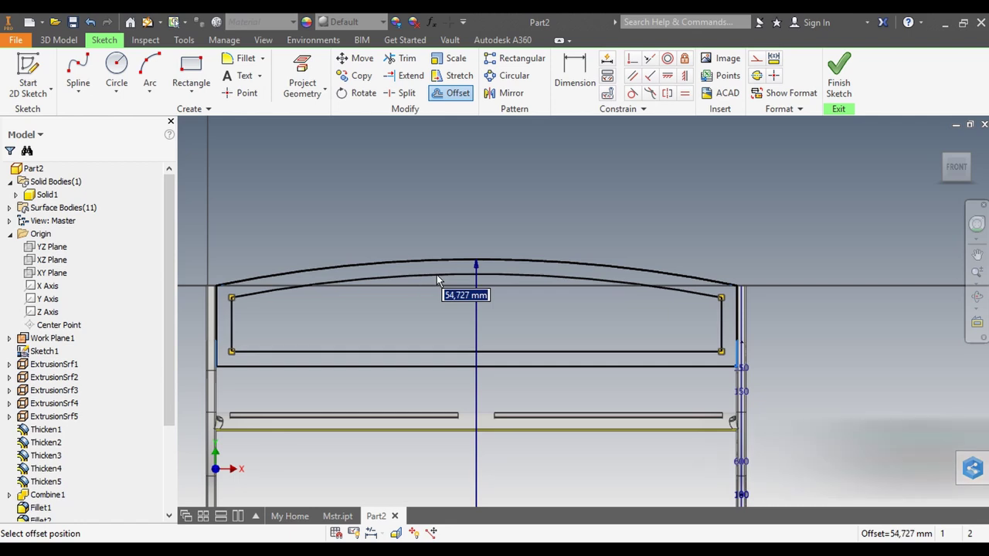
{"action": "type", "text": "50"}
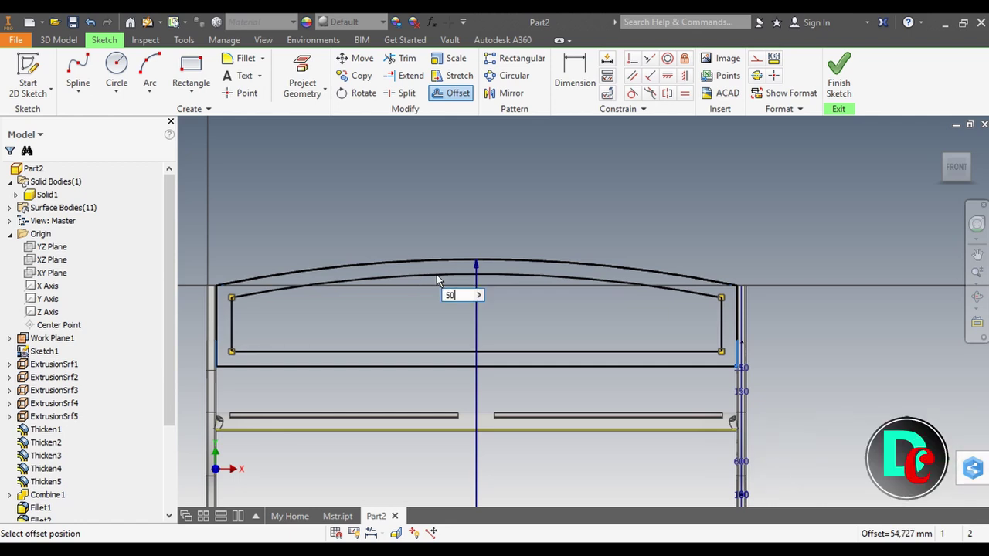
{"action": "key", "text": "Return"}
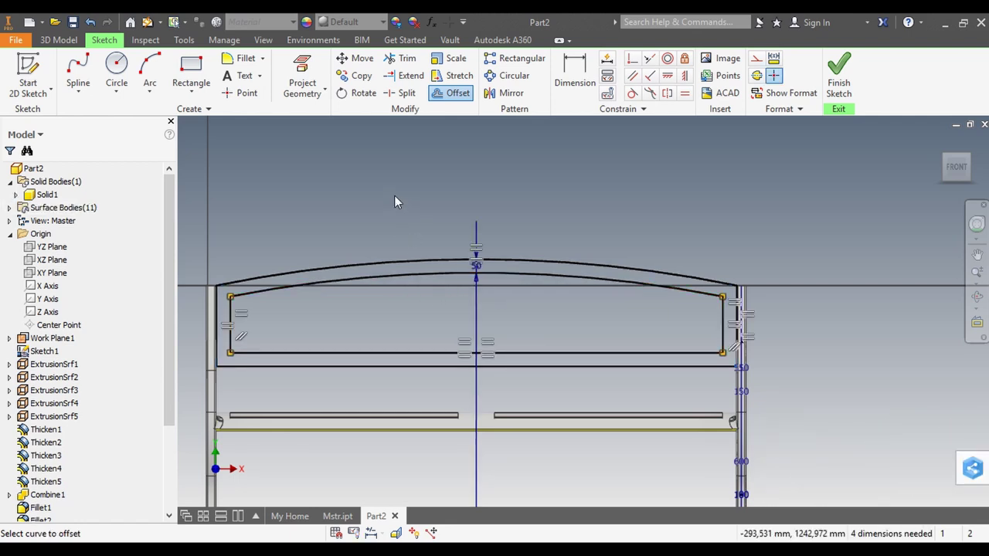
{"action": "right_click", "coordinate": [394, 196]}
{"action": "left_click", "coordinate": [440, 199]}
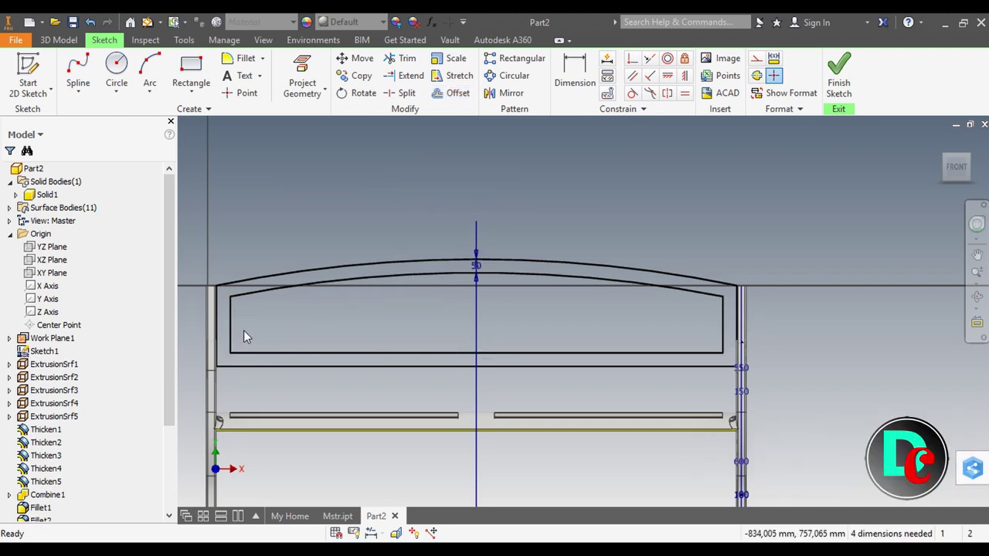
{"action": "scroll", "coordinate": [244, 330], "scroll_direction": "up", "scroll_amount": 3}
{"action": "middle_click_drag", "start_coordinate": [243, 327], "coordinate": [304, 323]}
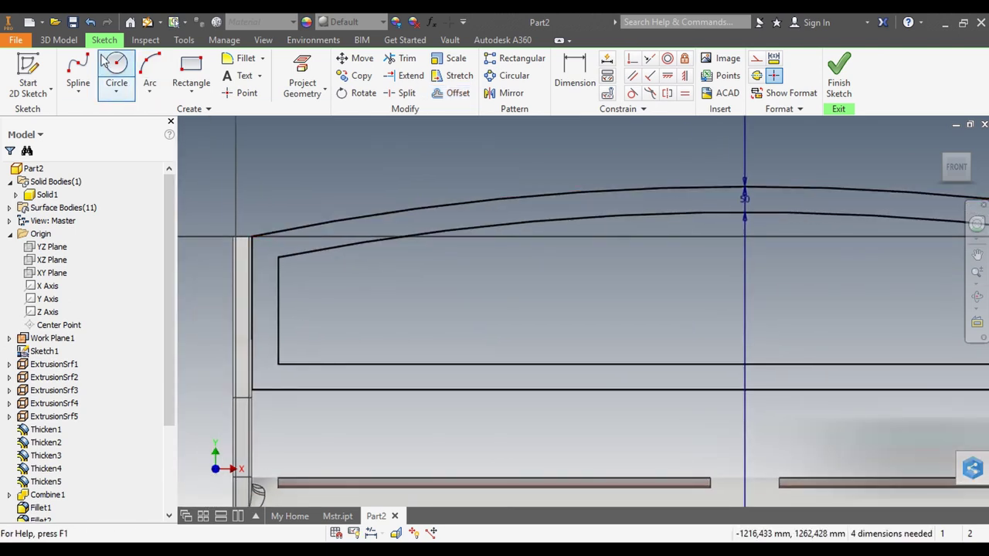
{"action": "left_click", "coordinate": [59, 40]}
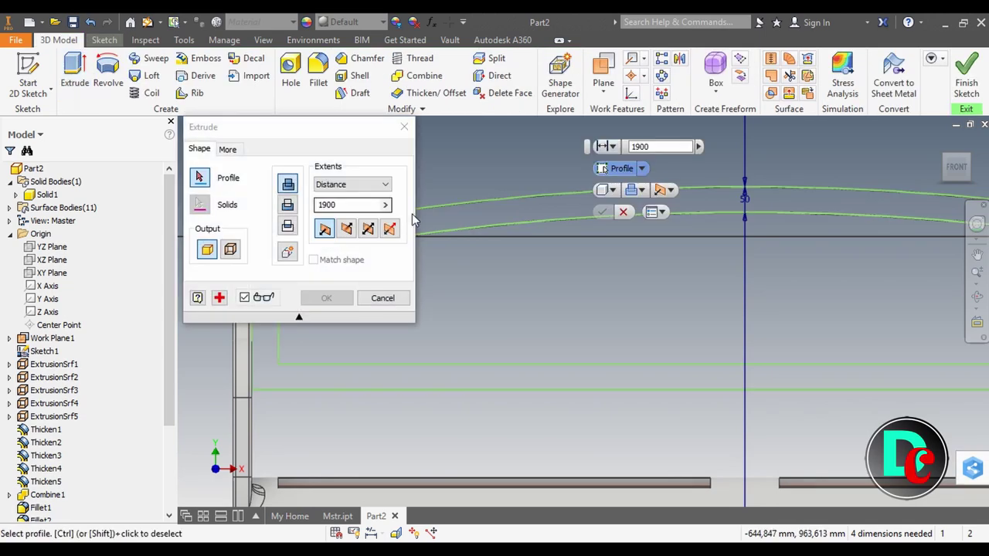
Extrude the profile between the arched loops 15 mm symmetrically.
{"action": "left_click", "coordinate": [474, 211]}
{"action": "scroll", "coordinate": [533, 246], "scroll_direction": "up", "scroll_amount": 5}
{"action": "type", "text": "15"}
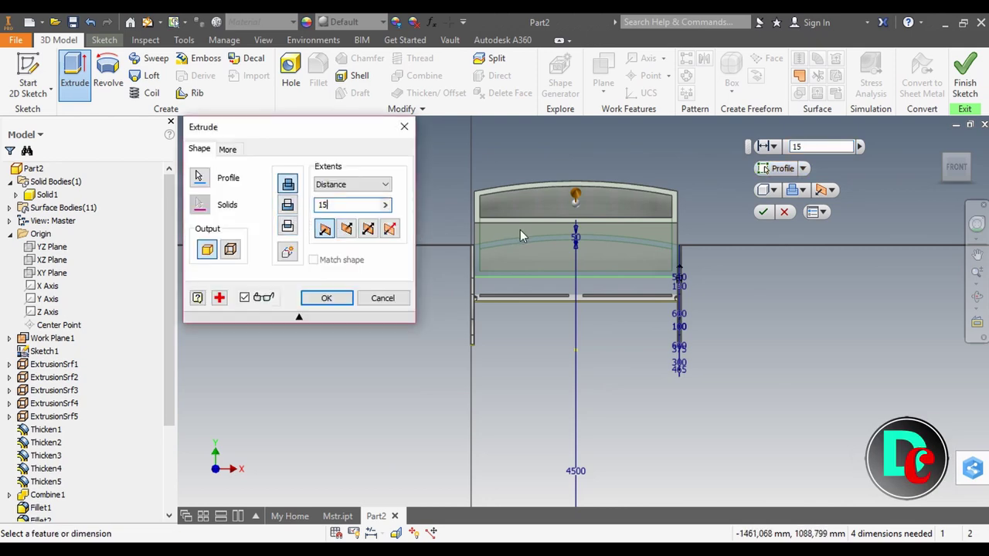
{"action": "left_click", "coordinate": [971, 158]}
{"action": "scroll", "coordinate": [615, 275], "scroll_direction": "up", "scroll_amount": 3}
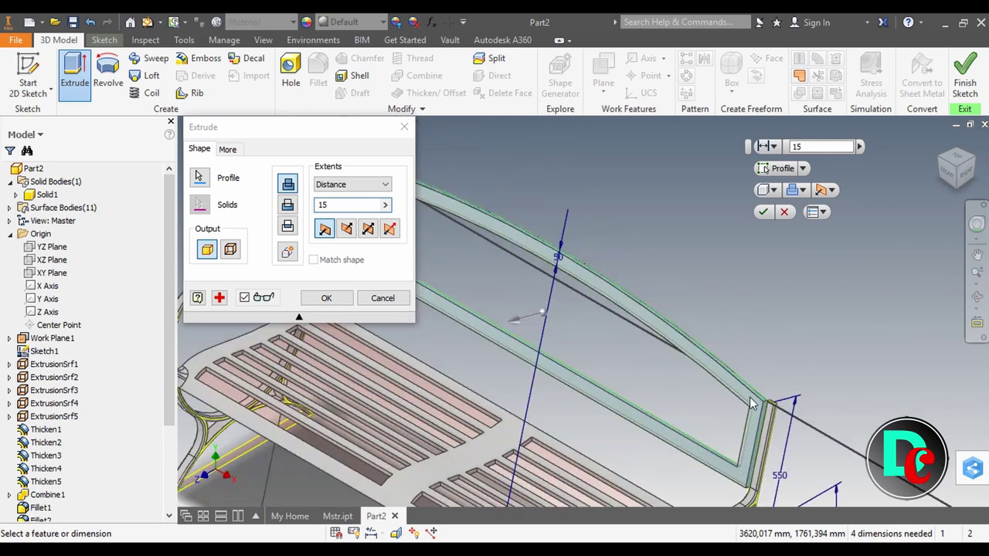
{"action": "left_click", "coordinate": [347, 229]}
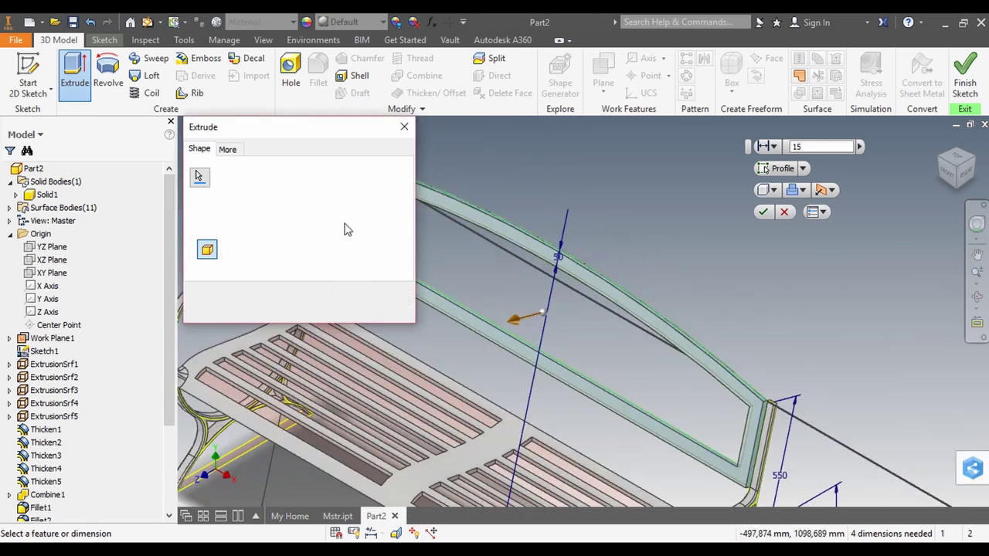
{"action": "left_click", "coordinate": [327, 301]}
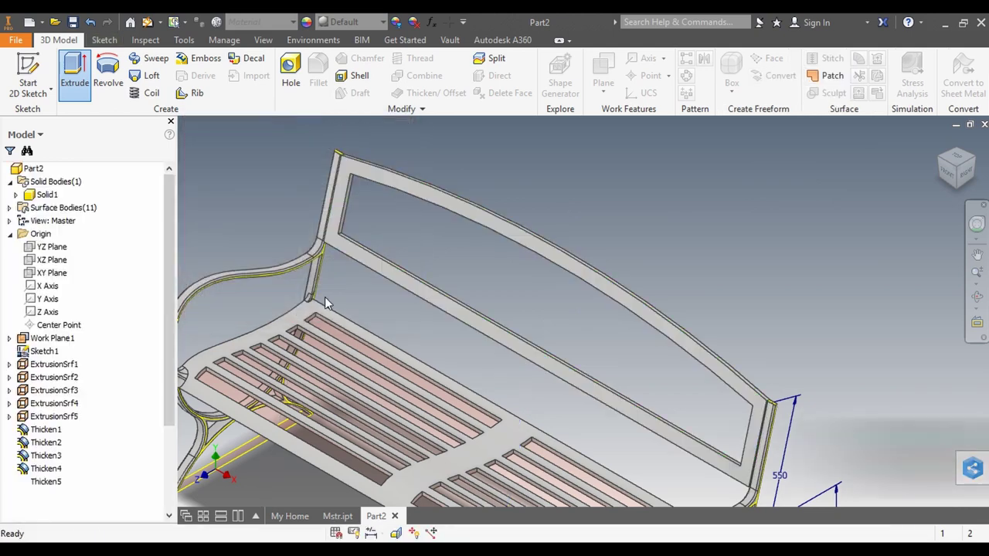
Switch back to the previous front view of the bench.
{"action": "scroll", "coordinate": [486, 281], "scroll_direction": "up", "scroll_amount": 3}
{"action": "scroll", "coordinate": [487, 284], "scroll_direction": "down", "scroll_amount": 4}
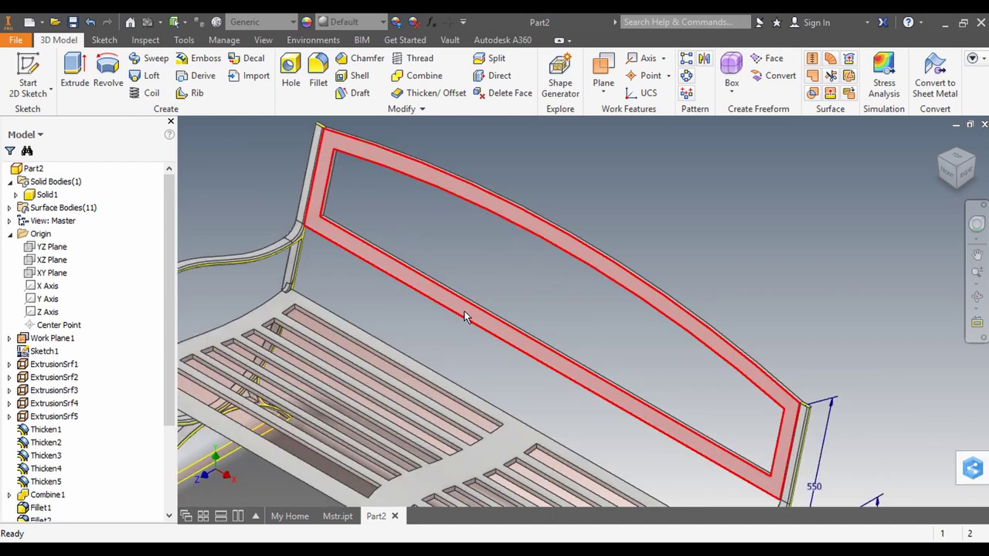
{"action": "right_click", "coordinate": [464, 316]}
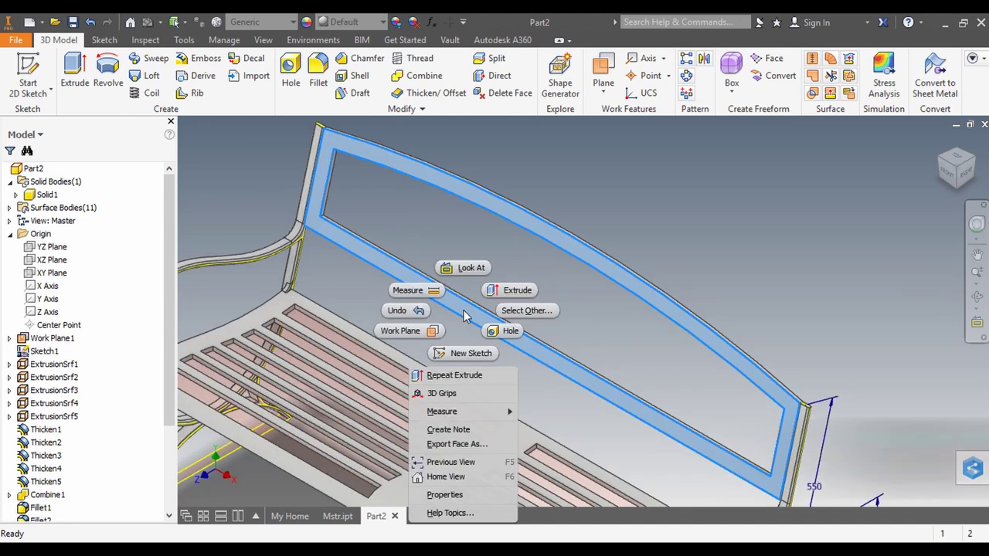
{"action": "left_click", "coordinate": [424, 216]}
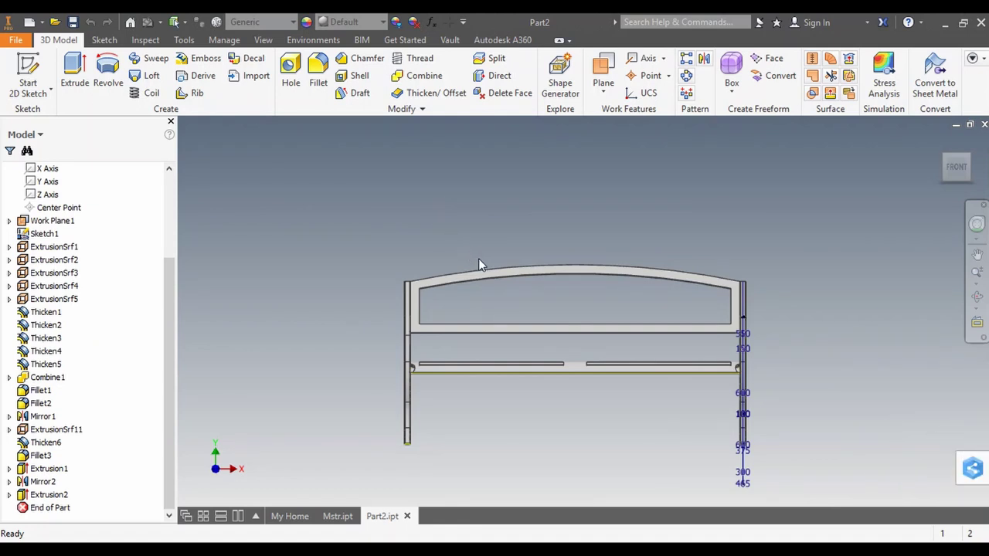
{"action": "scroll", "coordinate": [478, 258], "scroll_direction": "down", "scroll_amount": 1}
Start a sketch on the backrest frame face with points at the right arc end and bottom-left corner.
{"action": "left_click", "coordinate": [486, 277]}
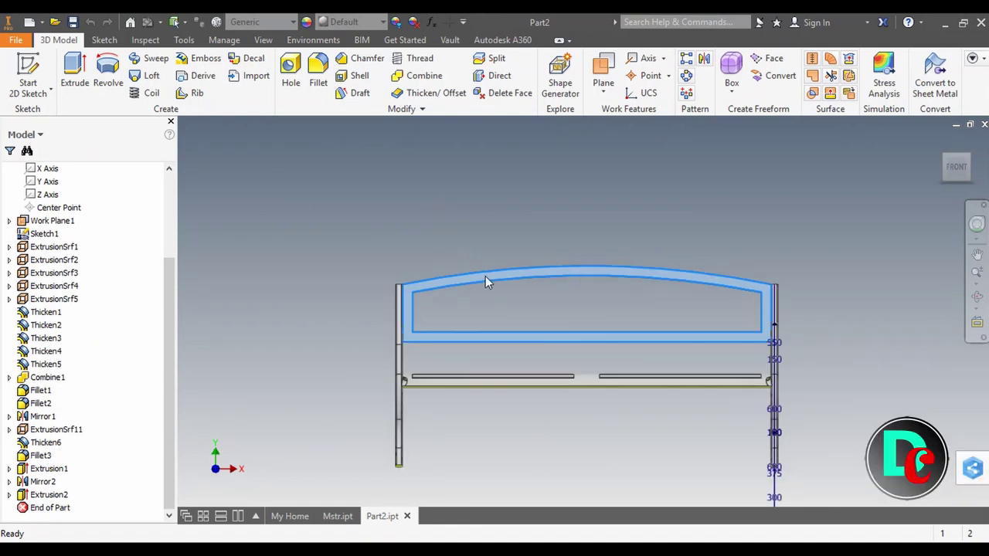
{"action": "right_click", "coordinate": [485, 276]}
{"action": "left_click", "coordinate": [479, 319]}
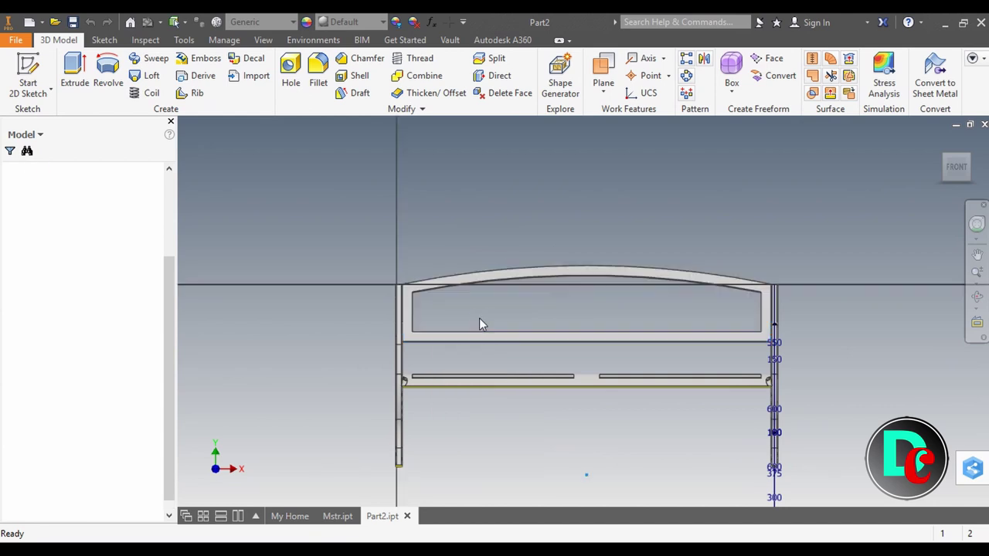
{"action": "left_click", "coordinate": [232, 92]}
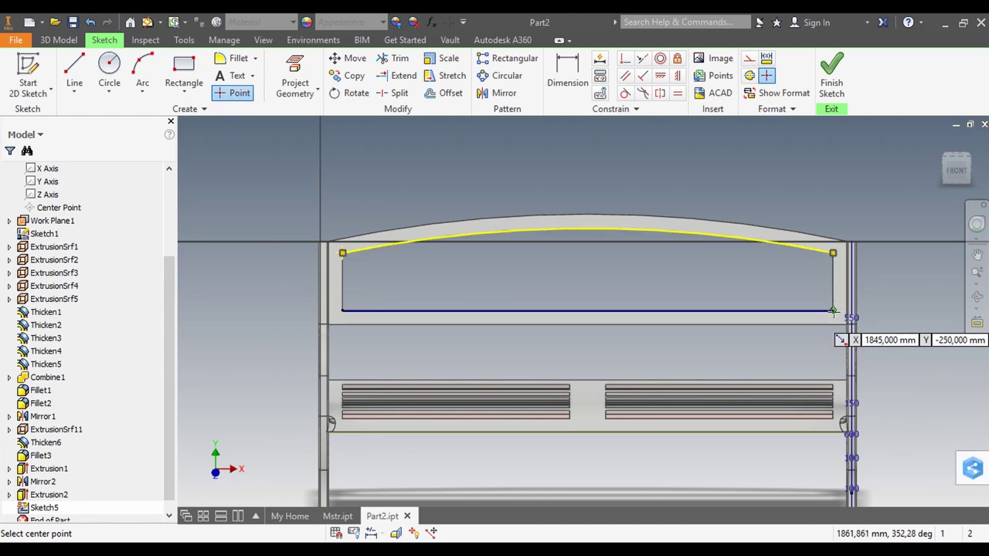
{"action": "left_click", "coordinate": [833, 252]}
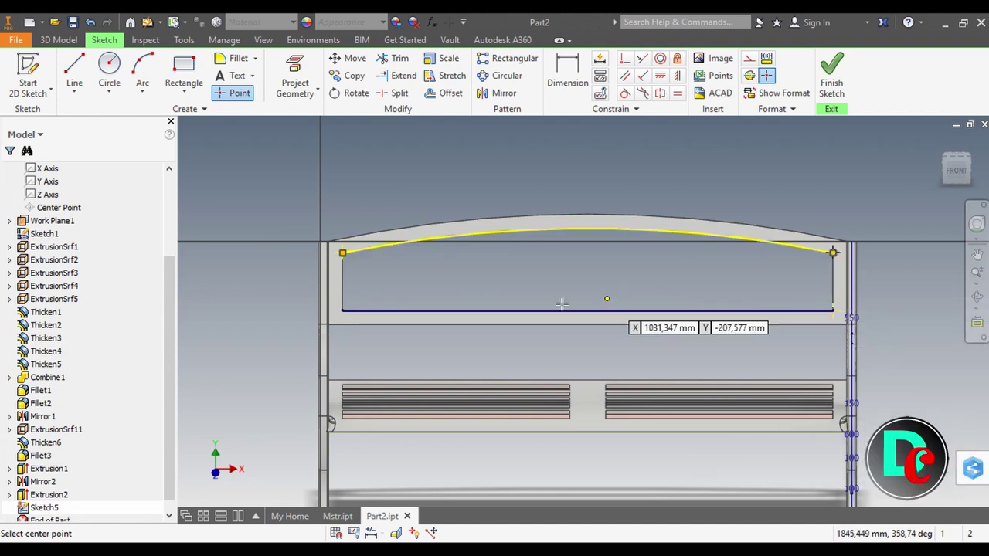
{"action": "left_click", "coordinate": [342, 310]}
{"action": "right_click", "coordinate": [255, 177]}
{"action": "left_click", "coordinate": [194, 175]}
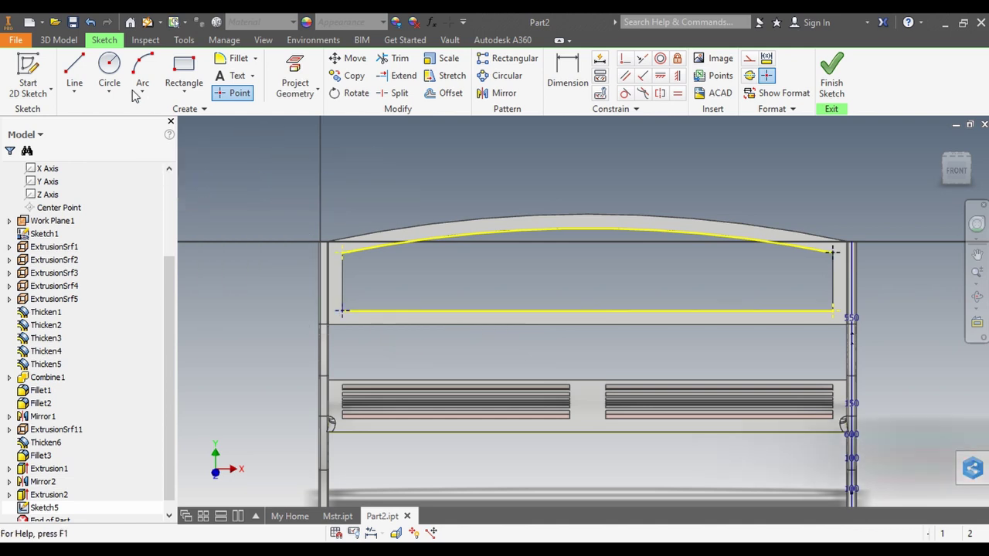
Draw two corner-to-corner diagonal lines crossing in an X inside the frame opening.
{"action": "left_click", "coordinate": [73, 73]}
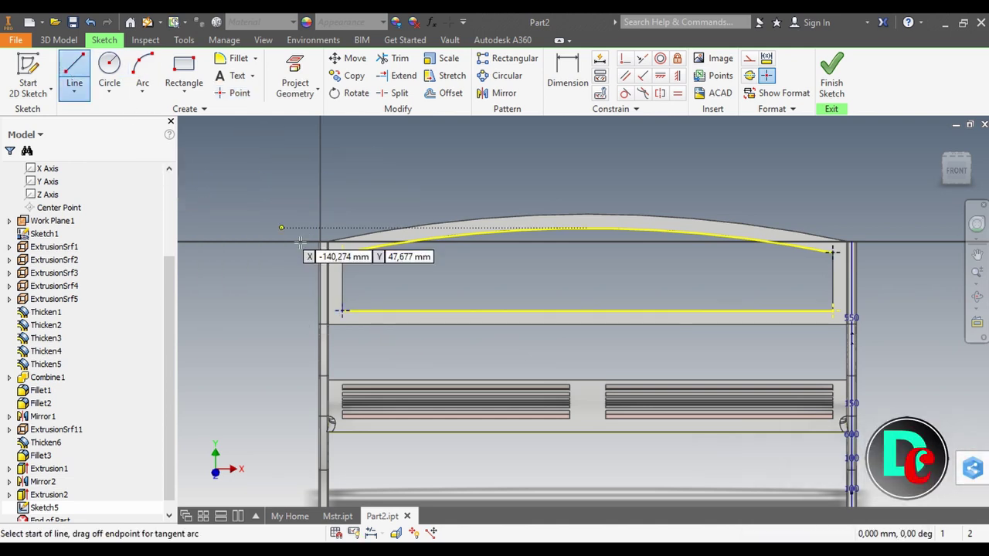
{"action": "left_click", "coordinate": [342, 252]}
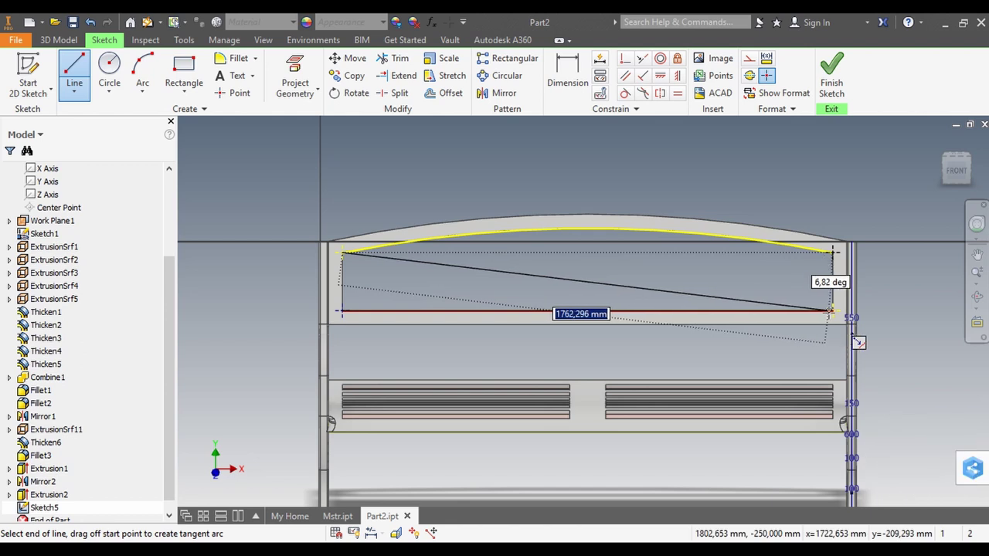
{"action": "left_click", "coordinate": [833, 311]}
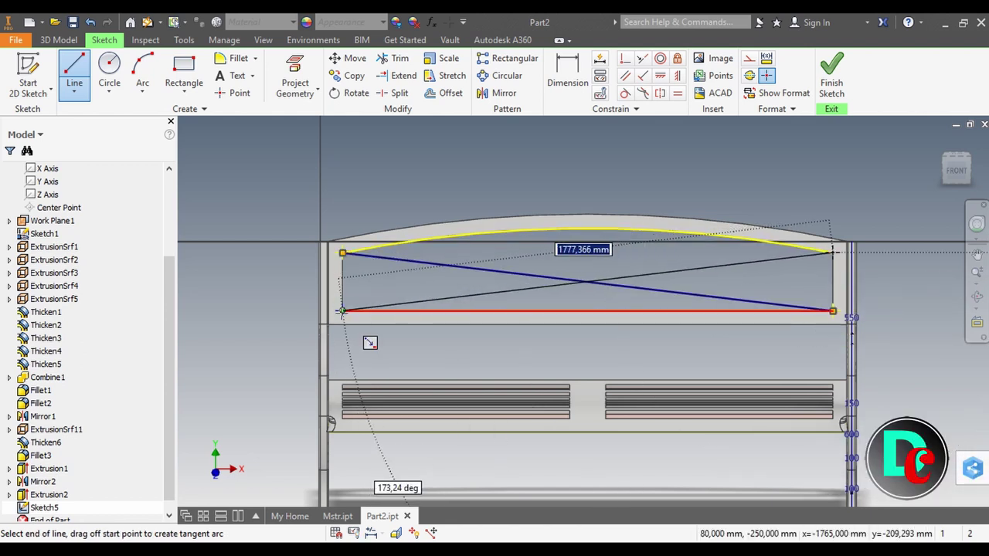
{"action": "left_click", "coordinate": [342, 311]}
{"action": "right_click", "coordinate": [368, 180]}
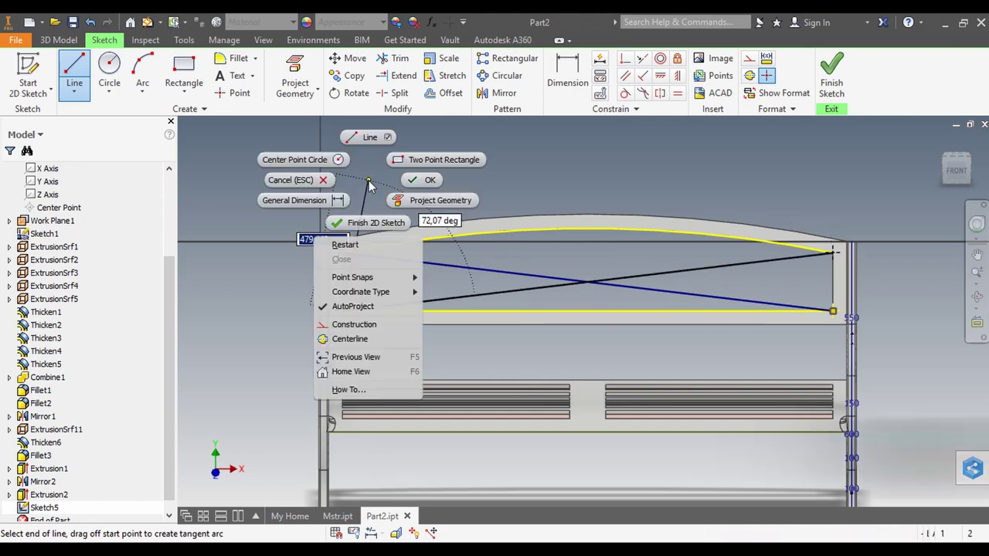
{"action": "left_click", "coordinate": [409, 185]}
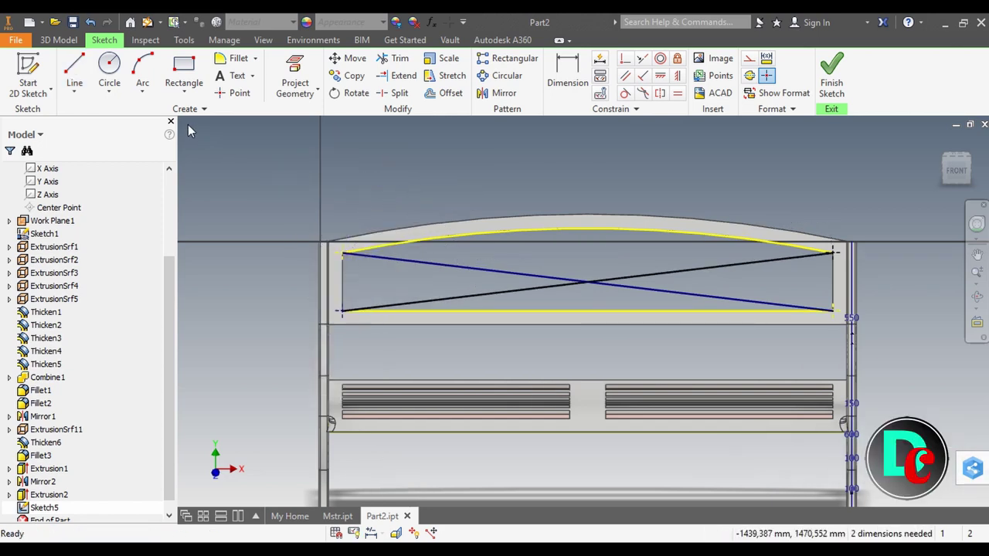
{"action": "left_click", "coordinate": [59, 40]}
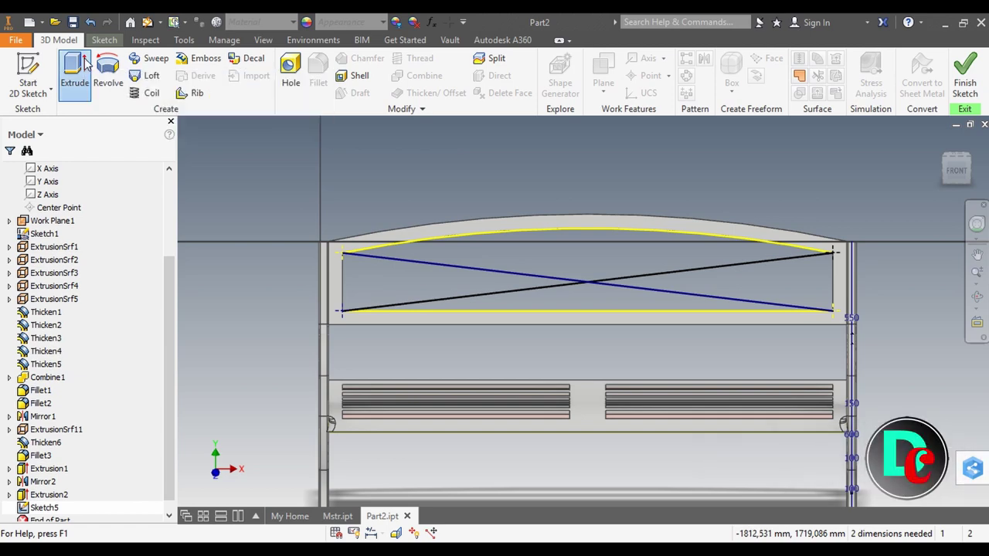
Extrude one diagonal line as a 15 mm symmetric surface, ExtrusionSrf12.
{"action": "left_click", "coordinate": [84, 60]}
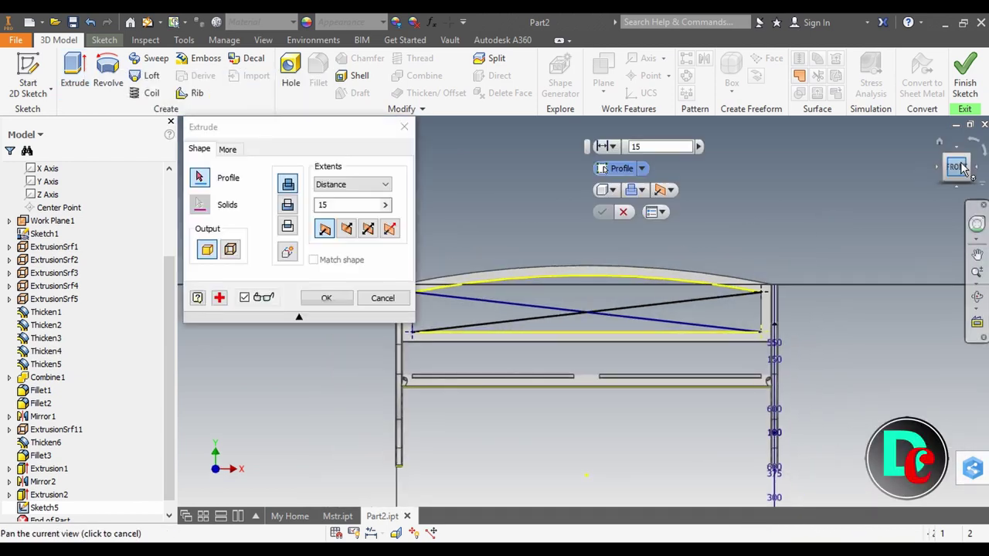
{"action": "left_click", "coordinate": [971, 164]}
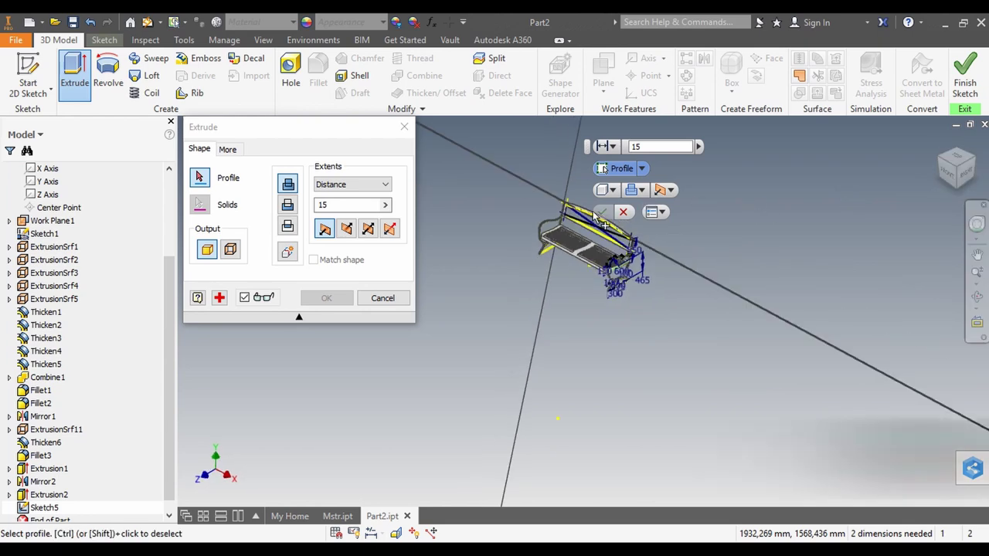
{"action": "scroll", "coordinate": [552, 236], "scroll_direction": "up", "scroll_amount": 4}
{"action": "scroll", "coordinate": [551, 237], "scroll_direction": "down", "scroll_amount": 3}
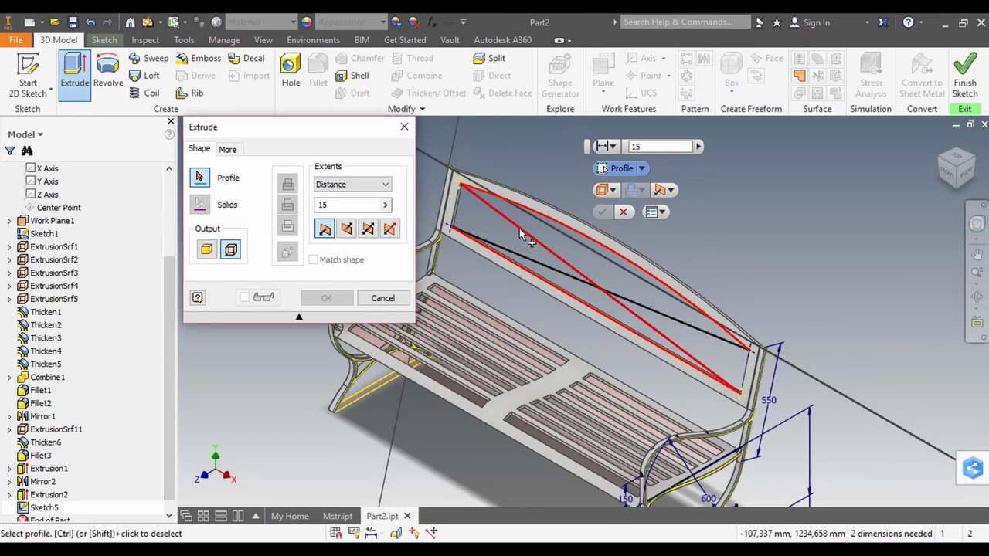
{"action": "left_click", "coordinate": [580, 278]}
{"action": "left_click", "coordinate": [567, 272]}
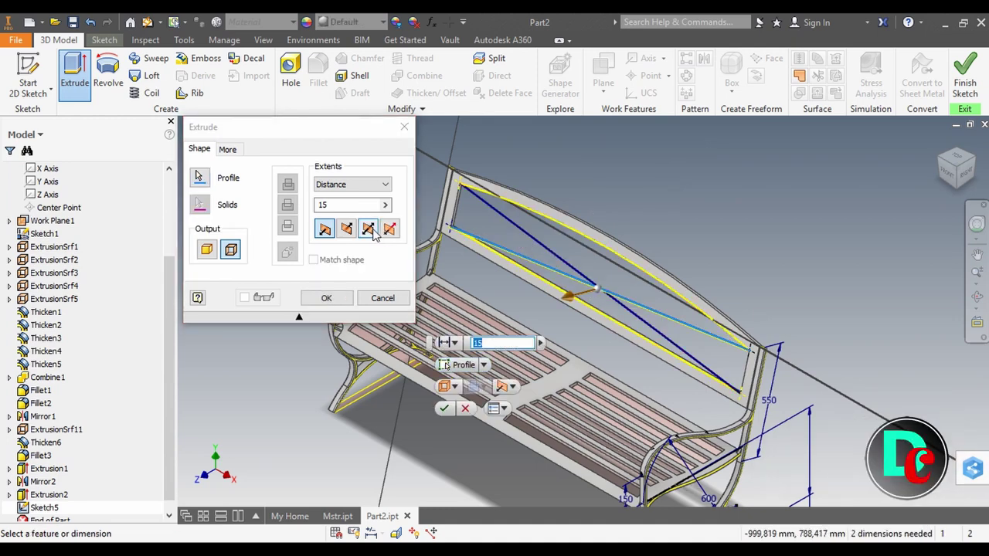
{"action": "left_click", "coordinate": [348, 207]}
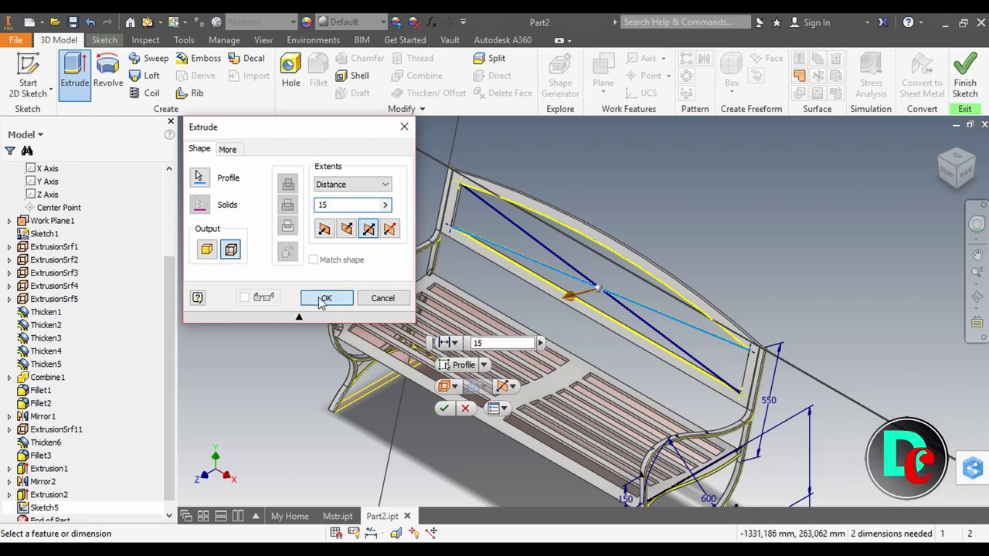
{"action": "left_click", "coordinate": [323, 299]}
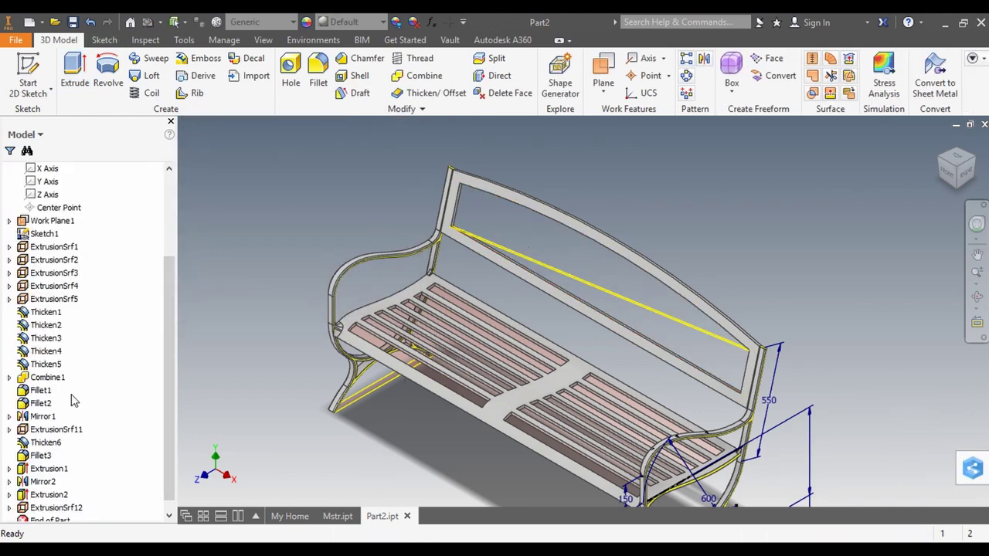
{"action": "scroll", "coordinate": [71, 397], "scroll_direction": "down", "scroll_amount": 1}
Edit and finish Sketch5, then make it visible in the model.
{"action": "left_click", "coordinate": [9, 495]}
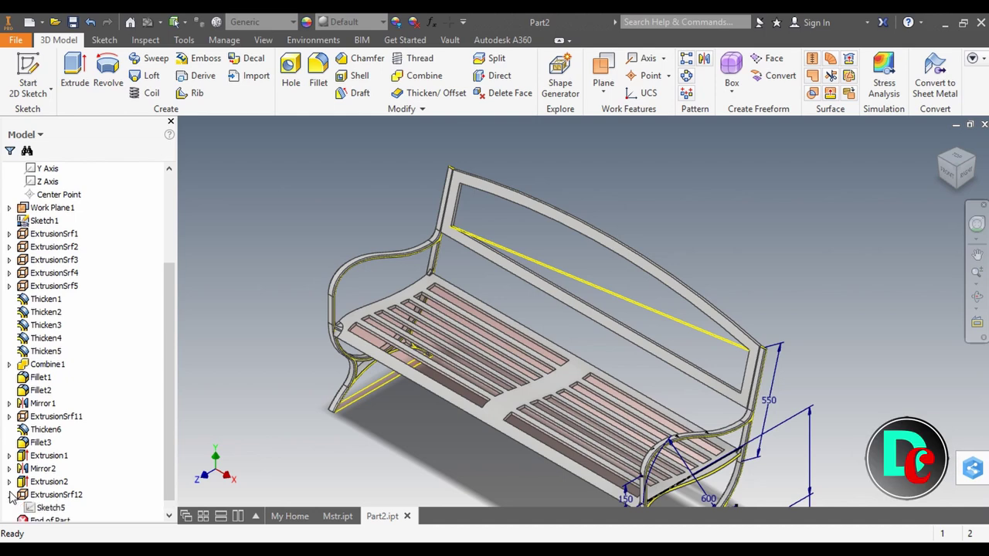
{"action": "right_click", "coordinate": [45, 503]}
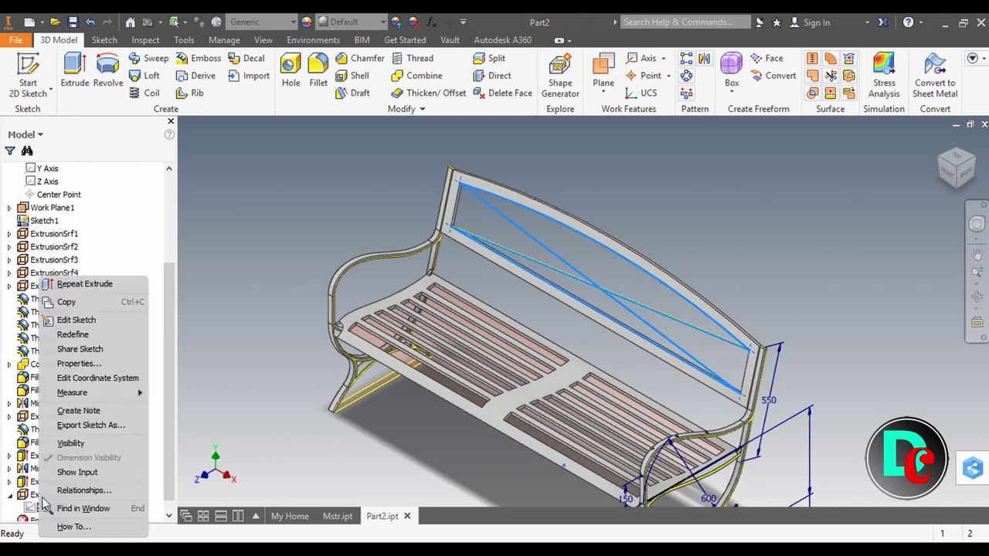
{"action": "left_click", "coordinate": [75, 319]}
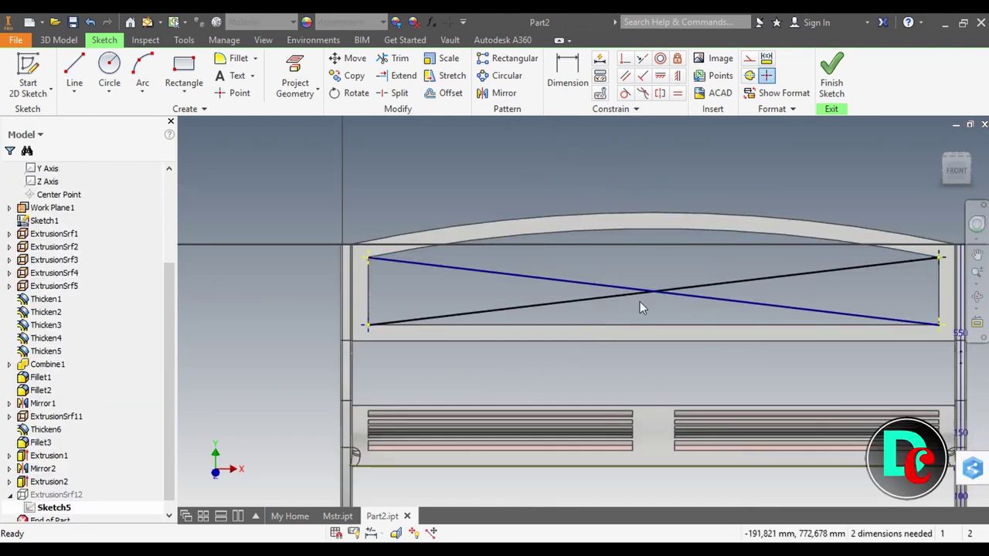
{"action": "left_click", "coordinate": [831, 81]}
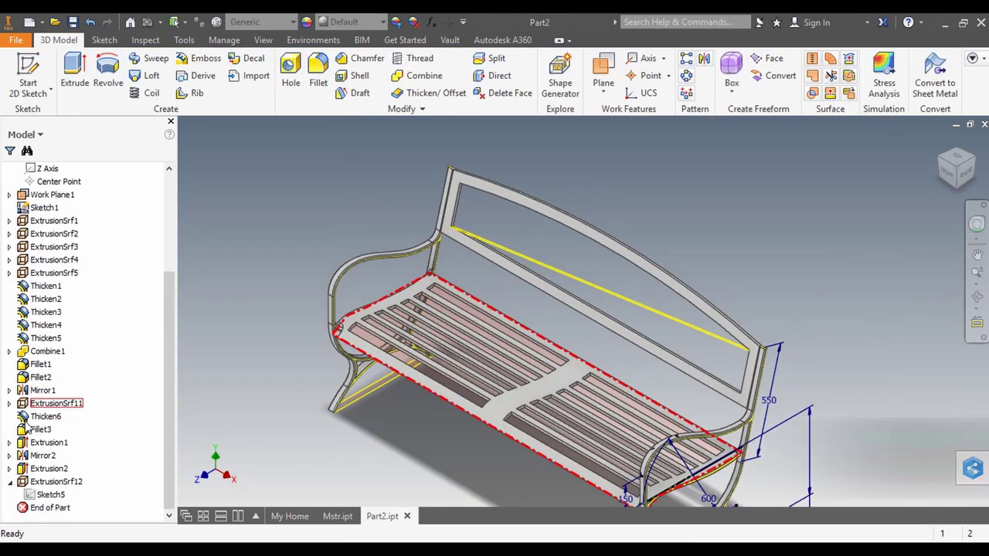
{"action": "right_click", "coordinate": [39, 498]}
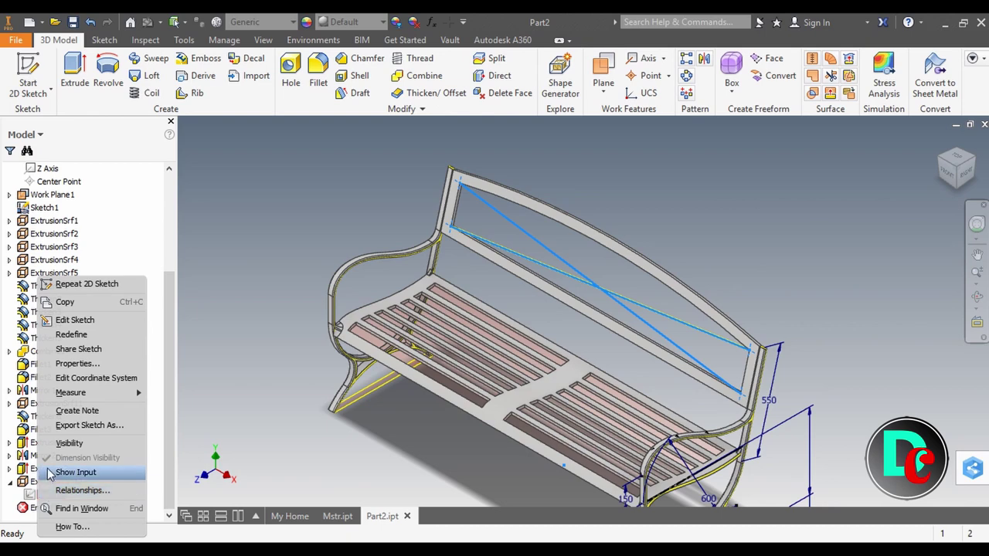
{"action": "left_click", "coordinate": [59, 444]}
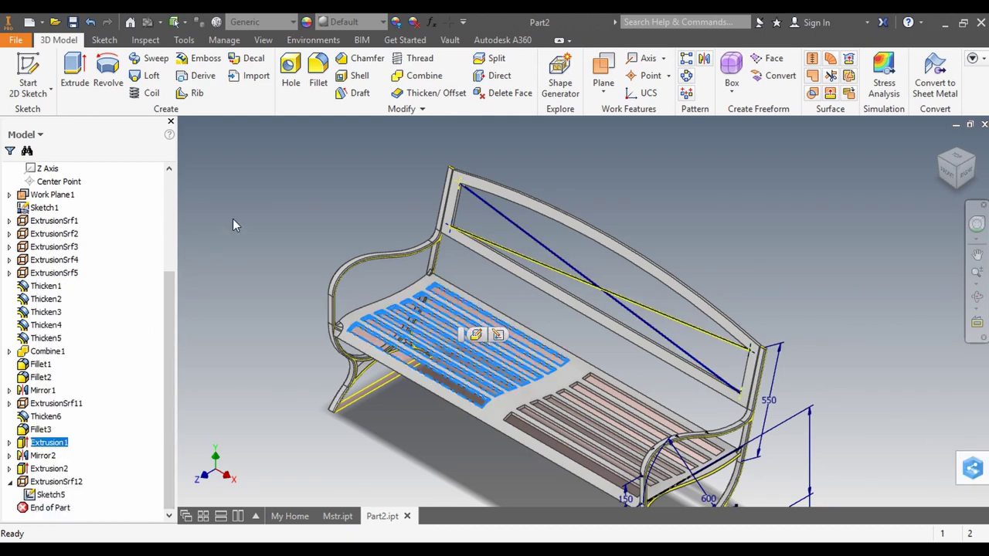
Extrude the other diagonal line as a matching 15 mm symmetric surface.
{"action": "left_click", "coordinate": [236, 143]}
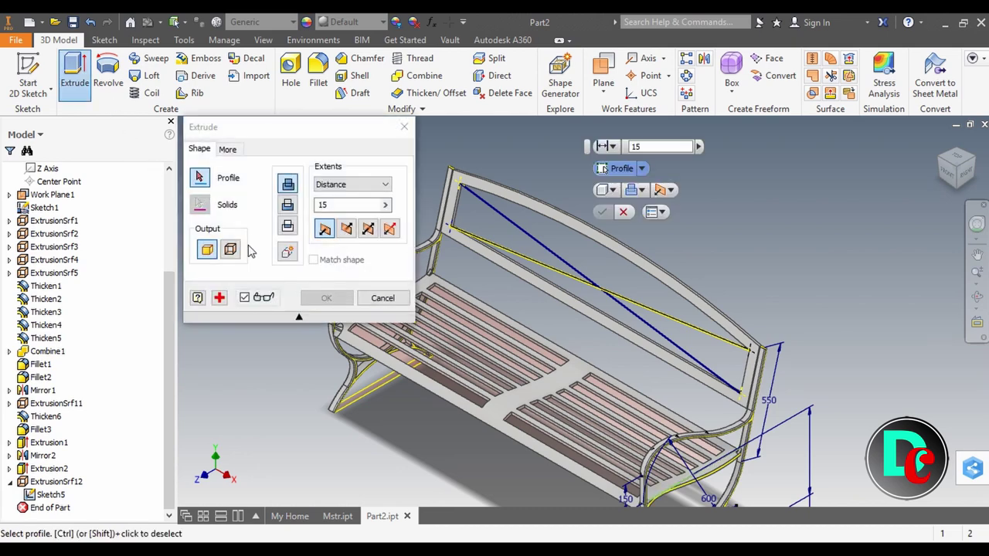
{"action": "left_click", "coordinate": [231, 248]}
{"action": "left_click", "coordinate": [525, 235]}
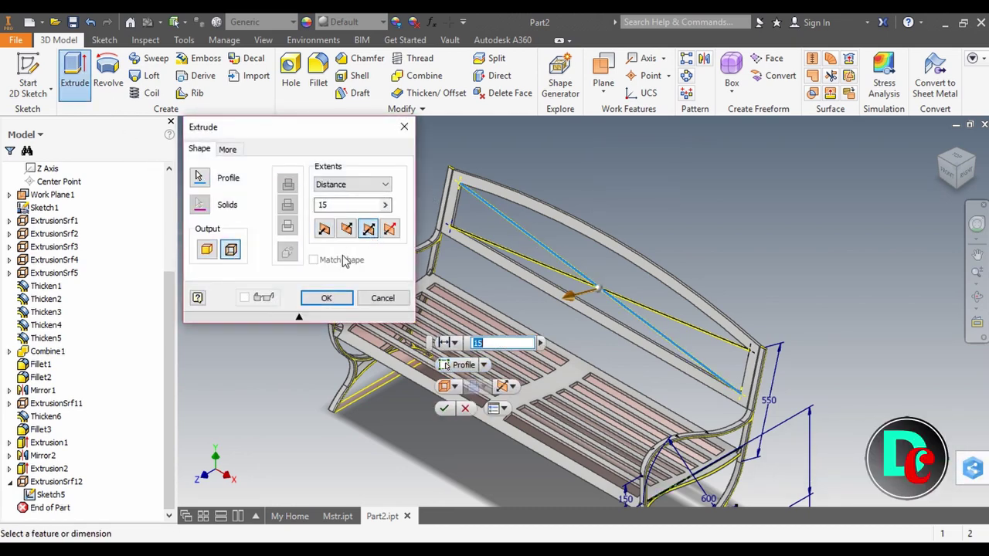
{"action": "left_click", "coordinate": [325, 300]}
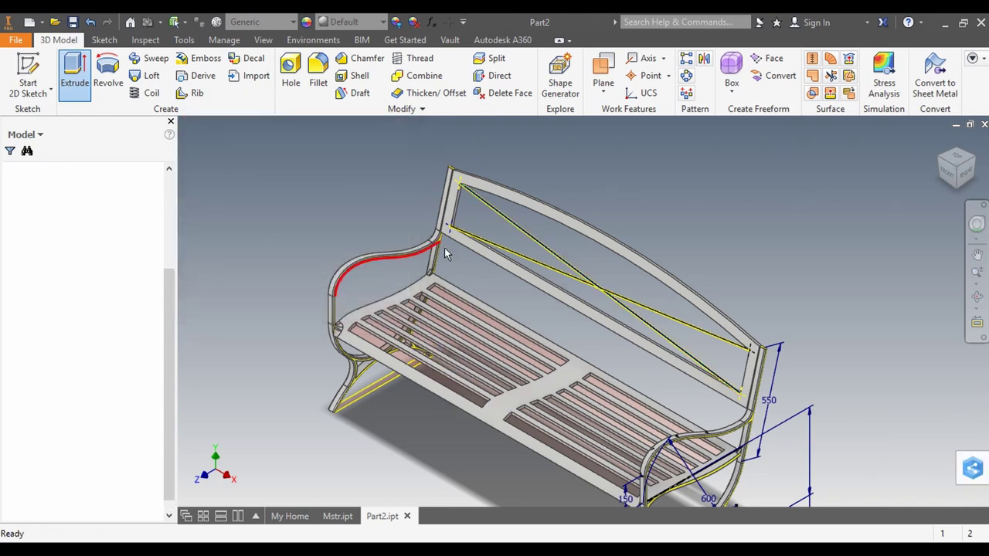
{"action": "scroll", "coordinate": [479, 247], "scroll_direction": "down", "scroll_amount": 5}
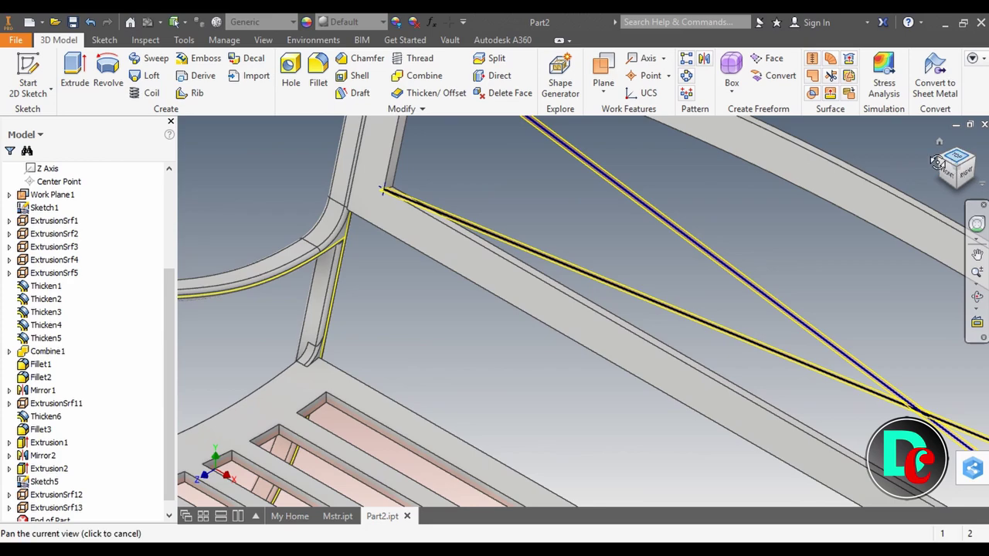
{"action": "middle_click_drag", "start_coordinate": [584, 309], "coordinate": [794, 209], "text": "shift"}
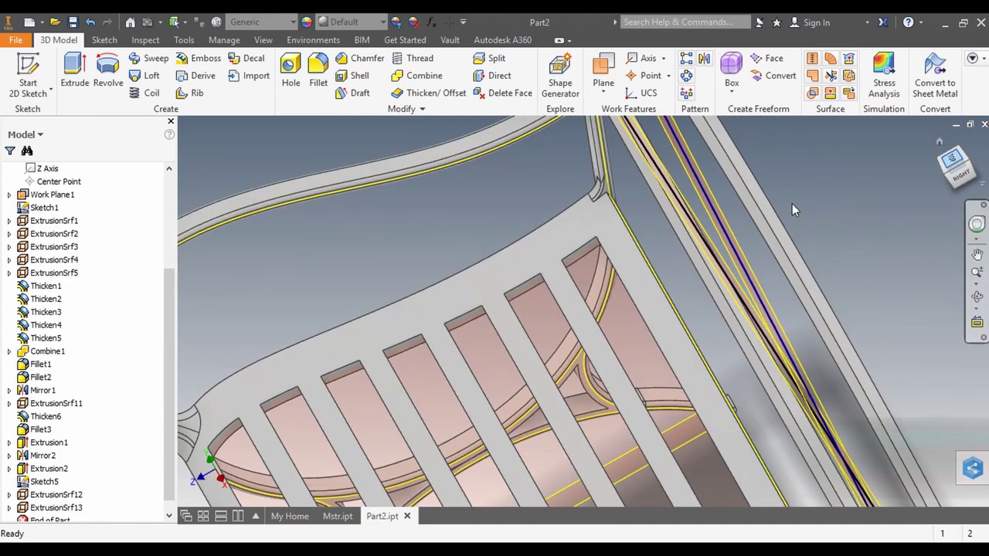
{"action": "scroll", "coordinate": [794, 209], "scroll_direction": "up", "scroll_amount": 5}
{"action": "middle_click_drag", "start_coordinate": [794, 208], "coordinate": [668, 179]}
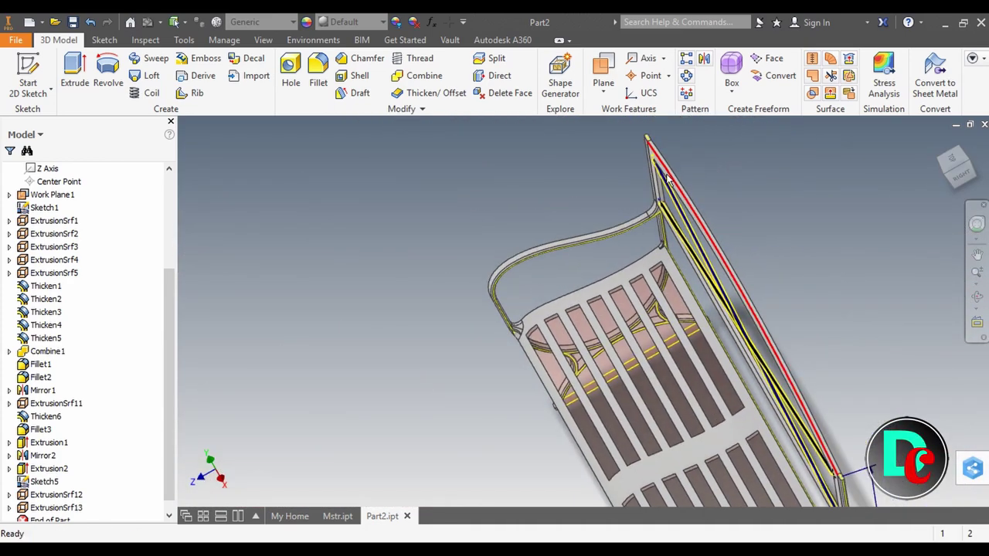
{"action": "scroll", "coordinate": [668, 180], "scroll_direction": "down", "scroll_amount": 3}
{"action": "scroll", "coordinate": [668, 183], "scroll_direction": "up", "scroll_amount": 3}
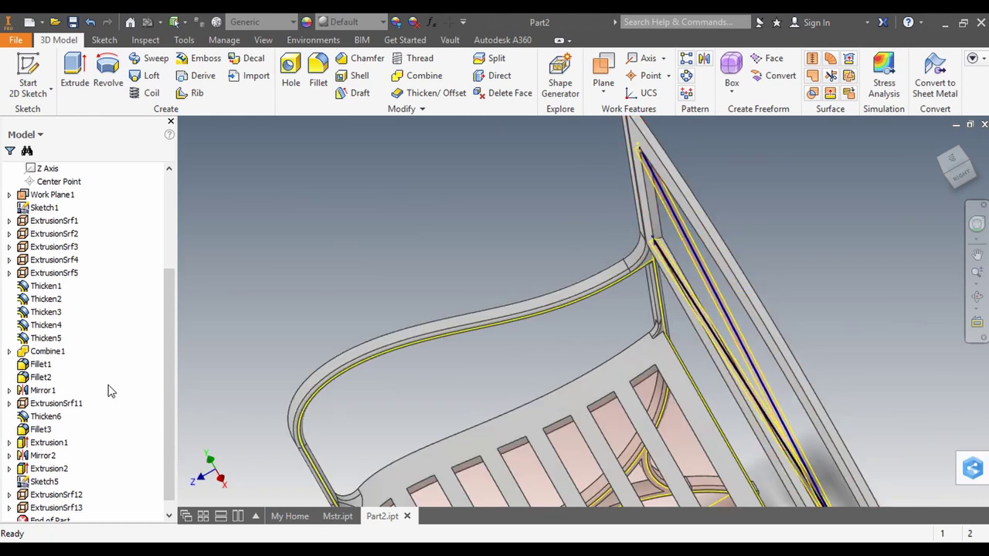
{"action": "scroll", "coordinate": [108, 389], "scroll_direction": "down", "scroll_amount": 1}
{"action": "left_click", "coordinate": [56, 481]}
Switch ExtrusionSrf12 and ExtrusionSrf13 from Symmetric to Direction 2 at 15 mm.
{"action": "right_click", "coordinate": [57, 485]}
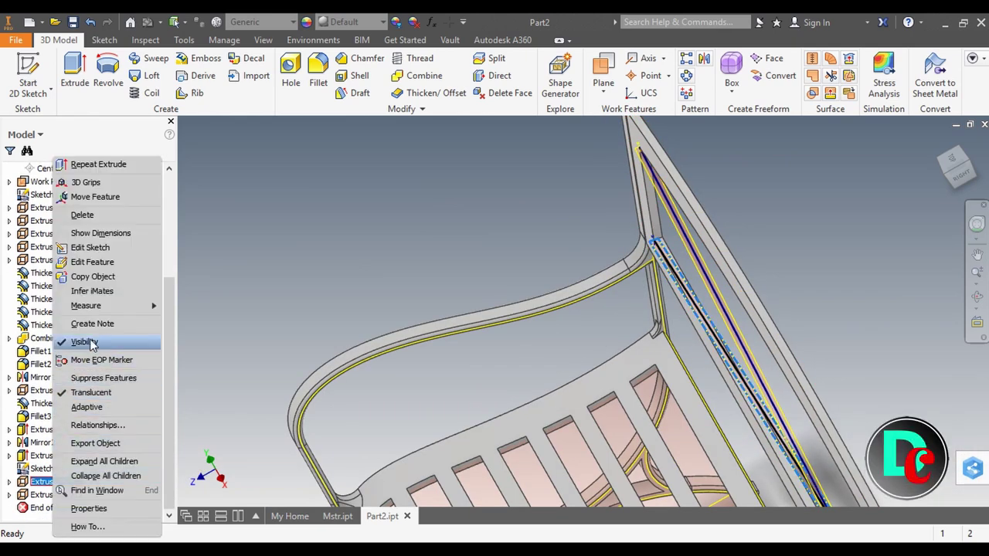
{"action": "left_click", "coordinate": [89, 265]}
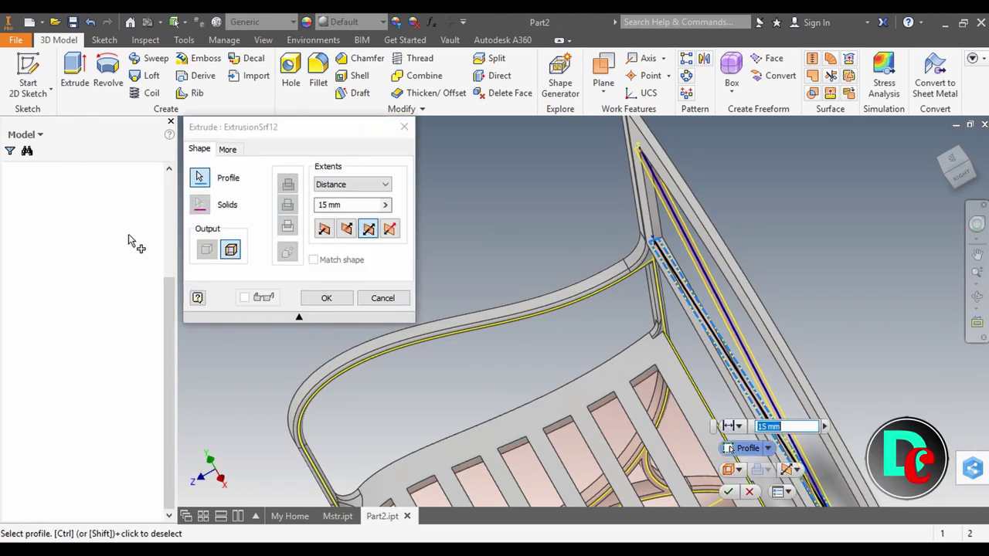
{"action": "left_click", "coordinate": [348, 230]}
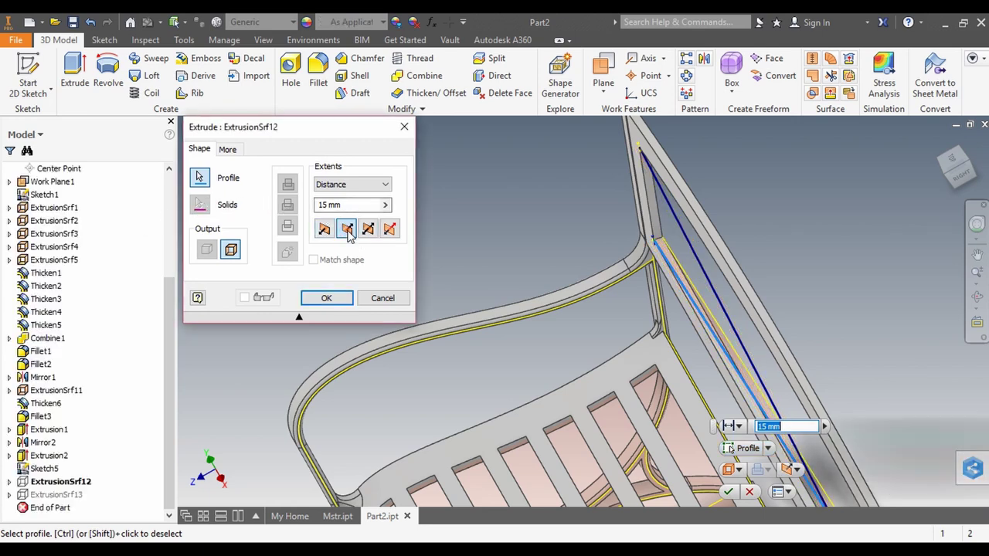
{"action": "left_click", "coordinate": [325, 299]}
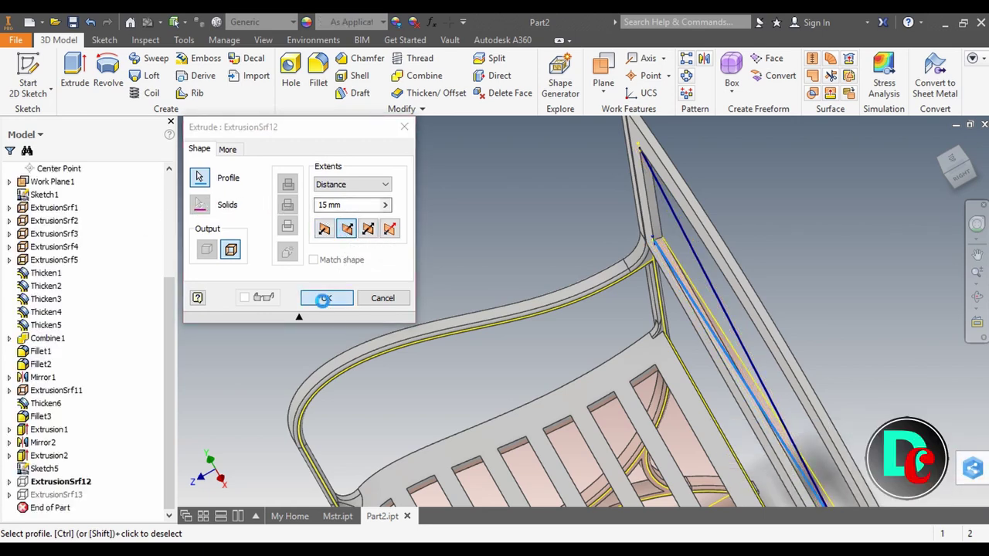
{"action": "right_click", "coordinate": [65, 499]}
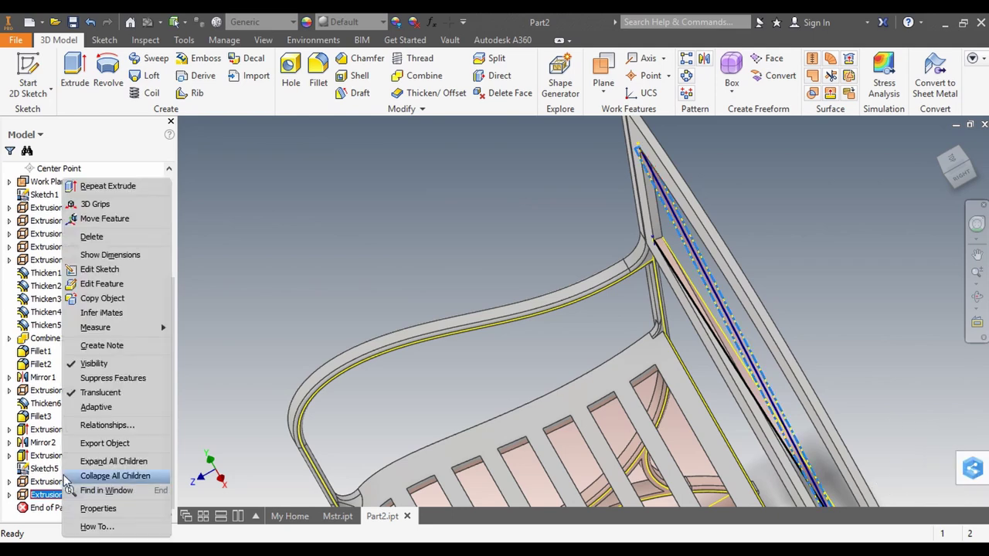
{"action": "left_click", "coordinate": [102, 284]}
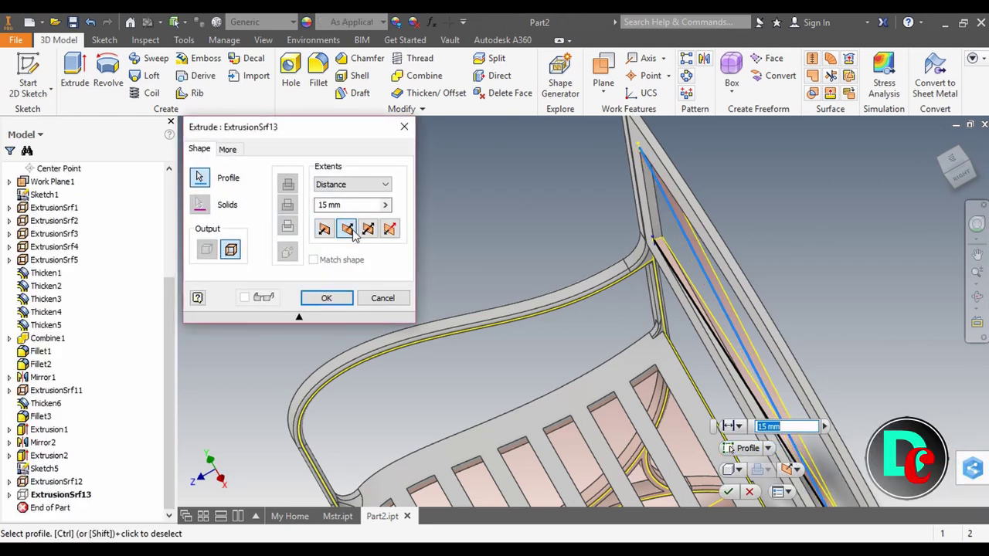
{"action": "left_click", "coordinate": [324, 300]}
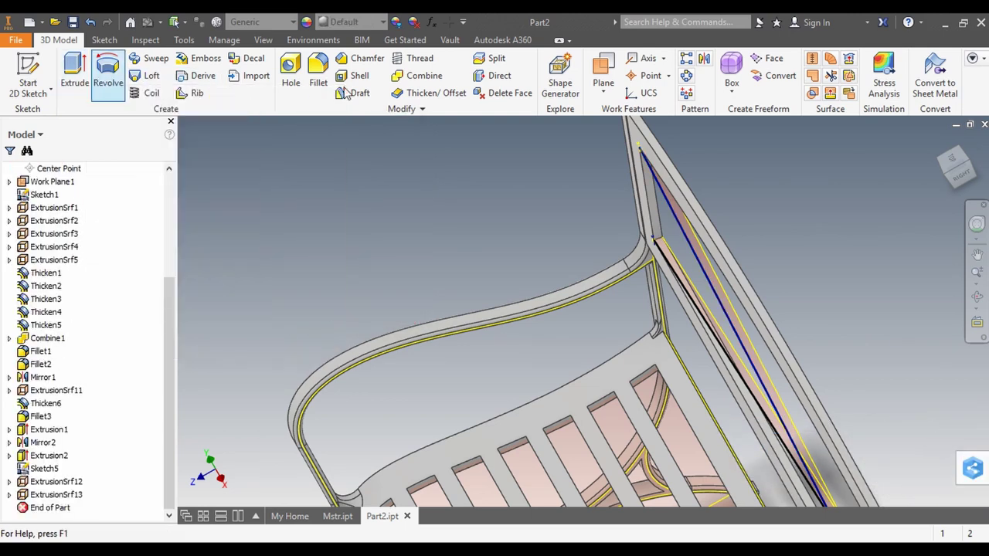
Thicken each diagonal brace face 35 mm symmetrically into the solid bars Thicken7 and Thicken8.
{"action": "left_click", "coordinate": [428, 93]}
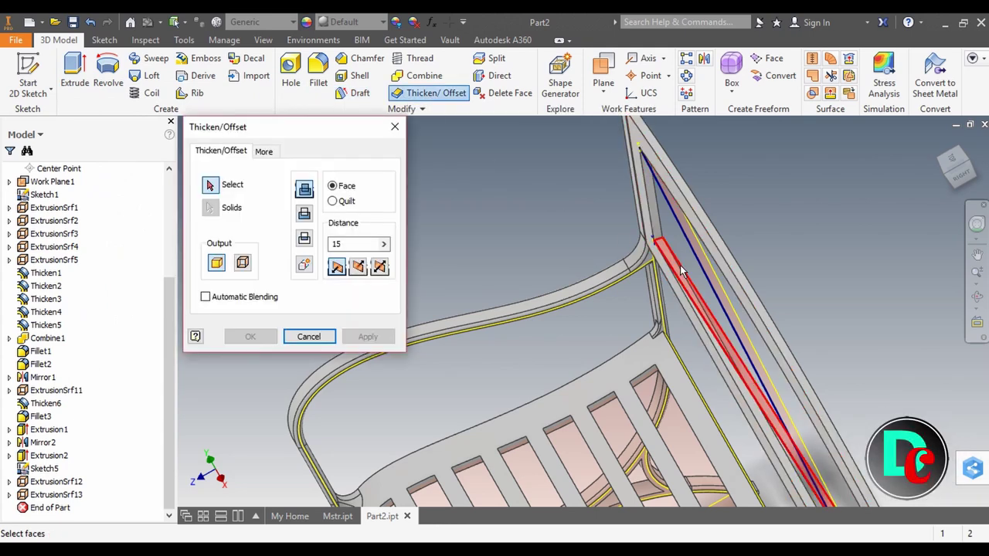
{"action": "left_click", "coordinate": [681, 270]}
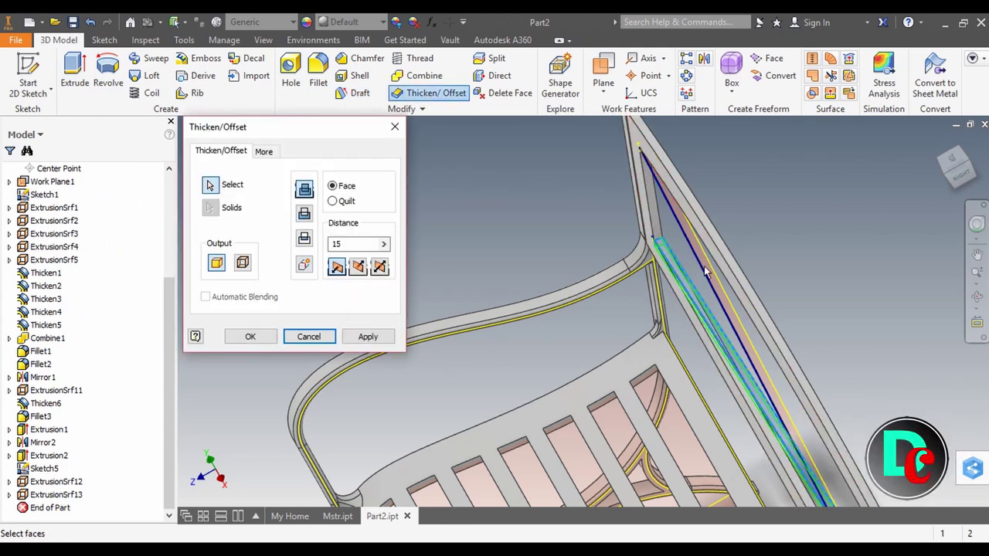
{"action": "left_click", "coordinate": [380, 270]}
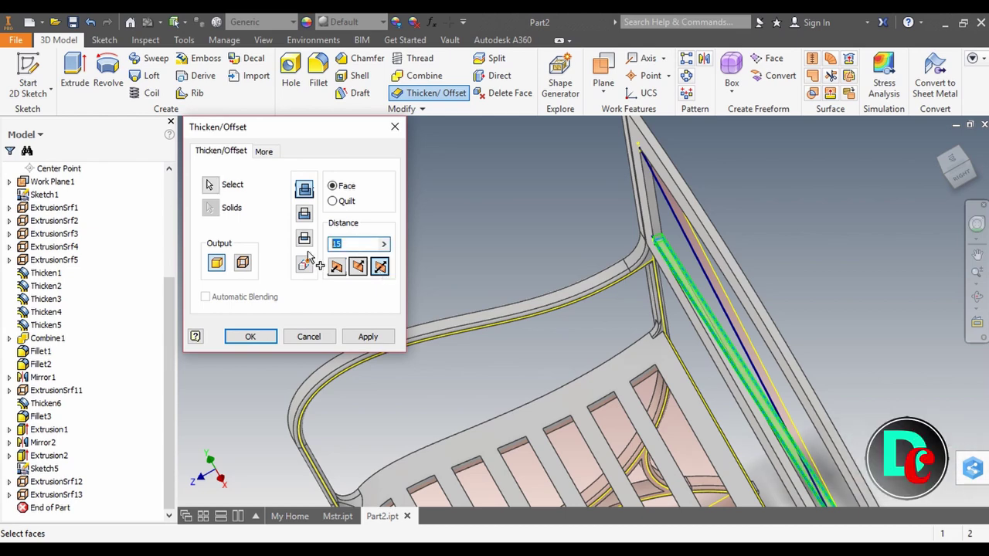
{"action": "type", "text": "3"}
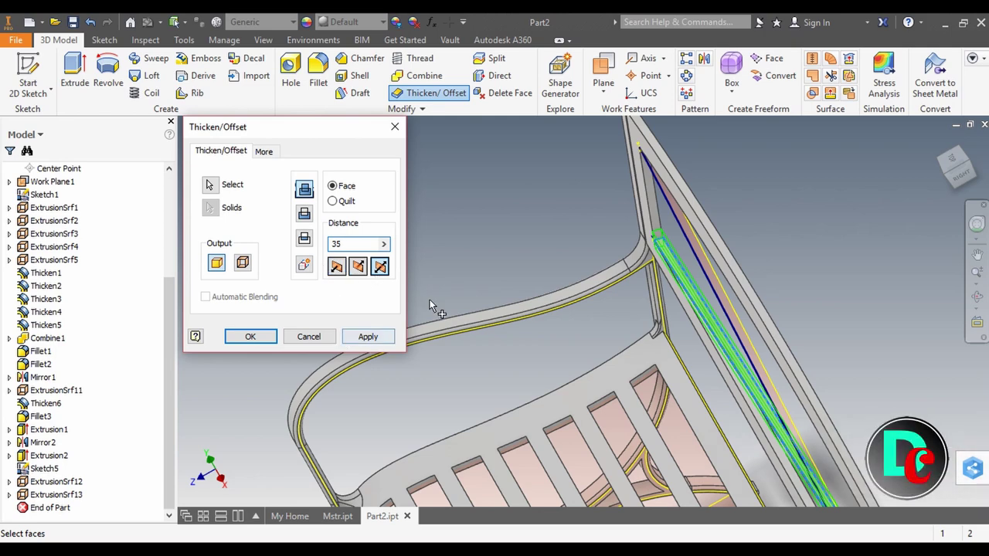
{"action": "mouse_move", "coordinate": [969, 164]}
{"action": "left_mouse_down"}
{"action": "mouse_move", "coordinate": [934, 186]}
{"action": "mouse_move", "coordinate": [951, 174]}
{"action": "left_mouse_up"}
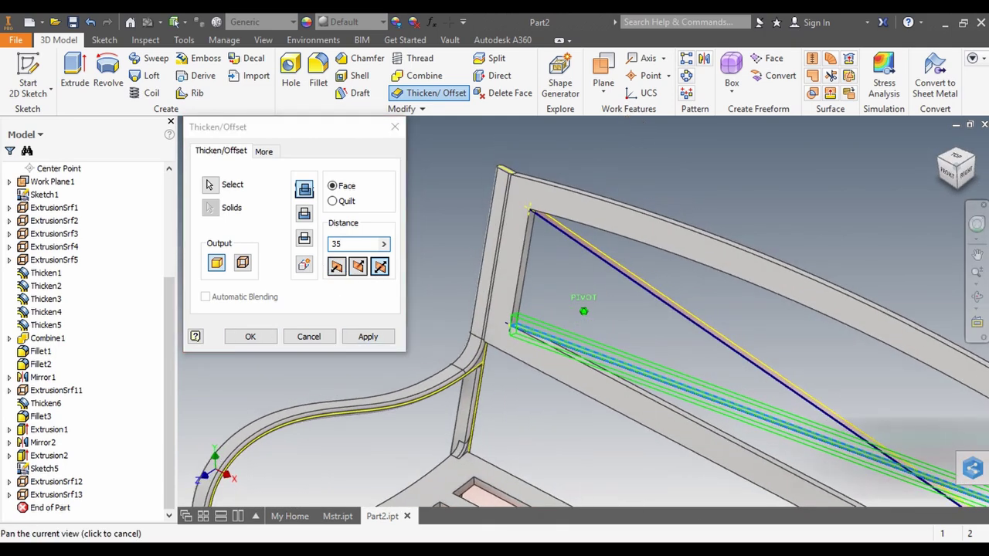
{"action": "scroll", "coordinate": [750, 284], "scroll_direction": "down", "scroll_amount": 4}
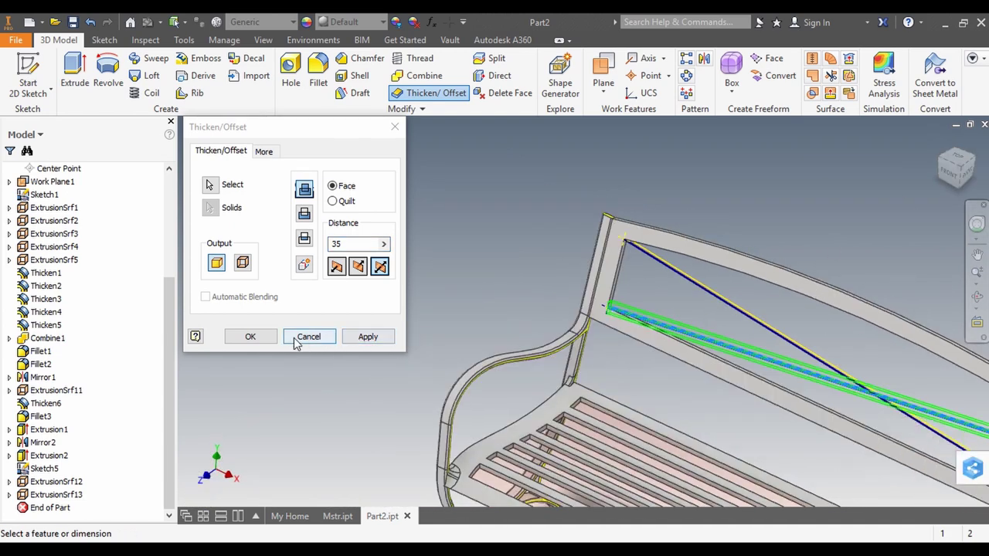
{"action": "left_click", "coordinate": [366, 336]}
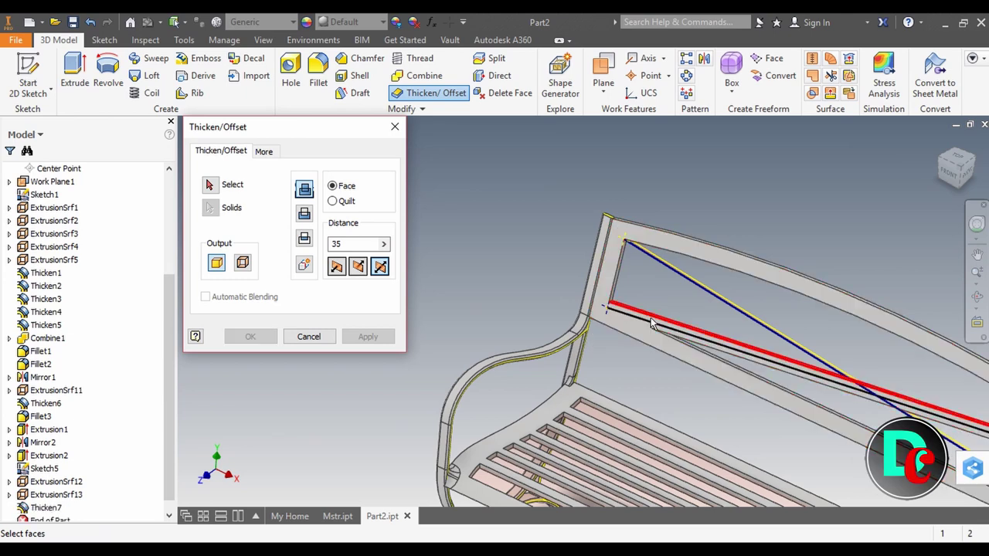
{"action": "scroll", "coordinate": [683, 317], "scroll_direction": "down", "scroll_amount": 2}
{"action": "scroll", "coordinate": [680, 317], "scroll_direction": "up", "scroll_amount": 2}
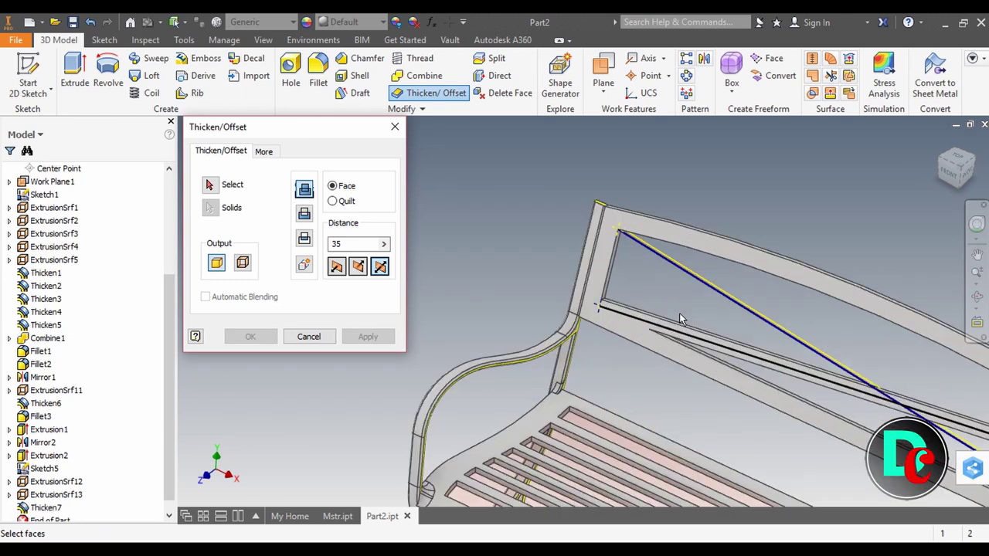
{"action": "left_click", "coordinate": [686, 268]}
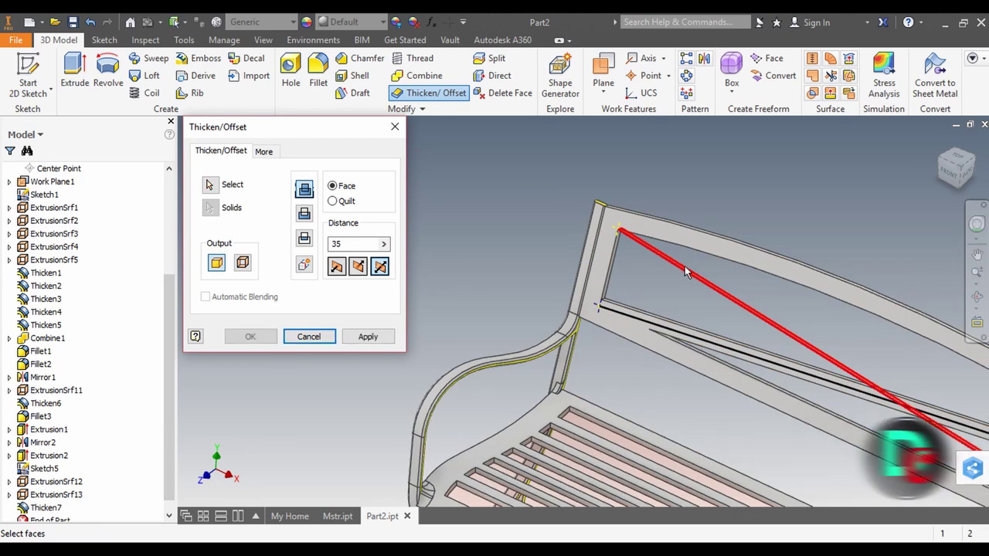
{"action": "left_click", "coordinate": [357, 337]}
{"action": "scroll", "coordinate": [437, 255], "scroll_direction": "down", "scroll_amount": 2}
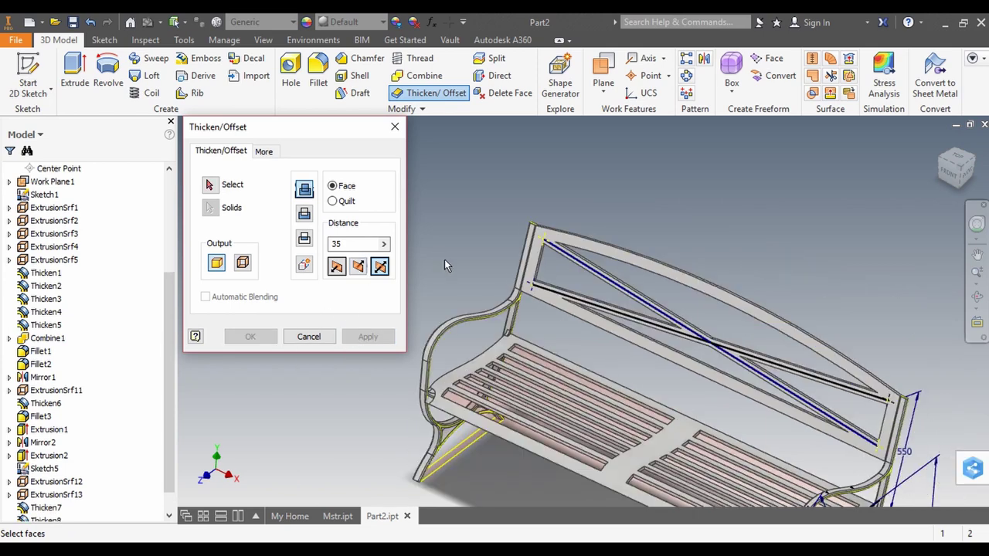
Close the Thicken dialog and toggle Sketch5's visibility.
{"action": "left_click", "coordinate": [395, 127]}
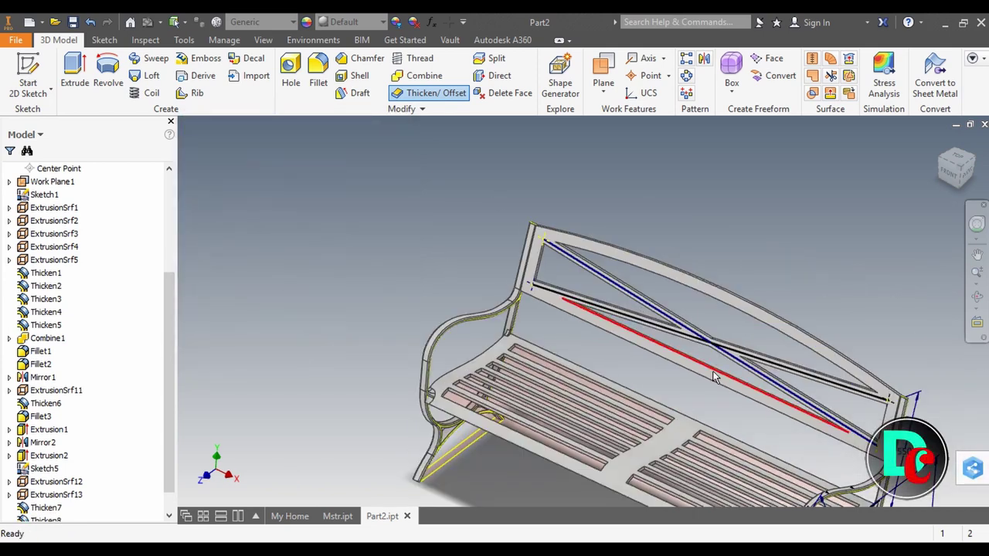
{"action": "scroll", "coordinate": [712, 370], "scroll_direction": "up", "scroll_amount": 3}
{"action": "scroll", "coordinate": [712, 371], "scroll_direction": "down", "scroll_amount": 2}
{"action": "scroll", "coordinate": [35, 440], "scroll_direction": "down", "scroll_amount": 1}
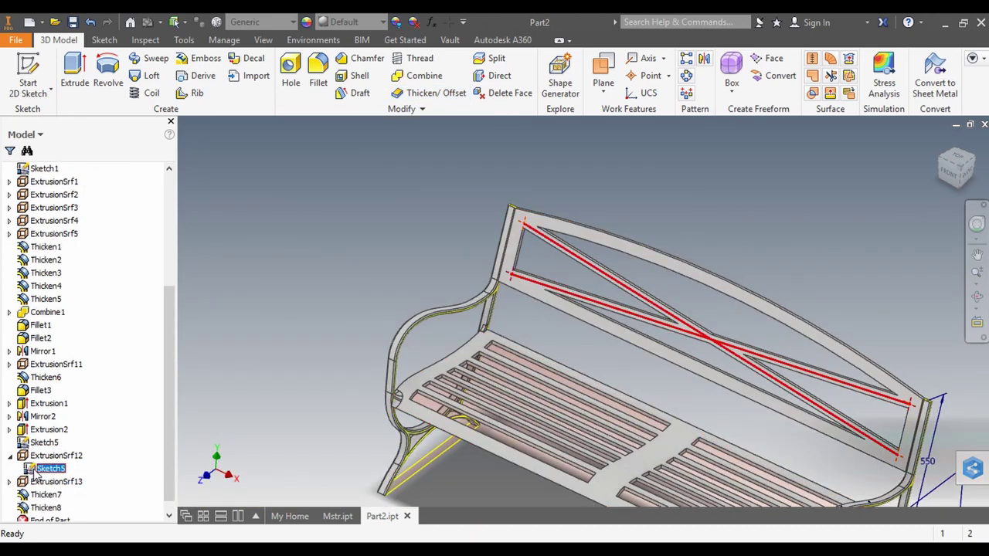
{"action": "right_click", "coordinate": [29, 469]}
{"action": "left_click", "coordinate": [48, 427]}
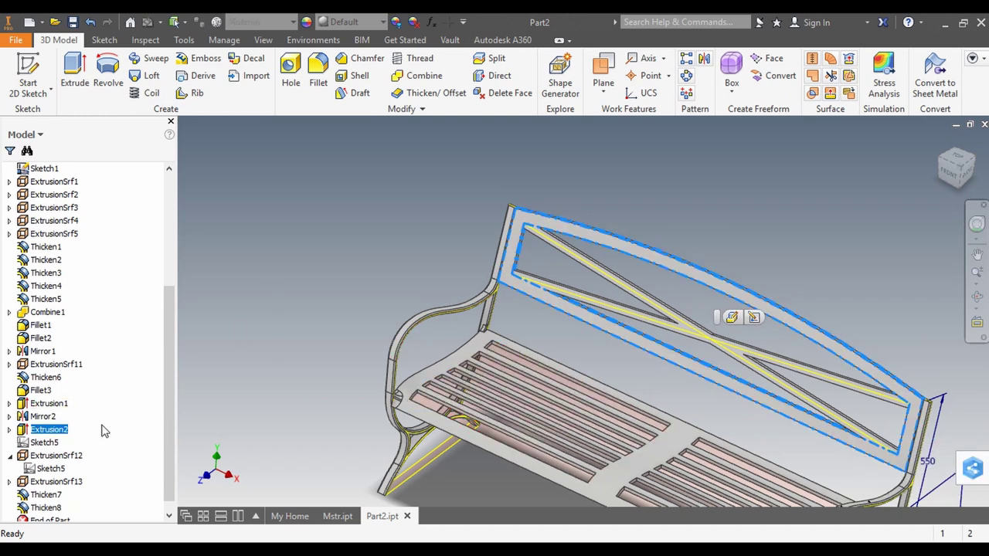
Start a new sketch on the backrest plate.
{"action": "left_click", "coordinate": [377, 343]}
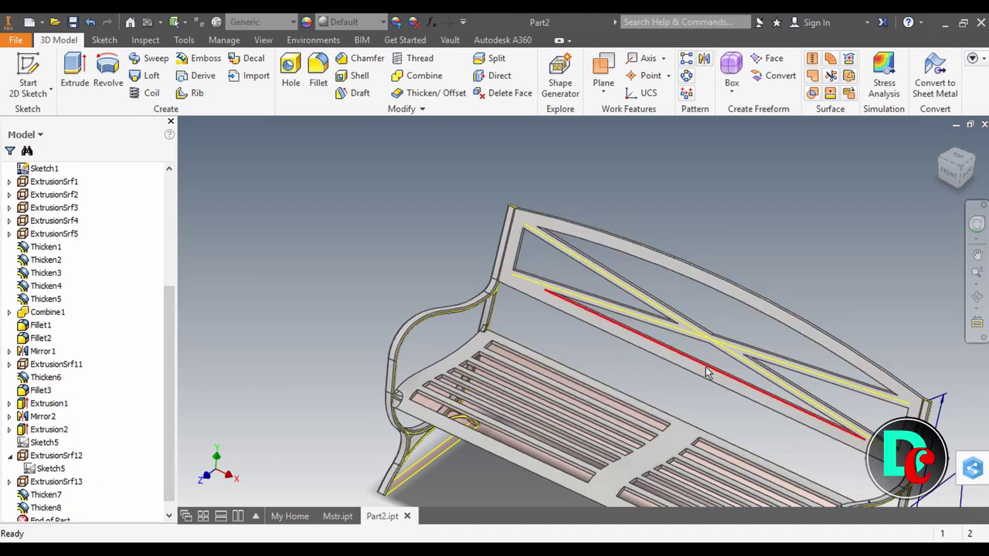
{"action": "right_click", "coordinate": [694, 372]}
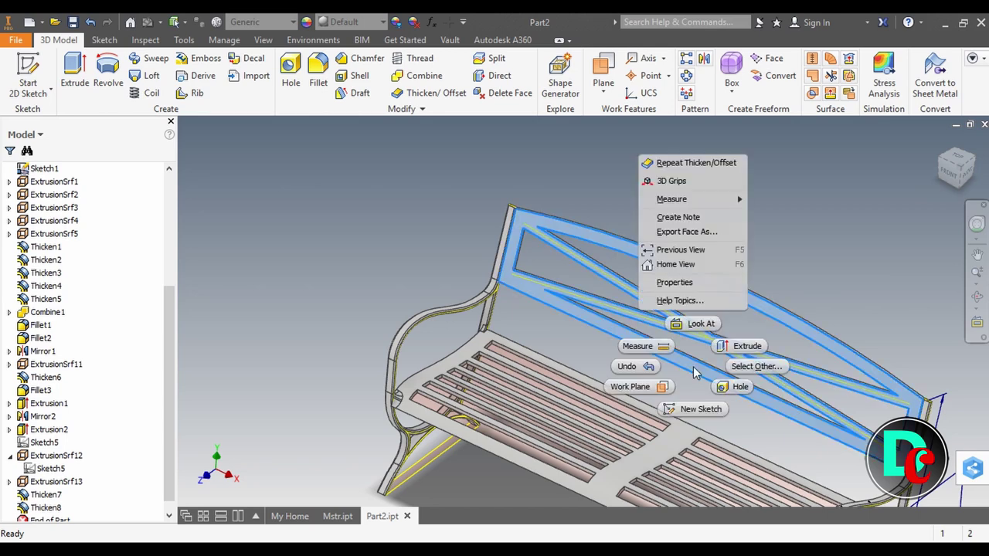
{"action": "left_click", "coordinate": [695, 409]}
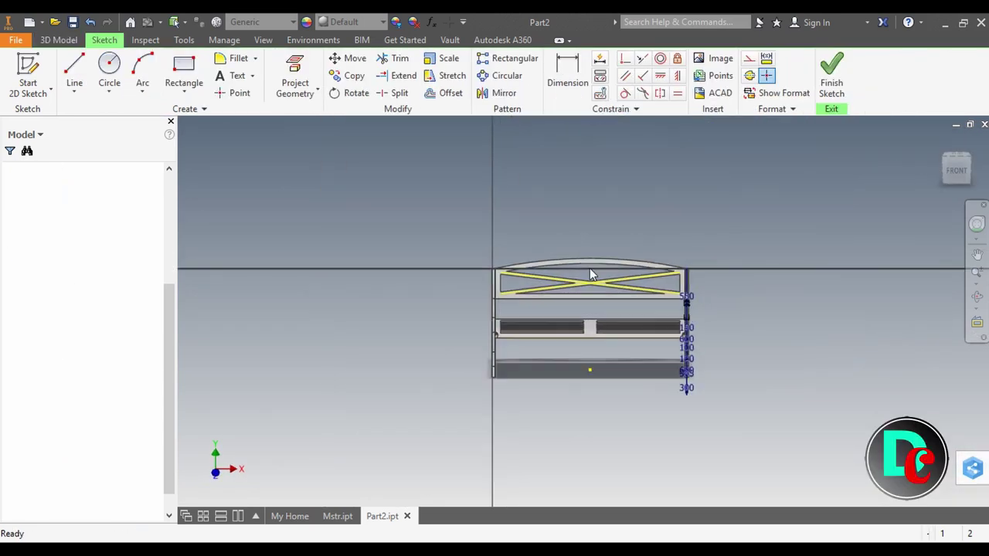
Start a center-point slot centred at the diagonal braces' crossing.
{"action": "scroll", "coordinate": [593, 286], "scroll_direction": "up", "scroll_amount": 5}
{"action": "scroll", "coordinate": [596, 303], "scroll_direction": "up", "scroll_amount": 2}
{"action": "scroll", "coordinate": [592, 300], "scroll_direction": "down", "scroll_amount": 1}
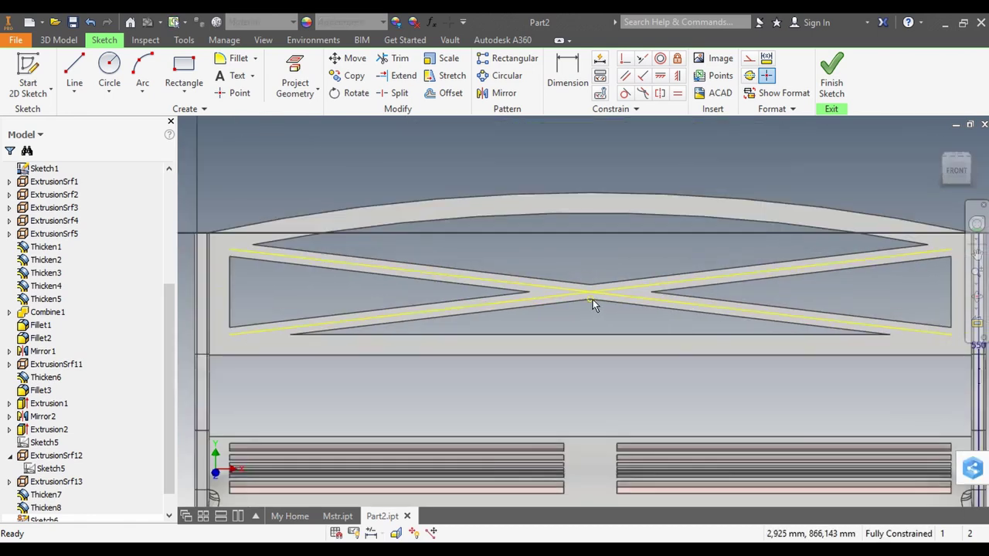
{"action": "left_click", "coordinate": [184, 89]}
{"action": "left_click", "coordinate": [224, 292]}
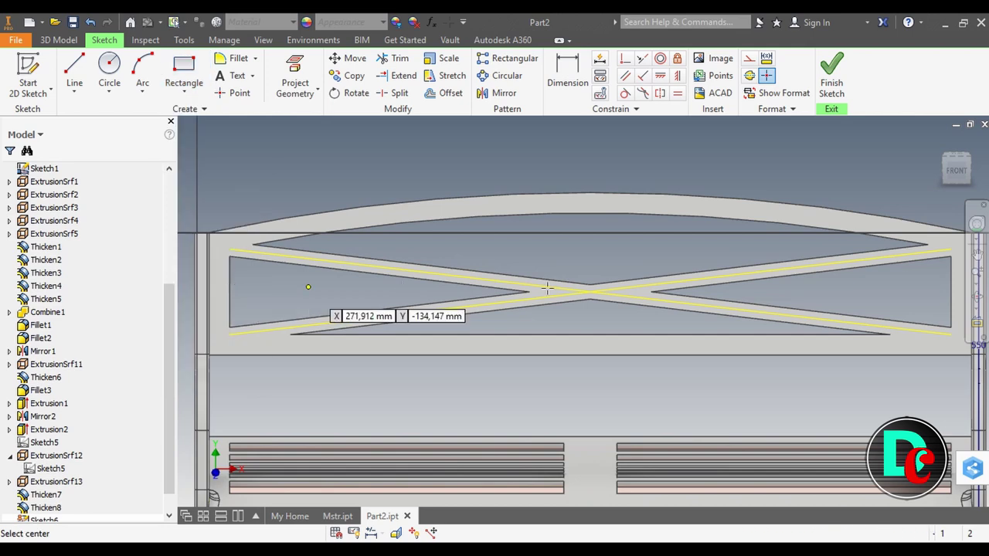
{"action": "left_click", "coordinate": [590, 292]}
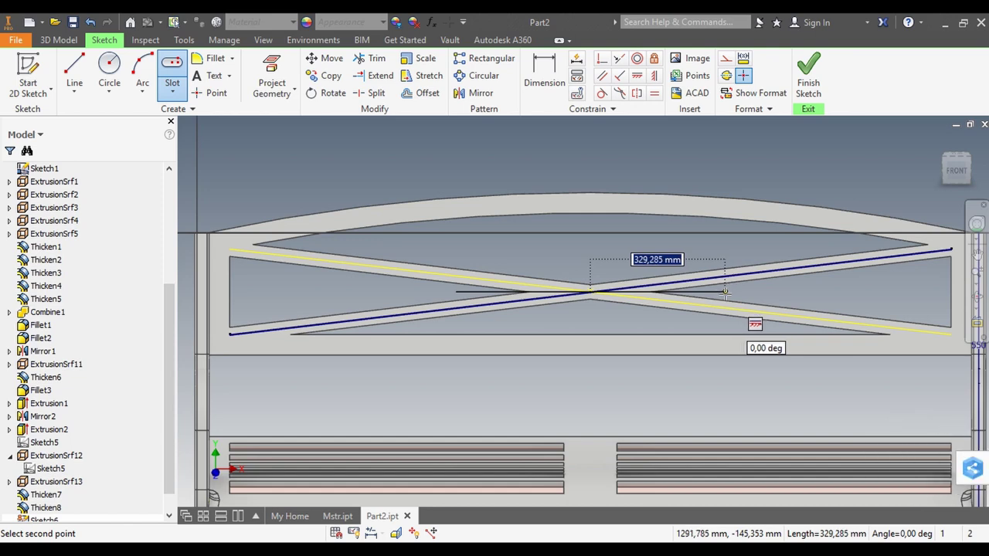
Size the slot 350 long by 150 wide, then finish the sketch.
{"action": "type", "text": "350"}
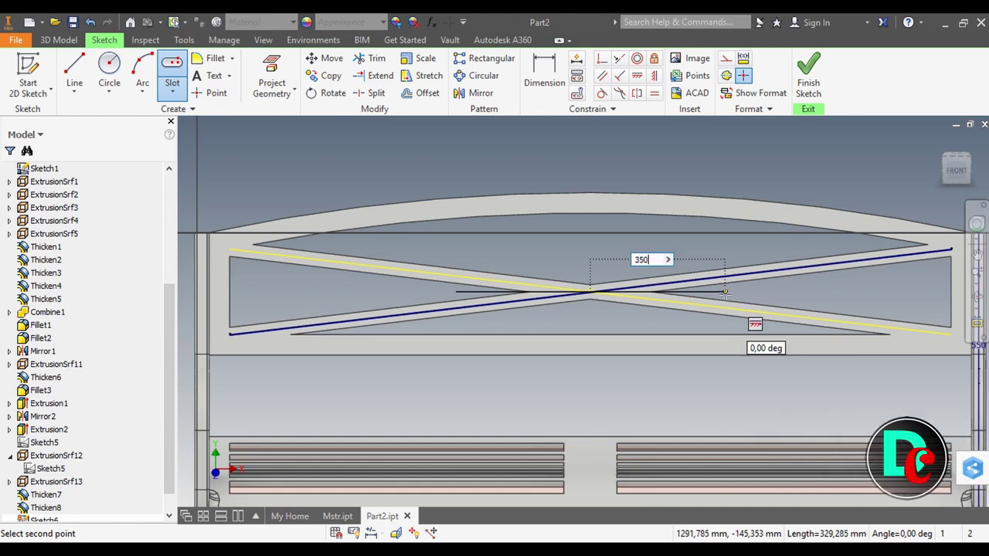
{"action": "key", "text": "Return"}
{"action": "type", "text": "150"}
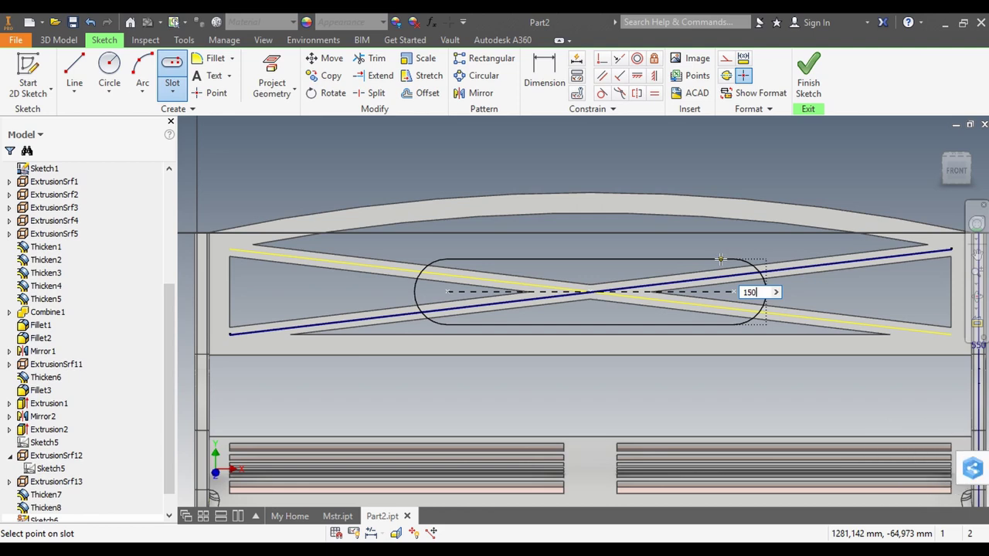
{"action": "key", "text": "Return"}
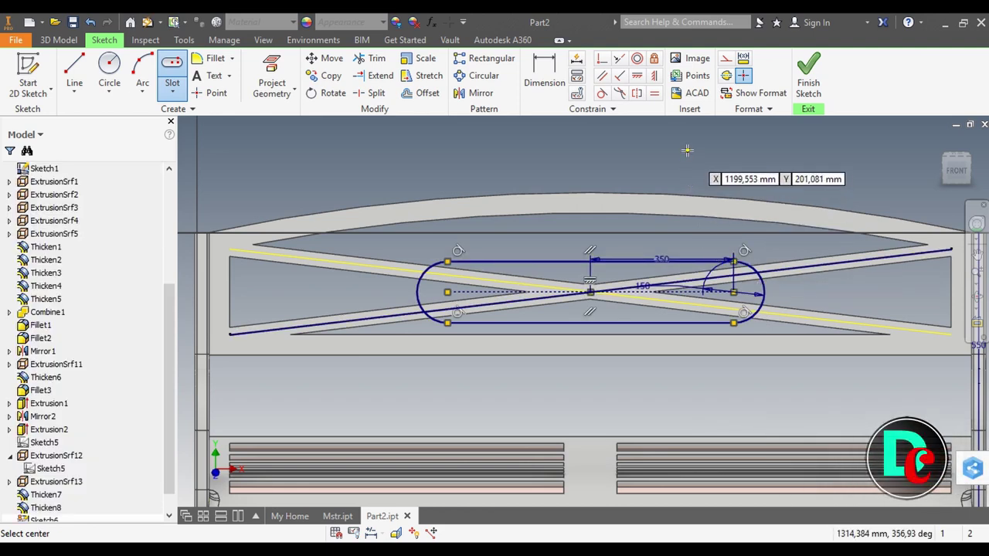
{"action": "right_click", "coordinate": [688, 154]}
{"action": "left_click", "coordinate": [745, 150]}
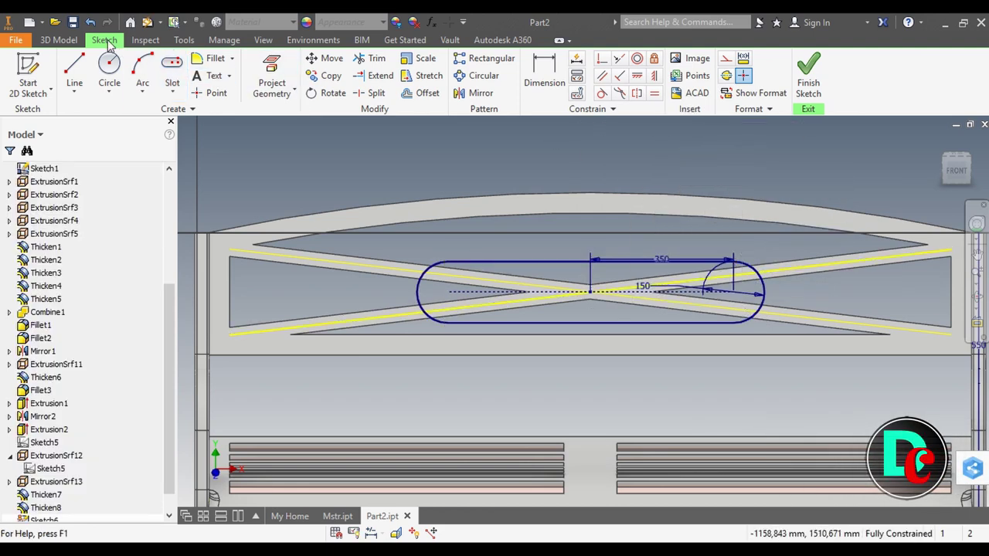
{"action": "left_click", "coordinate": [72, 40]}
{"action": "left_click", "coordinate": [75, 76]}
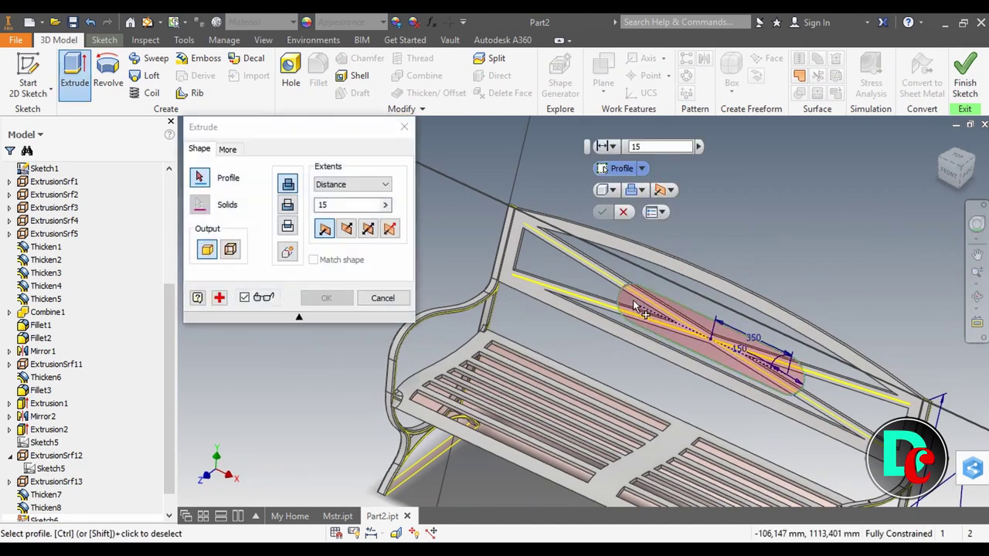
Extrude the slot profile 15 mm as Extrusion3 and adjust its direction.
{"action": "left_click", "coordinate": [634, 305]}
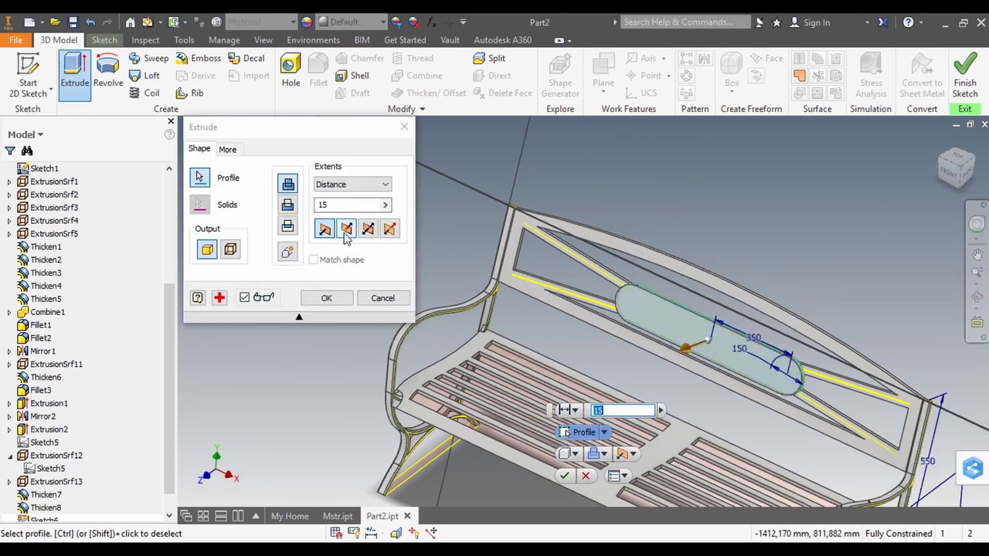
{"action": "left_click", "coordinate": [326, 299]}
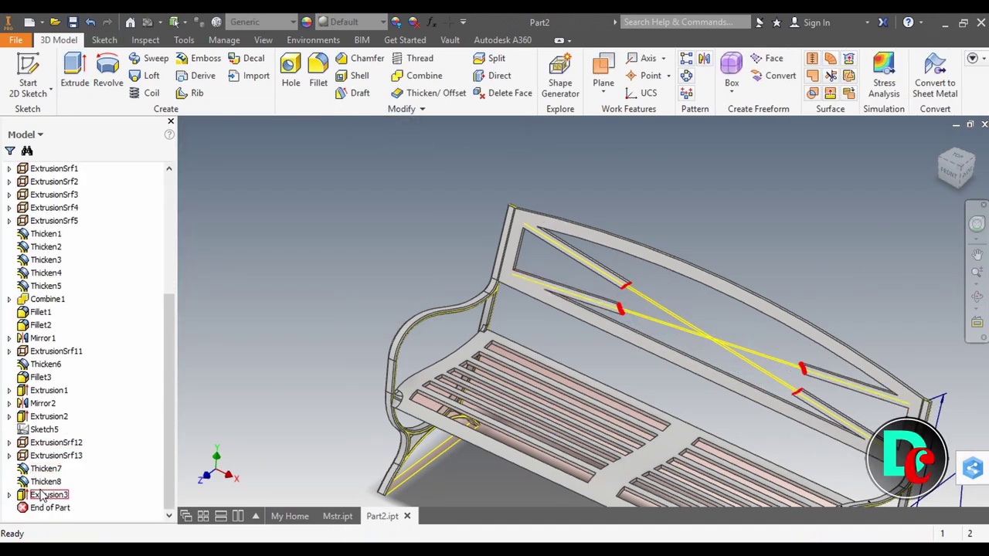
{"action": "right_click", "coordinate": [43, 495]}
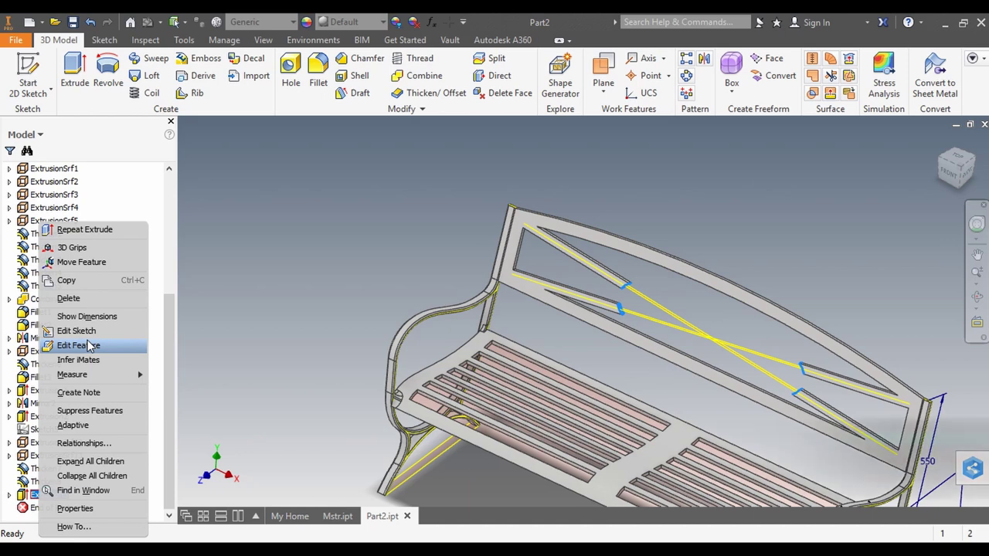
{"action": "left_click", "coordinate": [88, 345]}
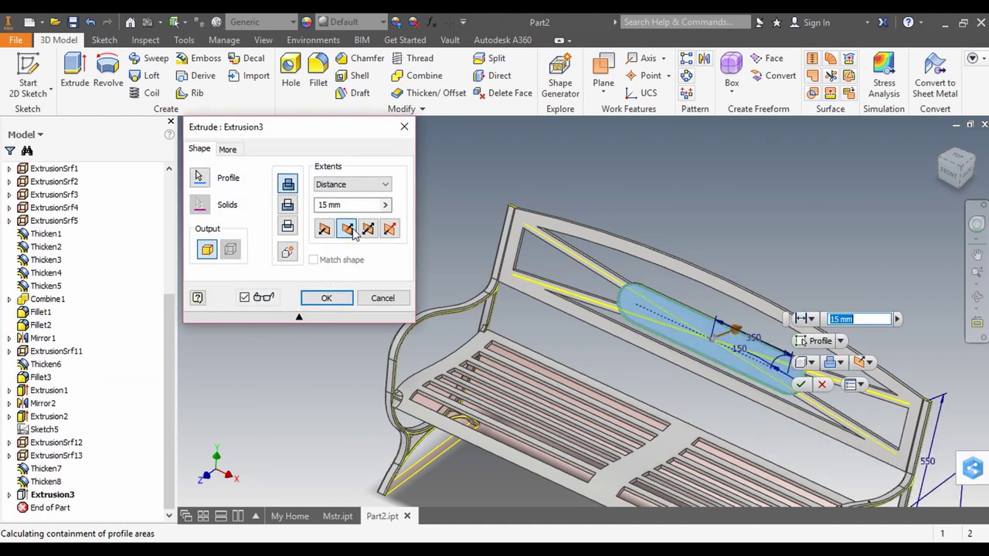
{"action": "left_click", "coordinate": [328, 298]}
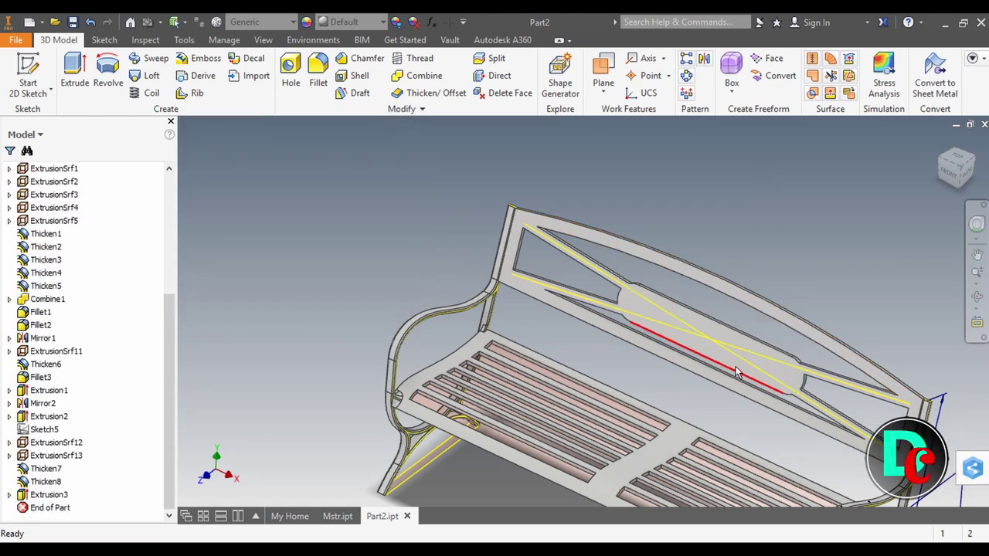
Select the backrest plate for a new sketch.
{"action": "scroll", "coordinate": [777, 341], "scroll_direction": "up", "scroll_amount": 3}
{"action": "scroll", "coordinate": [715, 340], "scroll_direction": "up", "scroll_amount": 3}
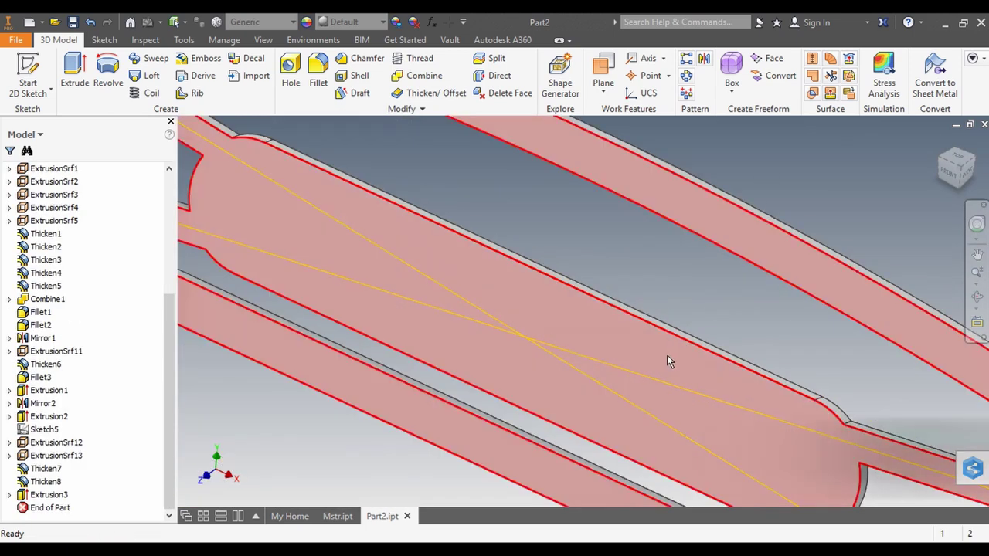
{"action": "left_click", "coordinate": [667, 355]}
{"action": "right_click", "coordinate": [666, 356]}
Begin a new sketch on the backrest plate's centre panel.
{"action": "left_click", "coordinate": [661, 395]}
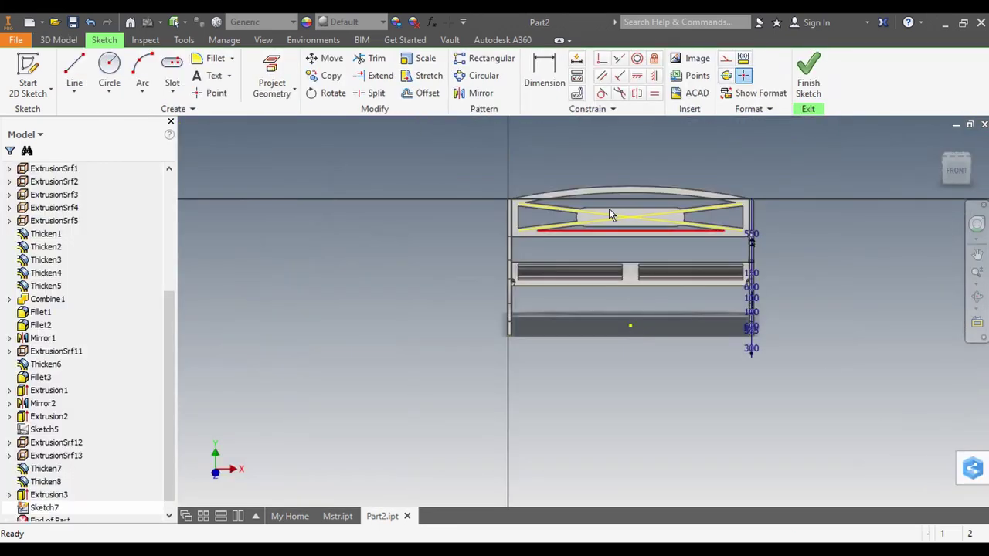
{"action": "scroll", "coordinate": [680, 243], "scroll_direction": "up", "scroll_amount": 3}
{"action": "scroll", "coordinate": [680, 242], "scroll_direction": "up", "scroll_amount": 3}
{"action": "middle_click_drag", "start_coordinate": [680, 243], "coordinate": [659, 252]}
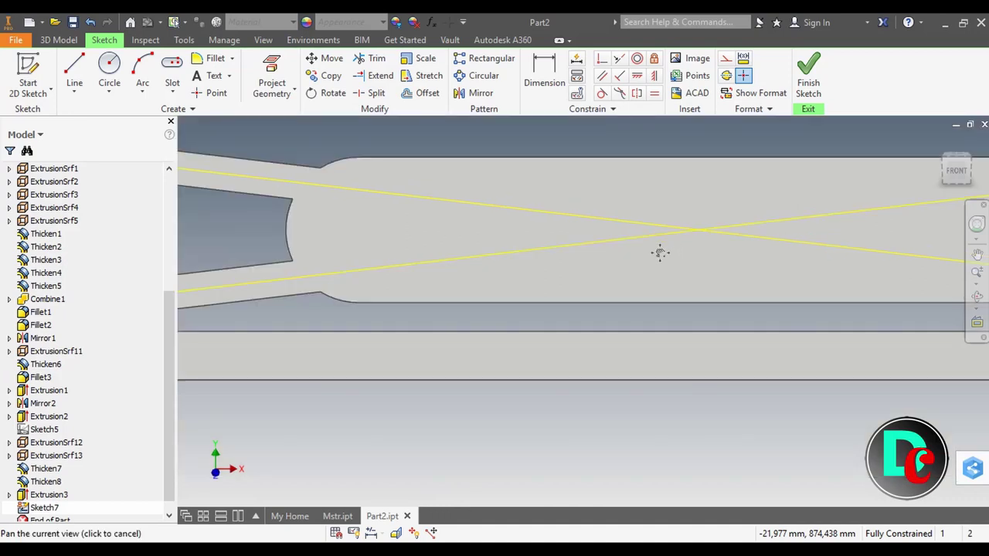
{"action": "scroll", "coordinate": [659, 253], "scroll_direction": "down", "scroll_amount": 2}
{"action": "scroll", "coordinate": [600, 280], "scroll_direction": "down", "scroll_amount": 2}
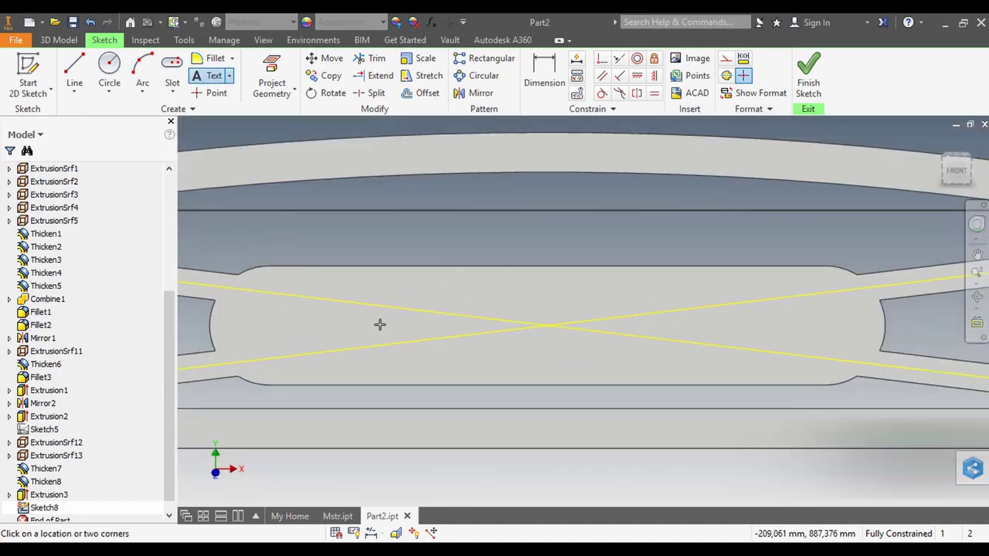
Place bold 'PARK CHAIR' text at size 60 on the centre panel.
{"action": "left_click", "coordinate": [380, 324]}
{"action": "type", "text": "PARK"}
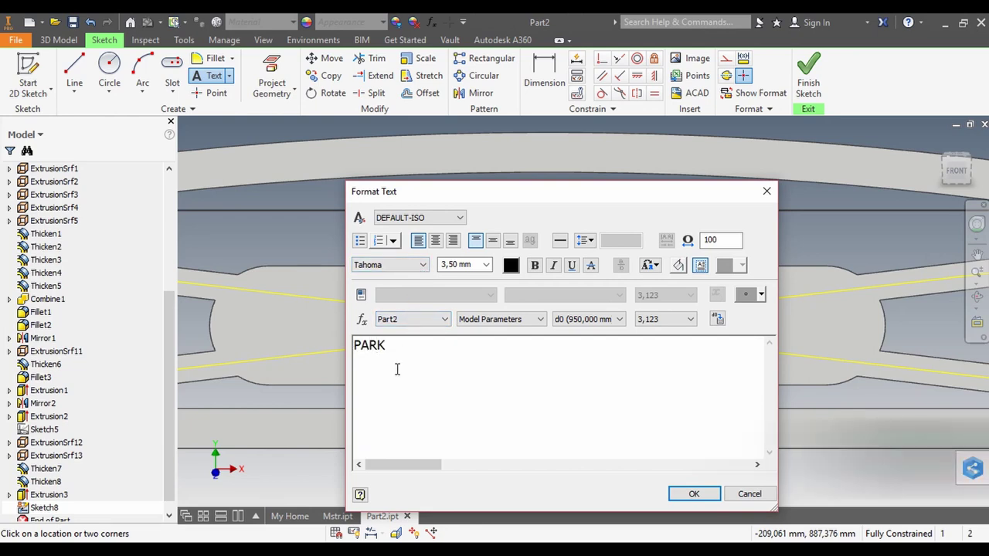
{"action": "type", "text": "CHAIR"}
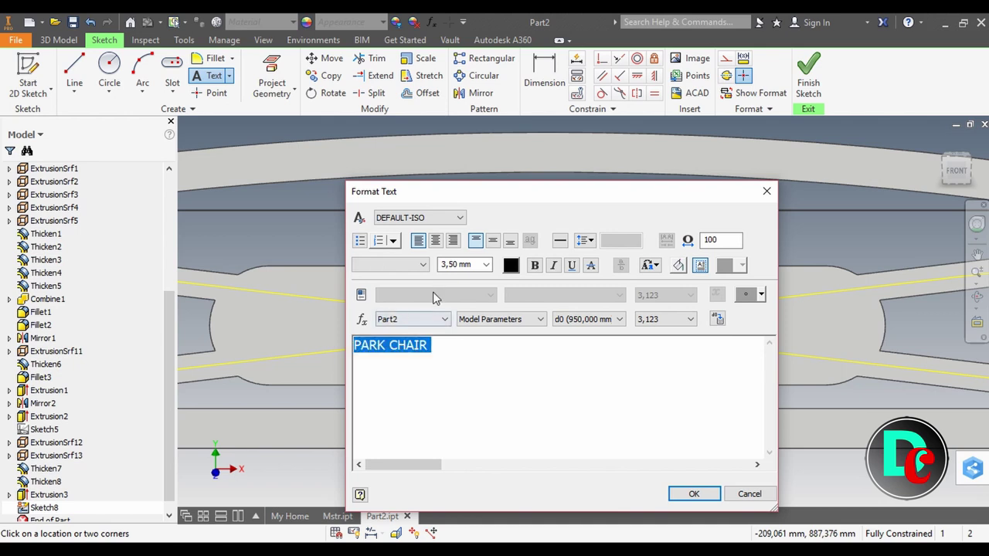
{"action": "left_click", "coordinate": [535, 267]}
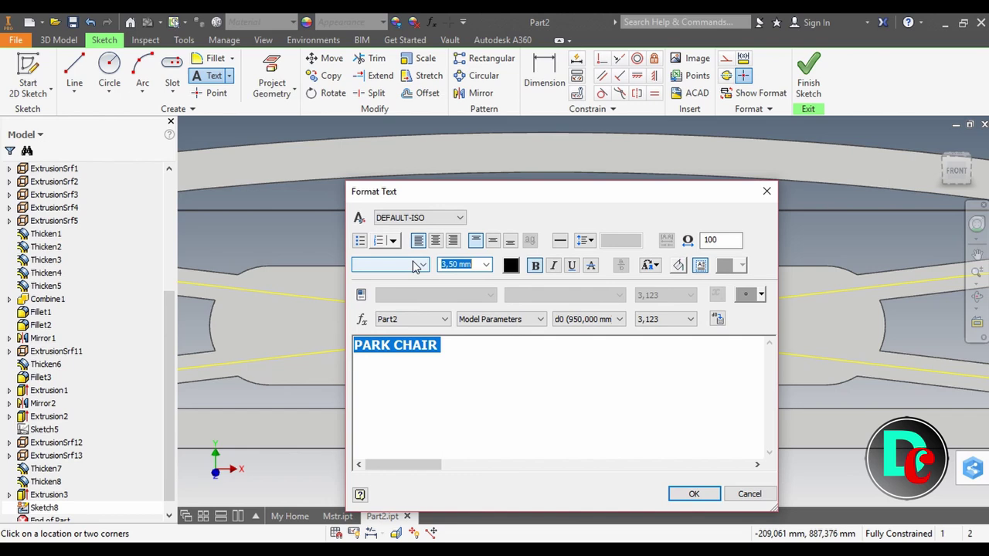
{"action": "type", "text": "6"}
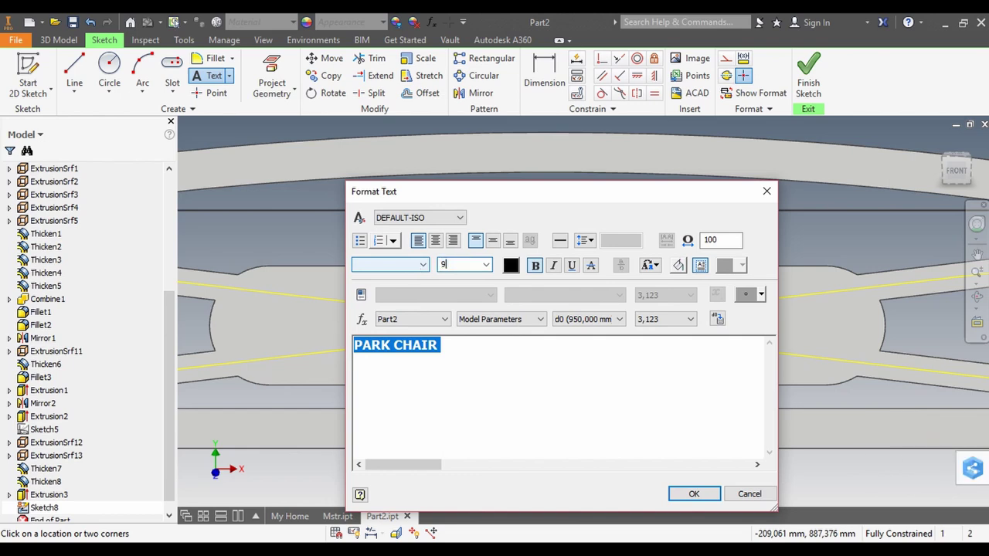
{"action": "type", "text": "0"}
{"action": "key", "text": "Return"}
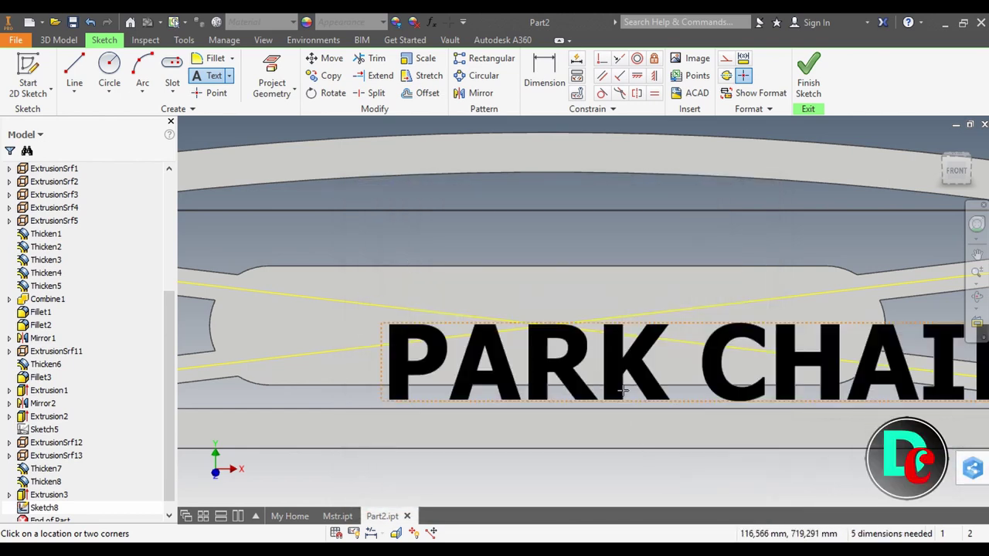
Move the PARK CHAIR text up-left onto the back plate and recheck its formatting.
{"action": "right_click", "coordinate": [606, 309]}
{"action": "left_click", "coordinate": [656, 302]}
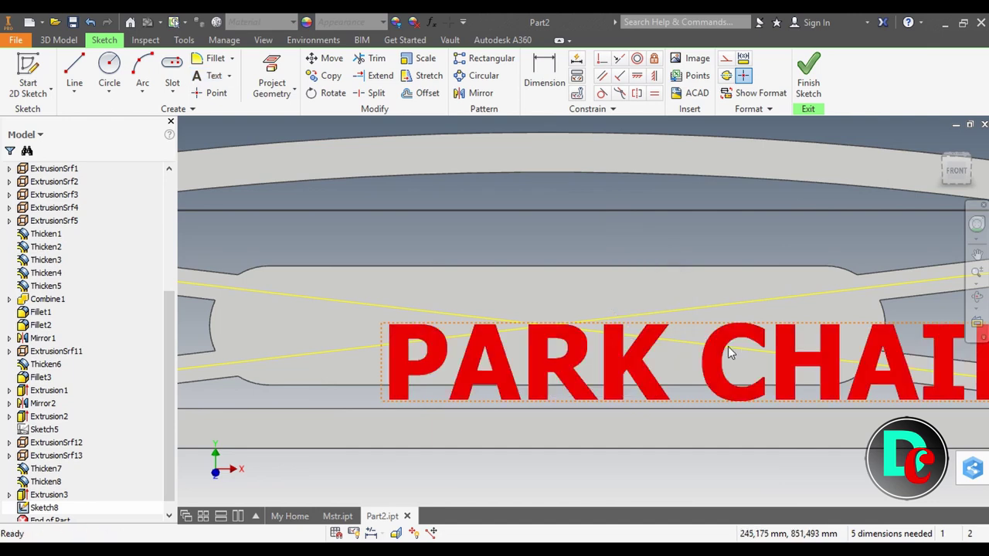
{"action": "left_click_drag", "start_coordinate": [727, 347], "coordinate": [578, 326]}
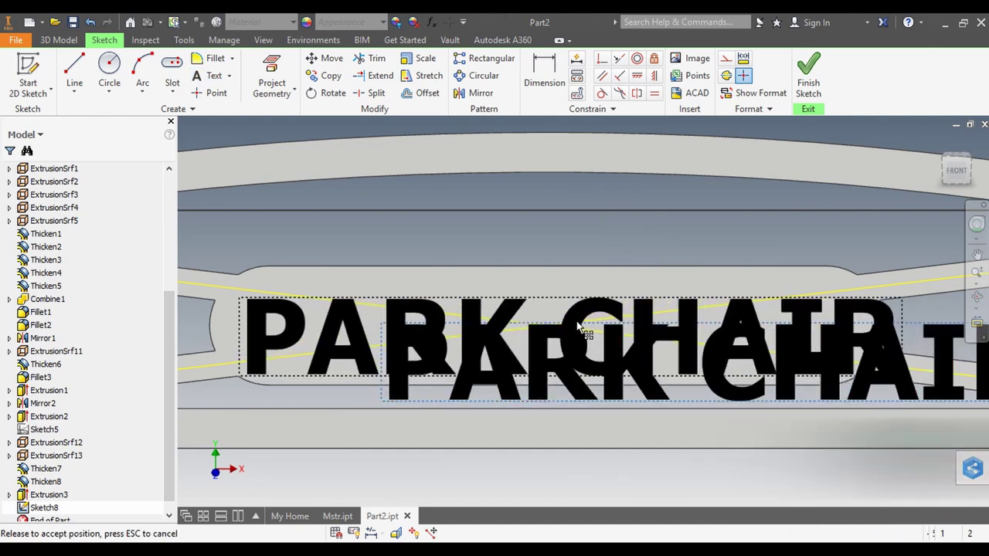
{"action": "left_click_drag", "start_coordinate": [577, 327], "coordinate": [568, 314]}
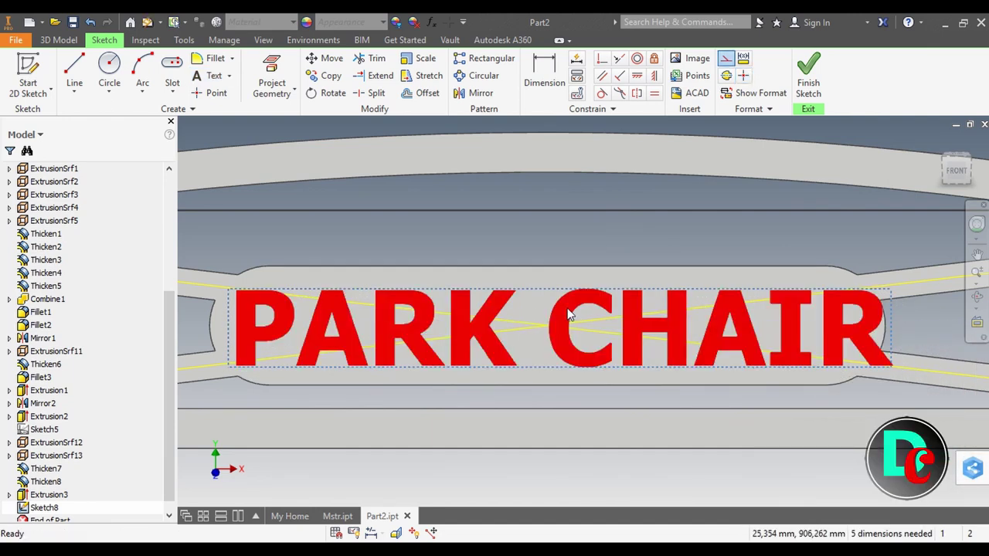
{"action": "double_click", "coordinate": [568, 315]}
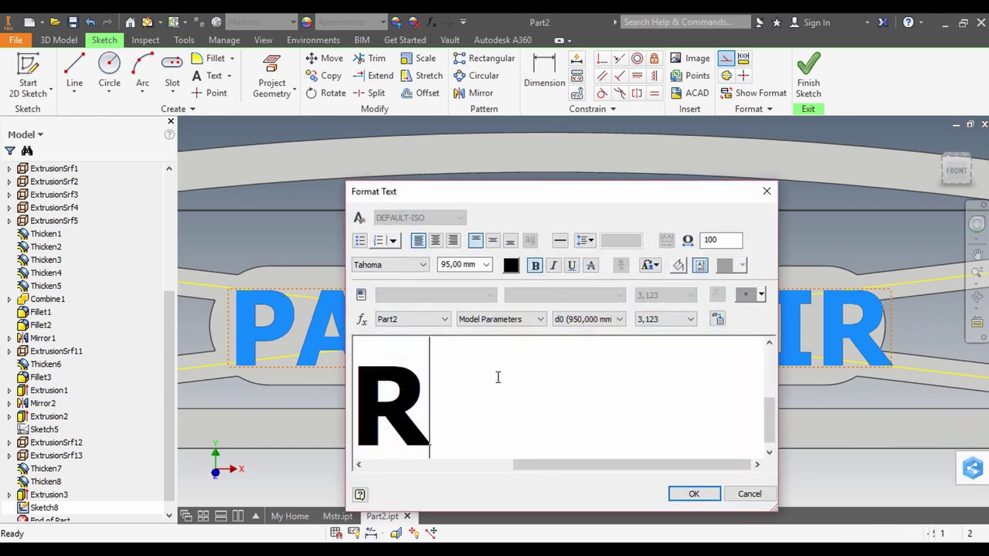
{"action": "key", "text": "ctrl+a"}
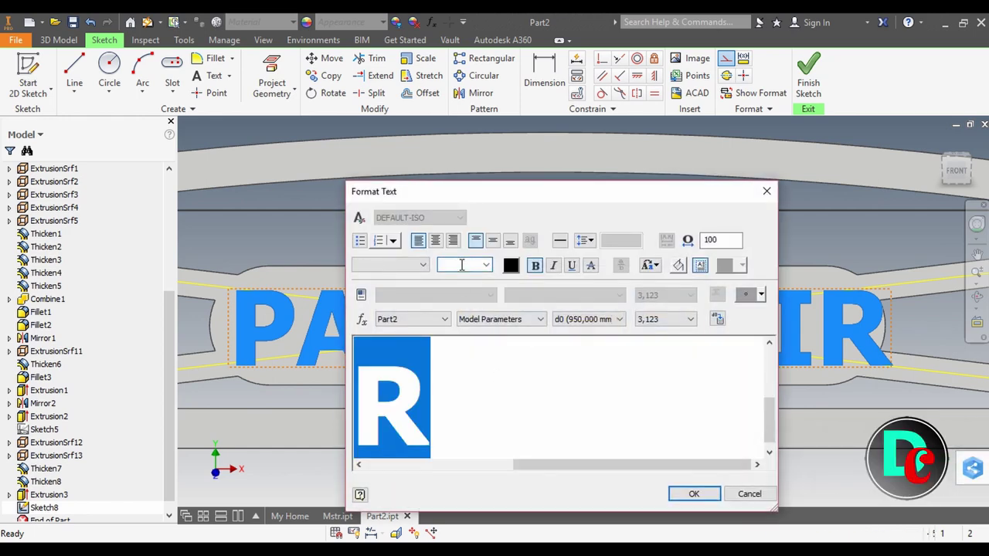
{"action": "key", "text": "Return"}
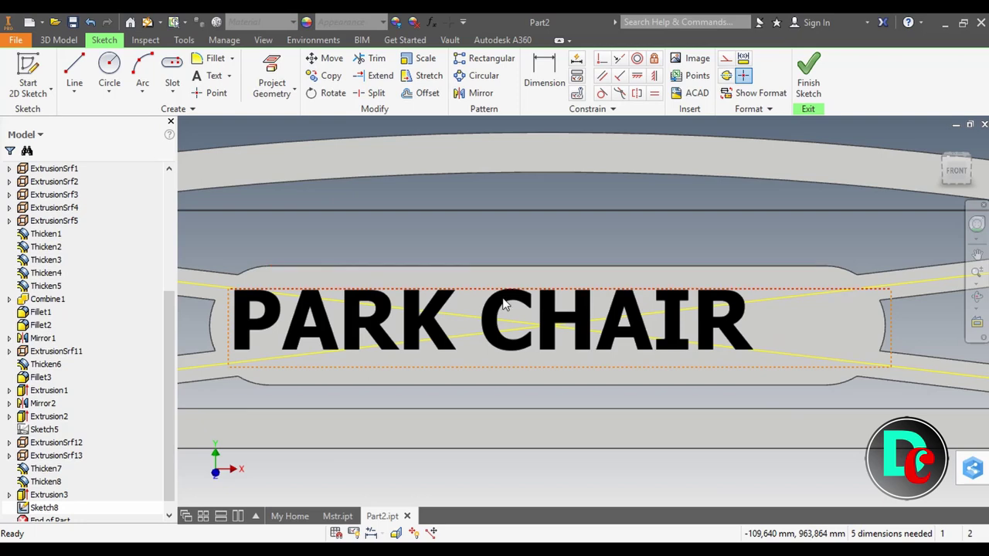
Nudge the PARK CHAIR text until it sits centred in the rounded panel.
{"action": "left_click_drag", "start_coordinate": [528, 323], "coordinate": [554, 324]}
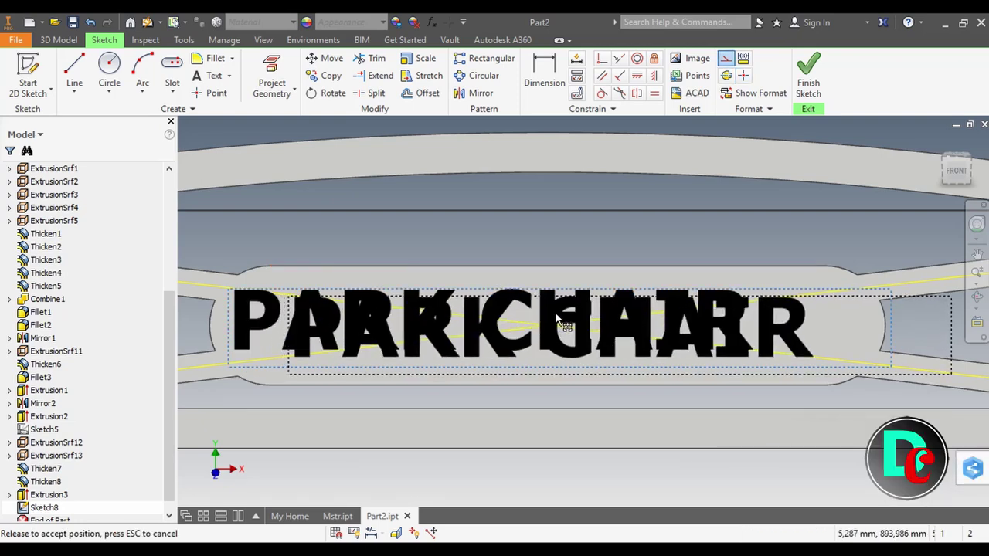
{"action": "left_click_drag", "start_coordinate": [556, 318], "coordinate": [558, 316]}
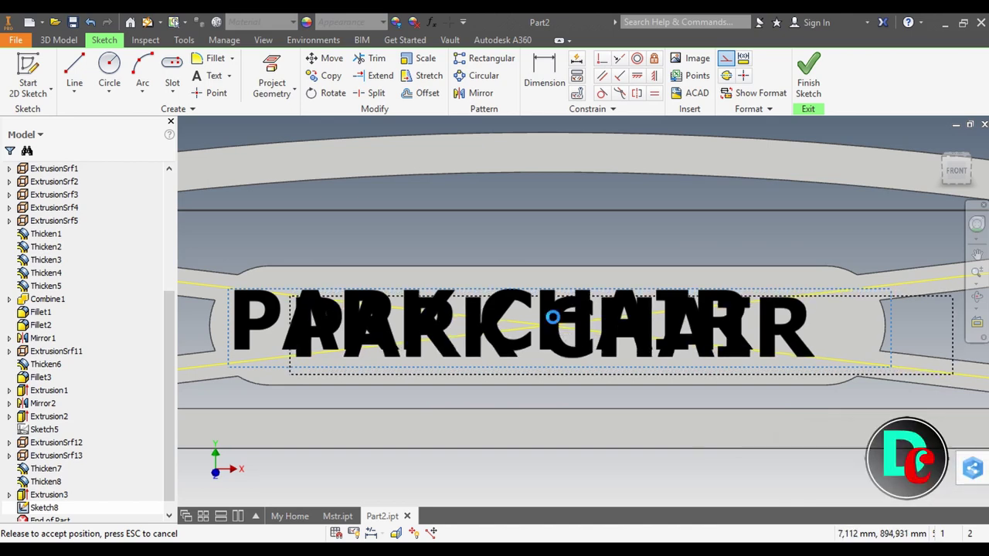
{"action": "left_click_drag", "start_coordinate": [556, 318], "coordinate": [556, 323]}
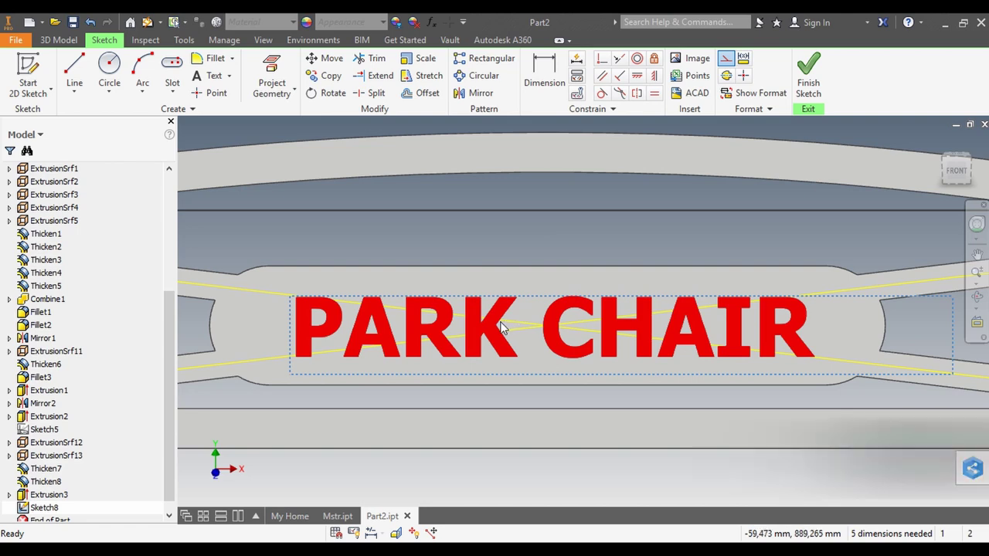
{"action": "left_click_drag", "start_coordinate": [501, 325], "coordinate": [500, 325]}
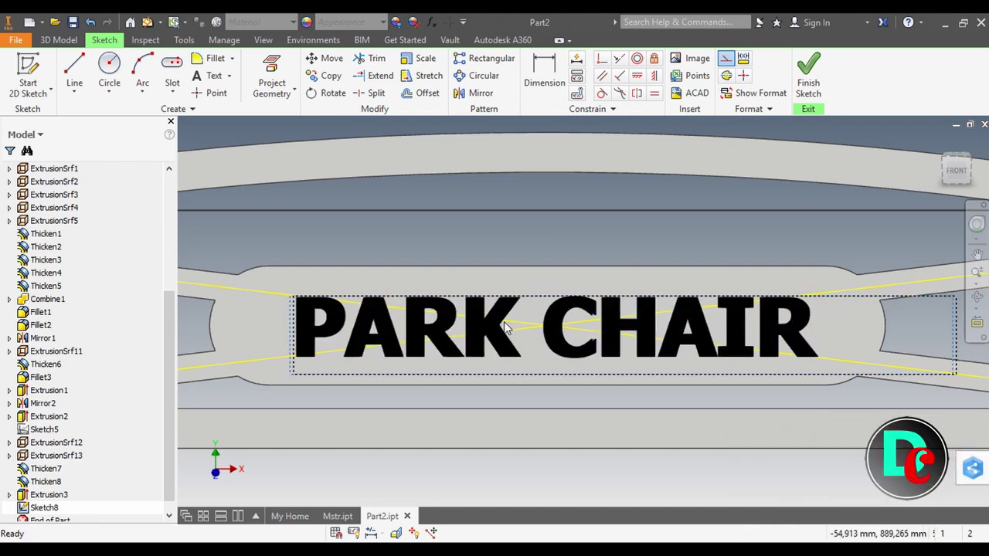
{"action": "left_click", "coordinate": [502, 325]}
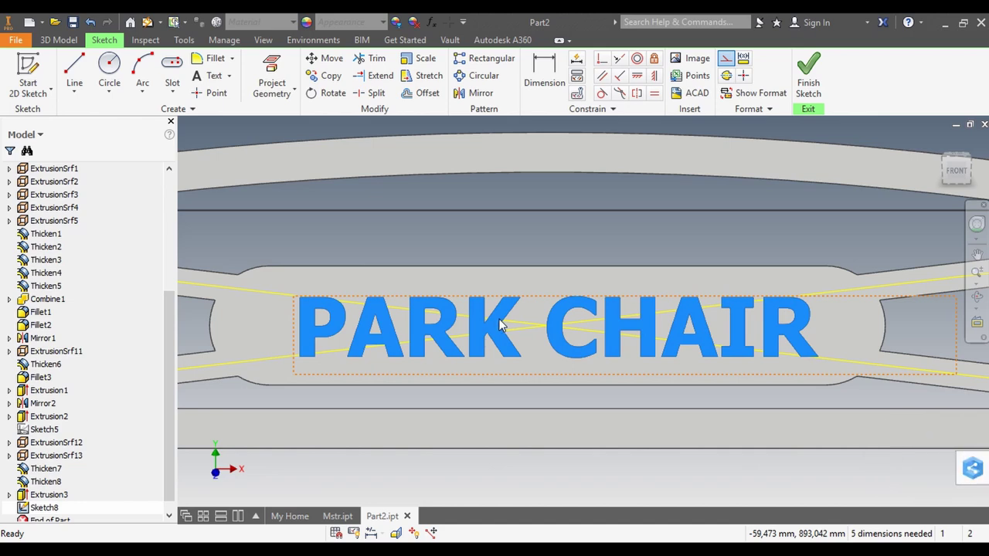
{"action": "left_click_drag", "start_coordinate": [498, 324], "coordinate": [497, 324]}
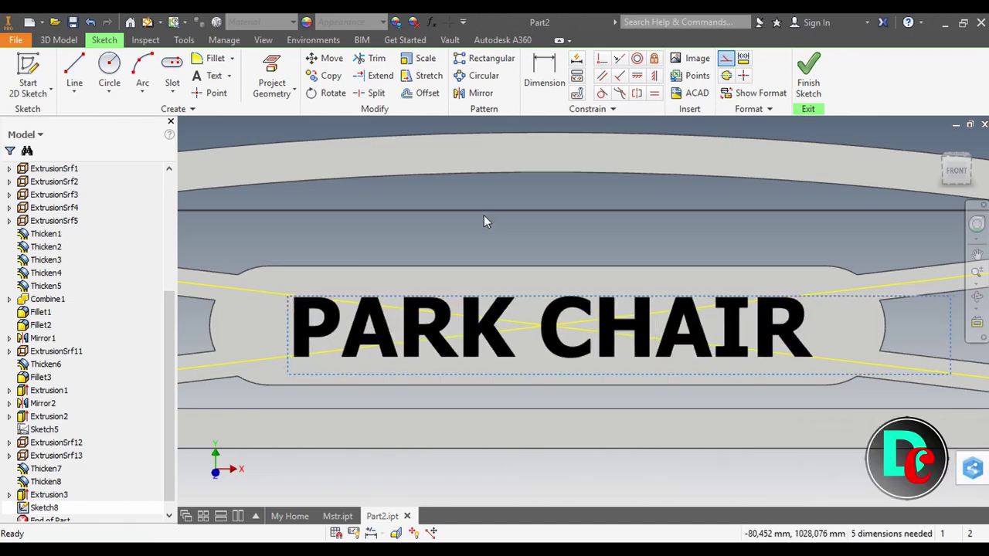
Cut-extrude the PARK CHAIR lettering 15 mm into the back plate.
{"action": "left_click", "coordinate": [59, 40]}
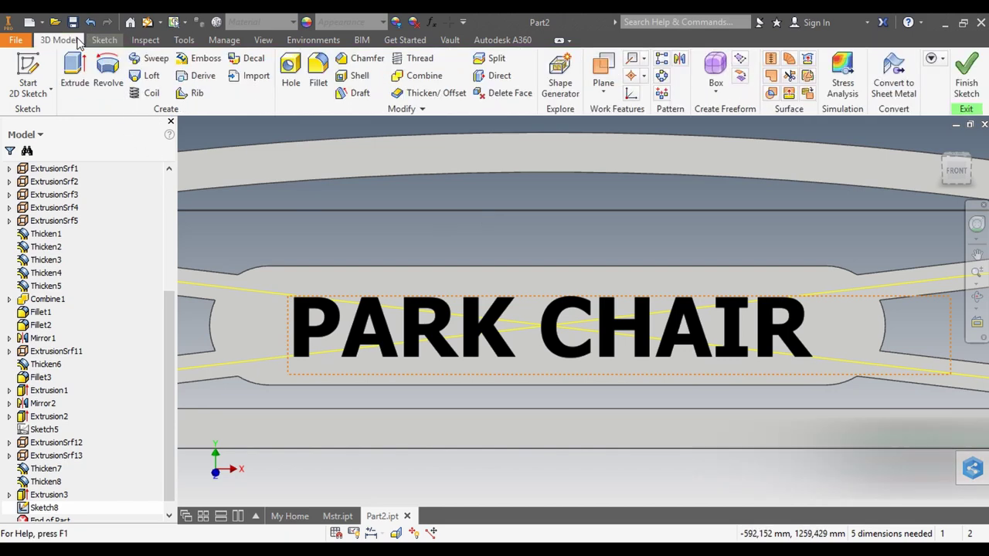
{"action": "scroll", "coordinate": [295, 211], "scroll_direction": "up", "scroll_amount": 3}
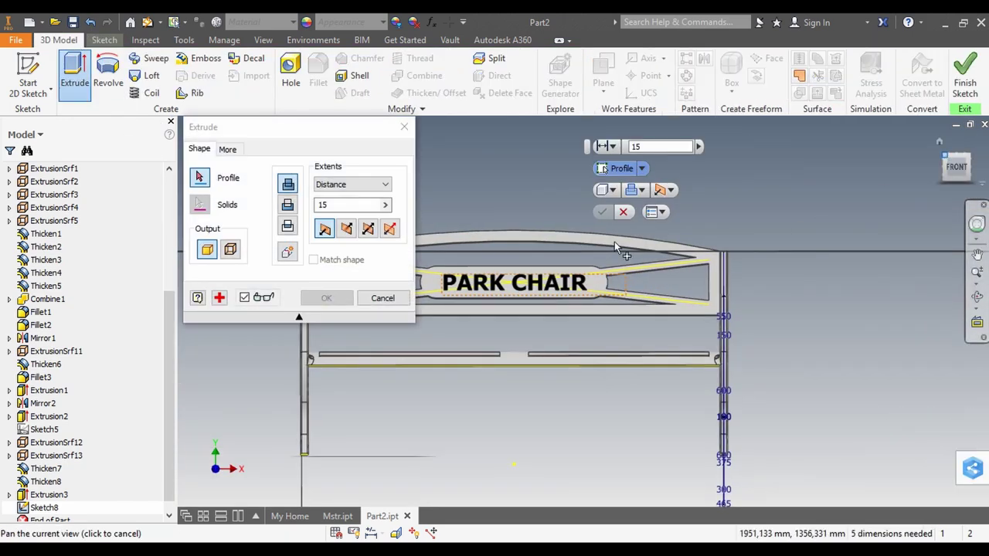
{"action": "left_click", "coordinate": [948, 159]}
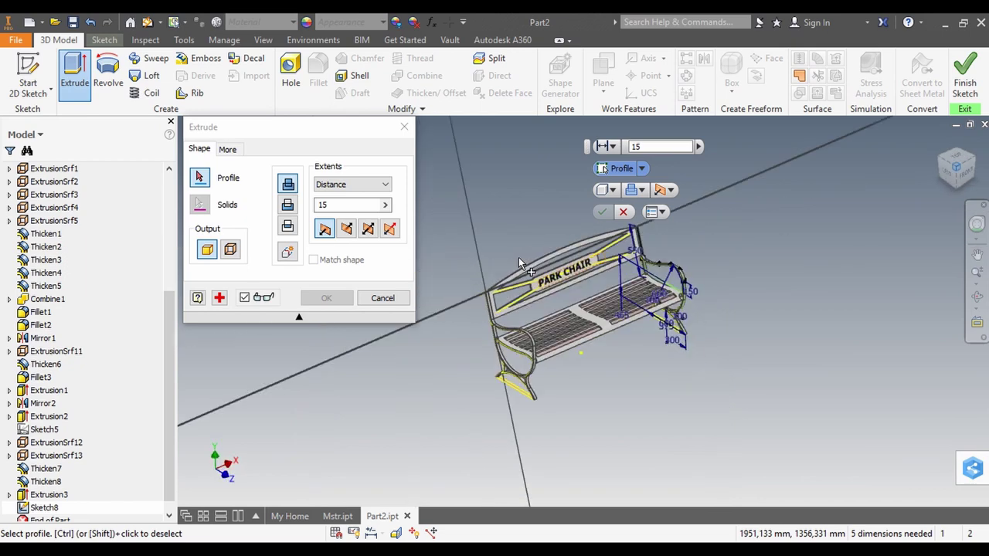
{"action": "left_click", "coordinate": [973, 163]}
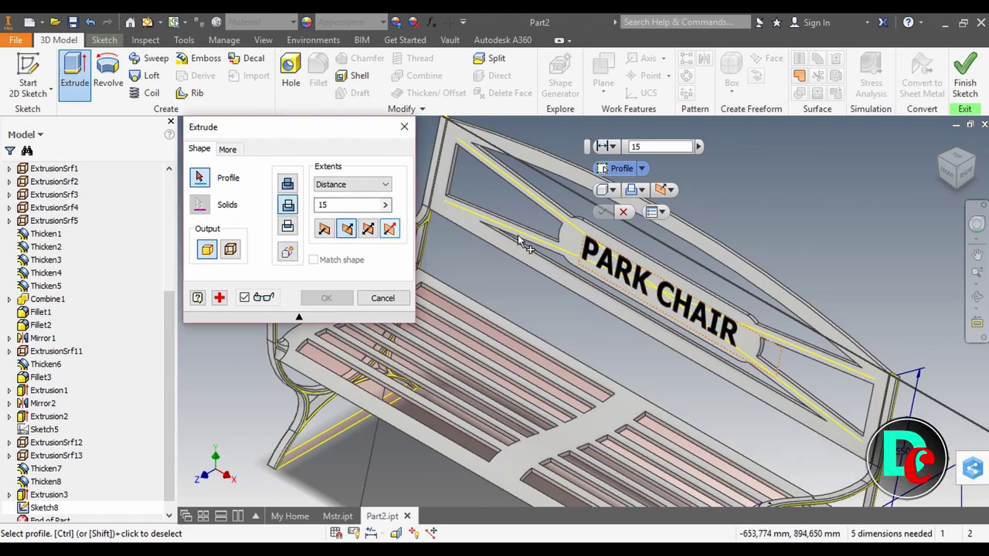
{"action": "left_click", "coordinate": [603, 265]}
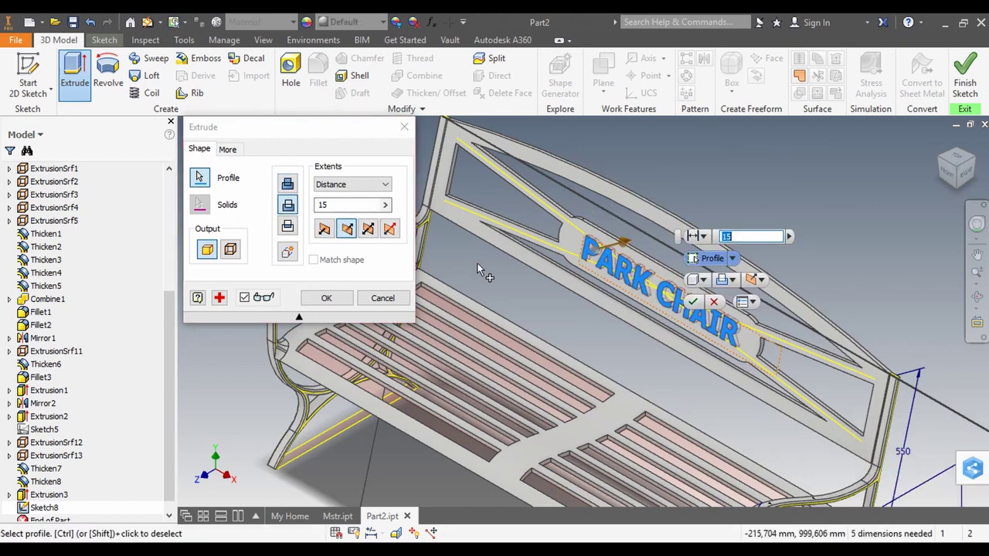
{"action": "left_click", "coordinate": [329, 298]}
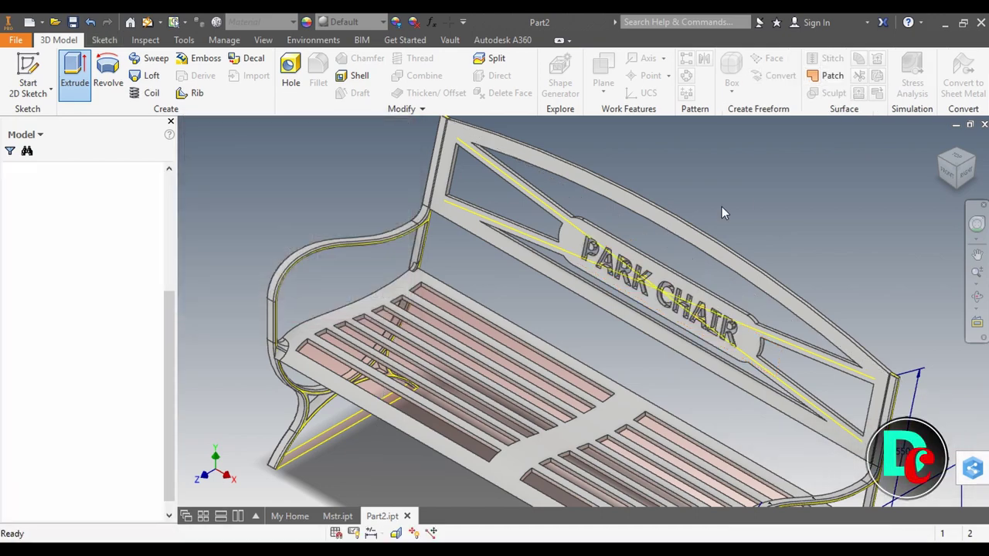
Pan and zoom around the bench to inspect the cut lettering.
{"action": "scroll", "coordinate": [706, 353], "scroll_direction": "down", "scroll_amount": 3}
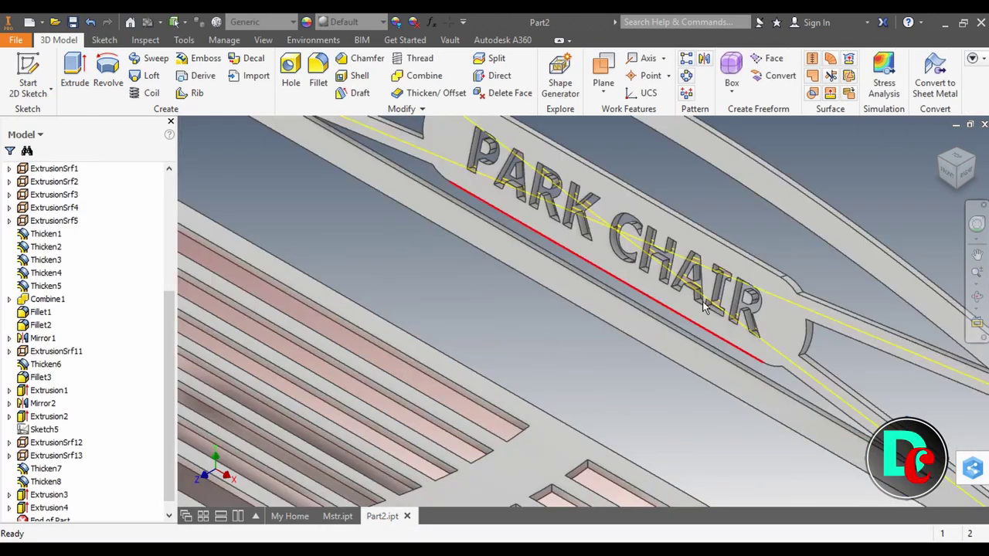
{"action": "scroll", "coordinate": [757, 293], "scroll_direction": "up", "scroll_amount": 4}
{"action": "scroll", "coordinate": [810, 231], "scroll_direction": "down", "scroll_amount": 2}
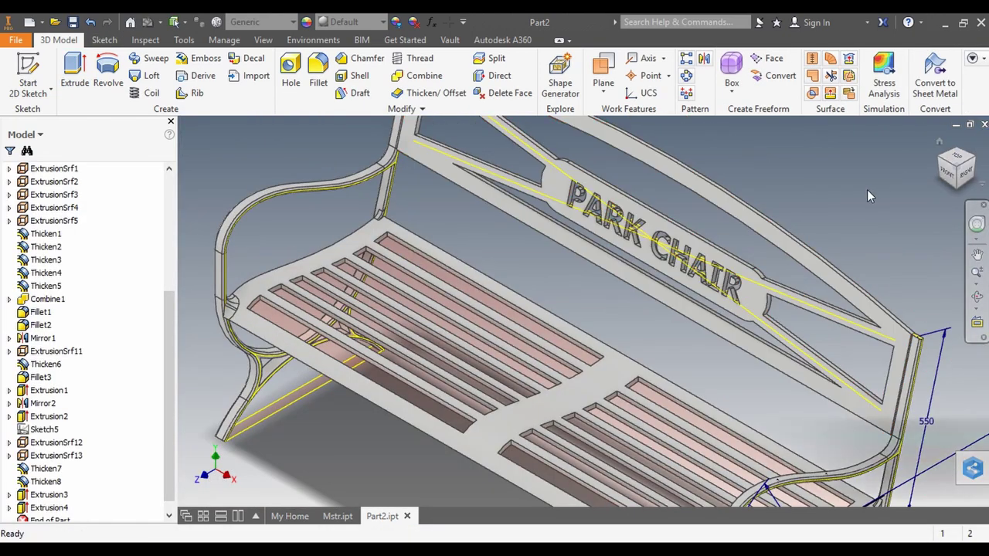
{"action": "key", "text": "F2"}
{"action": "scroll", "coordinate": [806, 259], "scroll_direction": "up", "scroll_amount": 2}
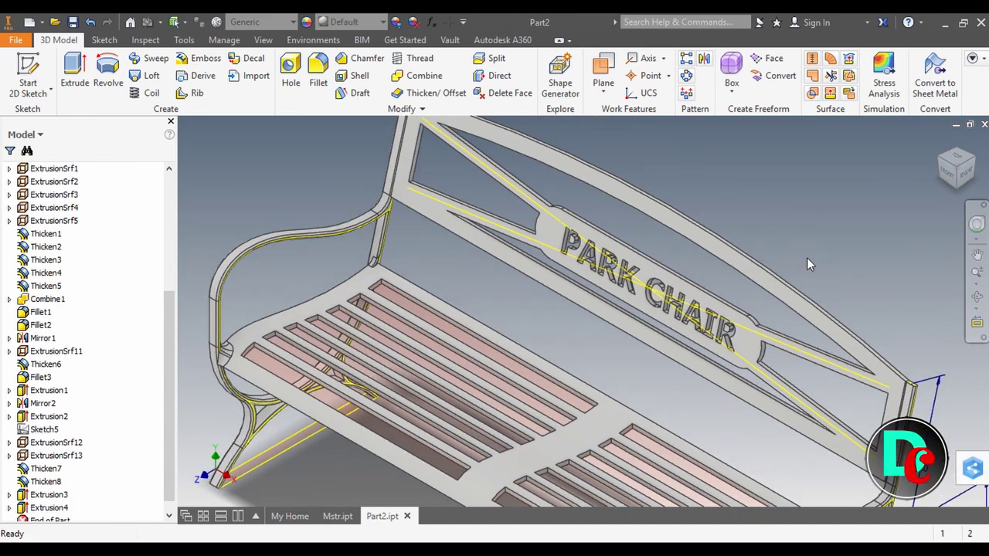
{"action": "scroll", "coordinate": [805, 258], "scroll_direction": "up", "scroll_amount": 2}
{"action": "scroll", "coordinate": [804, 258], "scroll_direction": "down", "scroll_amount": 4}
{"action": "scroll", "coordinate": [801, 262], "scroll_direction": "up", "scroll_amount": 2}
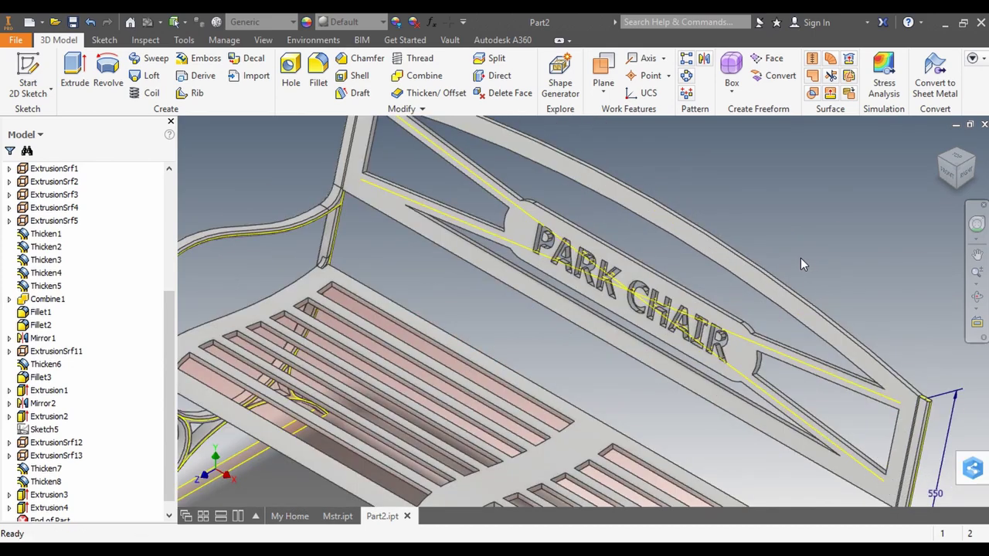
{"action": "scroll", "coordinate": [798, 258], "scroll_direction": "up", "scroll_amount": 2}
{"action": "key", "text": "F2"}
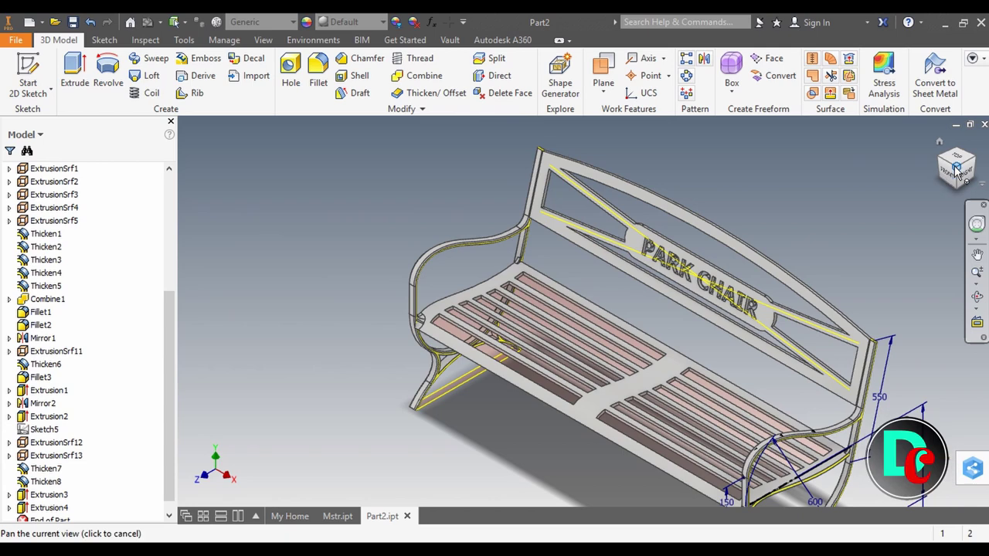
{"action": "scroll", "coordinate": [927, 182], "scroll_direction": "up", "scroll_amount": 3}
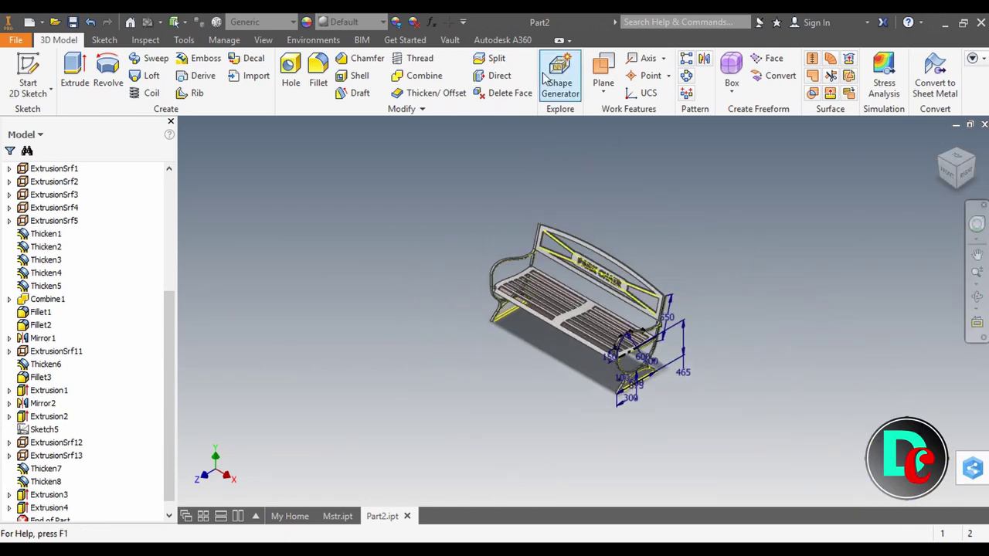
Hide the 2D sketches and yellow construction surfaces from the view.
{"action": "left_click", "coordinate": [263, 39]}
{"action": "left_click", "coordinate": [35, 74]}
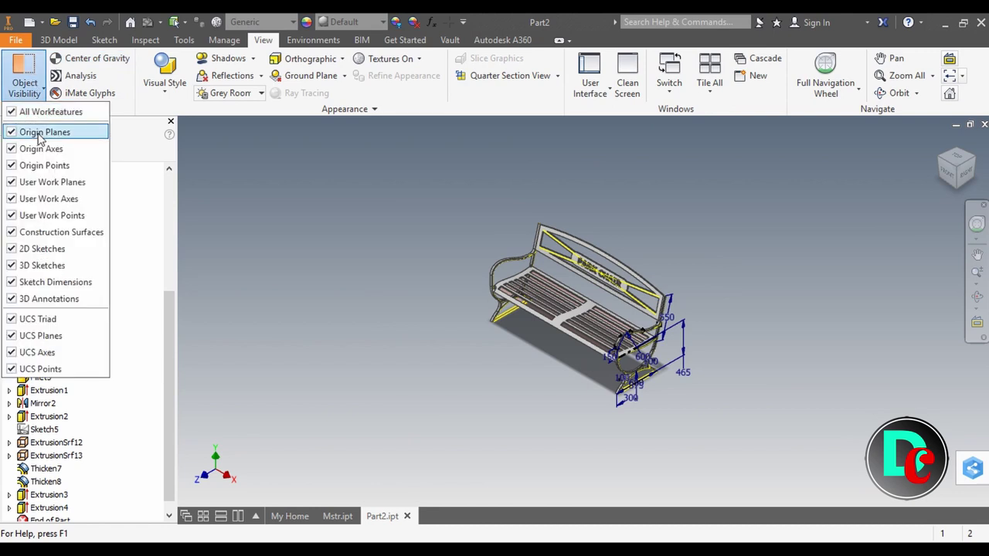
{"action": "left_click", "coordinate": [47, 248]}
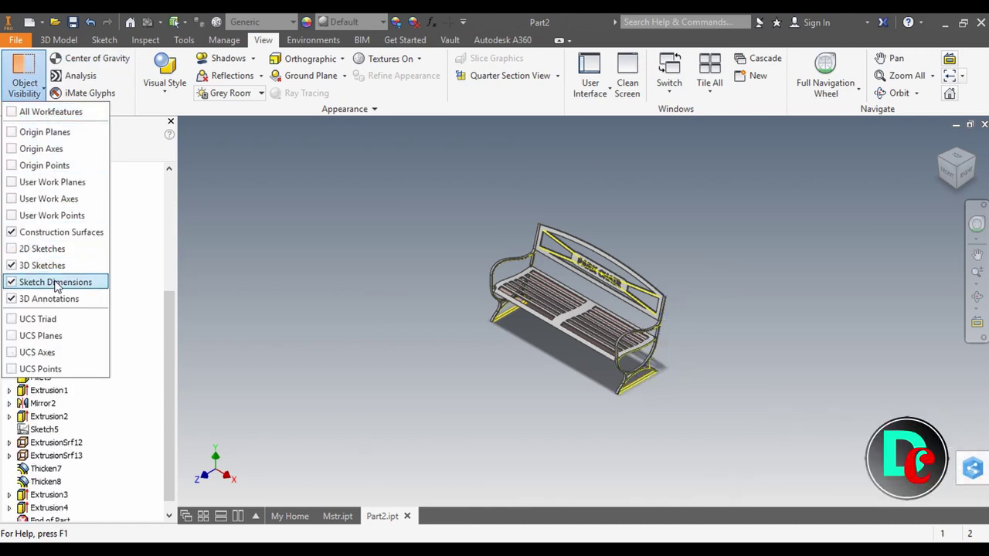
{"action": "left_click", "coordinate": [50, 232]}
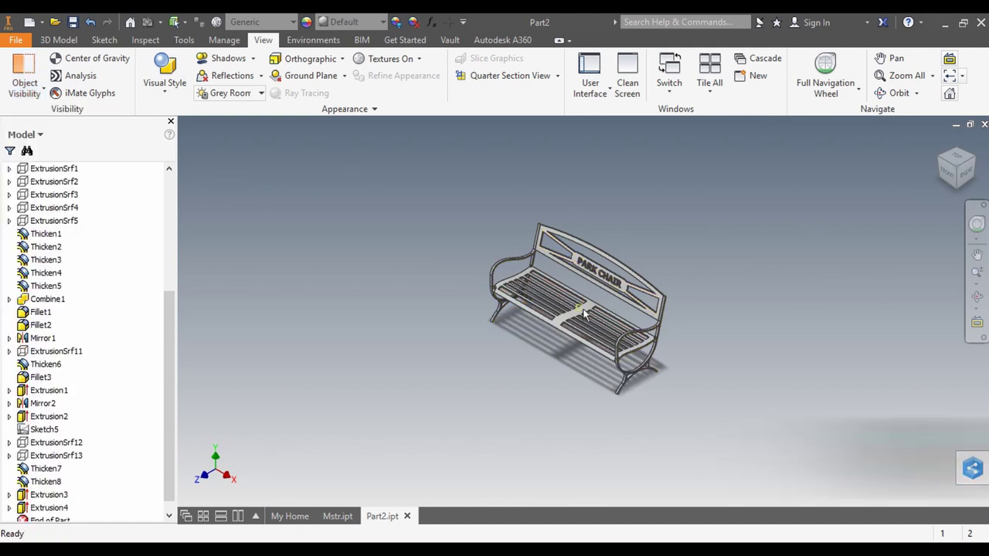
{"action": "scroll", "coordinate": [583, 311], "scroll_direction": "up", "scroll_amount": 3}
{"action": "scroll", "coordinate": [55, 353], "scroll_direction": "down", "scroll_amount": 1}
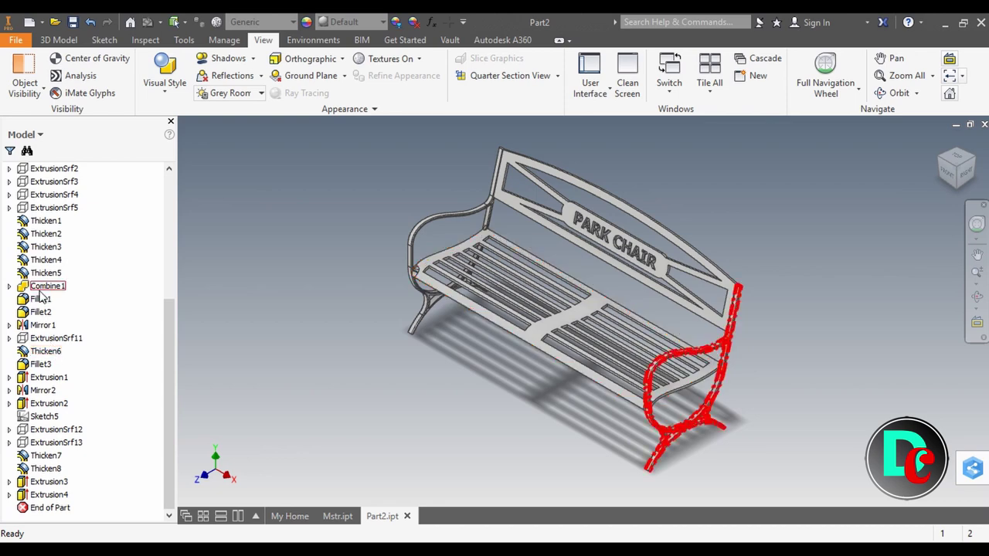
{"action": "scroll", "coordinate": [47, 351], "scroll_direction": "up", "scroll_amount": 5}
{"action": "scroll", "coordinate": [46, 352], "scroll_direction": "down", "scroll_amount": 5}
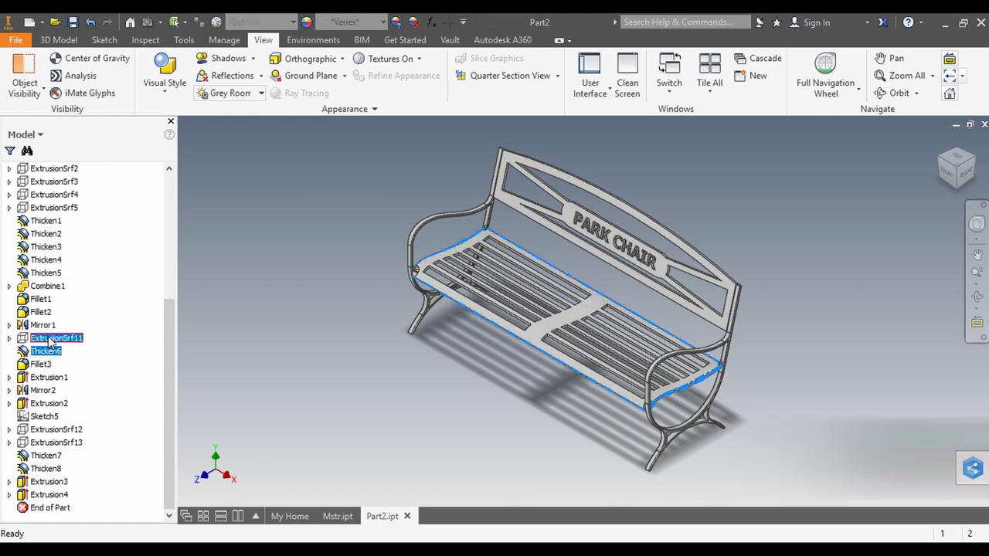
Apply the Smooth - Yellow appearance to the Extrusion1 and Mirror2 seat slats.
{"action": "left_click", "coordinate": [50, 378], "text": "ctrl"}
{"action": "left_click", "coordinate": [50, 391], "text": "ctrl"}
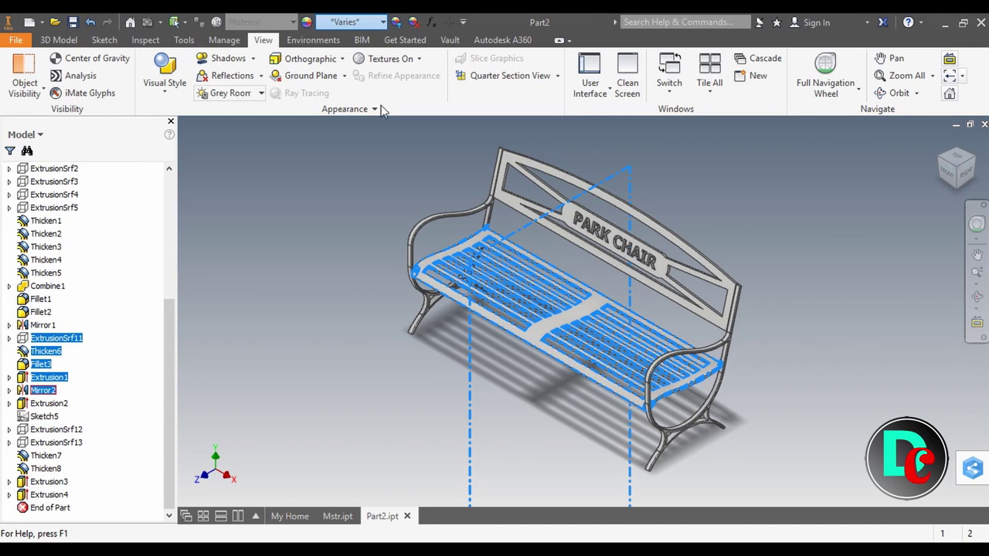
{"action": "left_click", "coordinate": [381, 22]}
{"action": "scroll", "coordinate": [378, 263], "scroll_direction": "down", "scroll_amount": 1}
{"action": "scroll", "coordinate": [378, 274], "scroll_direction": "down", "scroll_amount": 6}
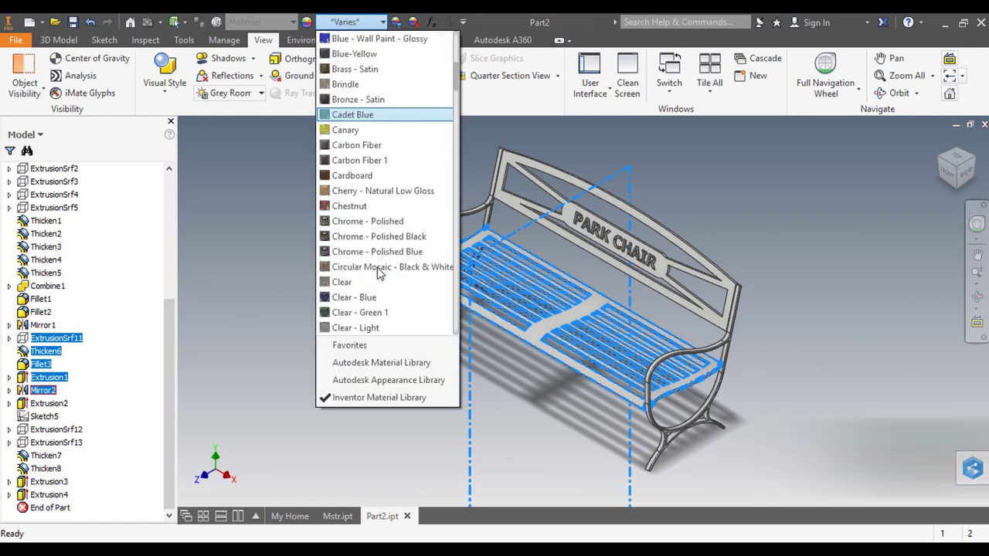
{"action": "scroll", "coordinate": [378, 274], "scroll_direction": "down", "scroll_amount": 2}
{"action": "scroll", "coordinate": [379, 275], "scroll_direction": "down", "scroll_amount": 4}
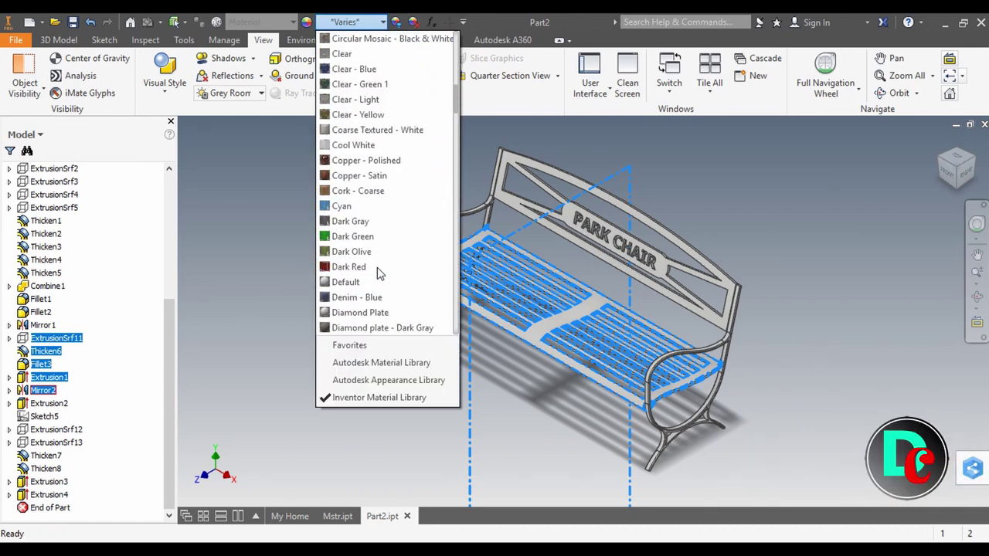
{"action": "scroll", "coordinate": [378, 271], "scroll_direction": "down", "scroll_amount": 3}
{"action": "scroll", "coordinate": [378, 272], "scroll_direction": "down", "scroll_amount": 2}
{"action": "scroll", "coordinate": [378, 272], "scroll_direction": "down", "scroll_amount": 3}
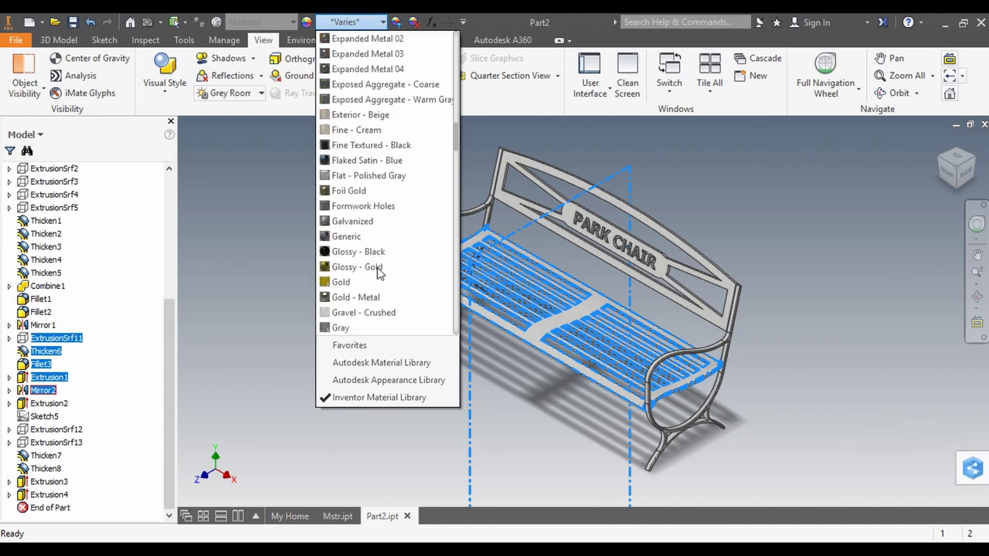
{"action": "scroll", "coordinate": [379, 272], "scroll_direction": "down", "scroll_amount": 2}
{"action": "scroll", "coordinate": [378, 272], "scroll_direction": "down", "scroll_amount": 3}
{"action": "scroll", "coordinate": [379, 272], "scroll_direction": "down", "scroll_amount": 2}
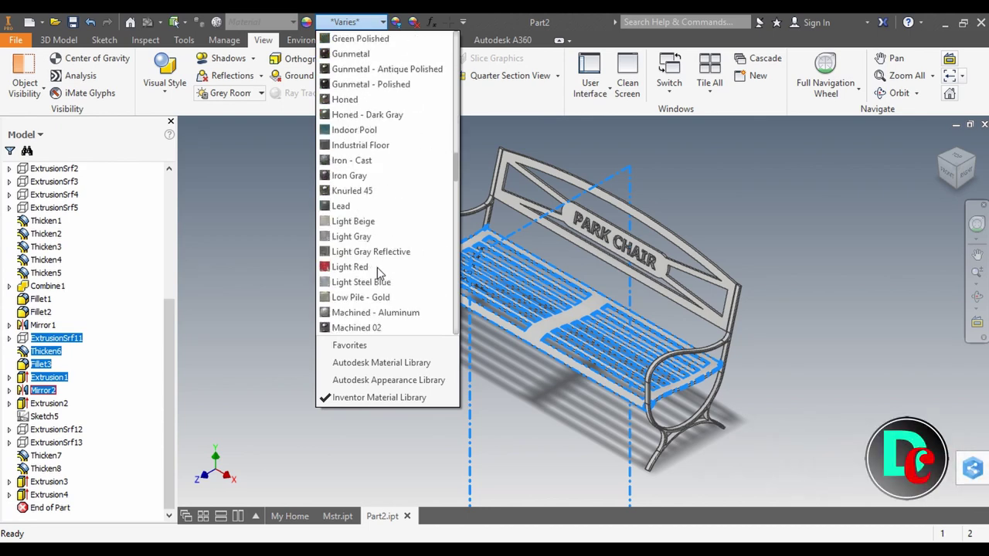
{"action": "scroll", "coordinate": [379, 272], "scroll_direction": "down", "scroll_amount": 3}
{"action": "scroll", "coordinate": [379, 272], "scroll_direction": "down", "scroll_amount": 3}
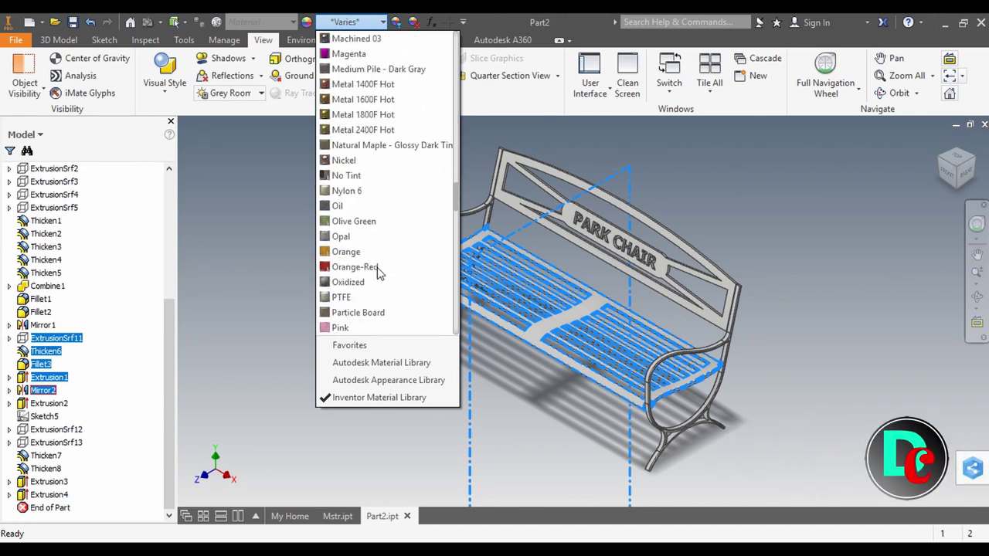
{"action": "scroll", "coordinate": [379, 272], "scroll_direction": "down", "scroll_amount": 3}
{"action": "scroll", "coordinate": [379, 272], "scroll_direction": "down", "scroll_amount": 3}
{"action": "scroll", "coordinate": [379, 272], "scroll_direction": "down", "scroll_amount": 5}
{"action": "scroll", "coordinate": [378, 272], "scroll_direction": "down", "scroll_amount": 3}
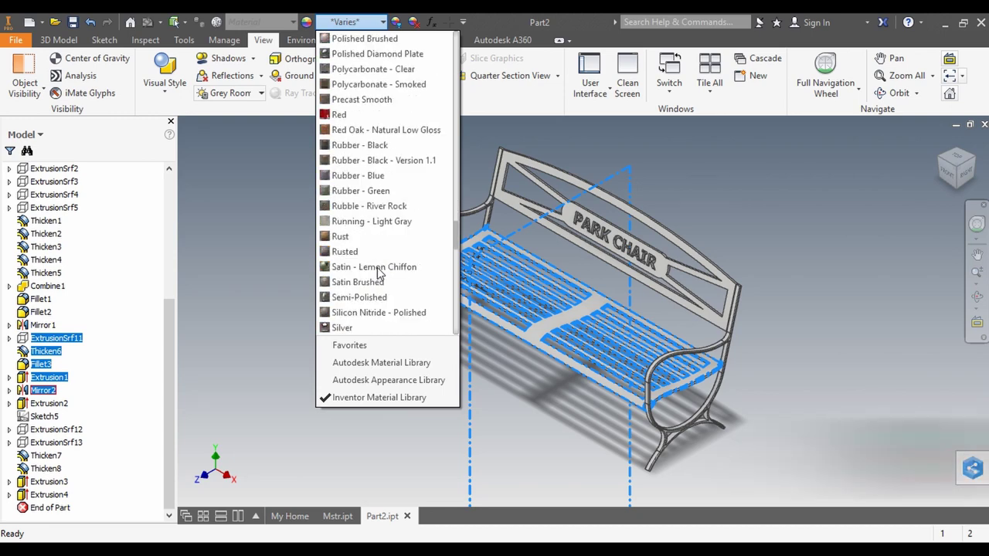
{"action": "scroll", "coordinate": [378, 272], "scroll_direction": "down", "scroll_amount": 2}
{"action": "scroll", "coordinate": [378, 272], "scroll_direction": "down", "scroll_amount": 2}
{"action": "scroll", "coordinate": [378, 272], "scroll_direction": "down", "scroll_amount": 2}
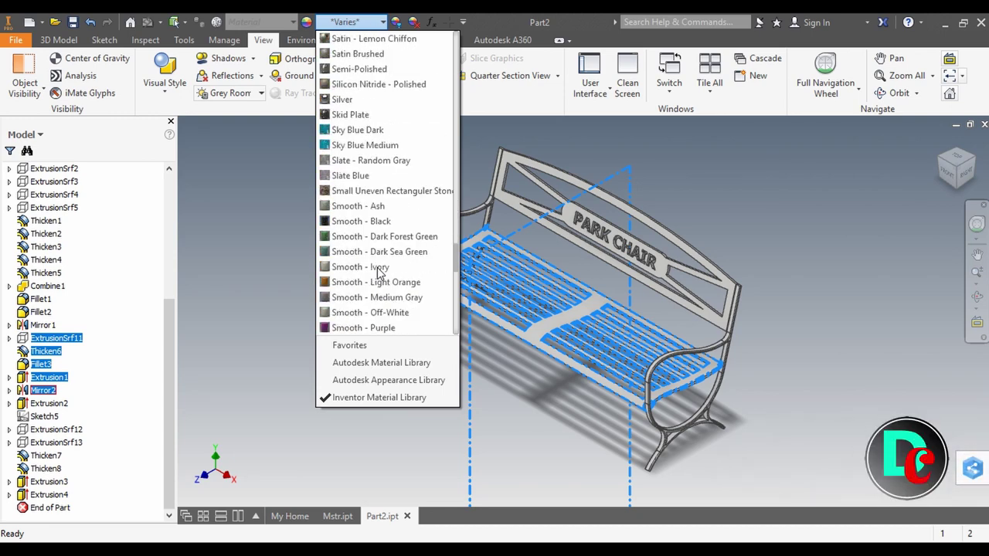
{"action": "scroll", "coordinate": [379, 271], "scroll_direction": "down", "scroll_amount": 2}
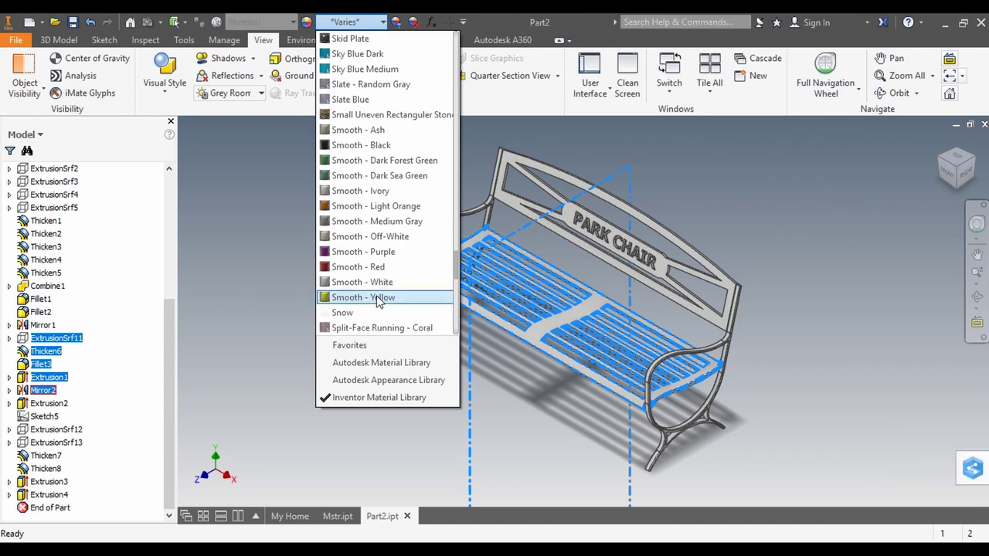
{"action": "left_click", "coordinate": [377, 296]}
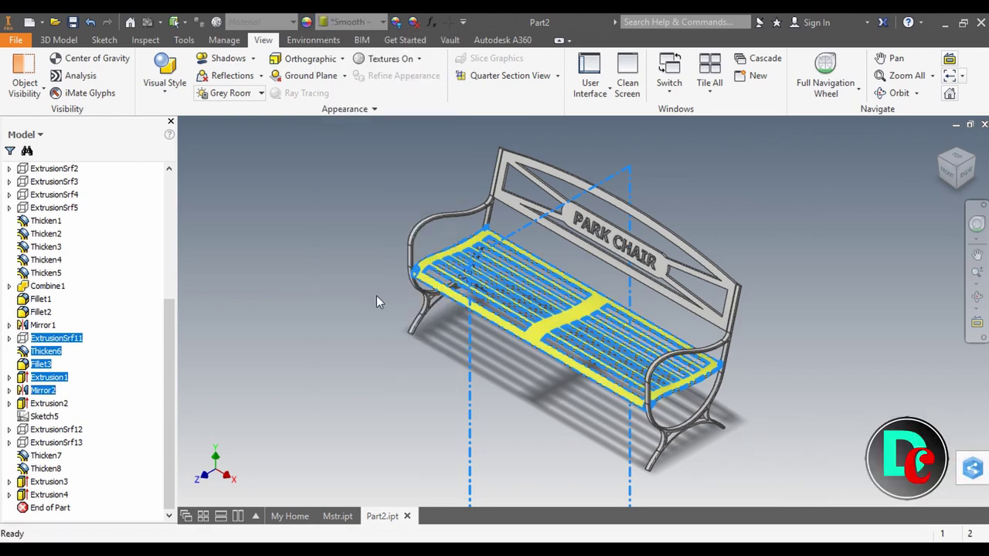
{"action": "left_click", "coordinate": [377, 297]}
Apply the Steel - Polished appearance to the Solid1 bench body.
{"action": "scroll", "coordinate": [352, 205], "scroll_direction": "up", "scroll_amount": 3}
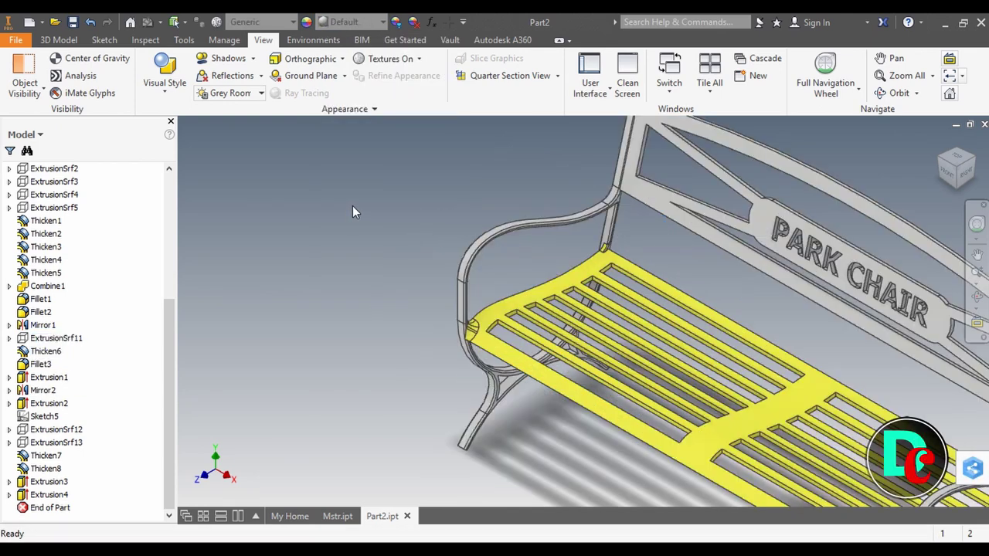
{"action": "scroll", "coordinate": [352, 206], "scroll_direction": "down", "scroll_amount": 2}
{"action": "scroll", "coordinate": [76, 198], "scroll_direction": "up", "scroll_amount": 5}
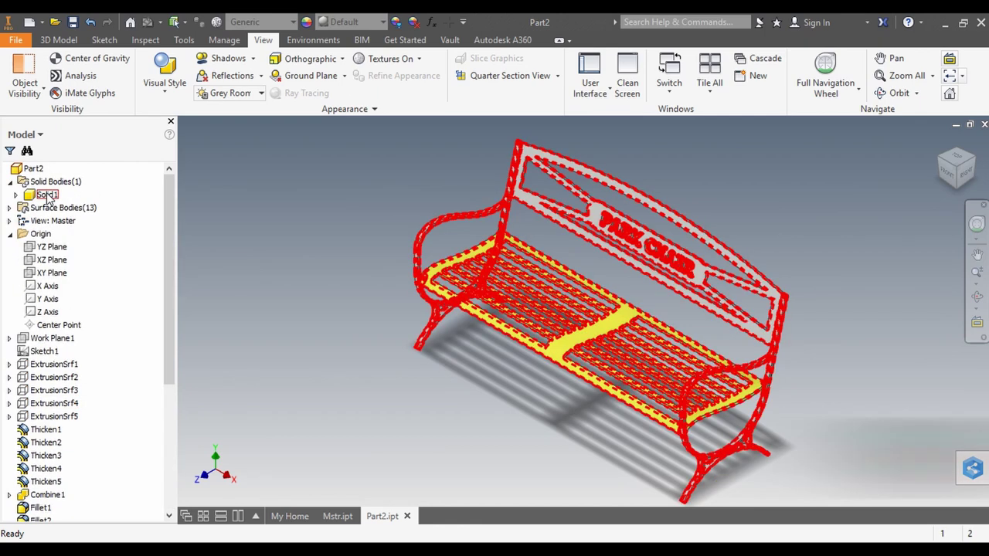
{"action": "left_click", "coordinate": [47, 195]}
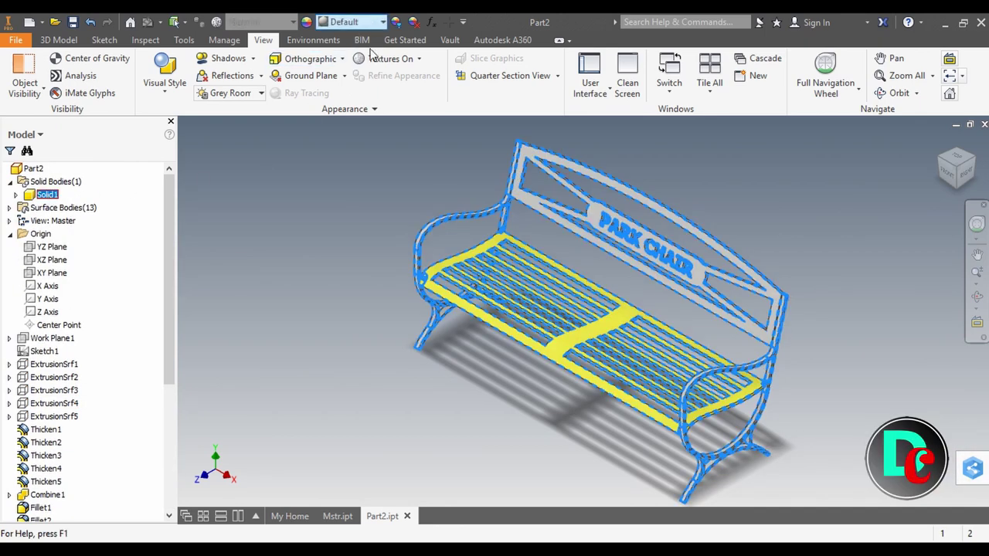
{"action": "left_click", "coordinate": [369, 21]}
{"action": "scroll", "coordinate": [376, 245], "scroll_direction": "down", "scroll_amount": 10}
{"action": "scroll", "coordinate": [374, 258], "scroll_direction": "down", "scroll_amount": 5}
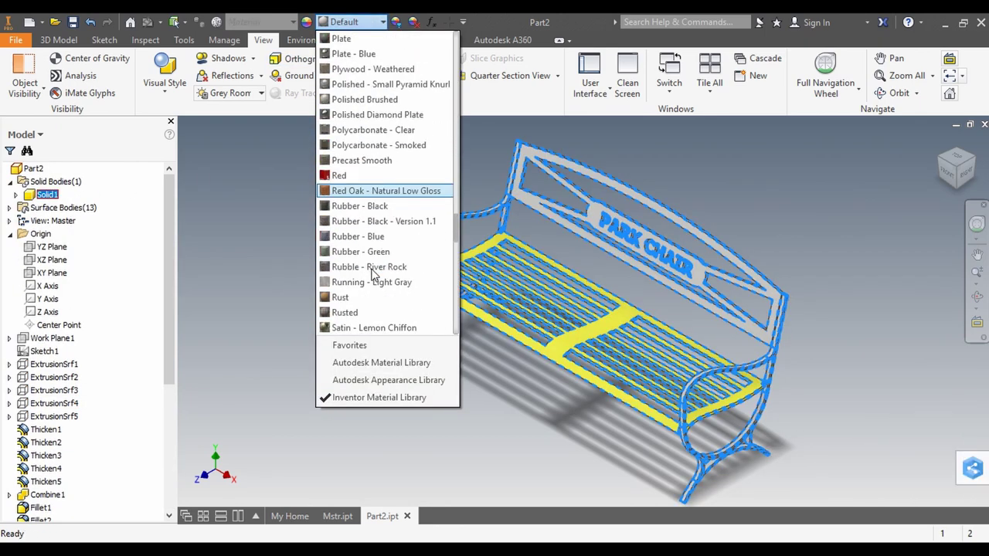
{"action": "scroll", "coordinate": [372, 267], "scroll_direction": "down", "scroll_amount": 5}
{"action": "scroll", "coordinate": [373, 272], "scroll_direction": "down", "scroll_amount": 6}
{"action": "scroll", "coordinate": [372, 273], "scroll_direction": "down", "scroll_amount": 5}
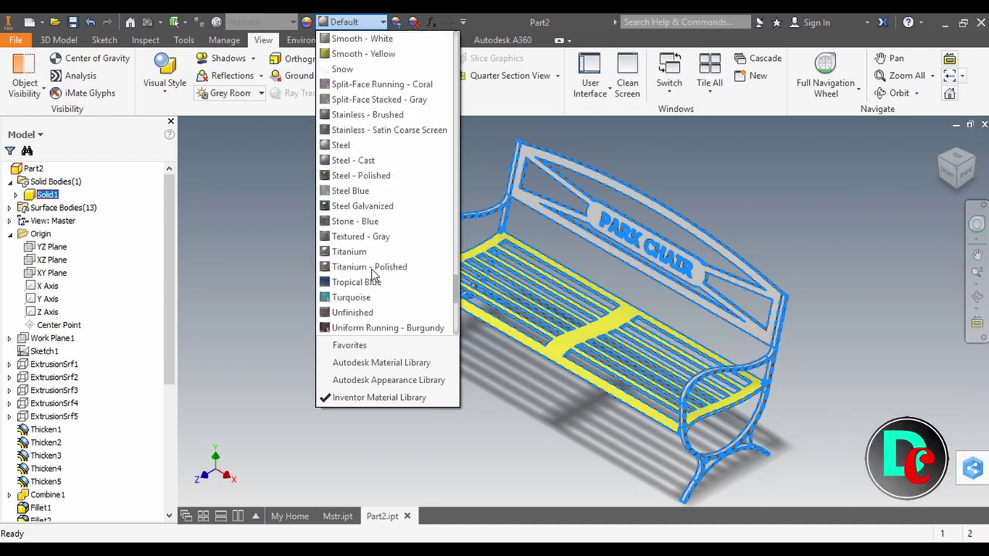
{"action": "left_click", "coordinate": [362, 177]}
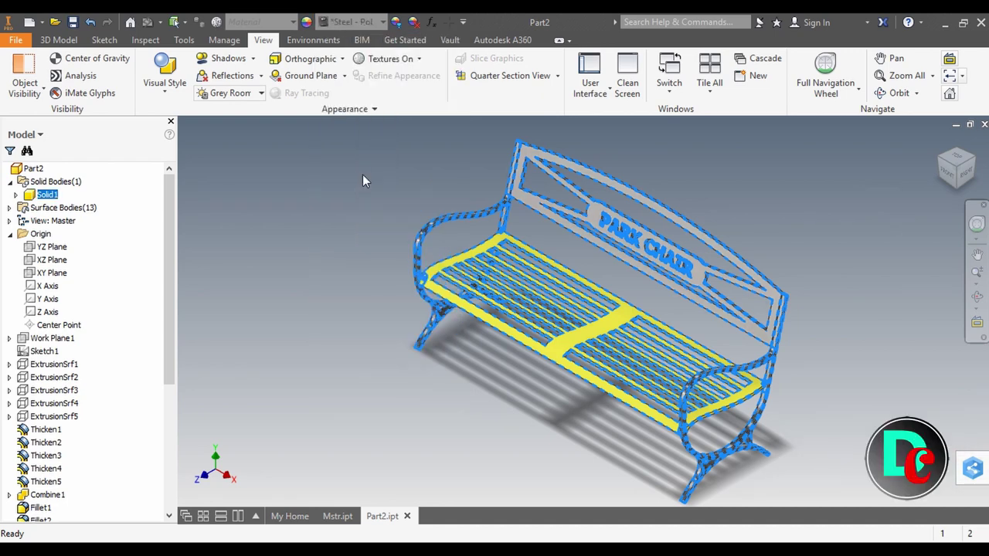
{"action": "left_click", "coordinate": [976, 254]}
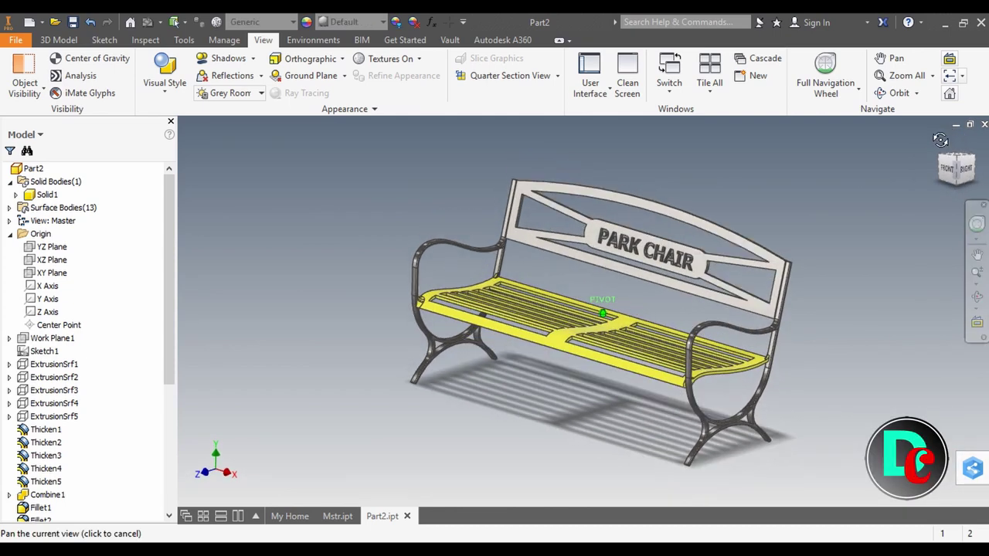
{"action": "left_click_drag", "start_coordinate": [956, 166], "coordinate": [930, 141]}
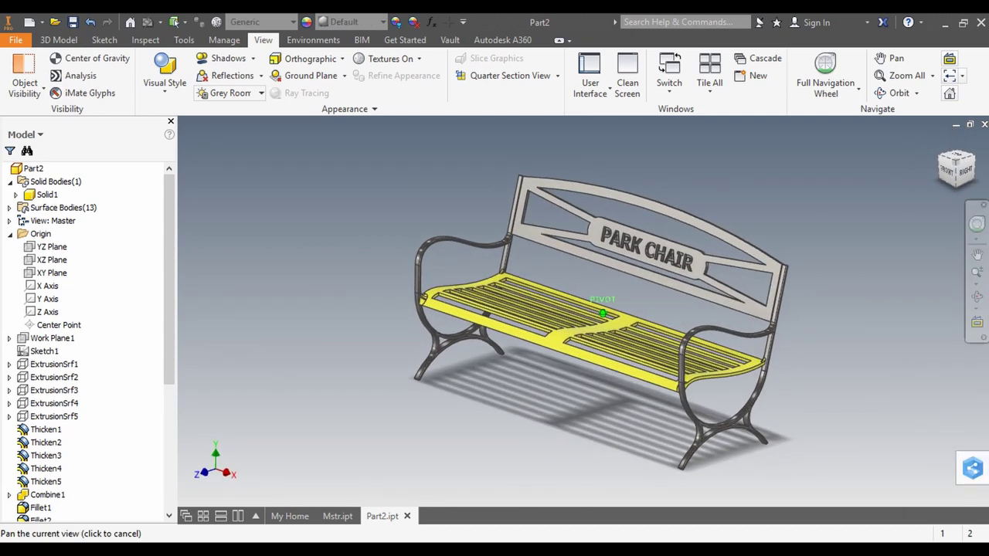
{"action": "left_click_drag", "start_coordinate": [957, 166], "coordinate": [931, 166]}
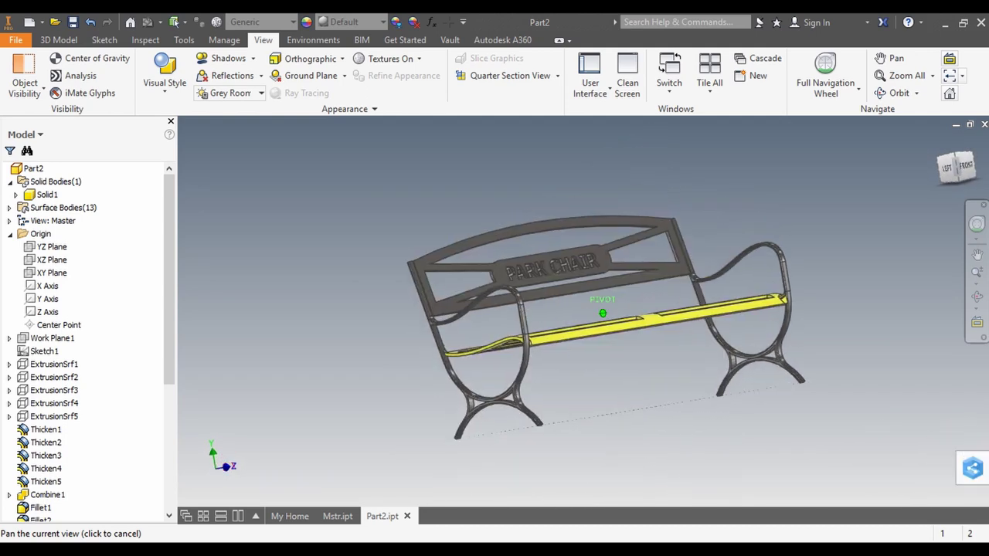
{"action": "left_click", "coordinate": [970, 160]}
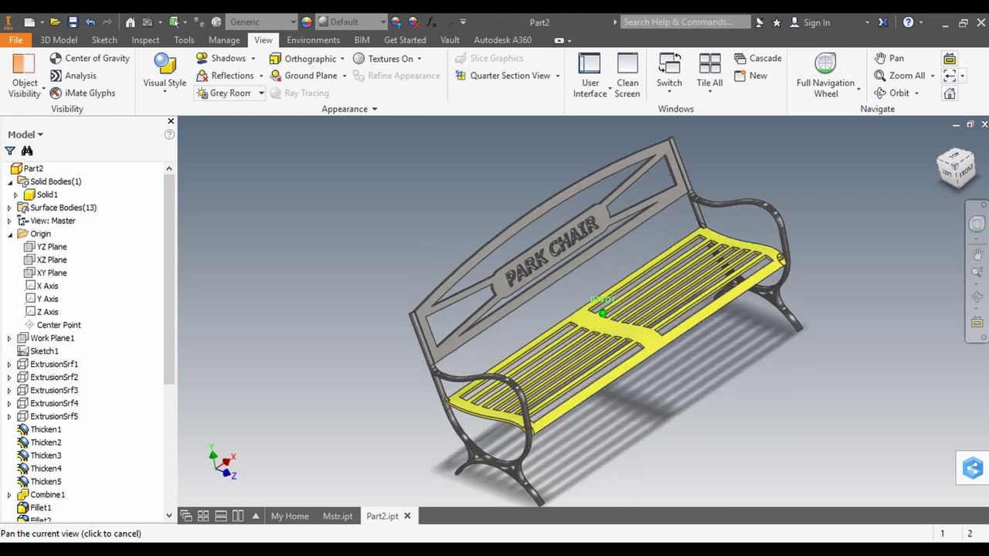
{"action": "key", "text": "F6"}
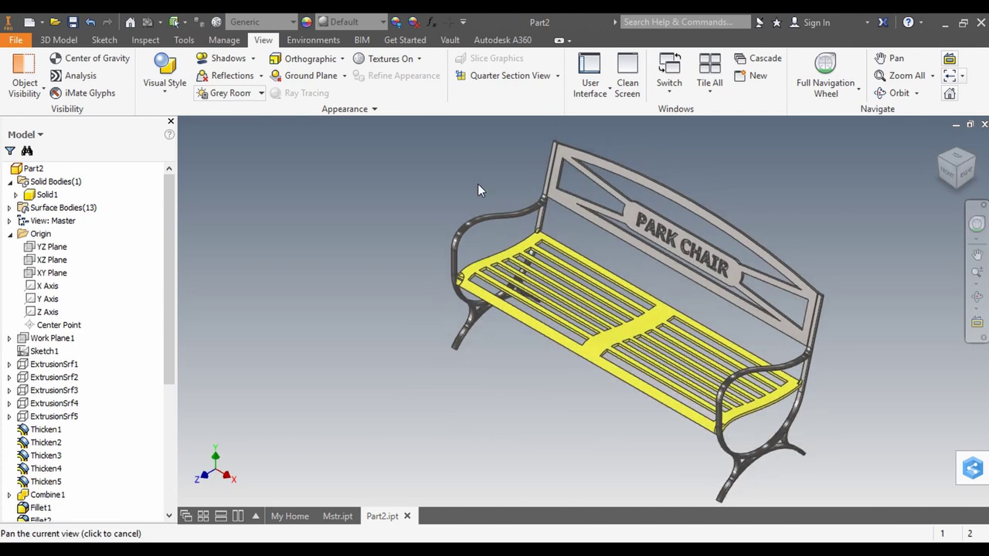
{"action": "scroll", "coordinate": [477, 184], "scroll_direction": "up", "scroll_amount": 3}
{"action": "scroll", "coordinate": [492, 308], "scroll_direction": "down", "scroll_amount": 3}
{"action": "scroll", "coordinate": [490, 307], "scroll_direction": "down", "scroll_amount": 2}
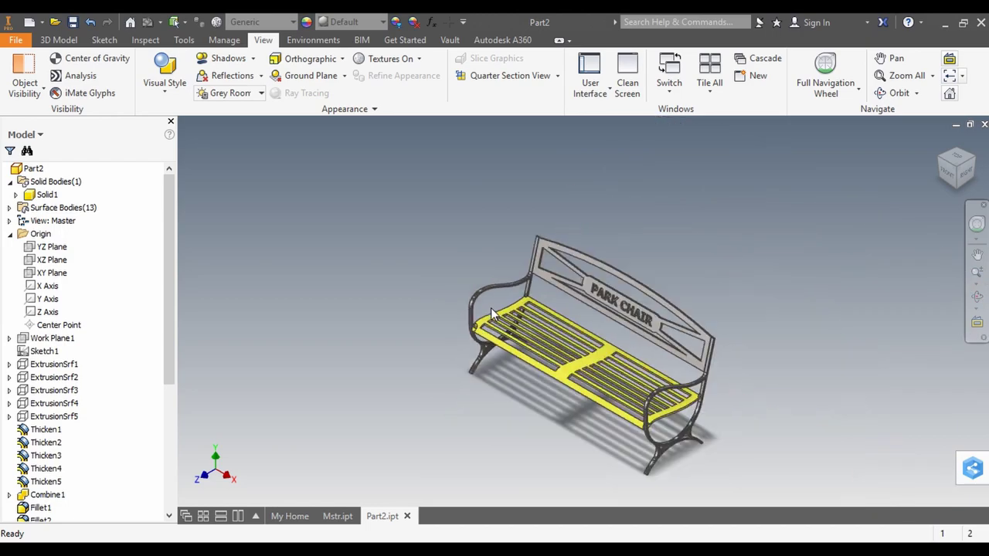
{"action": "key", "text": "F2"}
{"action": "left_click_drag", "start_coordinate": [491, 308], "coordinate": [490, 286]}
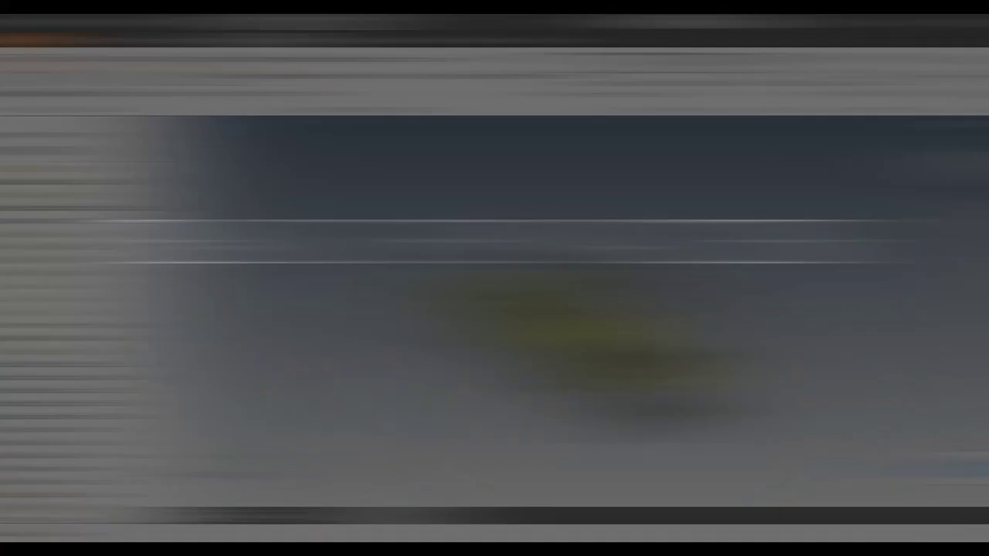